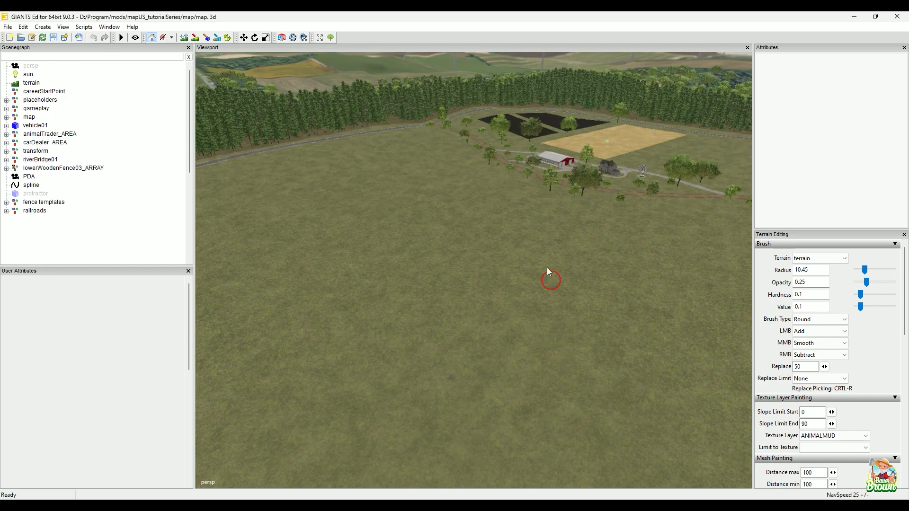
# Survey the map's open grassland, farm area and existing asphalt road from several viewpoints
pyautogui.keyDown('alt'); pyautogui.moveTo(448, 337); pyautogui.dragTo(456, 321); pyautogui.keyUp('alt')
pyautogui.keyDown('alt'); pyautogui.moveTo(441, 263); pyautogui.dragTo(436, 320, button='middle'); pyautogui.keyUp('alt')
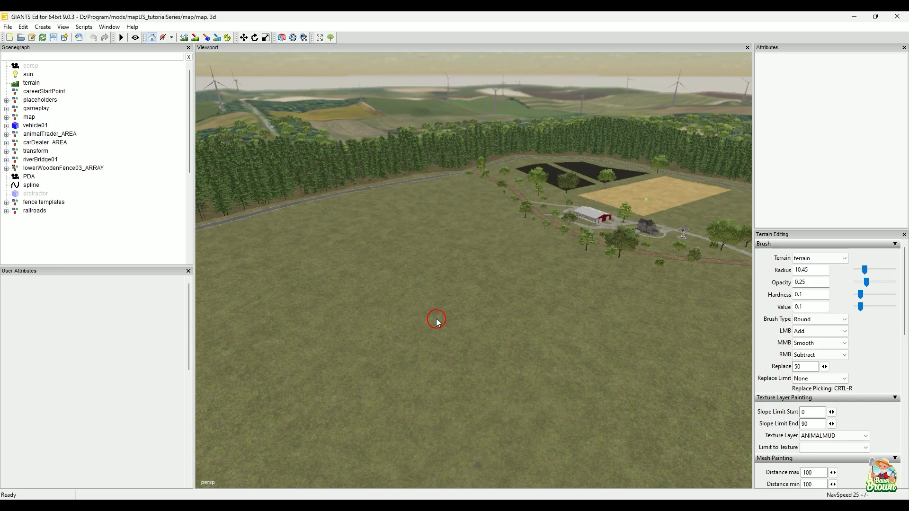
pyautogui.keyDown('alt'); pyautogui.moveTo(568, 349); pyautogui.dragTo(485, 386); pyautogui.keyUp('alt')
pyautogui.keyDown('alt'); pyautogui.moveTo(393, 316); pyautogui.dragTo(666, 341); pyautogui.keyUp('alt')
pyautogui.keyDown('alt'); pyautogui.moveTo(416, 349); pyautogui.dragTo(693, 236, button='middle'); pyautogui.keyUp('alt')
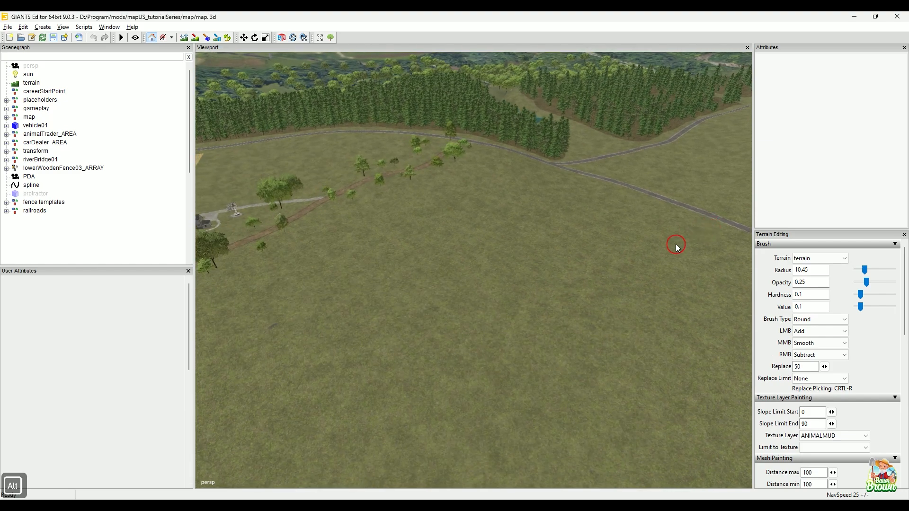
pyautogui.keyDown('alt'); pyautogui.moveTo(432, 322); pyautogui.dragTo(597, 316); pyautogui.keyUp('alt')
pyautogui.keyDown('alt'); pyautogui.moveTo(553, 362); pyautogui.dragTo(523, 175, button='middle'); pyautogui.keyUp('alt')
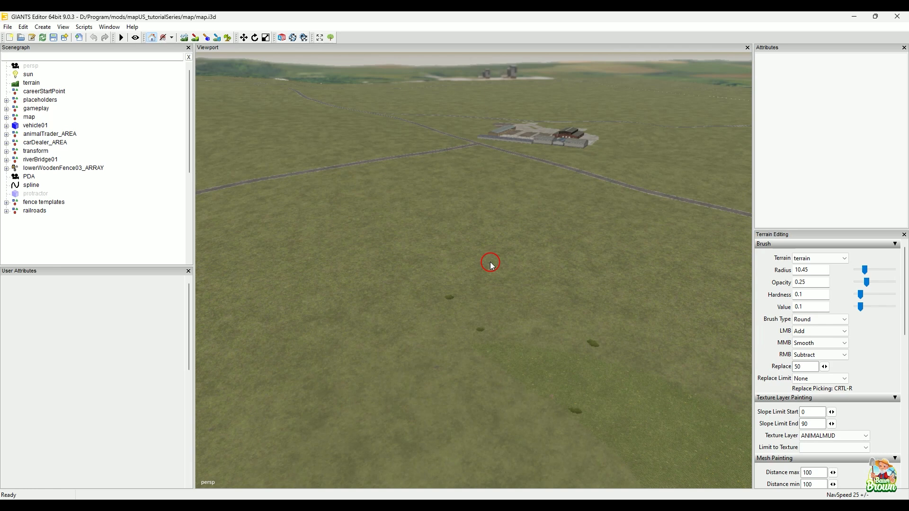
pyautogui.keyDown('alt'); pyautogui.moveTo(452, 278); pyautogui.dragTo(582, 230); pyautogui.keyUp('alt')
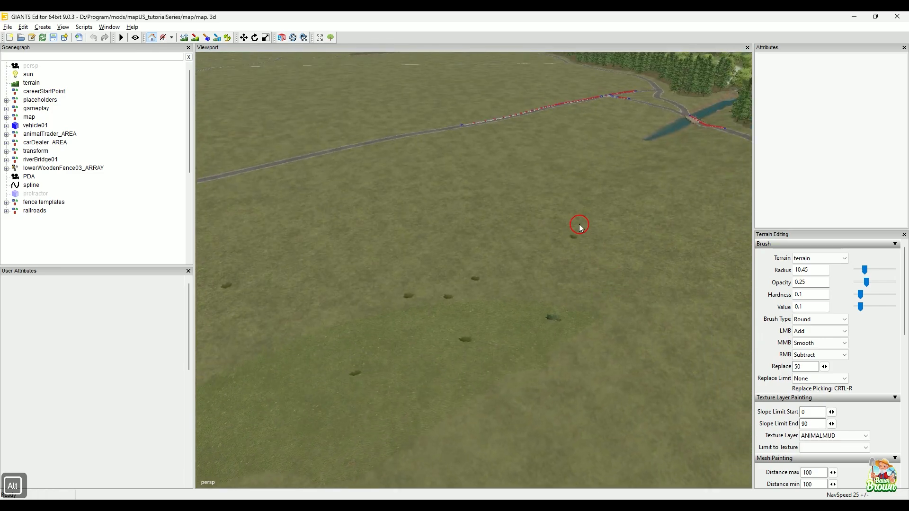
pyautogui.keyDown('alt'); pyautogui.moveTo(582, 228); pyautogui.dragTo(573, 349, button='middle'); pyautogui.keyUp('alt')
pyautogui.keyDown('alt'); pyautogui.moveTo(534, 216); pyautogui.dragTo(609, 371, button='middle'); pyautogui.keyUp('alt')
pyautogui.keyDown('alt'); pyautogui.moveTo(433, 298); pyautogui.dragTo(646, 258); pyautogui.keyUp('alt')
pyautogui.keyDown('alt'); pyautogui.scroll(6, 710, 268); pyautogui.keyUp('alt')
pyautogui.keyDown('alt'); pyautogui.moveTo(492, 396); pyautogui.dragTo(482, 430, button='middle'); pyautogui.keyUp('alt')
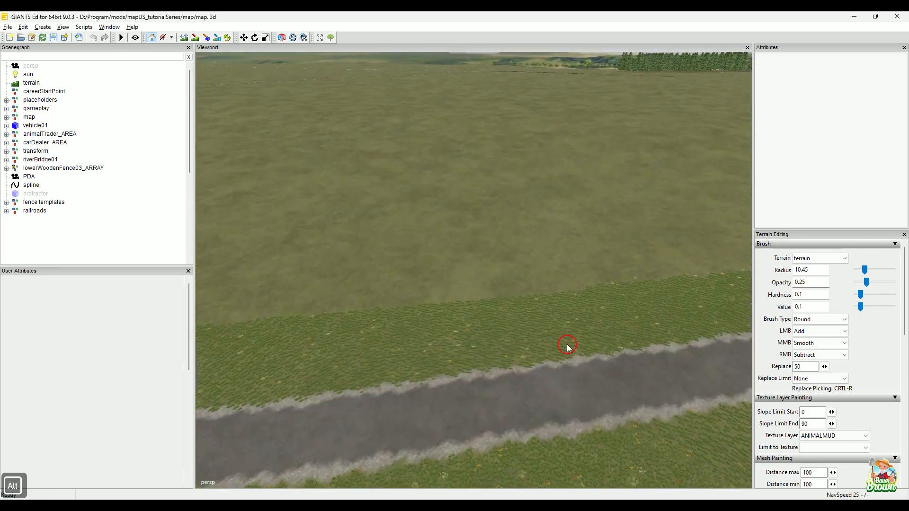
pyautogui.keyDown('alt'); pyautogui.moveTo(567, 345); pyautogui.dragTo(399, 318); pyautogui.keyUp('alt')
pyautogui.keyDown('alt'); pyautogui.moveTo(472, 300); pyautogui.dragTo(459, 427, button='middle'); pyautogui.keyUp('alt')
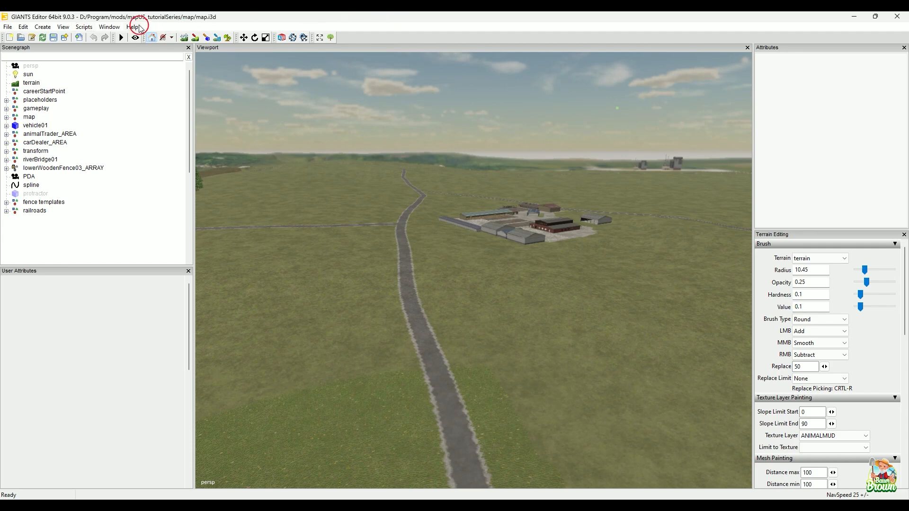
# Look through the available scripts, including the Terrain script group
pyautogui.click(84, 27)
pyautogui.moveTo(104, 72)
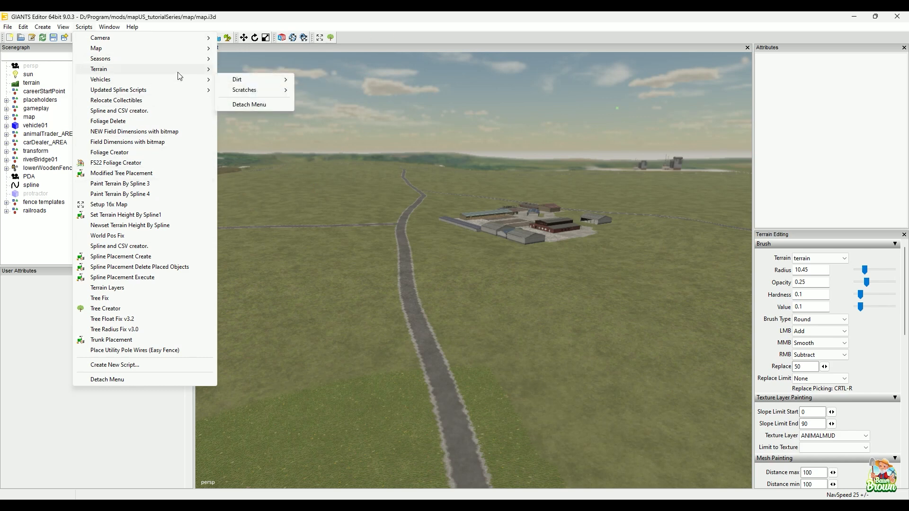
pyautogui.moveTo(179, 74)
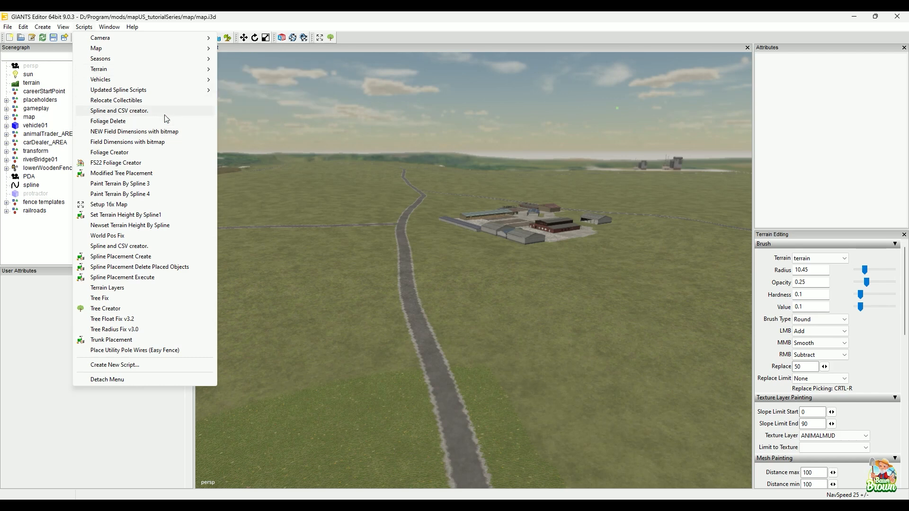
pyautogui.click(83, 28)
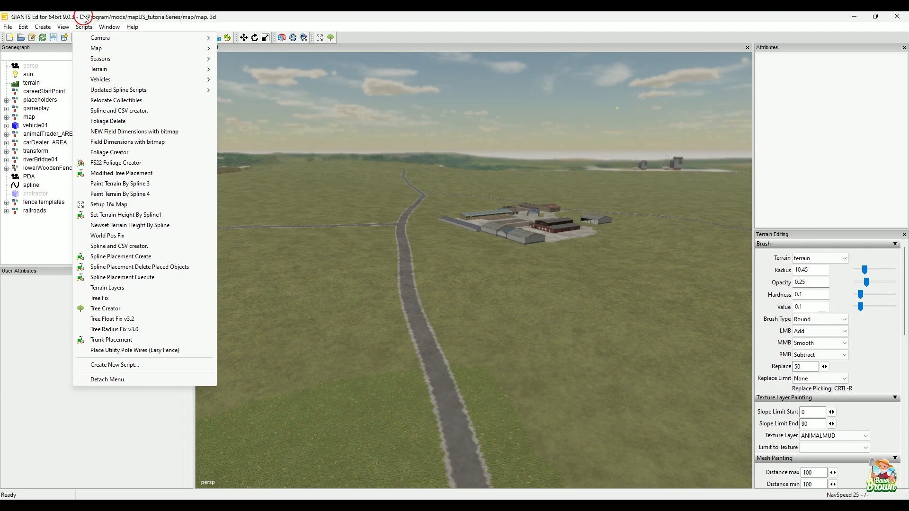
# Open the Script Editor full screen and examine the shared Paint Terrain By Spline script, including its editorUtils.lua source line
pyautogui.click(109, 27)
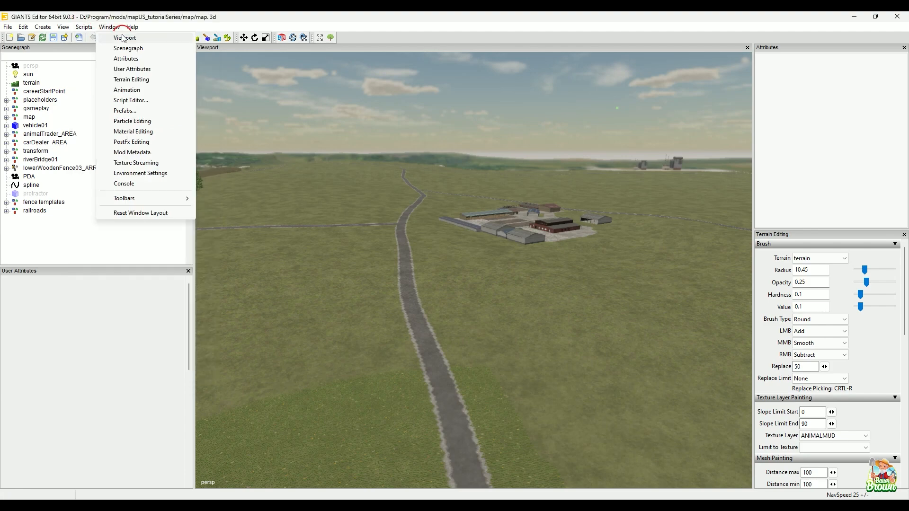
pyautogui.click(131, 100)
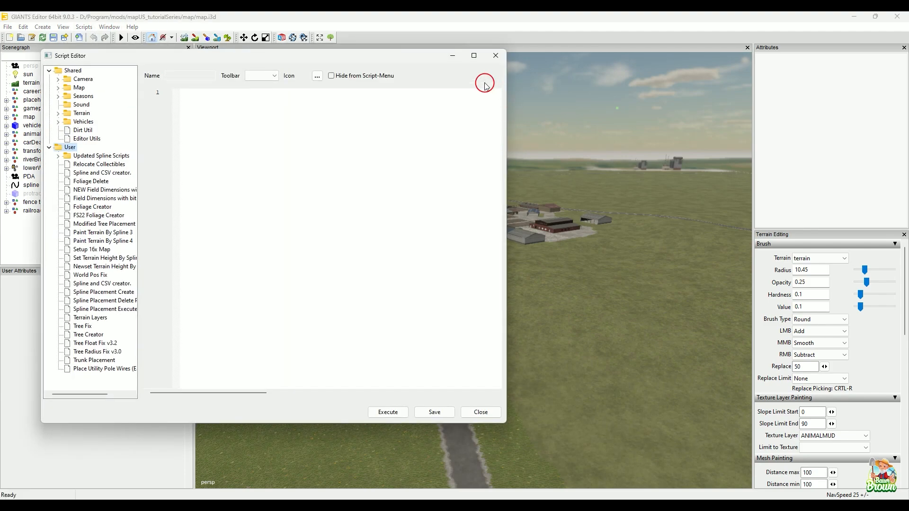
pyautogui.click(474, 56)
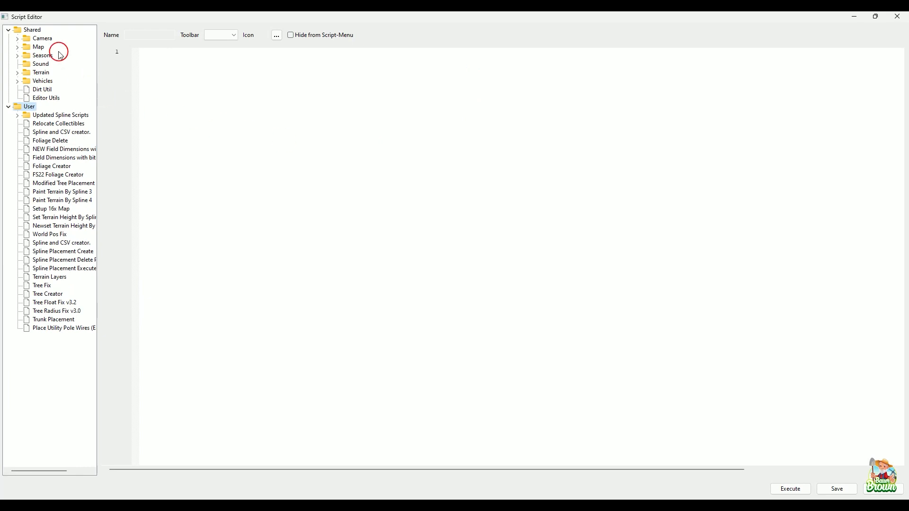
pyautogui.click(18, 73)
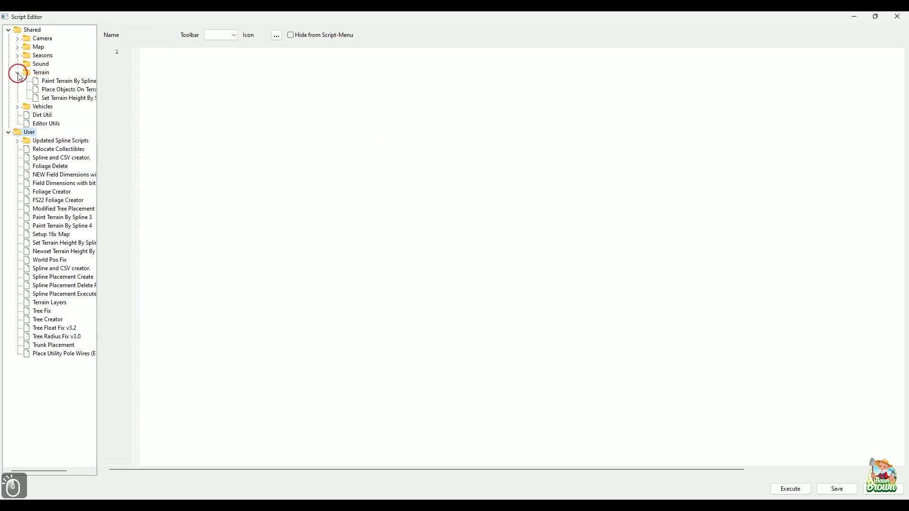
pyautogui.click(57, 84)
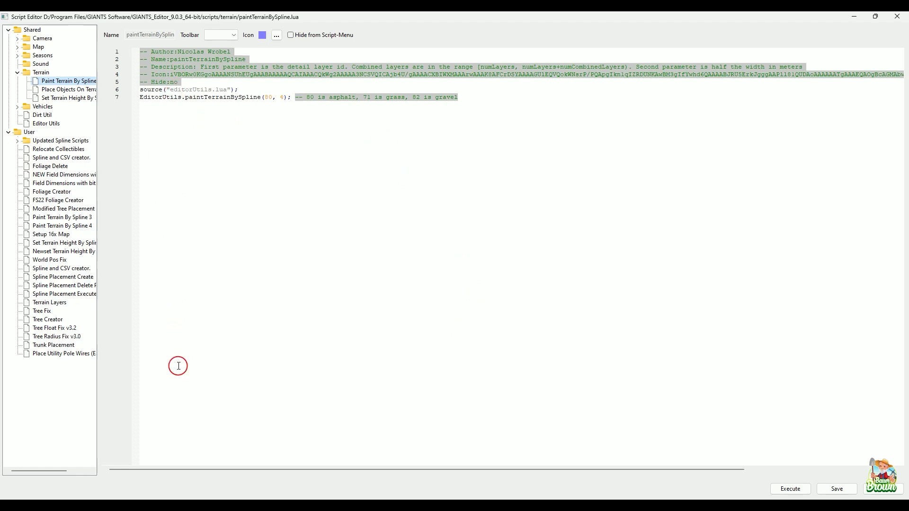
pyautogui.click(358, 496)
pyautogui.moveTo(156, 81); pyautogui.dragTo(243, 101)
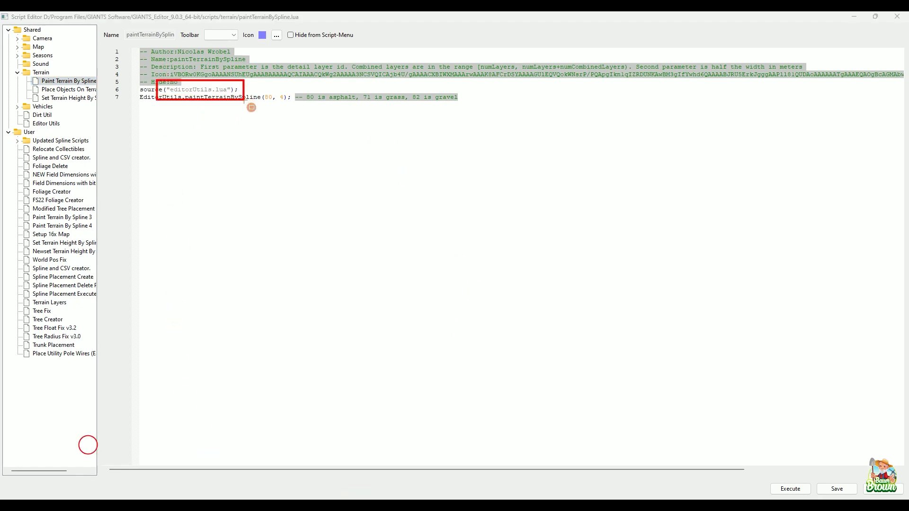
pyautogui.press('Escape')
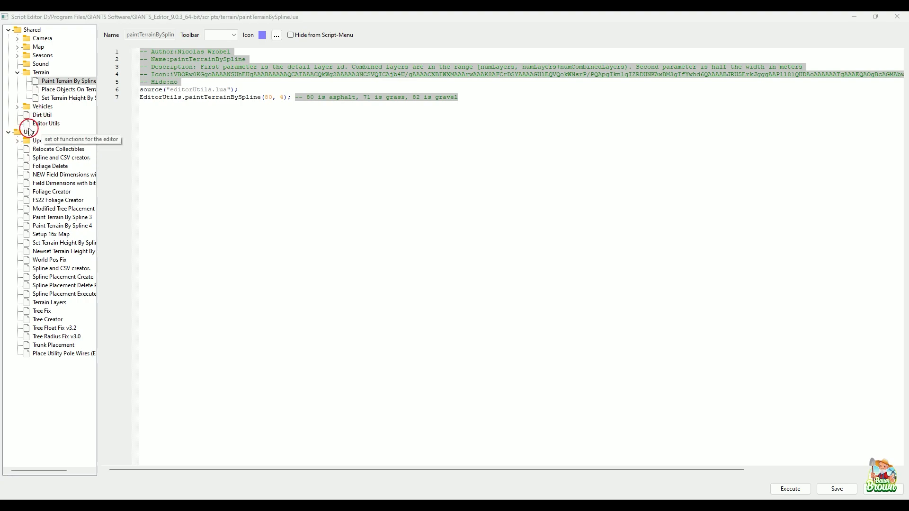
# Open the Editor Utils script and examine its functions for setting terrain height and painting terrain by spline
pyautogui.click(43, 125)
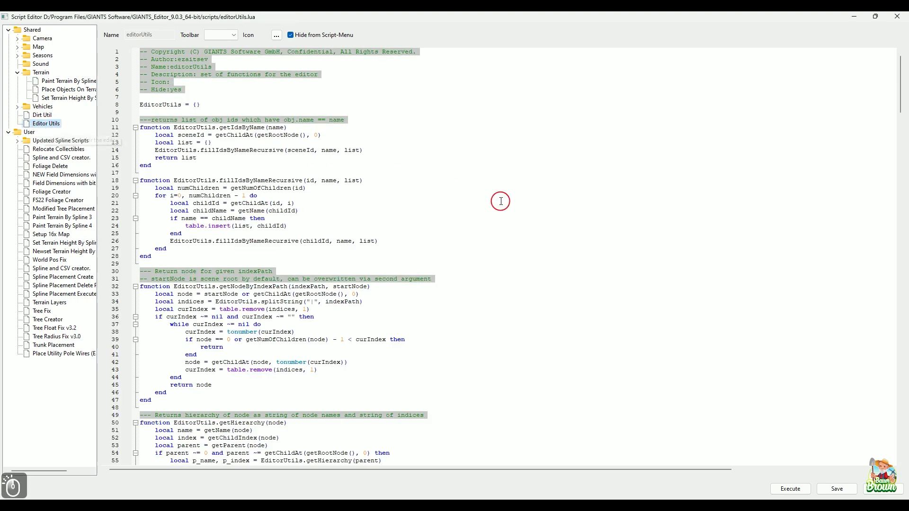
pyautogui.moveTo(901, 86); pyautogui.dragTo(901, 432)
pyautogui.scroll(10, 638, 308)
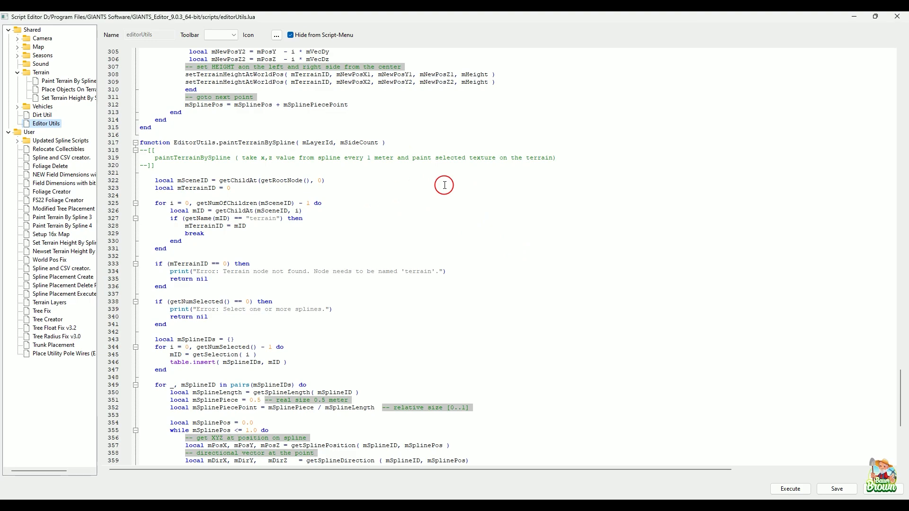
pyautogui.scroll(-10, 445, 199)
pyautogui.scroll(20, 449, 218)
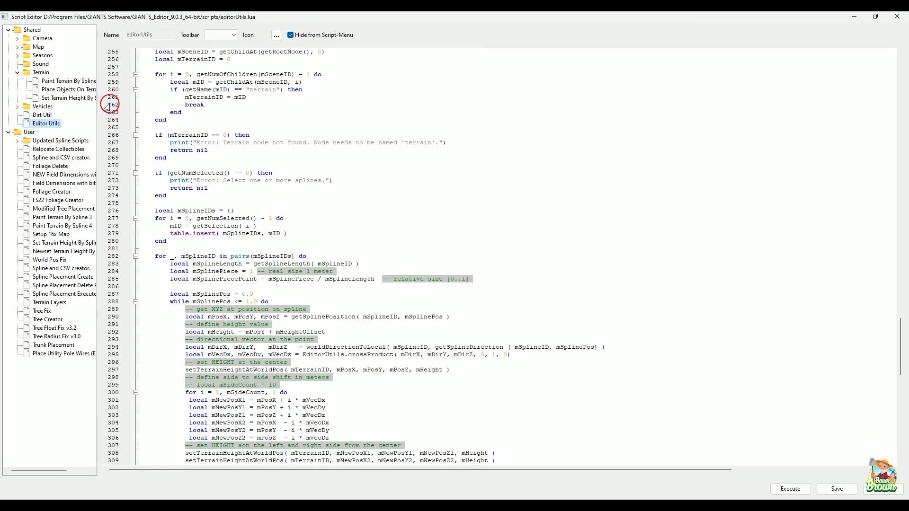
# Return to the Paint Terrain By Spline script and examine the layer id and half-width parameters of its function call
pyautogui.click(66, 80)
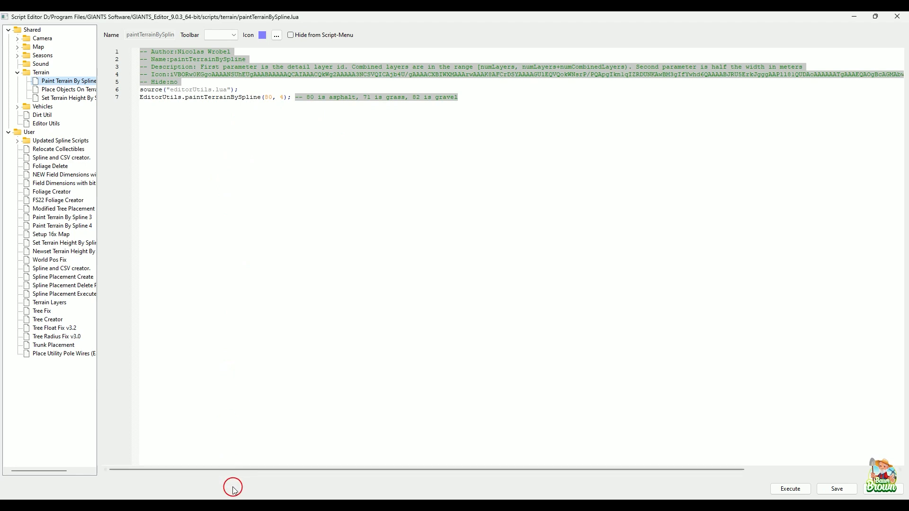
pyautogui.moveTo(228, 167); pyautogui.dragTo(268, 101)
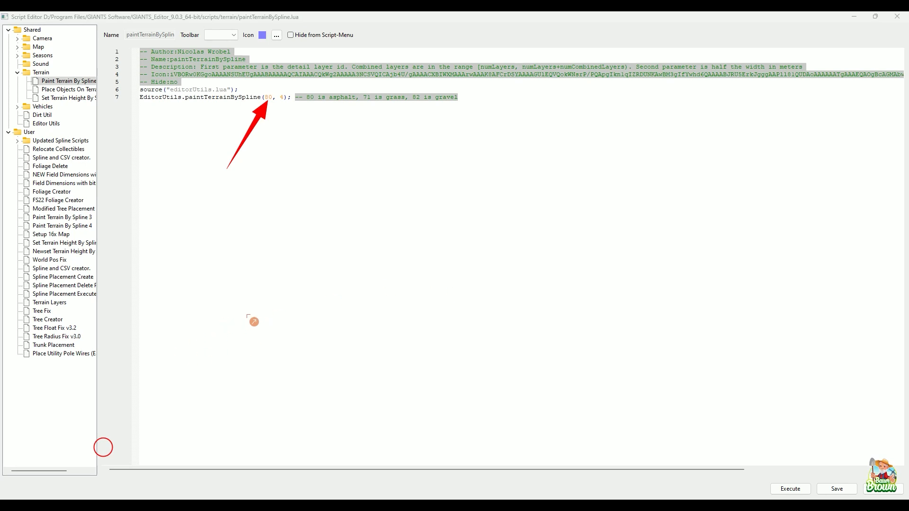
pyautogui.moveTo(233, 308)
pyautogui.mouseDown()
pyautogui.moveTo(132, 317)
pyautogui.moveTo(73, 304)
pyautogui.mouseUp()
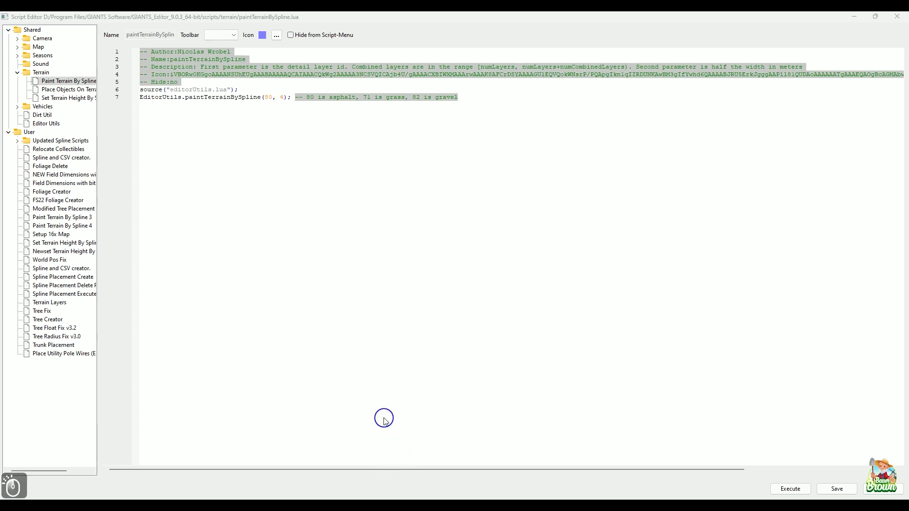
# Minimize the Script Editor and inspect the existing asphalt road and its gravel edges up close
pyautogui.click(854, 17)
pyautogui.keyDown('alt'); pyautogui.moveTo(588, 260); pyautogui.dragTo(553, 347); pyautogui.keyUp('alt')
pyautogui.keyDown('alt'); pyautogui.scroll(3, 633, 288); pyautogui.keyUp('alt')
pyautogui.keyDown('alt'); pyautogui.moveTo(633, 288); pyautogui.dragTo(562, 299, button='middle'); pyautogui.keyUp('alt')
pyautogui.keyDown('alt'); pyautogui.moveTo(527, 353); pyautogui.dragTo(531, 309); pyautogui.keyUp('alt')
pyautogui.keyDown('alt'); pyautogui.moveTo(531, 342); pyautogui.dragTo(525, 331, button='middle'); pyautogui.keyUp('alt')
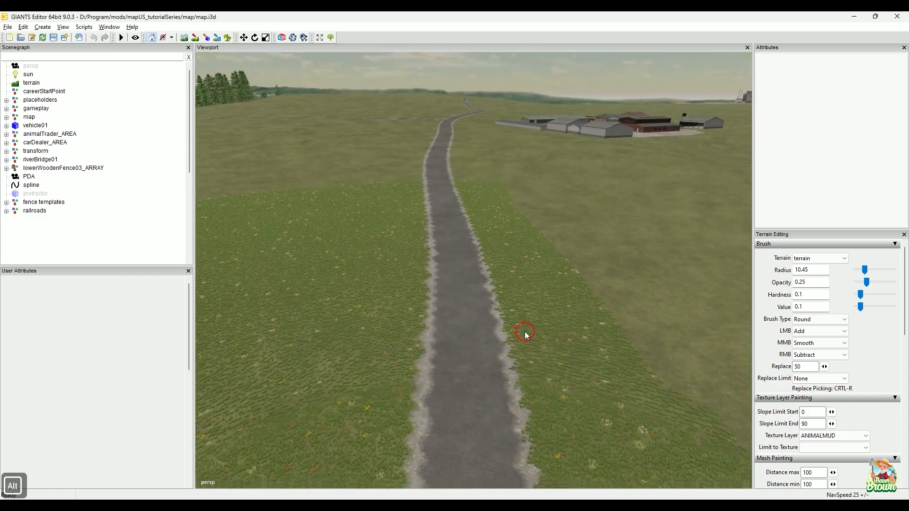
pyautogui.keyDown('alt'); pyautogui.moveTo(502, 304); pyautogui.dragTo(493, 324); pyautogui.keyUp('alt')
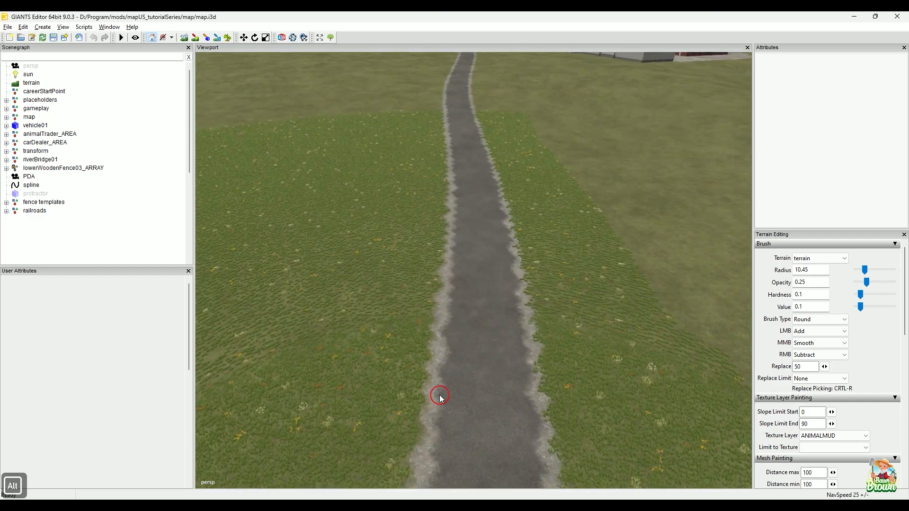
pyautogui.keyDown('alt'); pyautogui.moveTo(391, 380); pyautogui.dragTo(427, 374); pyautogui.keyUp('alt')
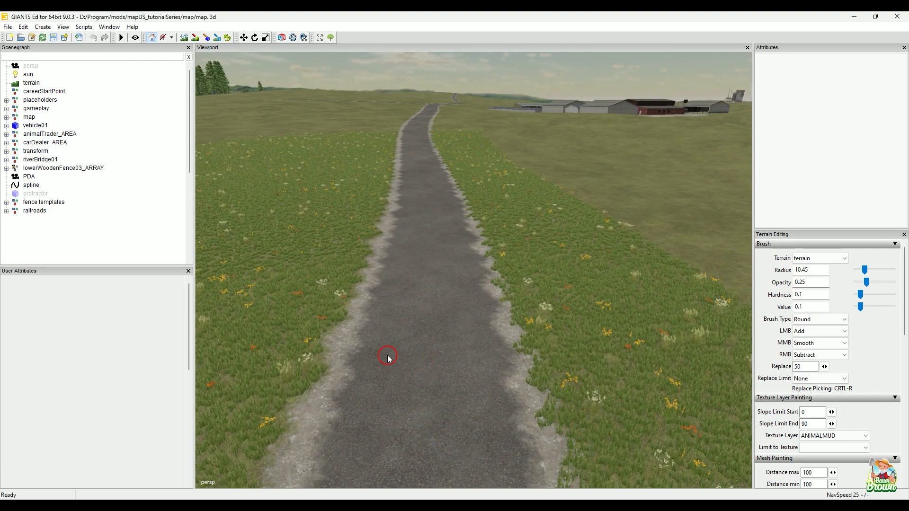
pyautogui.scroll(-1, 394, 372)
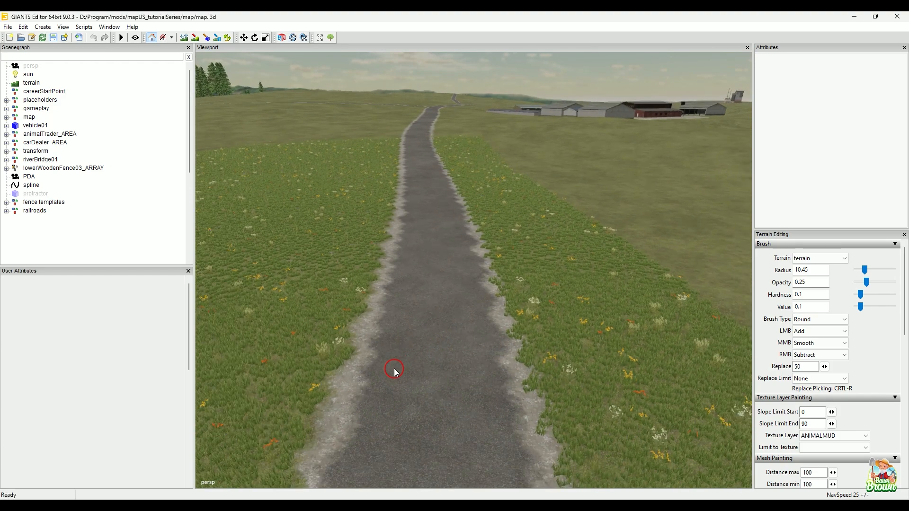
# Activate terrain sculpting and reduce the brush radius to 4.2 while comparing it with the road's width
pyautogui.click(184, 37)
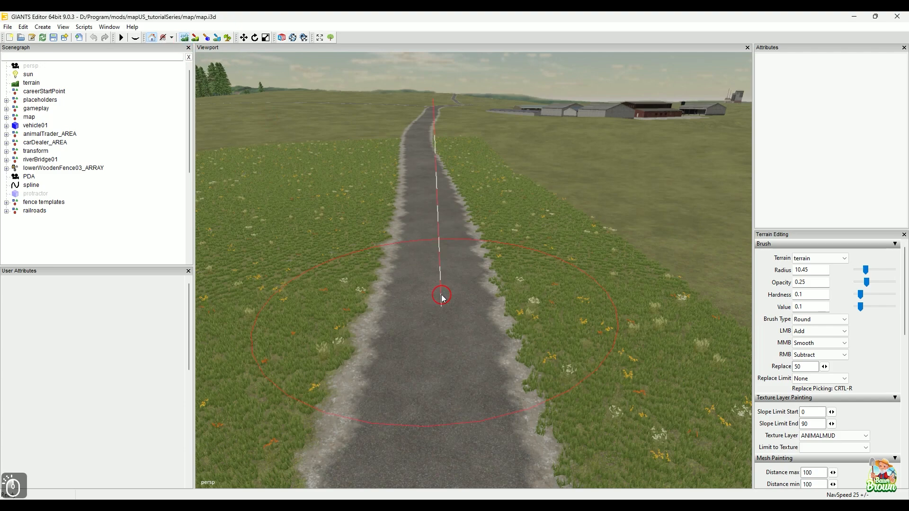
pyautogui.scroll(1, 445, 327)
pyautogui.scroll(-4, 444, 320)
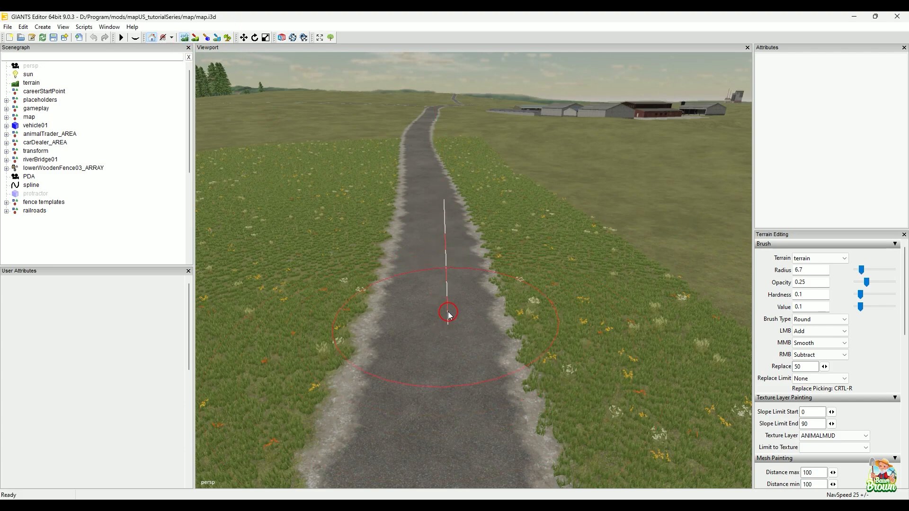
pyautogui.scroll(-3, 445, 320)
# Create a new spline for the open grassland away from the existing road
pyautogui.press('alt')
pyautogui.keyDown('alt'); pyautogui.moveTo(456, 173); pyautogui.dragTo(438, 340, button='right'); pyautogui.keyUp('alt')
pyautogui.keyDown('alt'); pyautogui.moveTo(493, 270); pyautogui.dragTo(482, 309); pyautogui.keyUp('alt')
pyautogui.keyDown('alt'); pyautogui.moveTo(543, 312); pyautogui.dragTo(441, 280); pyautogui.keyUp('alt')
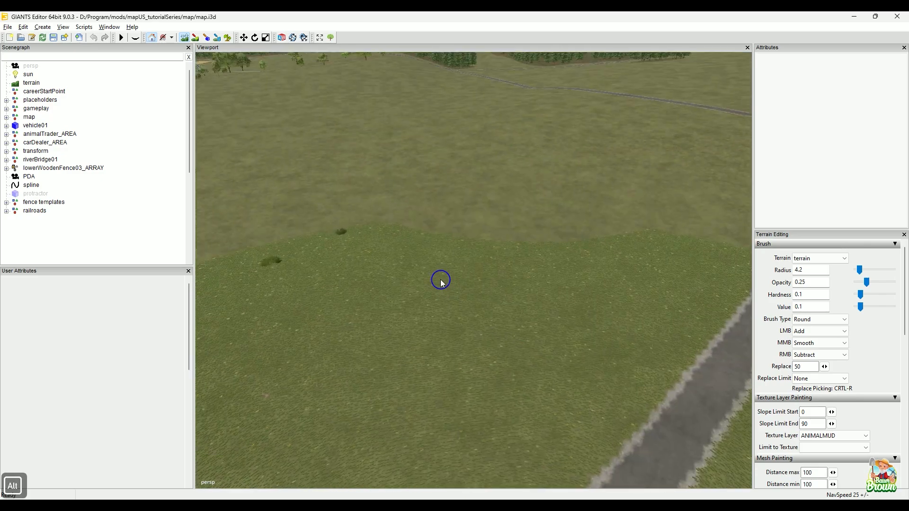
pyautogui.keyDown('alt'); pyautogui.moveTo(331, 237); pyautogui.dragTo(322, 279); pyautogui.keyUp('alt')
pyautogui.keyDown('alt'); pyautogui.moveTo(476, 369); pyautogui.dragTo(465, 313); pyautogui.keyUp('alt')
pyautogui.keyDown('alt'); pyautogui.moveTo(444, 231); pyautogui.dragTo(565, 336, button='middle'); pyautogui.keyUp('alt')
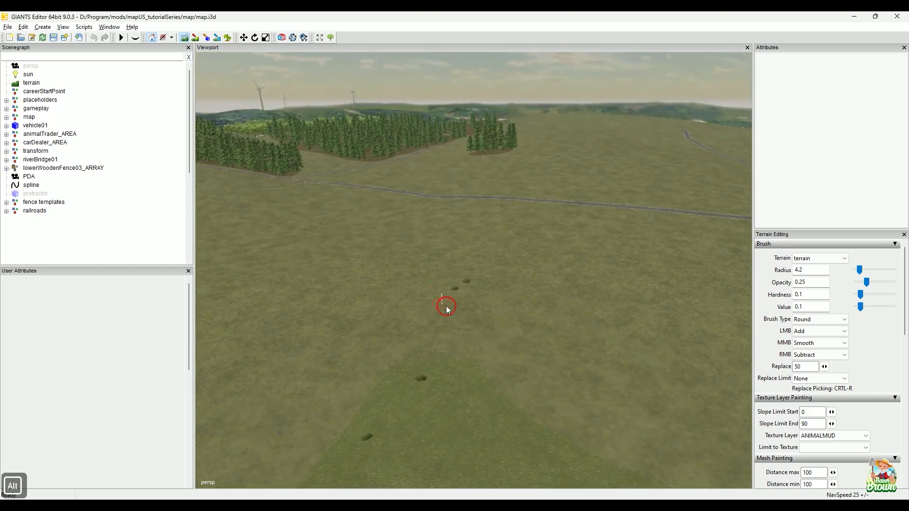
pyautogui.keyDown('alt'); pyautogui.moveTo(439, 300); pyautogui.dragTo(622, 235, button='middle'); pyautogui.keyUp('alt')
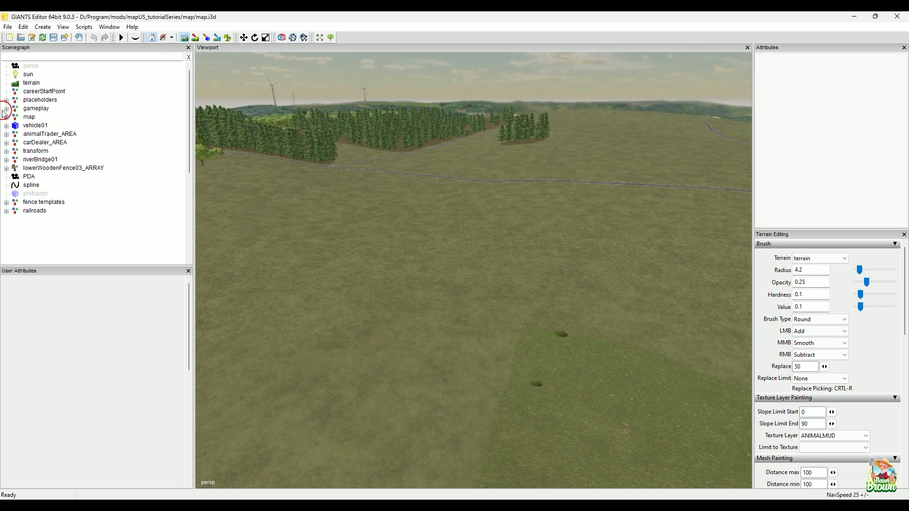
pyautogui.click(42, 27)
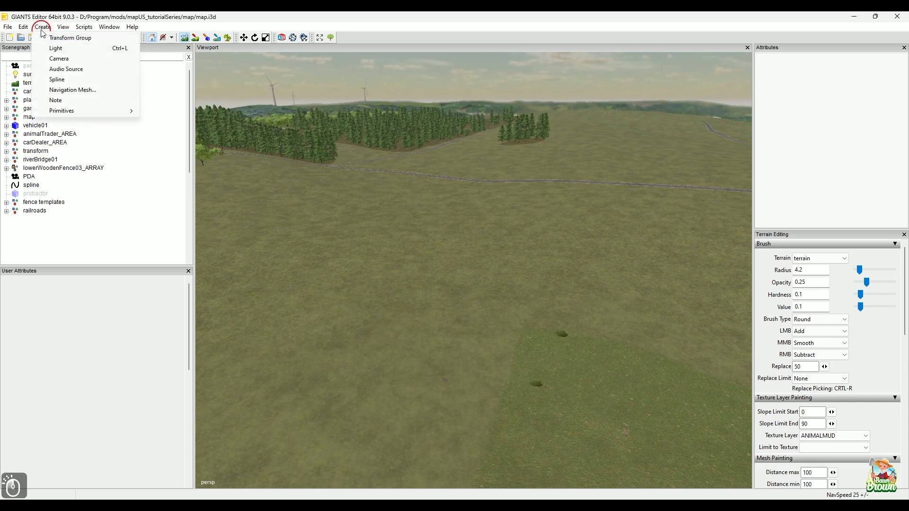
pyautogui.click(62, 84)
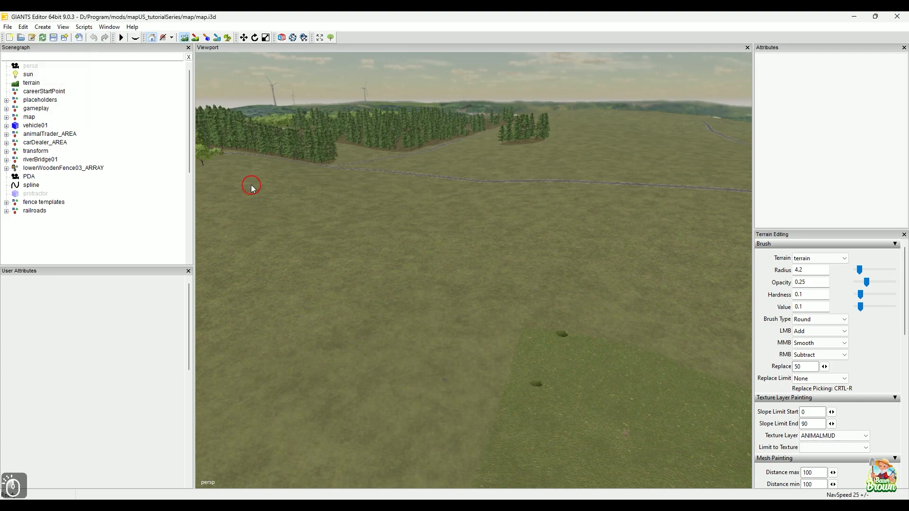
# Place the new spline on the empty grassland with interactive placement and end the placement mode
pyautogui.keyDown('alt'); pyautogui.moveTo(365, 280); pyautogui.dragTo(383, 356); pyautogui.keyUp('alt')
pyautogui.keyDown('alt'); pyautogui.moveTo(373, 402); pyautogui.dragTo(402, 339, button='middle'); pyautogui.keyUp('alt')
pyautogui.keyDown('alt'); pyautogui.moveTo(403, 340); pyautogui.dragTo(552, 232); pyautogui.keyUp('alt')
pyautogui.keyDown('alt'); pyautogui.moveTo(422, 232); pyautogui.dragTo(382, 281); pyautogui.keyUp('alt')
pyautogui.hotkey('ctrl', 'b')
pyautogui.click(409, 305)
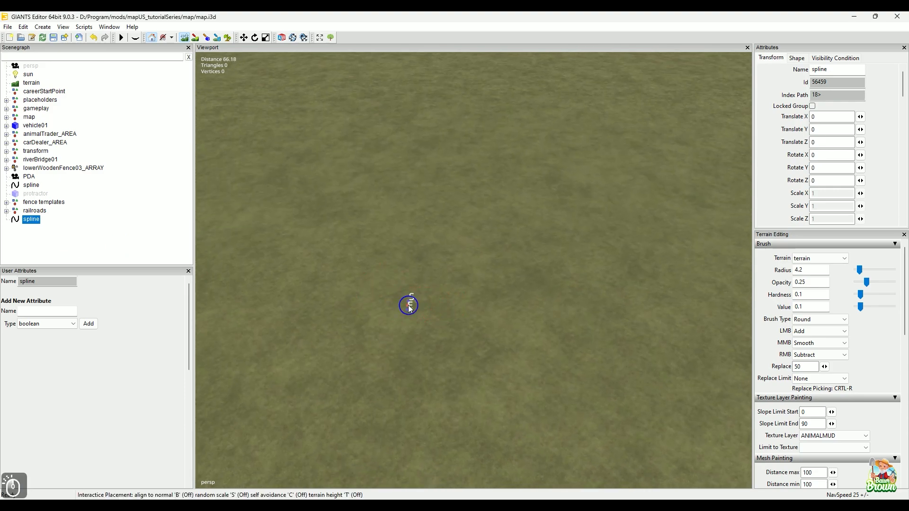
pyautogui.keyDown('alt'); pyautogui.moveTo(499, 266); pyautogui.dragTo(464, 320); pyautogui.keyUp('alt')
pyautogui.keyDown('alt'); pyautogui.moveTo(447, 265); pyautogui.dragTo(497, 246); pyautogui.keyUp('alt')
pyautogui.keyDown('alt'); pyautogui.moveTo(497, 243); pyautogui.dragTo(502, 418, button='right'); pyautogui.keyUp('alt')
pyautogui.keyDown('alt'); pyautogui.moveTo(462, 290); pyautogui.dragTo(462, 416, button='middle'); pyautogui.keyUp('alt')
pyautogui.hotkey('ctrl', 'b')
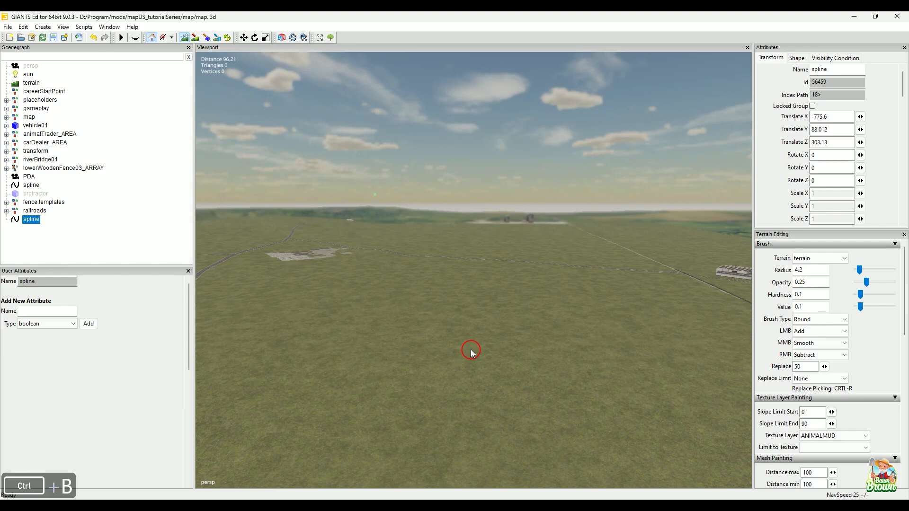
# Place the spline's start point farther out across the grassland with interactive placement, stretching the spline away from its end point
pyautogui.click(471, 309)
pyautogui.keyDown('alt'); pyautogui.moveTo(517, 377); pyautogui.dragTo(495, 417); pyautogui.keyUp('alt')
pyautogui.keyDown('alt'); pyautogui.moveTo(492, 397); pyautogui.dragTo(455, 265, button='middle'); pyautogui.keyUp('alt')
pyautogui.keyDown('alt'); pyautogui.moveTo(488, 359); pyautogui.dragTo(605, 345); pyautogui.keyUp('alt')
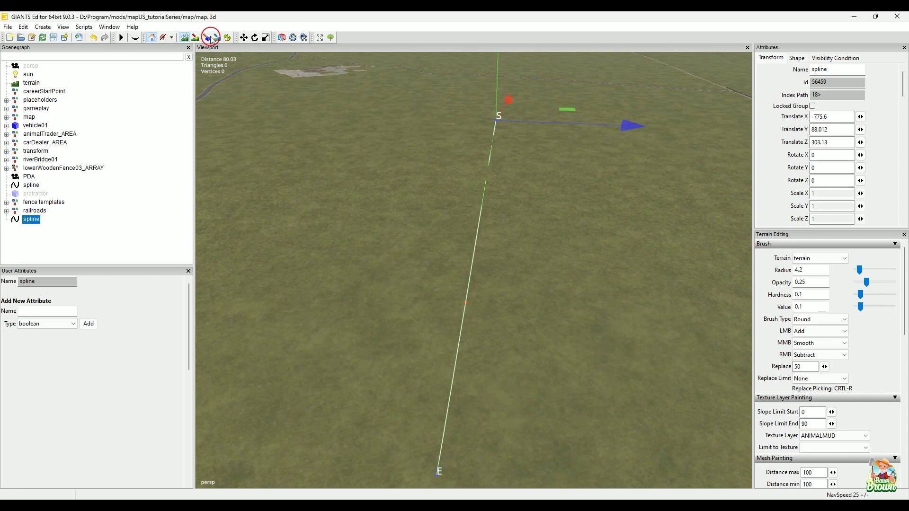
# Leave terrain sculpting, select the new spline and rotate it about its Y axis to about -35 degrees
pyautogui.click(195, 38)
pyautogui.click(29, 220)
pyautogui.moveTo(410, 278)
pyautogui.keyDown('alt'); pyautogui.mouseDown()
pyautogui.moveTo(330, 276)
pyautogui.moveTo(380, 404)
pyautogui.mouseUp(); pyautogui.keyUp('alt')
pyautogui.moveTo(379, 404)
pyautogui.keyDown('alt'); pyautogui.mouseDown(button='middle')
pyautogui.moveTo(454, 354)
pyautogui.moveTo(421, 387)
pyautogui.mouseUp(button='middle'); pyautogui.keyUp('alt')
pyautogui.keyDown('alt'); pyautogui.moveTo(422, 388); pyautogui.dragTo(440, 414); pyautogui.keyUp('alt')
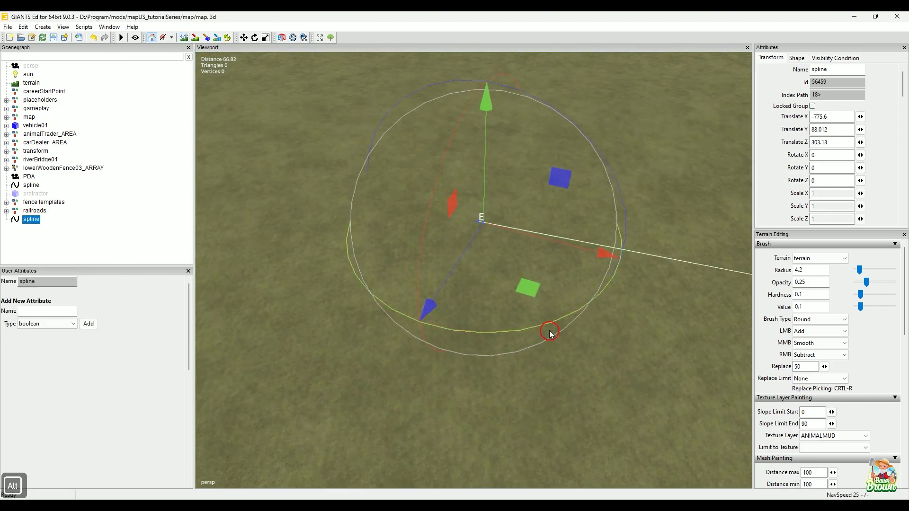
pyautogui.keyDown('alt'); pyautogui.moveTo(392, 400); pyautogui.dragTo(432, 396); pyautogui.keyUp('alt')
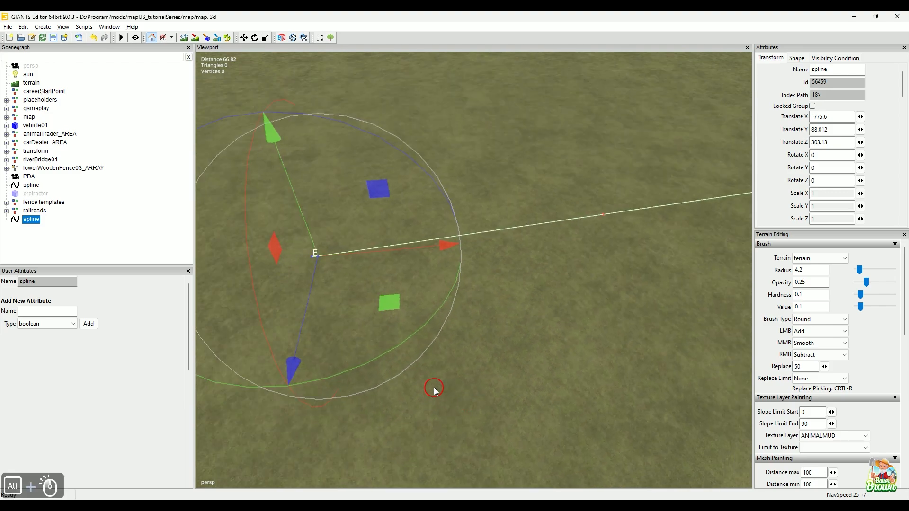
pyautogui.moveTo(426, 328); pyautogui.dragTo(342, 305)
pyautogui.keyDown('alt'); pyautogui.moveTo(467, 340); pyautogui.dragTo(637, 301); pyautogui.keyUp('alt')
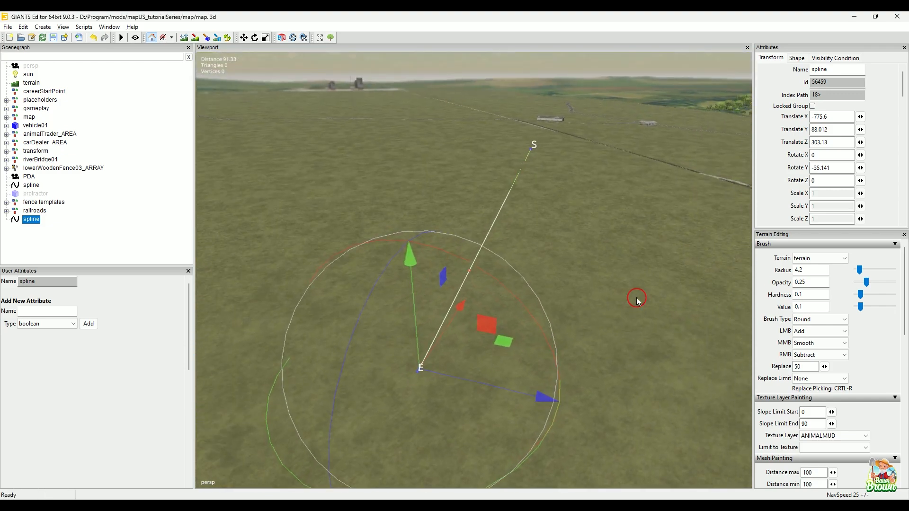
# Reselect the spline and step through its control points between the end point and the start point
pyautogui.press('shift')
pyautogui.click(34, 220)
pyautogui.keyDown('alt'); pyautogui.moveTo(521, 280); pyautogui.dragTo(459, 263); pyautogui.keyUp('alt')
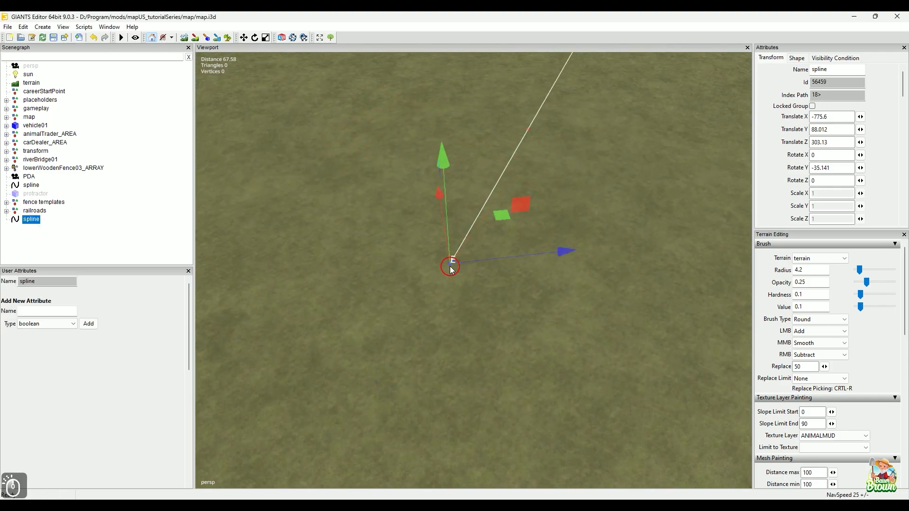
pyautogui.keyDown('alt'); pyautogui.moveTo(558, 359); pyautogui.dragTo(597, 323); pyautogui.keyUp('alt')
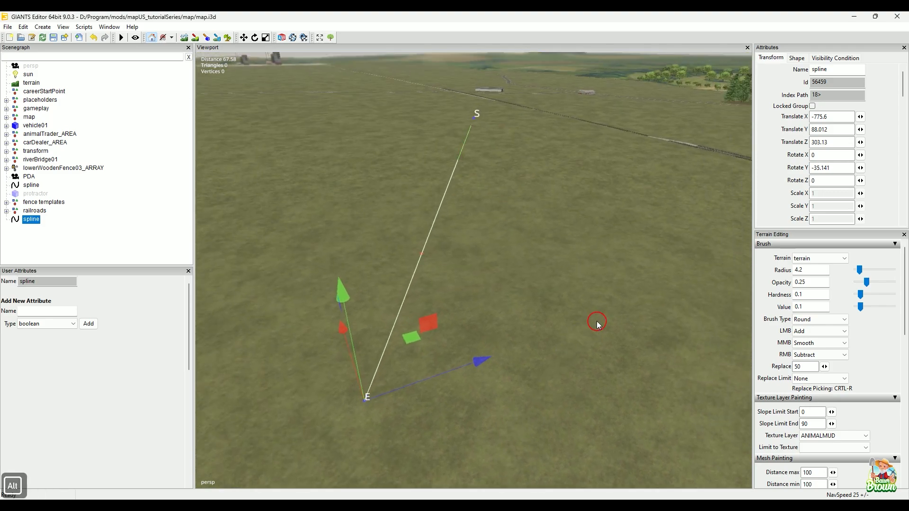
pyautogui.press('Up')
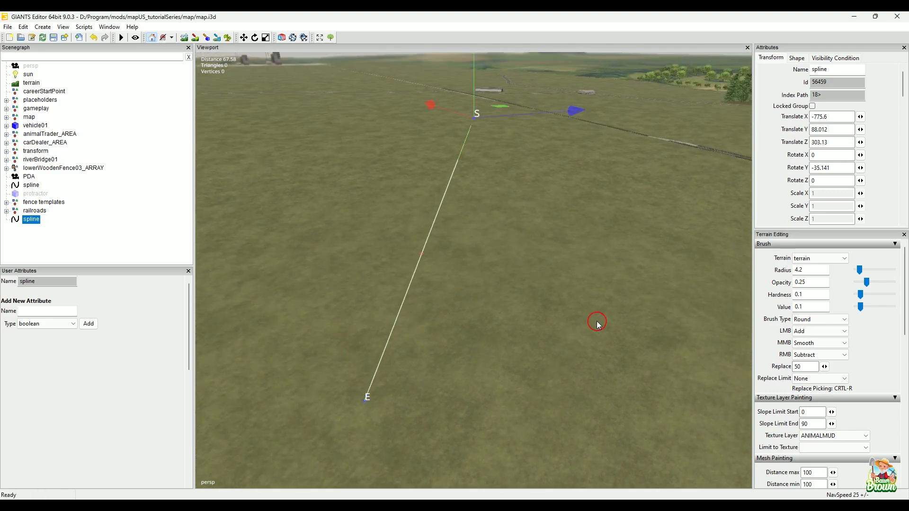
pyautogui.press('Down')
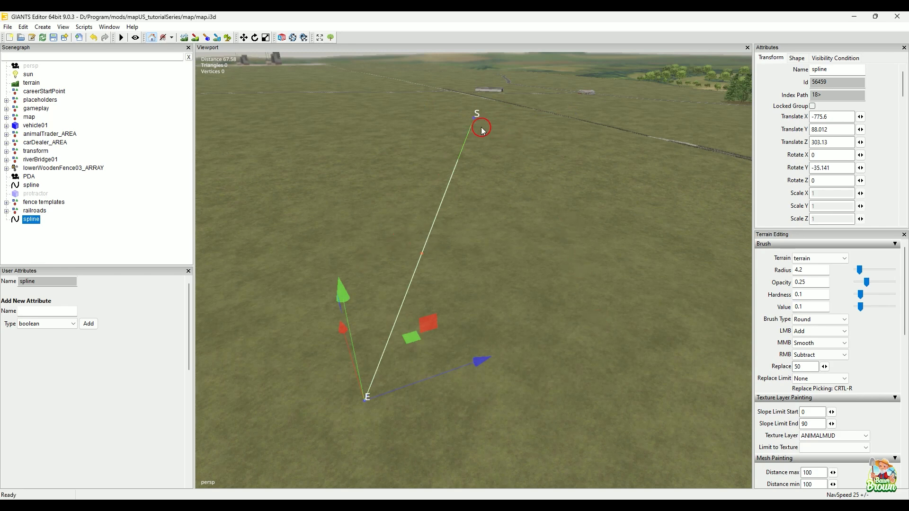
pyautogui.press('Up')
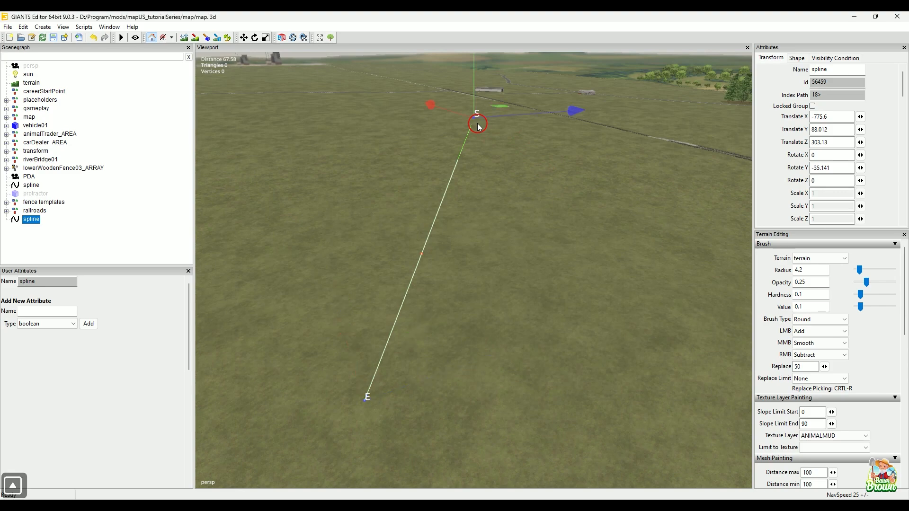
# Reposition the spline's start point on the grassland with interactive placement and end the placement mode
pyautogui.hotkey('ctrl', 'b')
pyautogui.keyDown('alt'); pyautogui.moveTo(380, 137); pyautogui.dragTo(315, 138); pyautogui.keyUp('alt')
pyautogui.hotkey('ctrl', 'b')
pyautogui.moveTo(363, 126); pyautogui.dragTo(244, 109, button='middle')
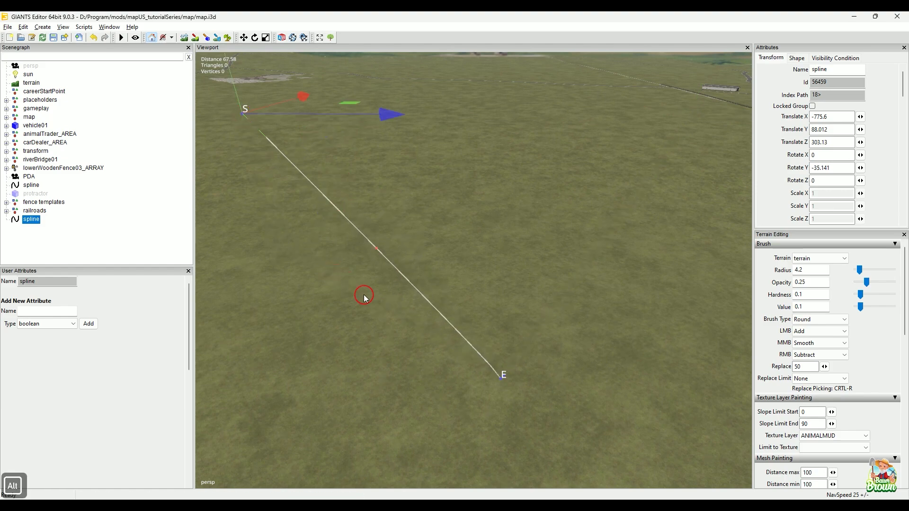
# Select the spline's end control point and delete it to remove the kink at that end
pyautogui.keyDown('alt'); pyautogui.moveTo(345, 281); pyautogui.dragTo(401, 355); pyautogui.keyUp('alt')
pyautogui.keyDown('alt'); pyautogui.moveTo(401, 355); pyautogui.dragTo(458, 328, button='right'); pyautogui.keyUp('alt')
pyautogui.keyDown('alt'); pyautogui.moveTo(459, 329); pyautogui.dragTo(373, 298); pyautogui.keyUp('alt')
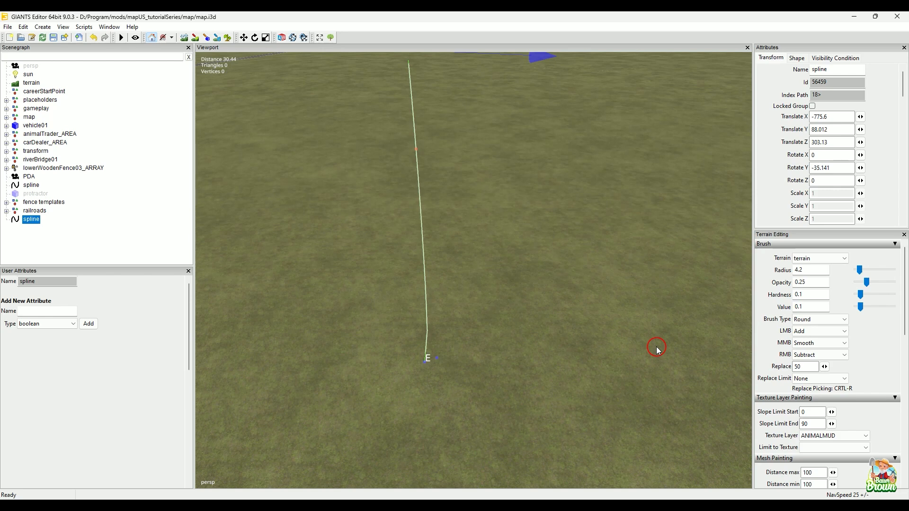
pyautogui.press('Down')
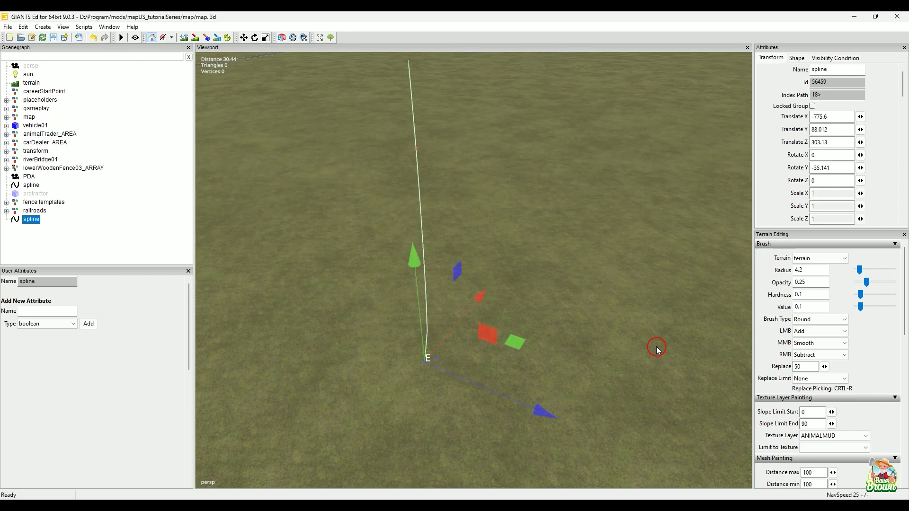
pyautogui.press('Delete')
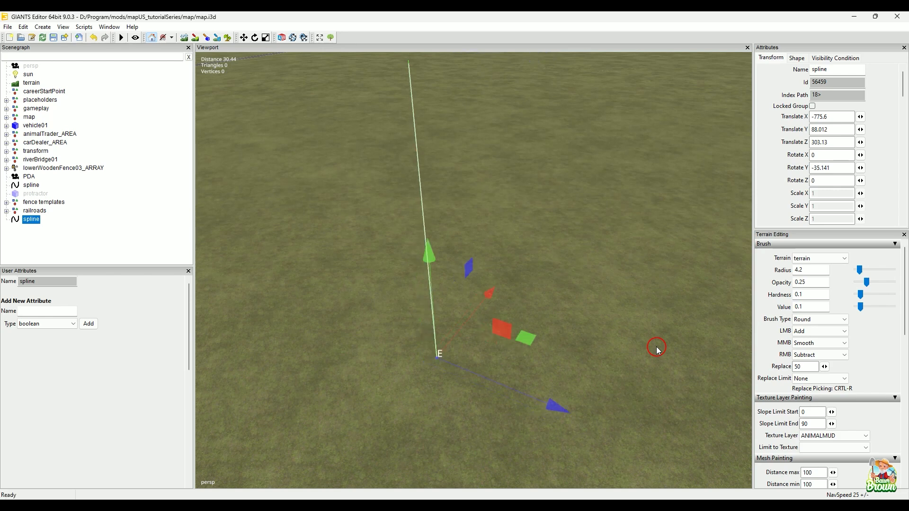
# Select the spline's start point and shift it across the ground plane
pyautogui.keyDown('alt'); pyautogui.moveTo(639, 296); pyautogui.dragTo(510, 306, button='right'); pyautogui.keyUp('alt')
pyautogui.keyDown('alt'); pyautogui.moveTo(510, 306); pyautogui.dragTo(560, 365, button='middle'); pyautogui.keyUp('alt')
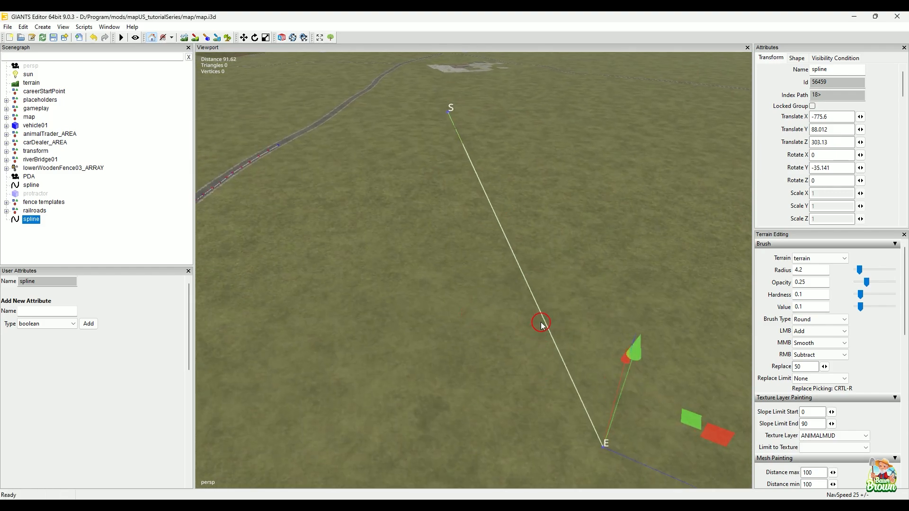
pyautogui.press('Up')
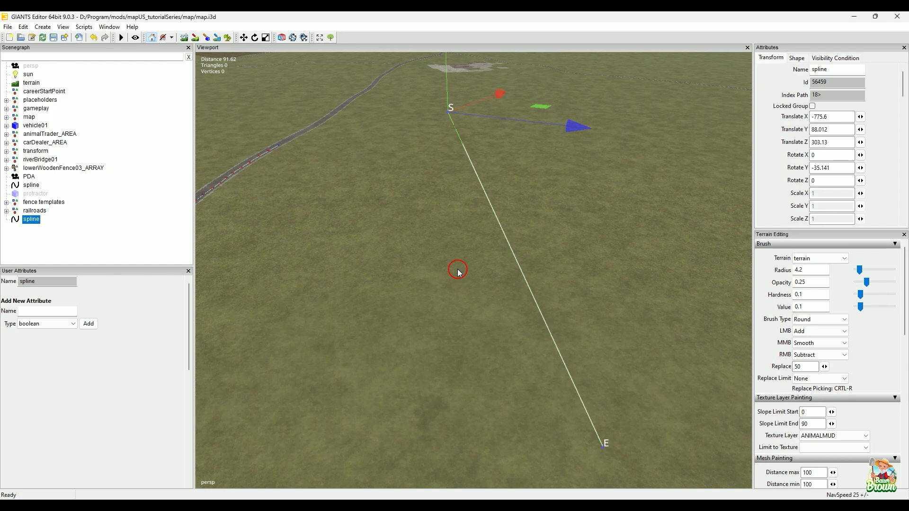
pyautogui.moveTo(532, 103); pyautogui.dragTo(605, 263)
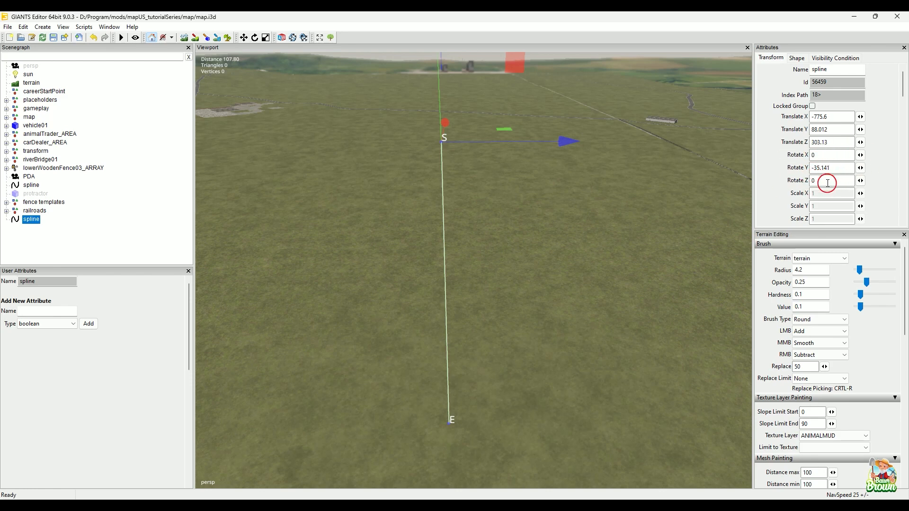
# Set the spline's Y rotation to 0 and move its start point across the ground plane to realign the spline
pyautogui.moveTo(828, 169); pyautogui.dragTo(799, 170)
pyautogui.write('0')
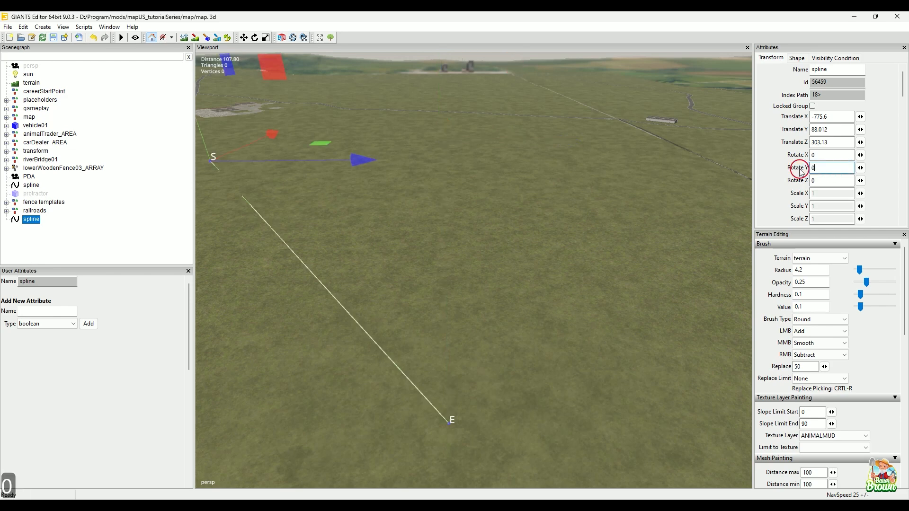
pyautogui.keyDown('alt'); pyautogui.moveTo(481, 240); pyautogui.dragTo(450, 190, button='right'); pyautogui.keyUp('alt')
pyautogui.keyDown('alt'); pyautogui.moveTo(450, 190); pyautogui.dragTo(492, 380, button='middle'); pyautogui.keyUp('alt')
pyautogui.keyDown('alt'); pyautogui.moveTo(489, 181); pyautogui.dragTo(518, 359, button='middle'); pyautogui.keyUp('alt')
pyautogui.keyDown('alt'); pyautogui.moveTo(536, 240); pyautogui.dragTo(488, 242); pyautogui.keyUp('alt')
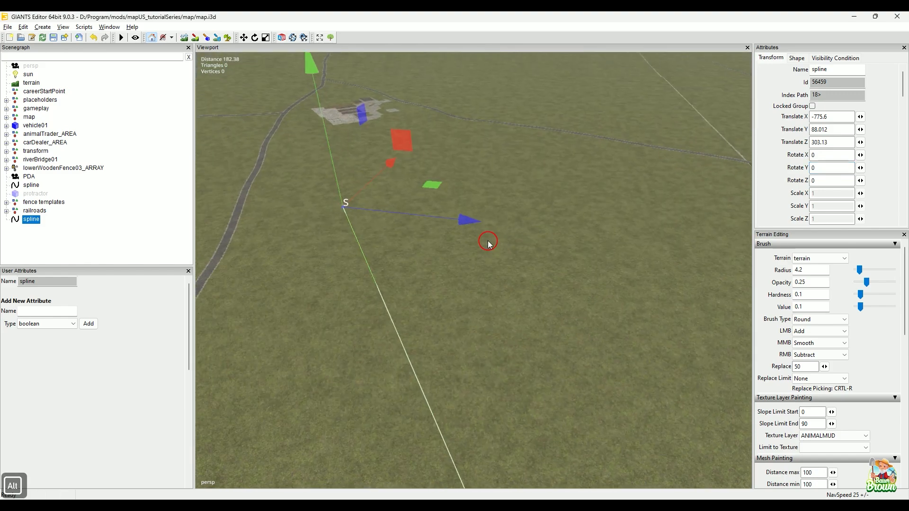
pyautogui.moveTo(432, 185); pyautogui.dragTo(555, 290)
pyautogui.keyDown('alt'); pyautogui.moveTo(366, 296); pyautogui.dragTo(405, 56, button='middle'); pyautogui.keyUp('alt')
pyautogui.keyDown('alt'); pyautogui.moveTo(495, 219); pyautogui.dragTo(361, 343, button='right'); pyautogui.keyUp('alt')
pyautogui.keyDown('alt'); pyautogui.moveTo(415, 341); pyautogui.dragTo(401, 163, button='middle'); pyautogui.keyUp('alt')
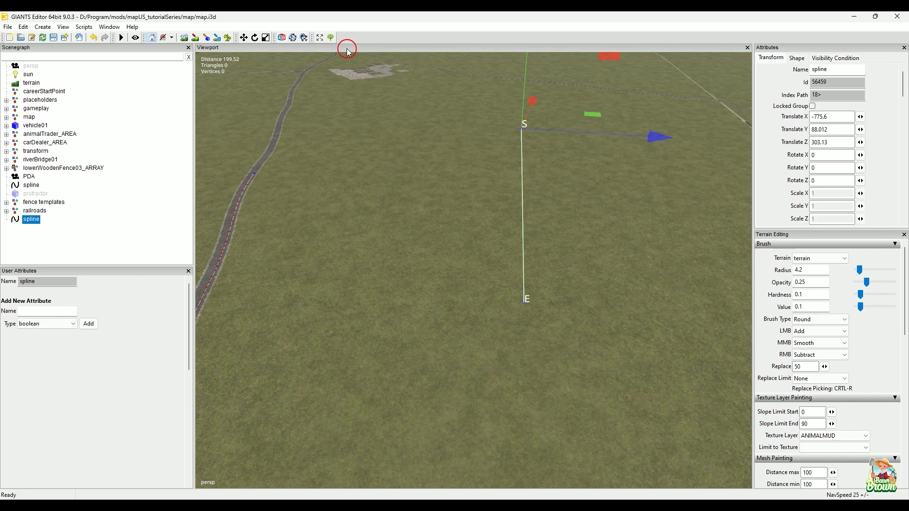
# Run the Paint Terrain By Spline script on the selected spline
pyautogui.click(84, 29)
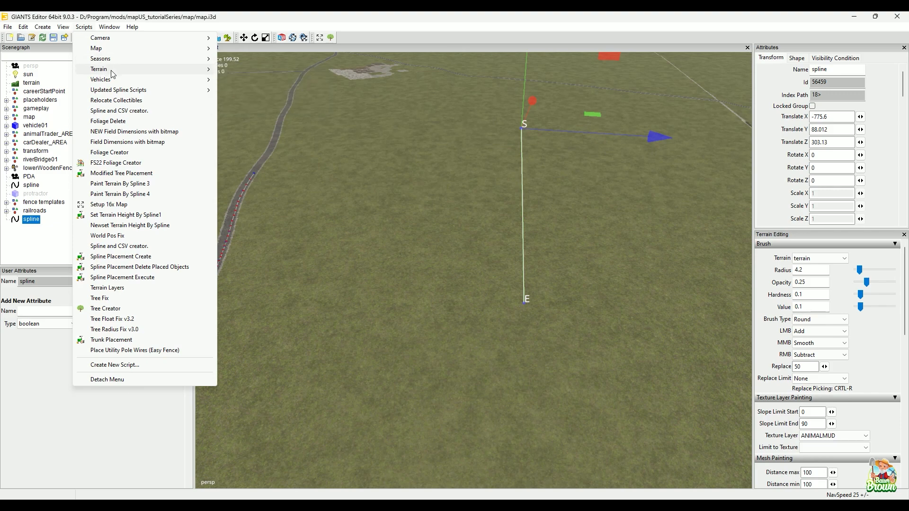
pyautogui.moveTo(112, 72)
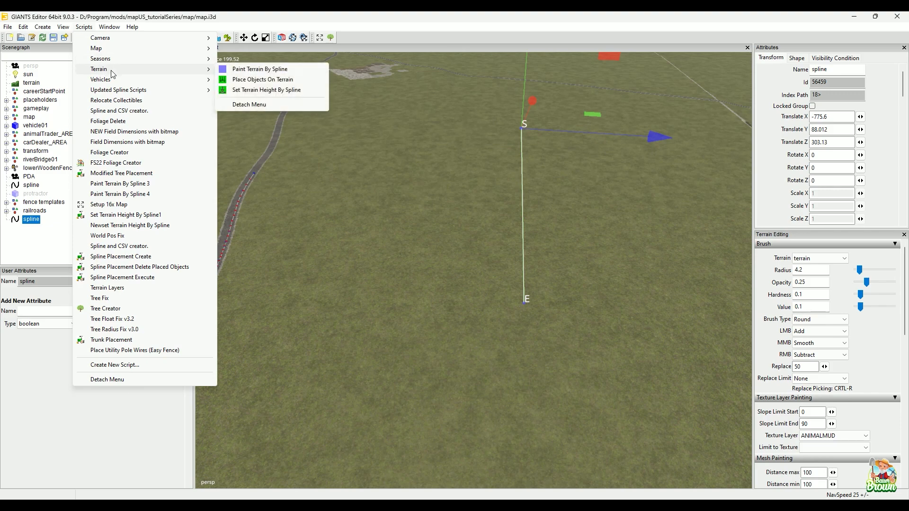
pyautogui.click(259, 79)
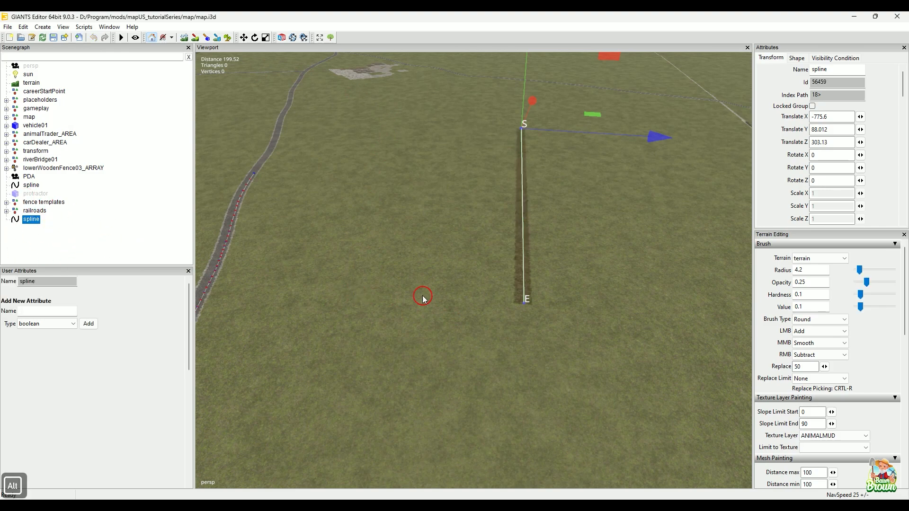
# Inspect the painted strip along the spline up close and from a distance, checking its texture and width
pyautogui.keyDown('alt'); pyautogui.moveTo(397, 299); pyautogui.dragTo(454, 322); pyautogui.keyUp('alt')
pyautogui.keyDown('alt'); pyautogui.moveTo(455, 322); pyautogui.dragTo(535, 246, button='right'); pyautogui.keyUp('alt')
pyautogui.keyDown('alt'); pyautogui.moveTo(536, 245); pyautogui.dragTo(509, 379, button='middle'); pyautogui.keyUp('alt')
pyautogui.keyDown('alt'); pyautogui.moveTo(497, 322); pyautogui.dragTo(586, 247, button='right'); pyautogui.keyUp('alt')
pyautogui.keyDown('alt'); pyautogui.moveTo(462, 424); pyautogui.dragTo(467, 415, button='right'); pyautogui.keyUp('alt')
pyautogui.keyDown('alt'); pyautogui.moveTo(466, 415); pyautogui.dragTo(509, 327); pyautogui.keyUp('alt')
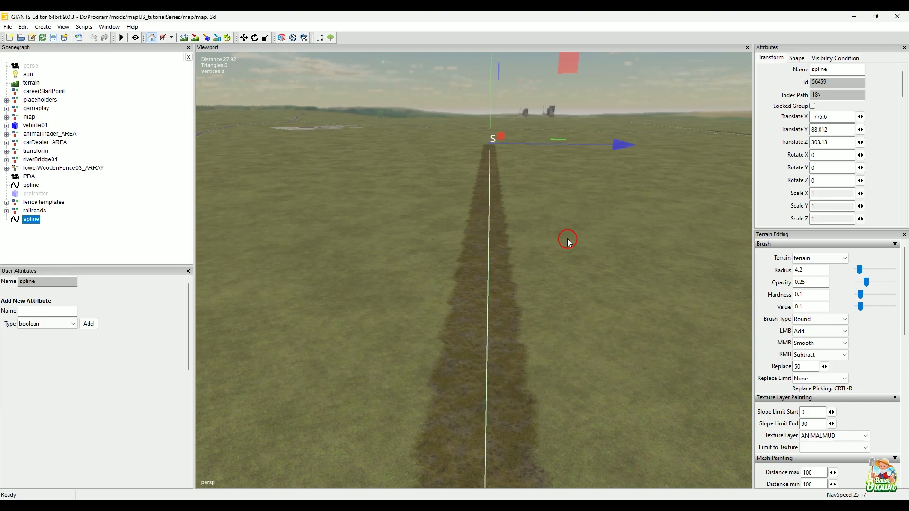
pyautogui.keyDown('alt'); pyautogui.moveTo(563, 192); pyautogui.dragTo(471, 373, button='middle'); pyautogui.keyUp('alt')
pyautogui.keyDown('alt'); pyautogui.moveTo(539, 286); pyautogui.dragTo(434, 367); pyautogui.keyUp('alt')
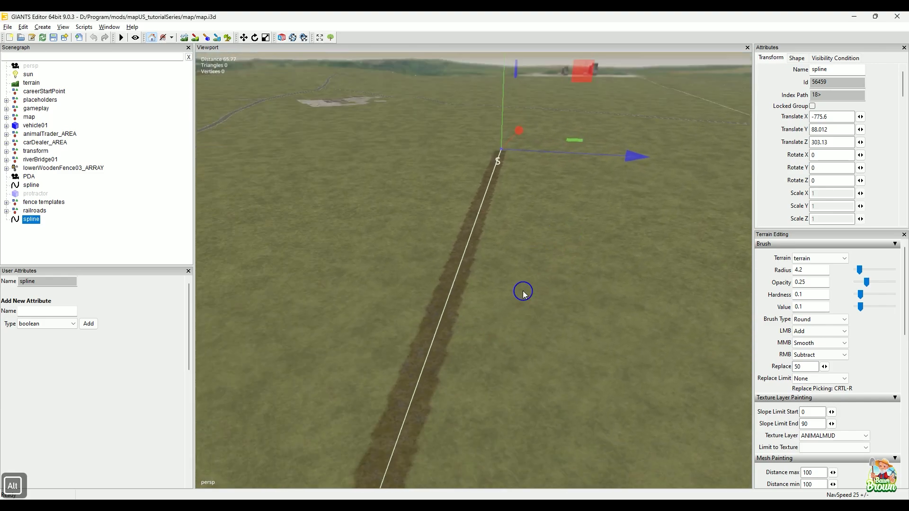
pyautogui.keyDown('alt'); pyautogui.moveTo(434, 368); pyautogui.dragTo(489, 292, button='middle'); pyautogui.keyUp('alt')
pyautogui.keyDown('alt'); pyautogui.moveTo(489, 292); pyautogui.dragTo(480, 341, button='right'); pyautogui.keyUp('alt')
pyautogui.keyDown('alt'); pyautogui.moveTo(481, 341); pyautogui.dragTo(459, 351); pyautogui.keyUp('alt')
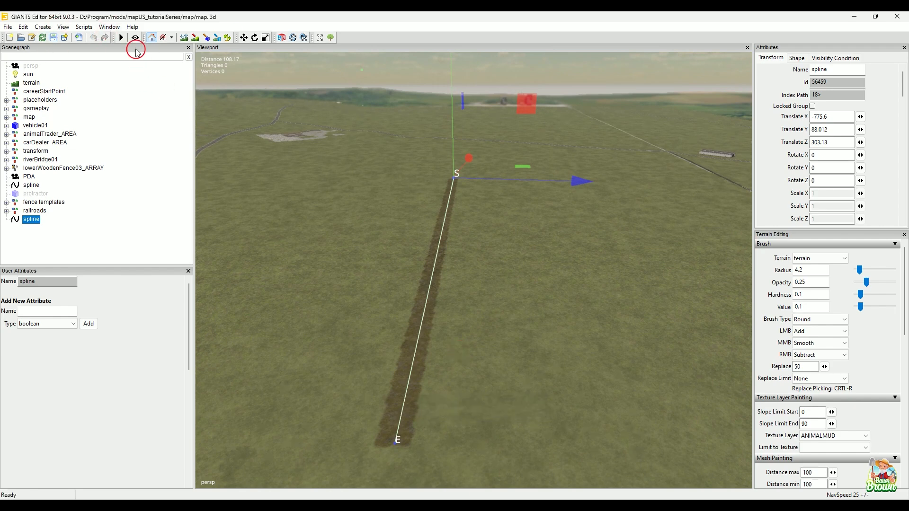
# Examine the Paint Terrain By Spline, Place Objects On Terrain and Set Terrain Height By Spline scripts in the Script Editor, then minimize it
pyautogui.click(117, 29)
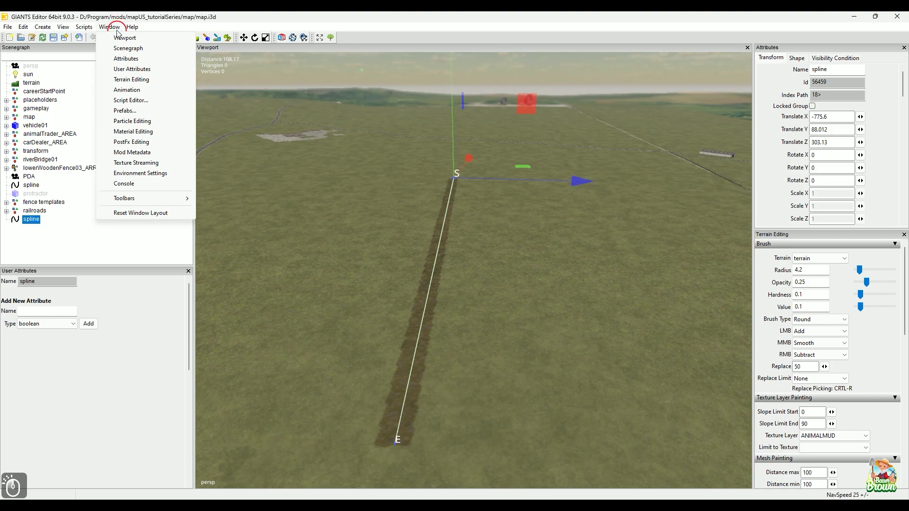
pyautogui.click(133, 101)
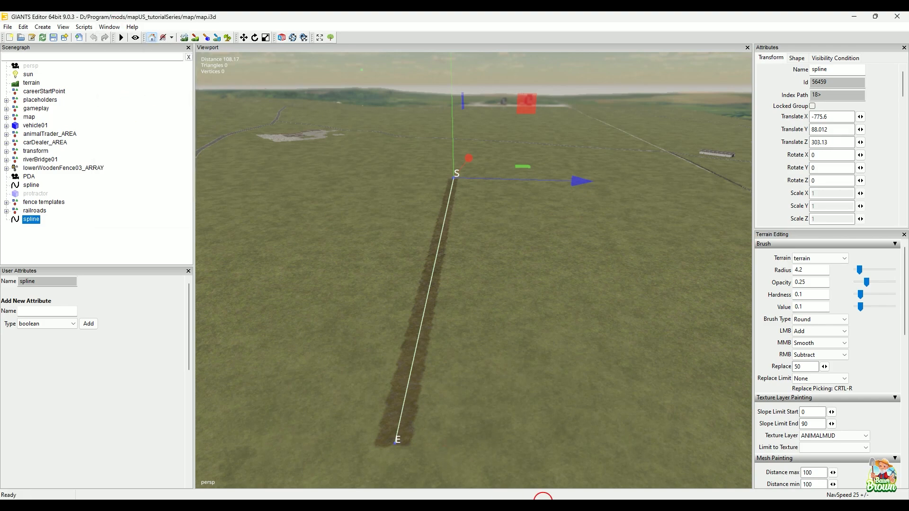
pyautogui.moveTo(538, 501)
pyautogui.click(576, 472)
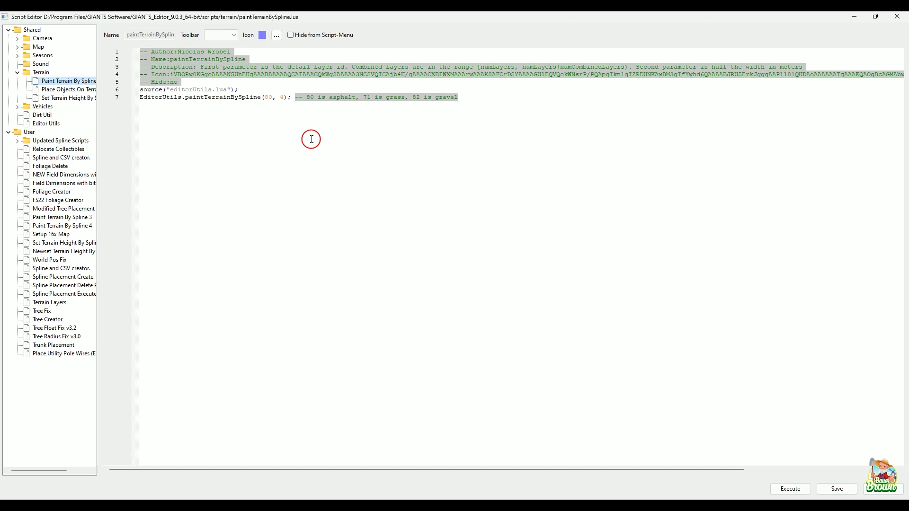
pyautogui.click(70, 90)
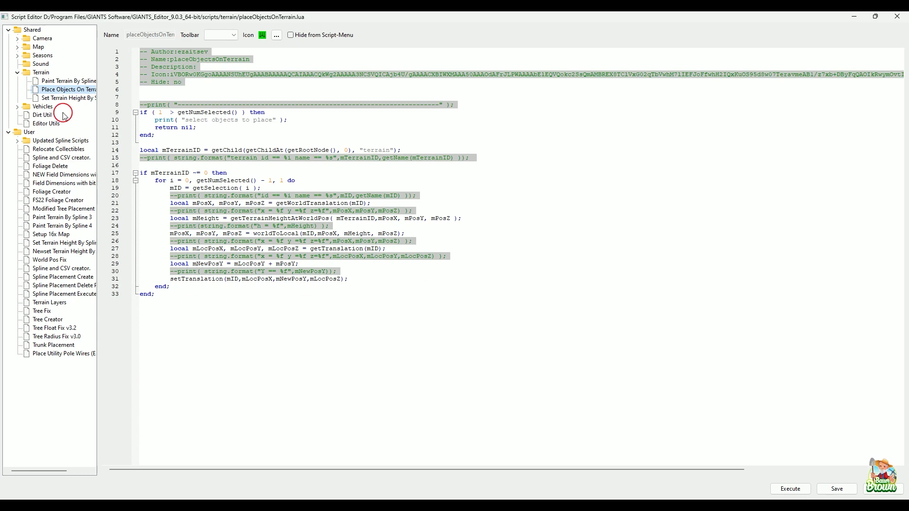
pyautogui.click(74, 99)
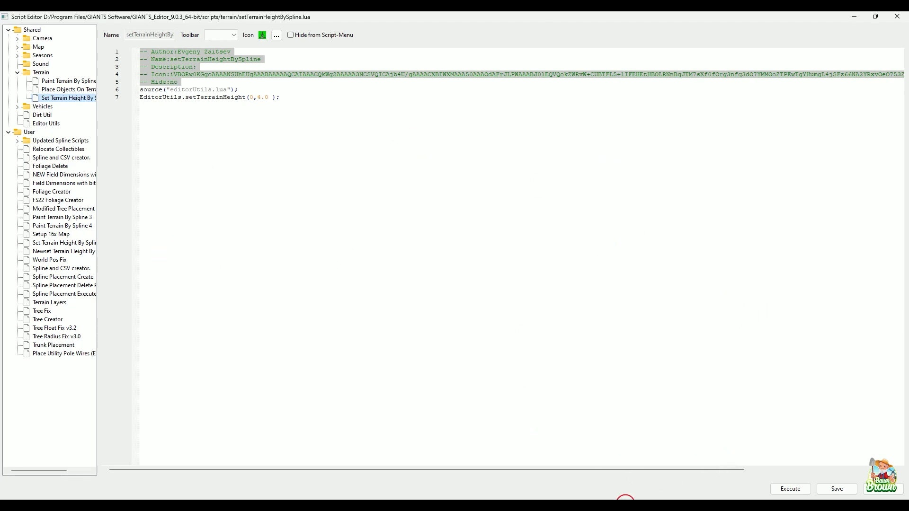
pyautogui.click(854, 17)
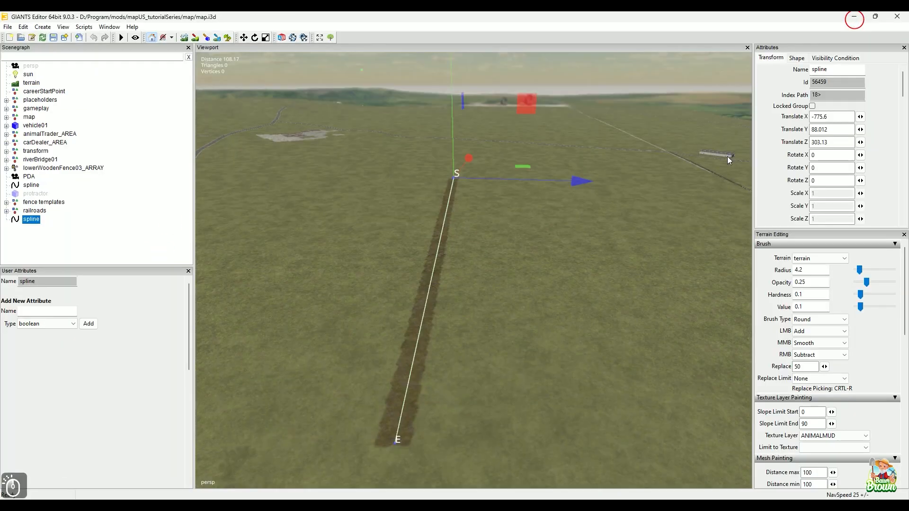
# In the Set Terrain Height By Spline script, set the first setTerrainHeight value to 3, save the script, and minimize the Script Editor
pyautogui.keyDown('alt'); pyautogui.moveTo(625, 242); pyautogui.dragTo(284, 336, button='middle'); pyautogui.keyUp('alt')
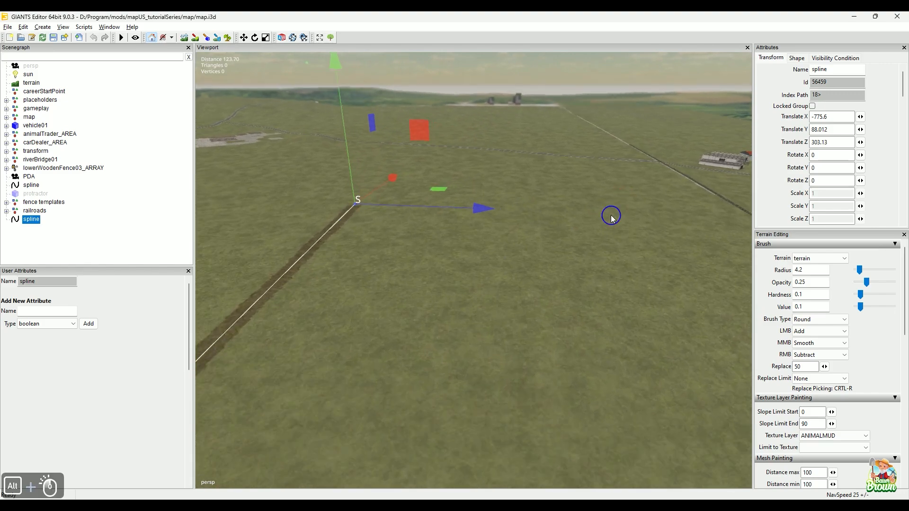
pyautogui.keyDown('alt'); pyautogui.moveTo(621, 205); pyautogui.dragTo(473, 277); pyautogui.keyUp('alt')
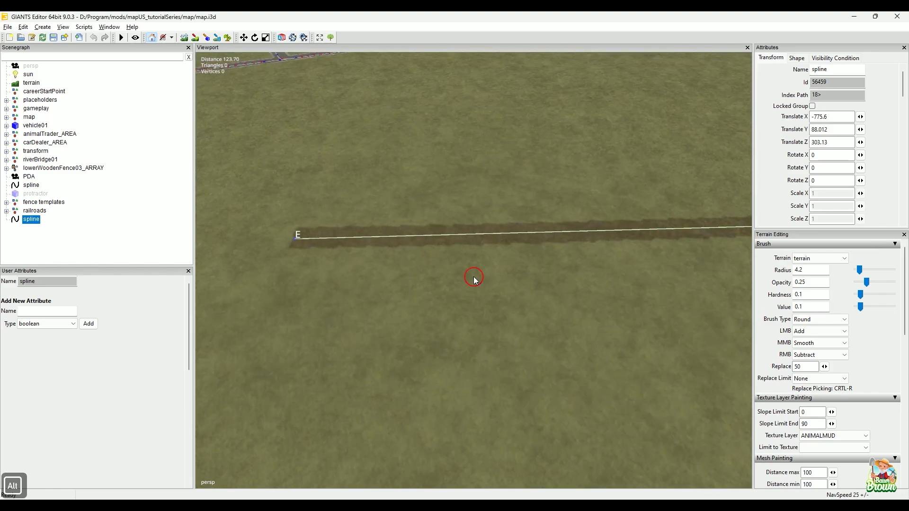
pyautogui.keyDown('alt'); pyautogui.moveTo(473, 277); pyautogui.dragTo(246, 265, button='middle'); pyautogui.keyUp('alt')
pyautogui.keyDown('alt'); pyautogui.moveTo(245, 265); pyautogui.dragTo(464, 310); pyautogui.keyUp('alt')
pyautogui.scroll(-1, 473, 325)
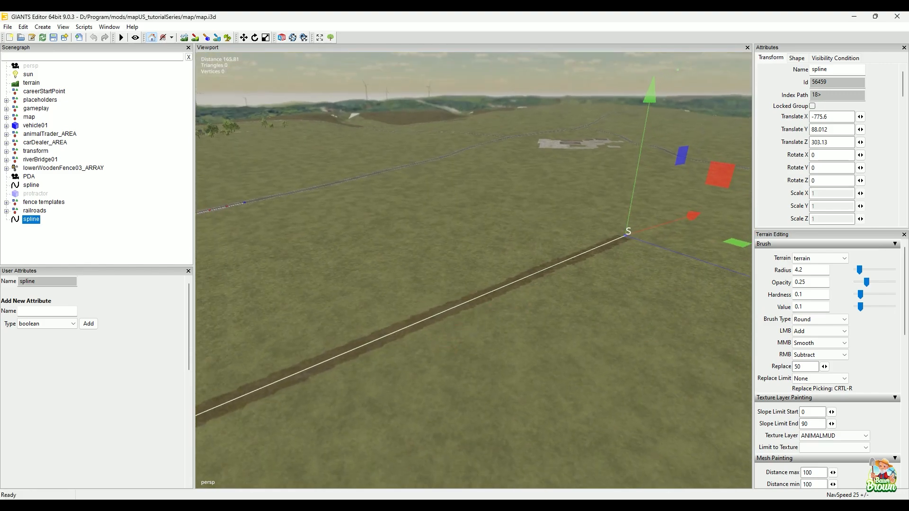
pyautogui.moveTo(535, 503)
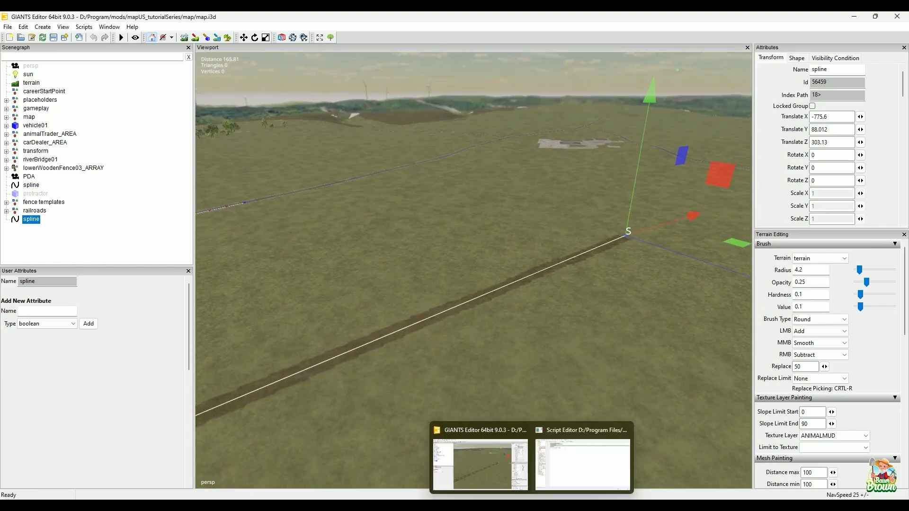
pyautogui.click(558, 480)
pyautogui.click(254, 97)
pyautogui.press('BackSpace')
pyautogui.write('3')
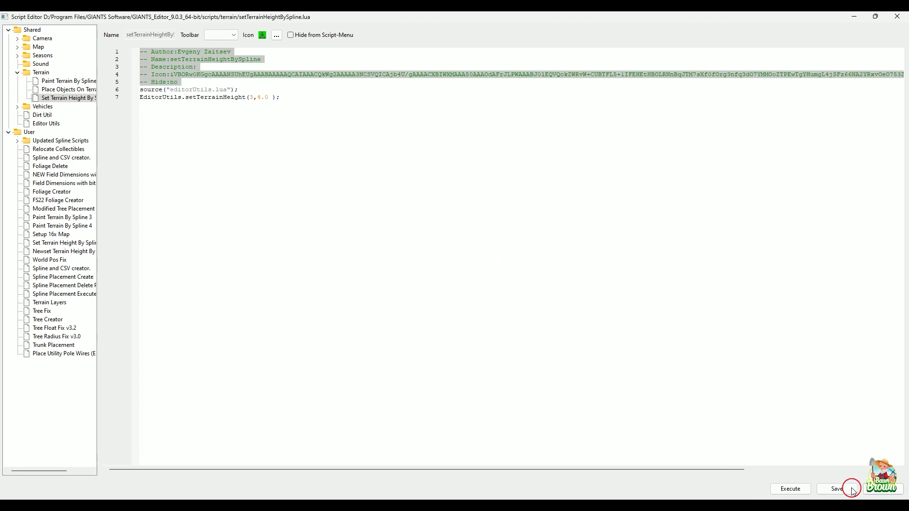
pyautogui.click(836, 489)
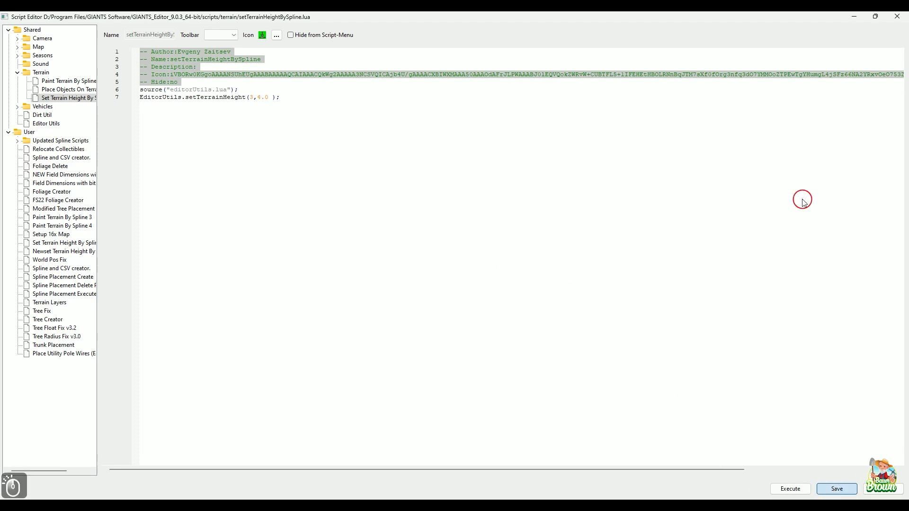
pyautogui.click(854, 16)
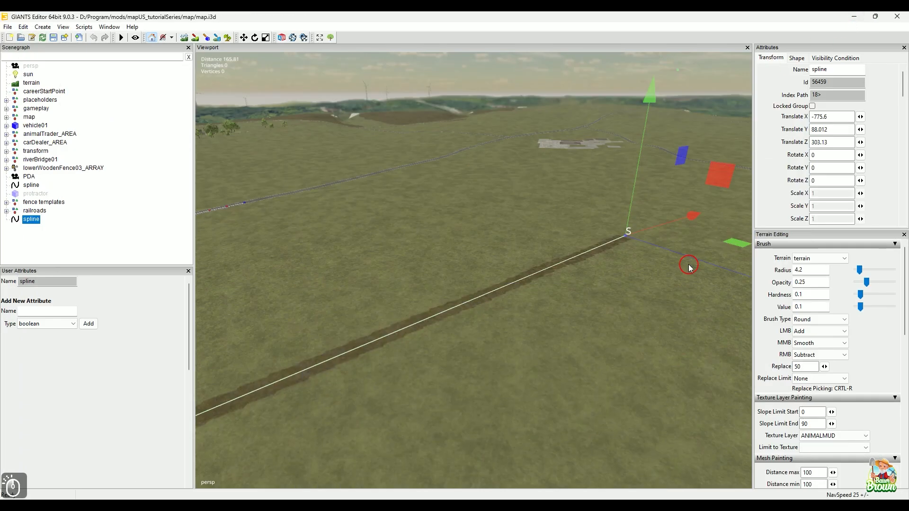
# Examine the spline and its painted strip from several angles, from the start point to the end point
pyautogui.keyDown('alt'); pyautogui.moveTo(667, 284); pyautogui.dragTo(578, 330); pyautogui.keyUp('alt')
pyautogui.keyDown('alt'); pyautogui.moveTo(578, 331); pyautogui.dragTo(645, 261, button='middle'); pyautogui.keyUp('alt')
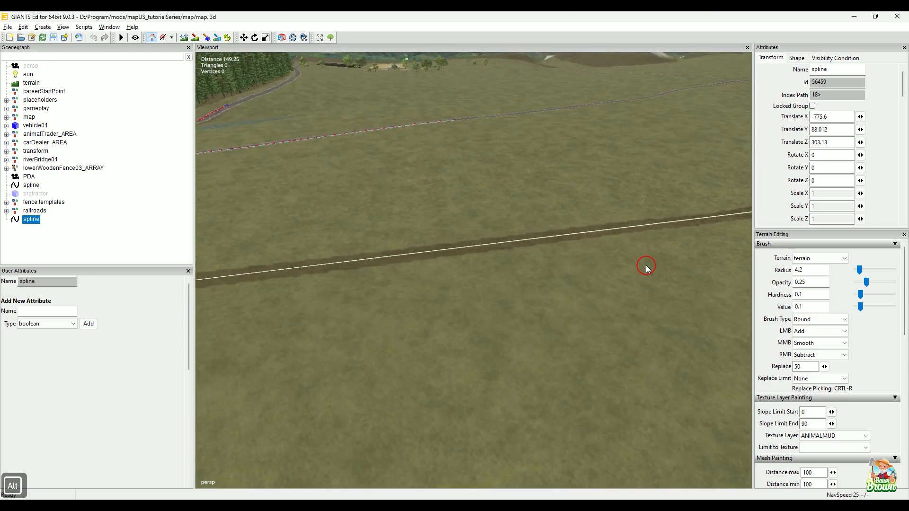
pyautogui.keyDown('alt'); pyautogui.moveTo(416, 280); pyautogui.dragTo(651, 327, button='middle'); pyautogui.keyUp('alt')
pyautogui.keyDown('alt'); pyautogui.moveTo(652, 326); pyautogui.dragTo(605, 327); pyautogui.keyUp('alt')
pyautogui.keyDown('alt'); pyautogui.moveTo(450, 352); pyautogui.dragTo(825, 308, button='middle'); pyautogui.keyUp('alt')
pyautogui.keyDown('alt'); pyautogui.moveTo(550, 314); pyautogui.dragTo(570, 316); pyautogui.keyUp('alt')
pyautogui.keyDown('alt'); pyautogui.moveTo(556, 366); pyautogui.dragTo(564, 350); pyautogui.keyUp('alt')
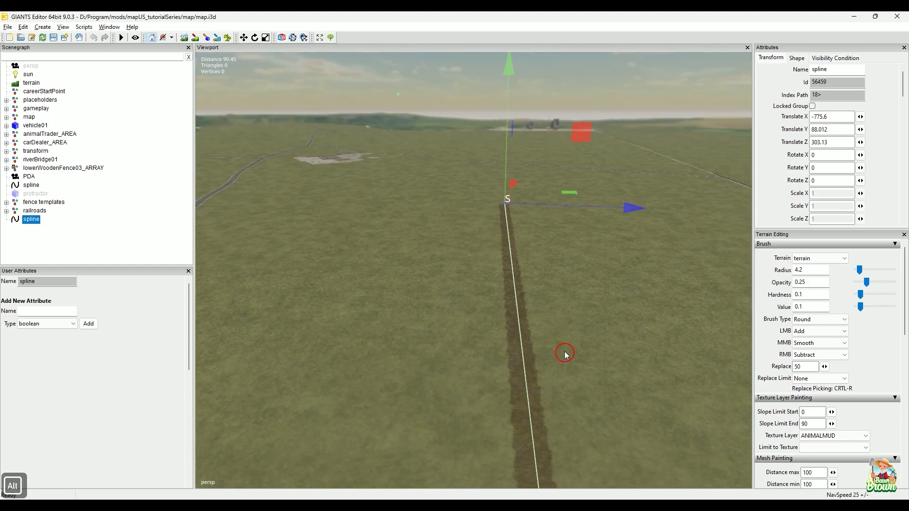
pyautogui.keyDown('alt'); pyautogui.moveTo(564, 350); pyautogui.dragTo(547, 205, button='middle'); pyautogui.keyUp('alt')
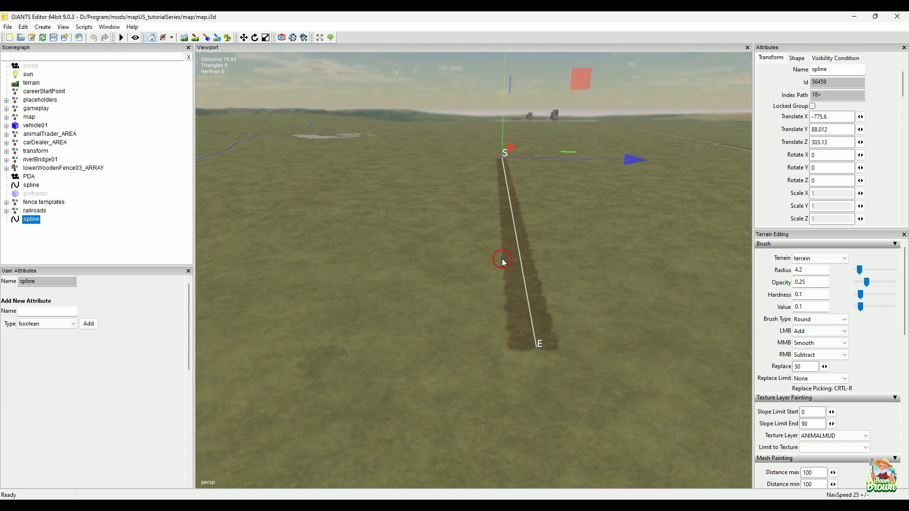
pyautogui.keyDown('alt'); pyautogui.moveTo(492, 371); pyautogui.dragTo(510, 373); pyautogui.keyUp('alt')
pyautogui.keyDown('alt'); pyautogui.moveTo(509, 372); pyautogui.dragTo(493, 341, button='right'); pyautogui.keyUp('alt')
pyautogui.keyDown('alt'); pyautogui.moveTo(493, 341); pyautogui.dragTo(582, 290, button='middle'); pyautogui.keyUp('alt')
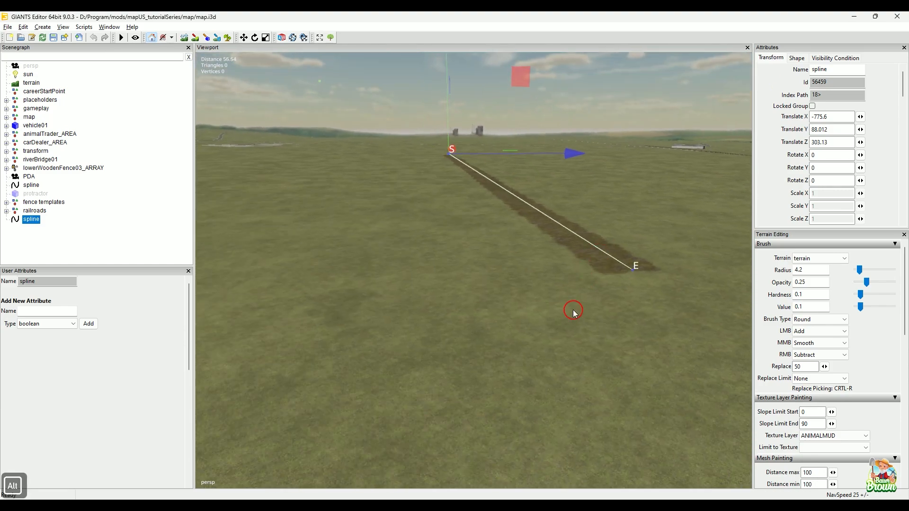
pyautogui.keyDown('alt'); pyautogui.moveTo(492, 298); pyautogui.dragTo(495, 327, button='middle'); pyautogui.keyUp('alt')
pyautogui.keyDown('alt'); pyautogui.moveTo(489, 312); pyautogui.dragTo(515, 311); pyautogui.keyUp('alt')
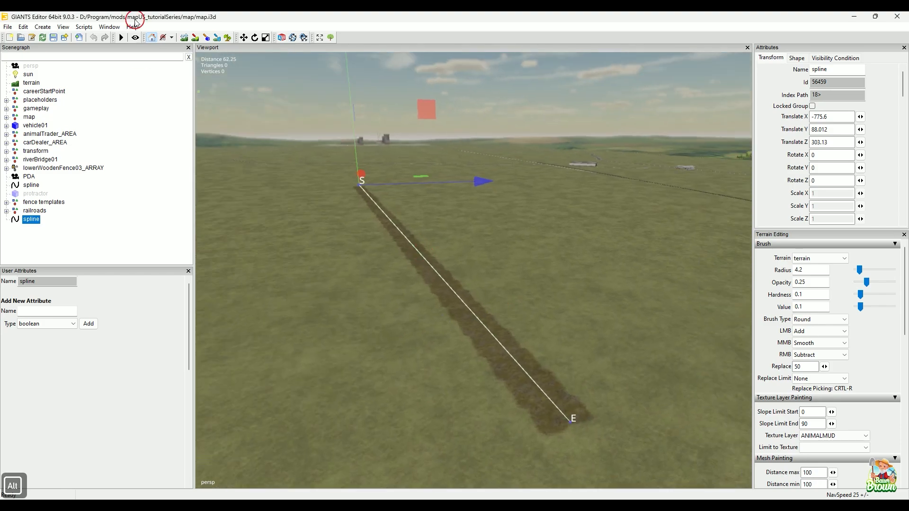
# Run the Set Terrain Height By Spline script on the selected spline
pyautogui.click(84, 27)
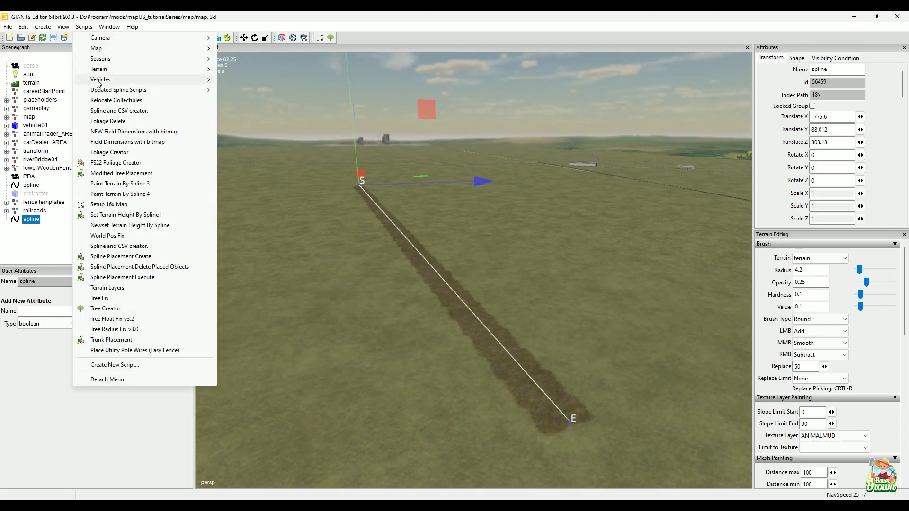
pyautogui.moveTo(104, 70)
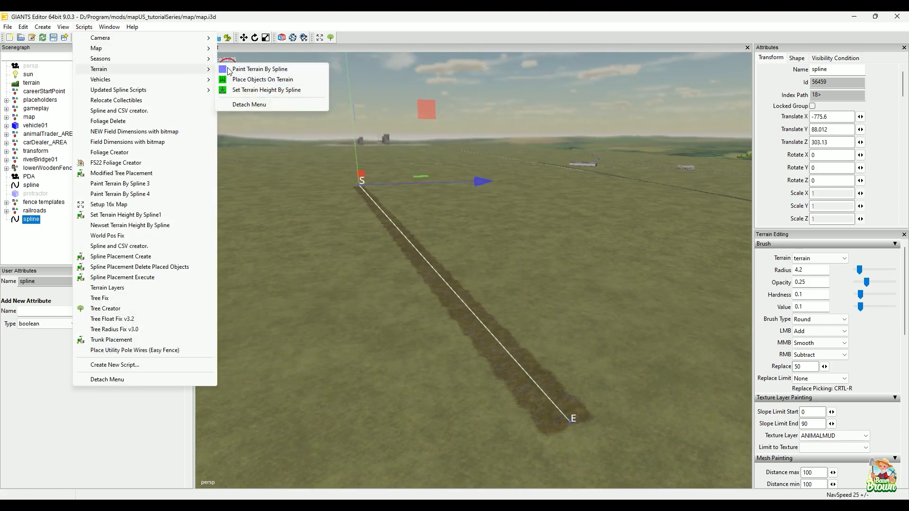
pyautogui.click(260, 90)
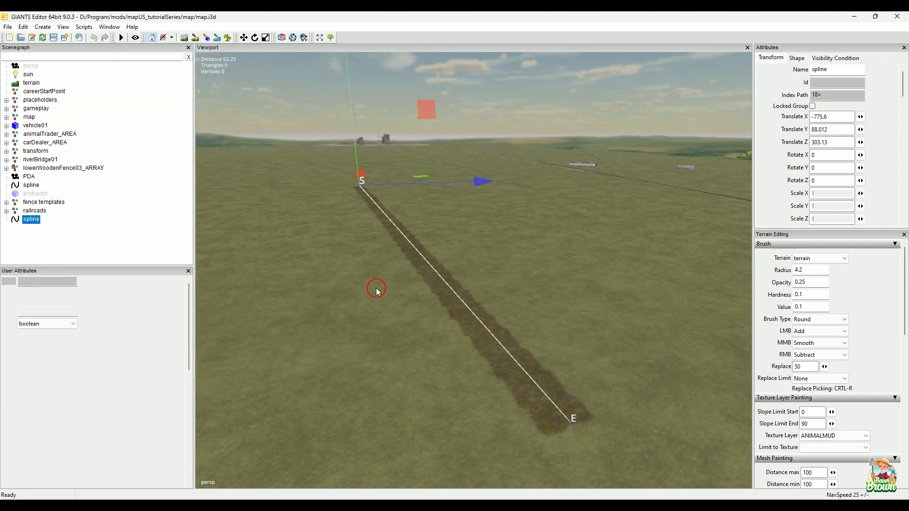
# Inspect the terrain along the spline from both sides, checking its height, side slopes and top surface
pyautogui.keyDown('alt'); pyautogui.moveTo(377, 284); pyautogui.dragTo(359, 369); pyautogui.keyUp('alt')
pyautogui.keyDown('alt'); pyautogui.moveTo(360, 370); pyautogui.dragTo(434, 329, button='right'); pyautogui.keyUp('alt')
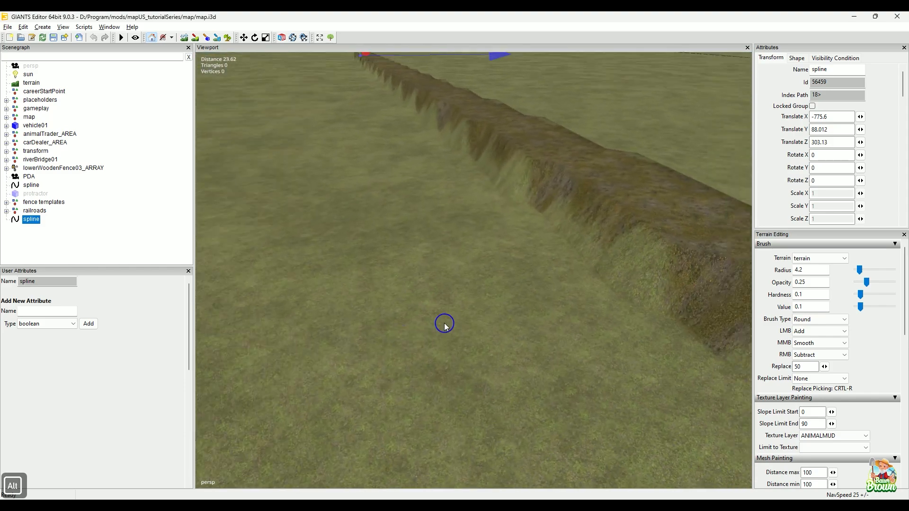
pyautogui.keyDown('alt'); pyautogui.moveTo(434, 328); pyautogui.dragTo(496, 309); pyautogui.keyUp('alt')
pyautogui.keyDown('alt'); pyautogui.moveTo(496, 309); pyautogui.dragTo(426, 327, button='right'); pyautogui.keyUp('alt')
pyautogui.keyDown('alt'); pyautogui.moveTo(426, 327); pyautogui.dragTo(495, 383, button='middle'); pyautogui.keyUp('alt')
pyautogui.keyDown('alt'); pyautogui.moveTo(495, 383); pyautogui.dragTo(465, 387); pyautogui.keyUp('alt')
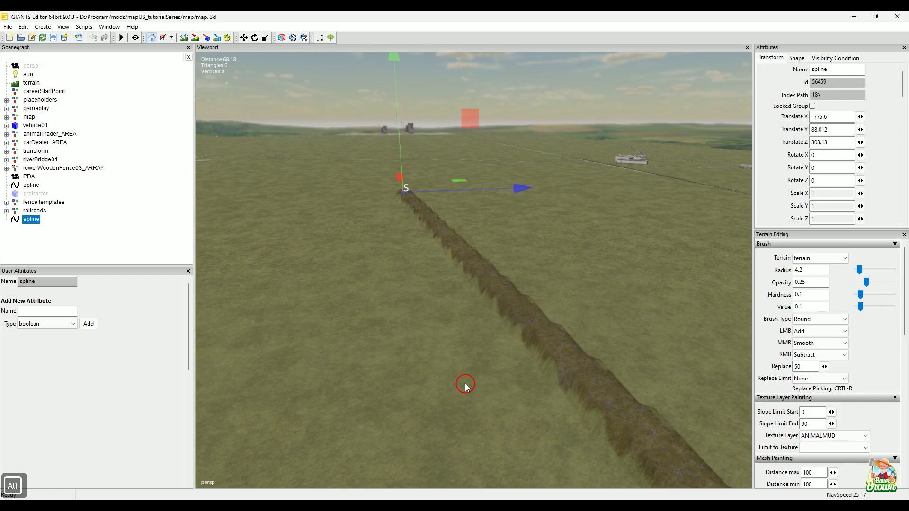
pyautogui.keyDown('alt'); pyautogui.moveTo(470, 377); pyautogui.dragTo(230, 273, button='middle'); pyautogui.keyUp('alt')
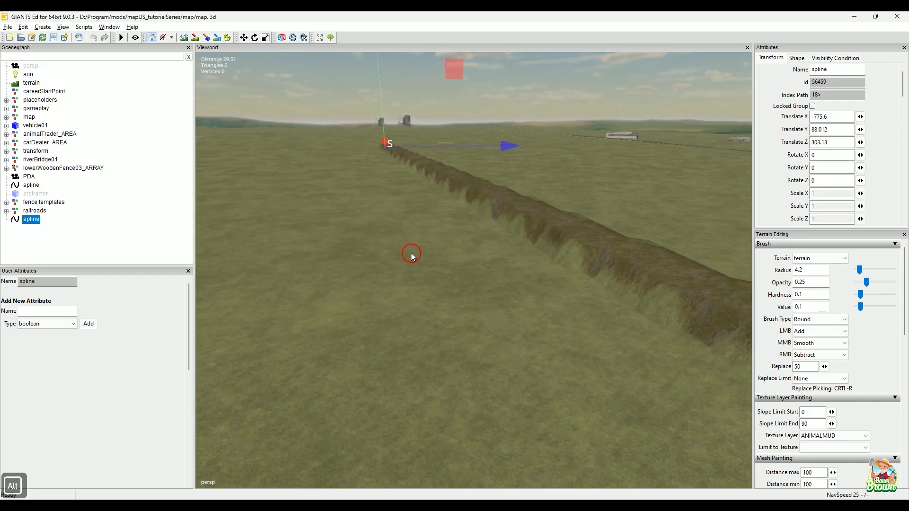
pyautogui.keyDown('alt'); pyautogui.moveTo(431, 272); pyautogui.dragTo(411, 273); pyautogui.keyUp('alt')
pyautogui.keyDown('alt'); pyautogui.moveTo(410, 274); pyautogui.dragTo(442, 268, button='middle'); pyautogui.keyUp('alt')
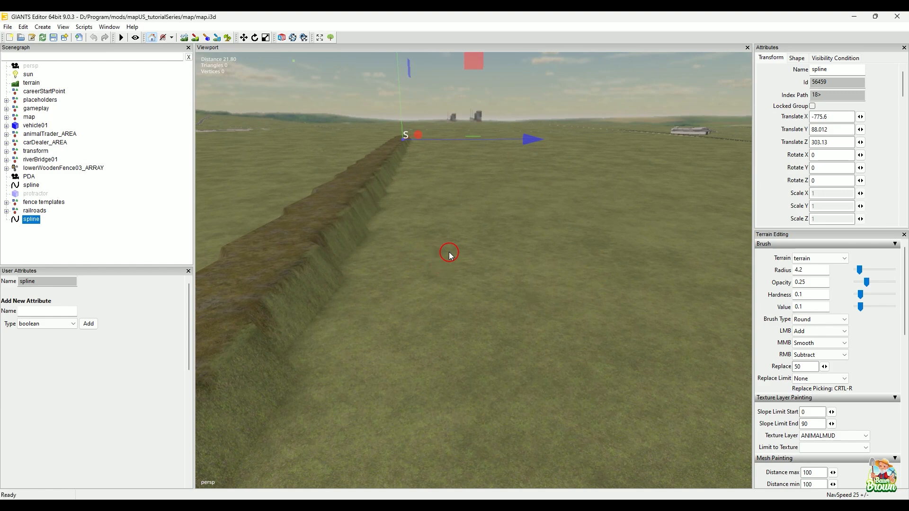
pyautogui.keyDown('alt'); pyautogui.moveTo(437, 229); pyautogui.dragTo(462, 378, button='middle'); pyautogui.keyUp('alt')
pyautogui.moveTo(463, 337)
pyautogui.keyDown('alt'); pyautogui.mouseDown()
pyautogui.moveTo(454, 319)
pyautogui.moveTo(448, 333)
pyautogui.mouseUp(); pyautogui.keyUp('alt')
pyautogui.keyDown('alt'); pyautogui.moveTo(497, 308); pyautogui.dragTo(497, 333, button='middle'); pyautogui.keyUp('alt')
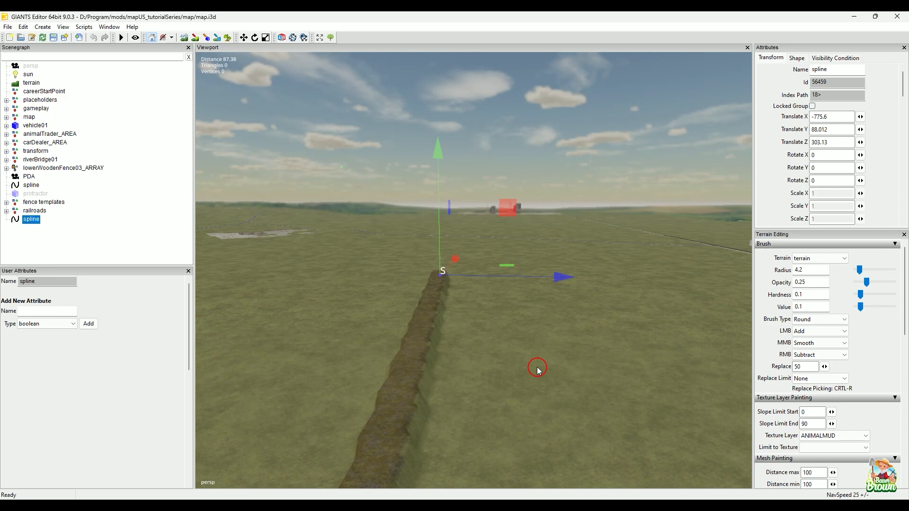
# Raise the spline vertically, well above the embankment and the surrounding terrain
pyautogui.moveTo(440, 184); pyautogui.dragTo(430, 114)
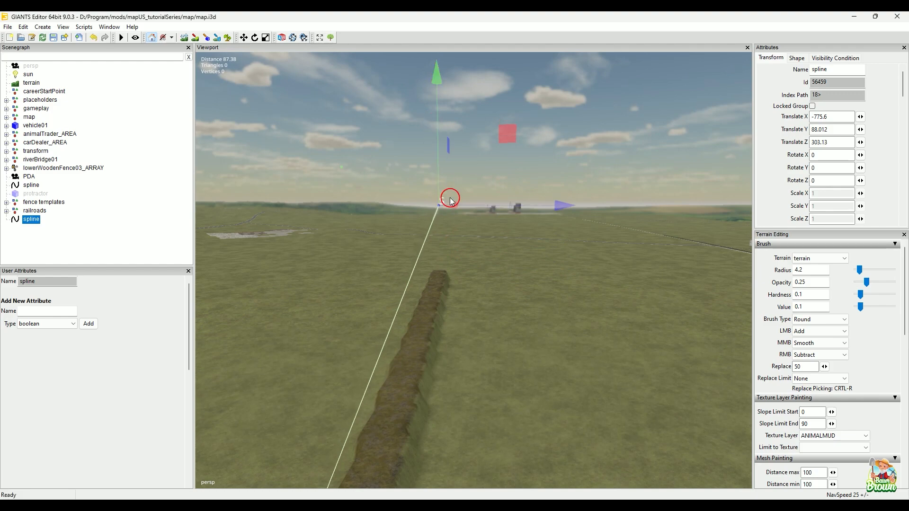
pyautogui.keyDown('alt'); pyautogui.moveTo(547, 289); pyautogui.dragTo(445, 319); pyautogui.keyUp('alt')
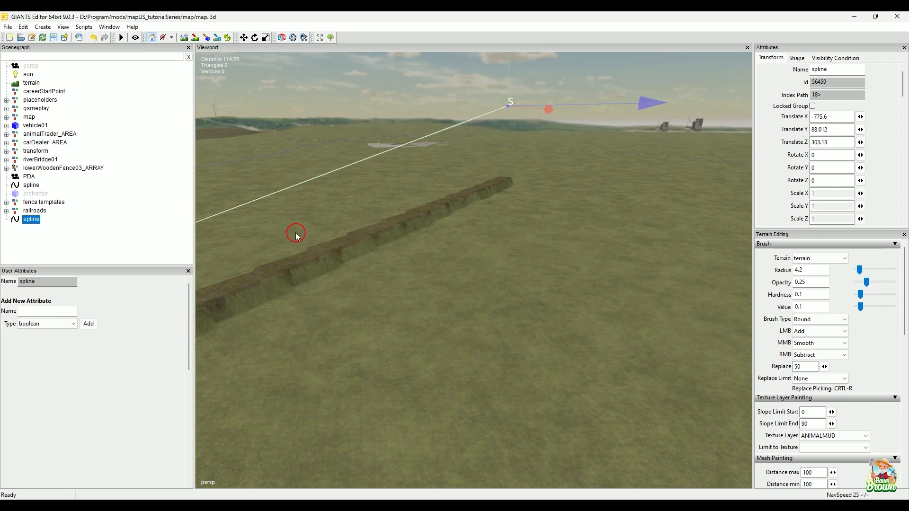
pyautogui.keyDown('alt'); pyautogui.moveTo(462, 298); pyautogui.dragTo(431, 318); pyautogui.keyUp('alt')
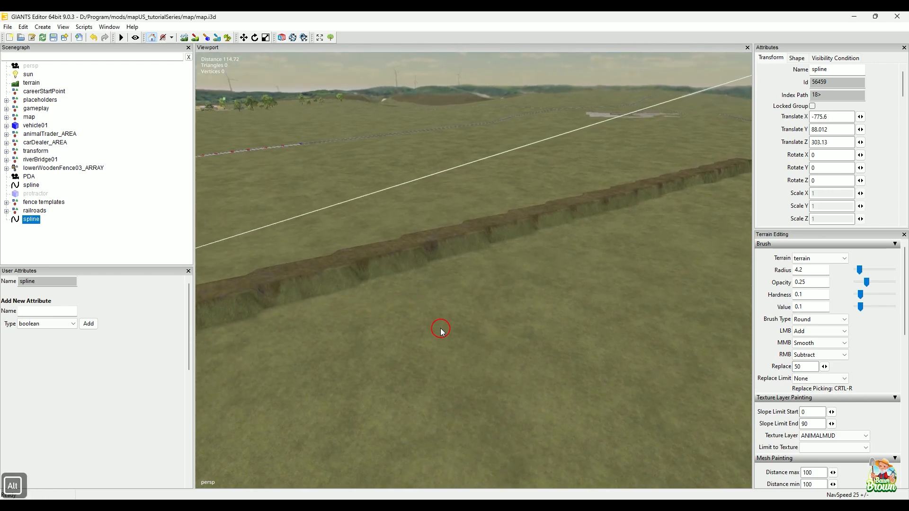
pyautogui.keyDown('alt'); pyautogui.moveTo(369, 303); pyautogui.dragTo(419, 296); pyautogui.keyUp('alt')
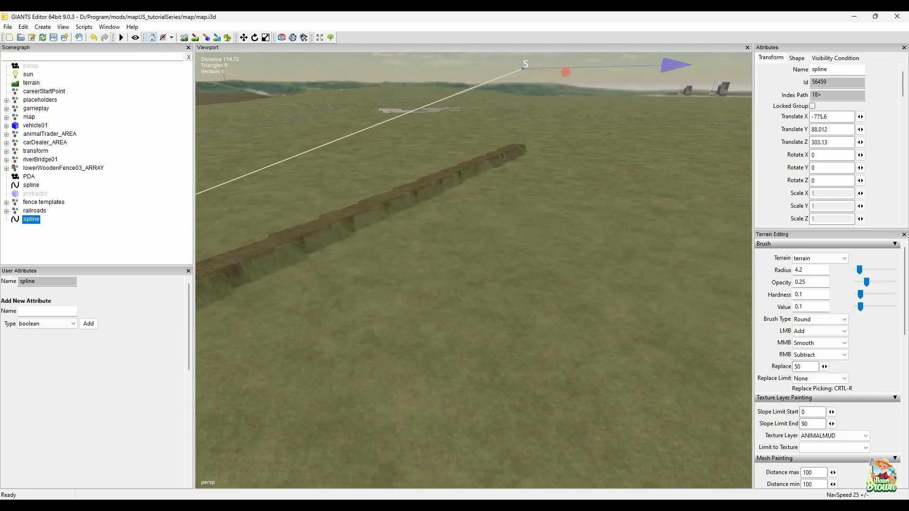
# Set the first setTerrainHeight value in the Set Terrain Height By Spline script to 0, save it, and minimize the Script Editor
pyautogui.moveTo(532, 499)
pyautogui.click(577, 473)
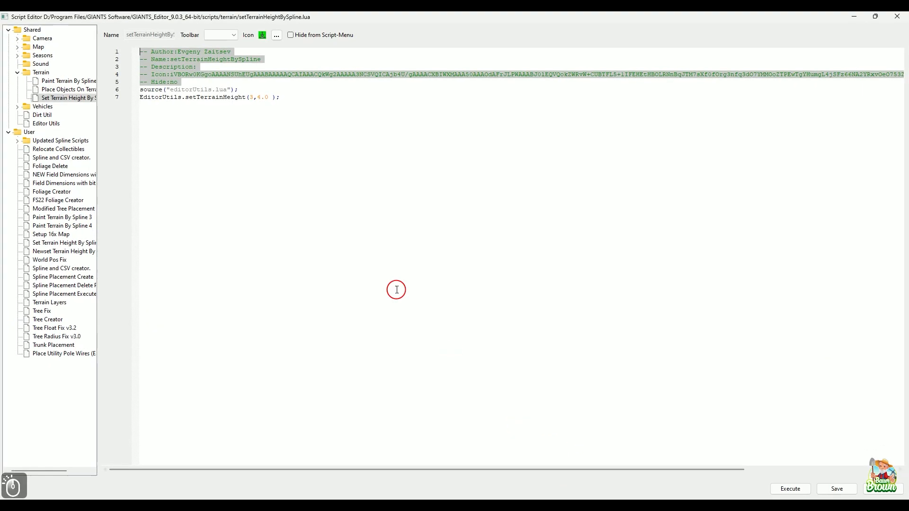
pyautogui.click(253, 97)
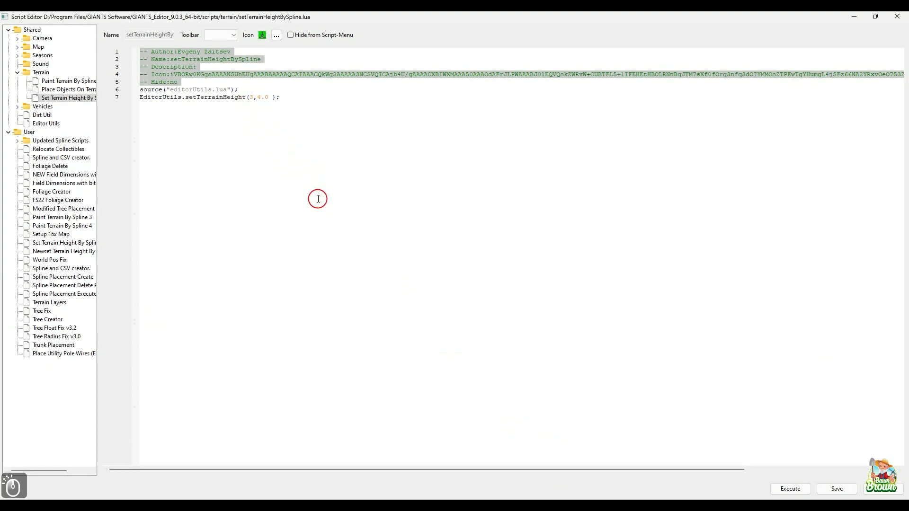
pyautogui.press('BackSpace')
pyautogui.write('0')
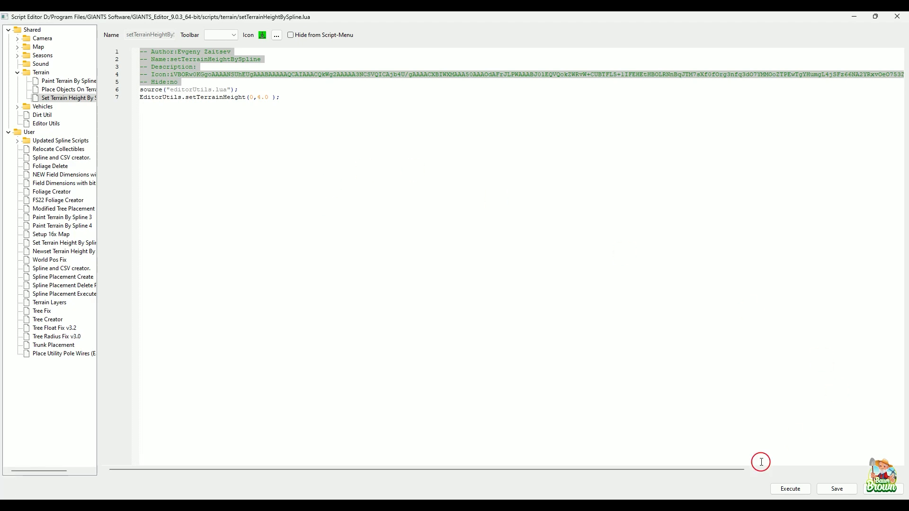
pyautogui.click(837, 489)
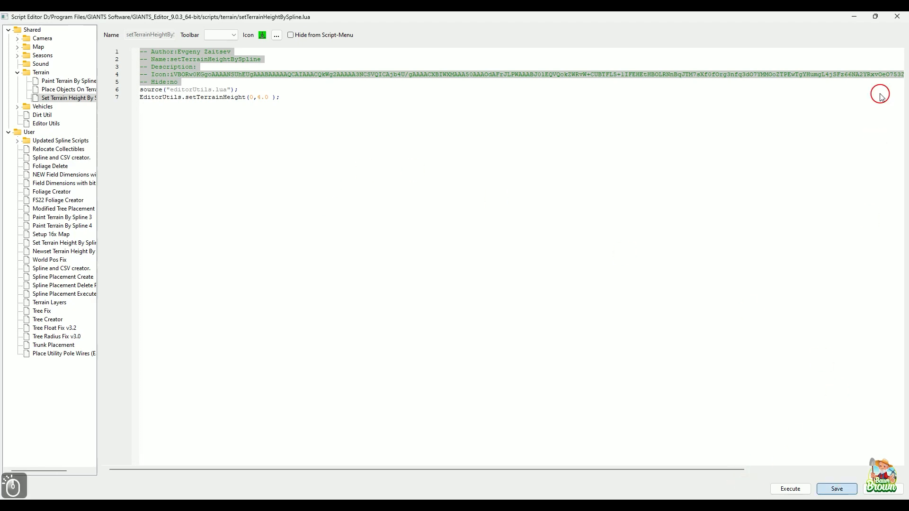
pyautogui.click(854, 16)
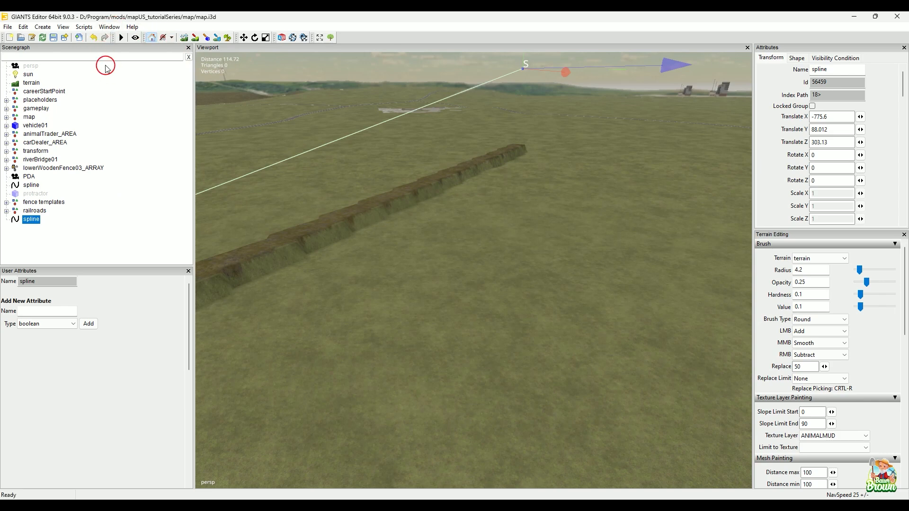
# Run the Set Terrain Height By Spline script again on the raised spline
pyautogui.click(84, 27)
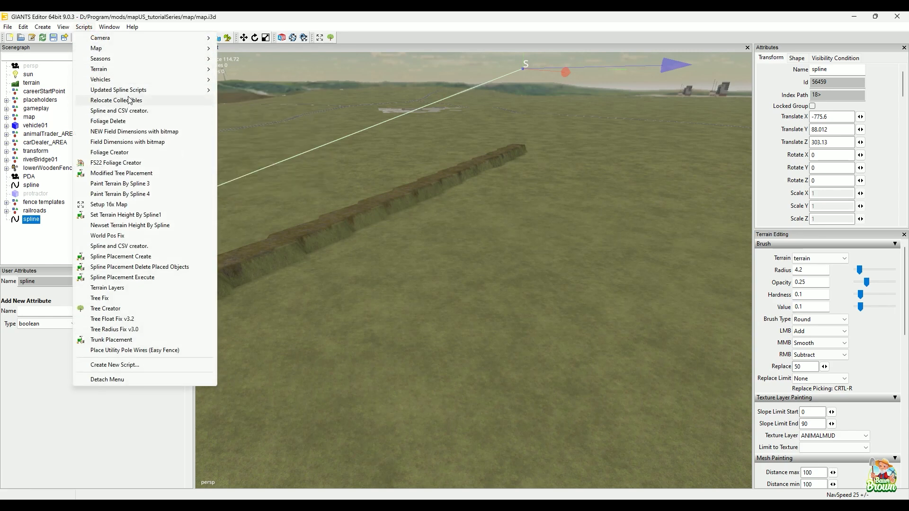
pyautogui.moveTo(145, 82)
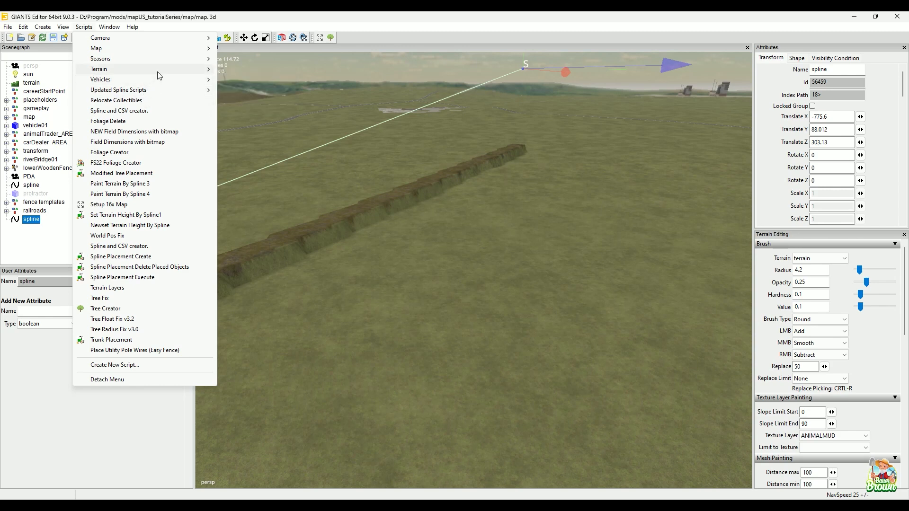
pyautogui.click(265, 90)
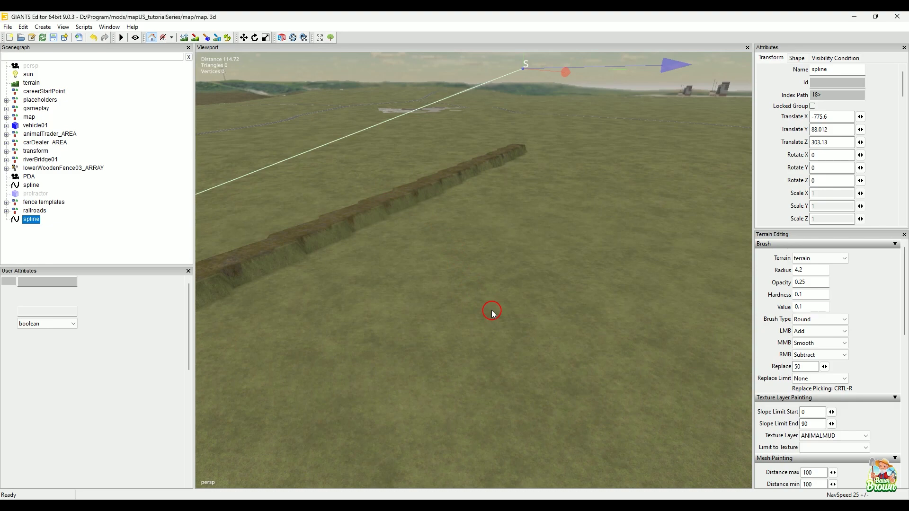
# Examine the terrain wall beneath the raised spline from both ends, comparing its top with the spline's height
pyautogui.keyDown('alt'); pyautogui.moveTo(528, 254); pyautogui.dragTo(544, 298); pyautogui.keyUp('alt')
pyautogui.keyDown('alt'); pyautogui.moveTo(544, 298); pyautogui.dragTo(640, 312, button='right'); pyautogui.keyUp('alt')
pyautogui.keyDown('alt'); pyautogui.moveTo(640, 313); pyautogui.dragTo(669, 154); pyautogui.keyUp('alt')
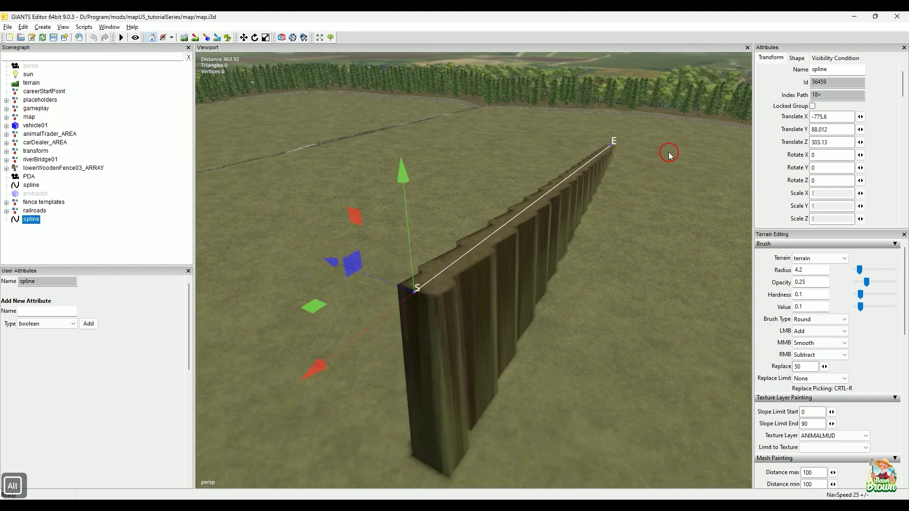
pyautogui.keyDown('alt'); pyautogui.moveTo(485, 314); pyautogui.dragTo(591, 260); pyautogui.keyUp('alt')
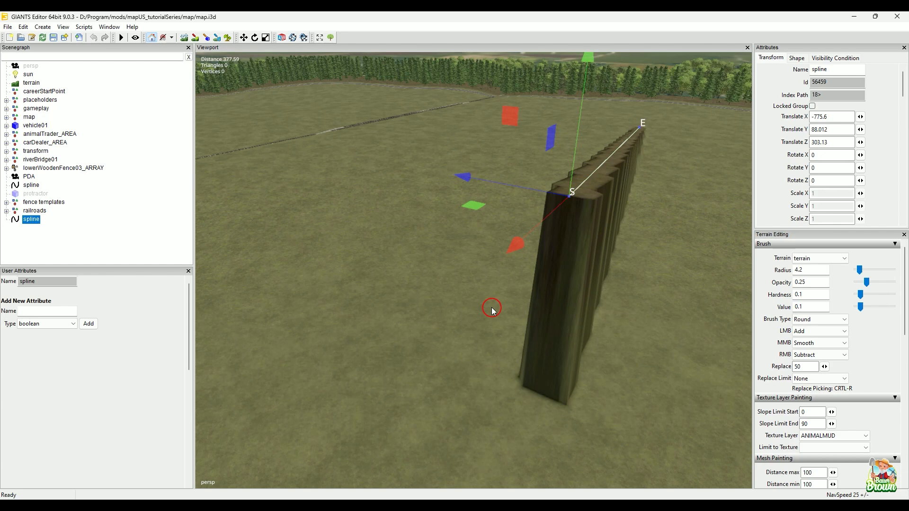
pyautogui.keyDown('alt'); pyautogui.moveTo(457, 173); pyautogui.dragTo(538, 312); pyautogui.keyUp('alt')
pyautogui.keyDown('alt'); pyautogui.moveTo(538, 312); pyautogui.dragTo(214, 240, button='middle'); pyautogui.keyUp('alt')
pyautogui.keyDown('alt'); pyautogui.moveTo(214, 242); pyautogui.dragTo(403, 304); pyautogui.keyUp('alt')
pyautogui.keyDown('alt'); pyautogui.moveTo(404, 302); pyautogui.dragTo(601, 347, button='middle'); pyautogui.keyUp('alt')
pyautogui.keyDown('alt'); pyautogui.moveTo(397, 255); pyautogui.dragTo(510, 308, button='middle'); pyautogui.keyUp('alt')
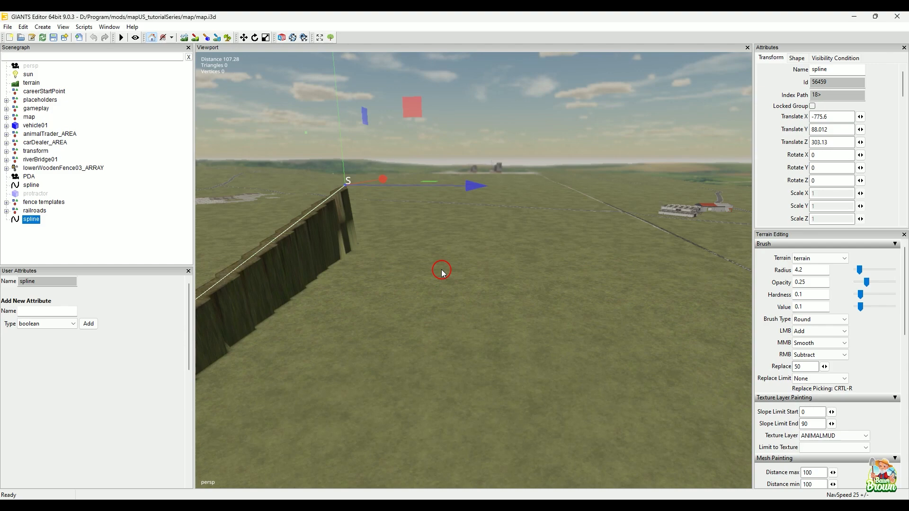
pyautogui.keyDown('alt'); pyautogui.moveTo(434, 202); pyautogui.dragTo(380, 451, button='middle'); pyautogui.keyUp('alt')
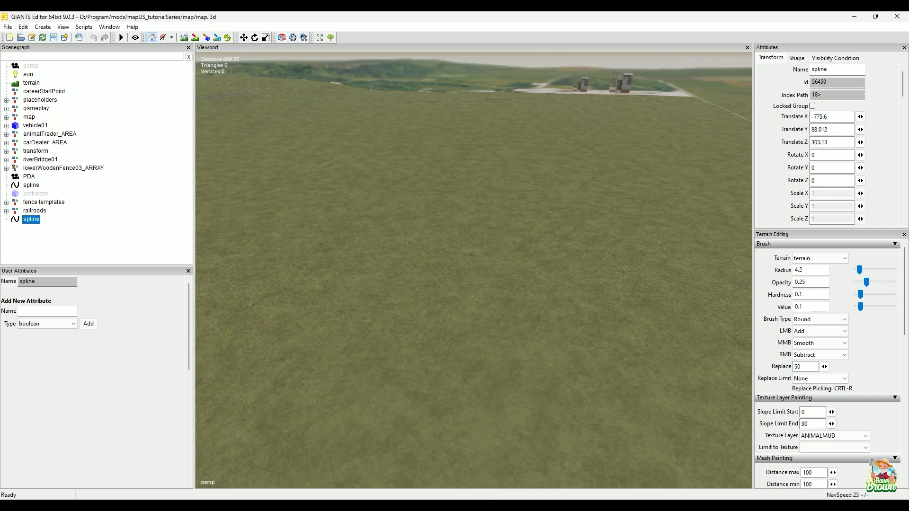
# Switch to the web browser and look over the topics and forum sections on the FarmerBoys Modding home page
pyautogui.hotkey('alt', 'Tab')
pyautogui.click(345, 16)
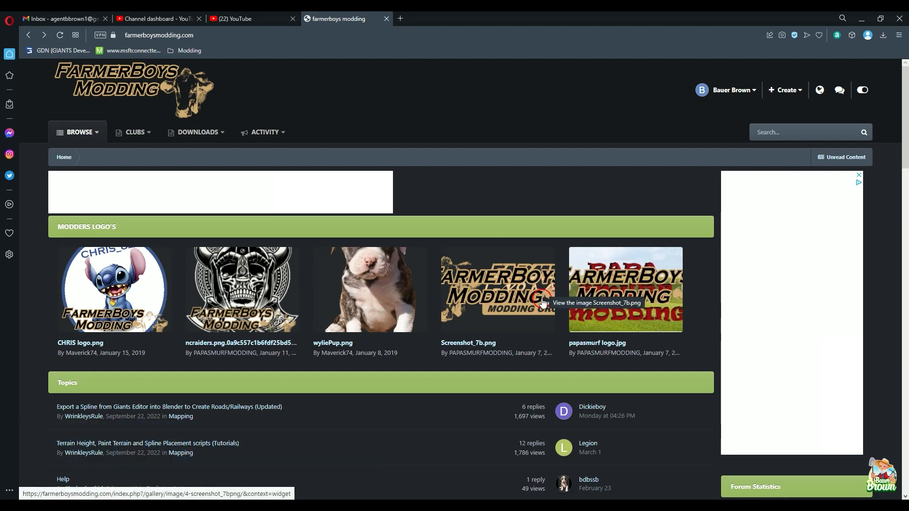
pyautogui.scroll(-8, 544, 294)
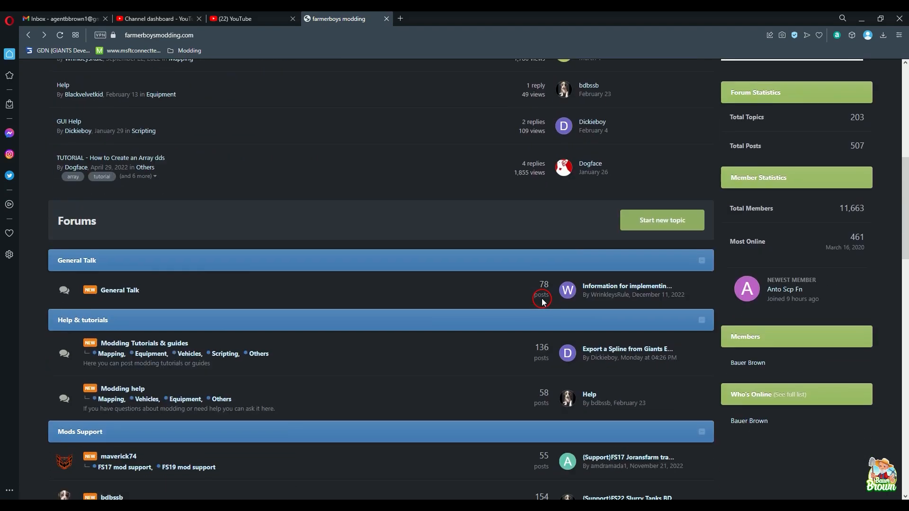
pyautogui.scroll(8, 542, 301)
pyautogui.scroll(-11, 542, 301)
pyautogui.scroll(-15, 543, 300)
pyautogui.scroll(10, 542, 301)
pyautogui.scroll(10, 542, 301)
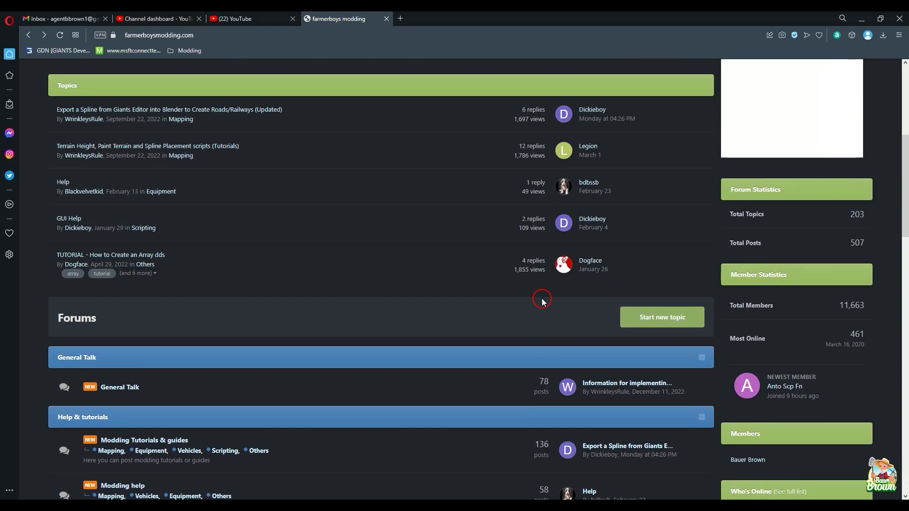
pyautogui.scroll(3, 543, 301)
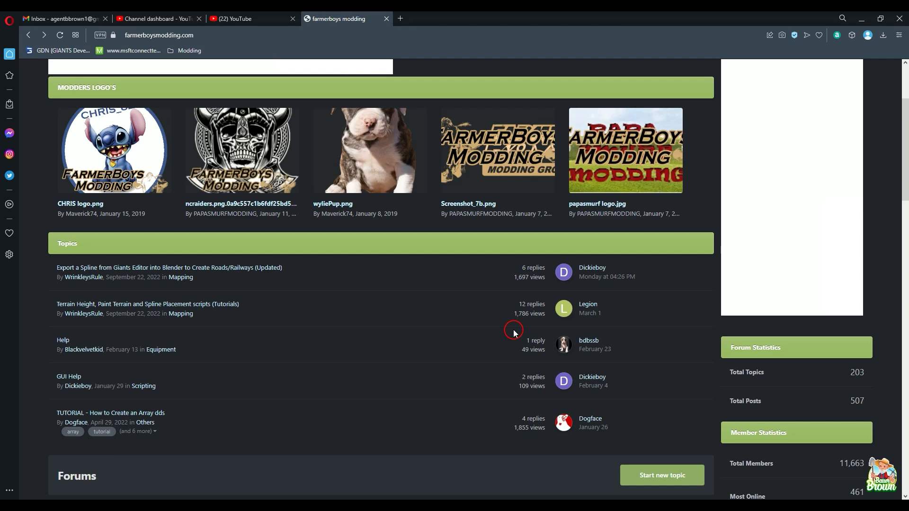
pyautogui.scroll(-3, 503, 345)
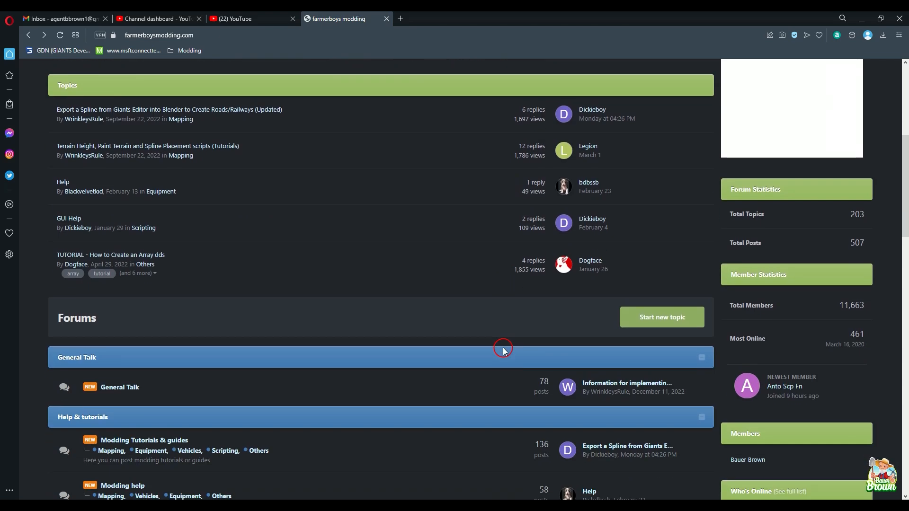
pyautogui.scroll(5, 504, 346)
pyautogui.scroll(2, 503, 351)
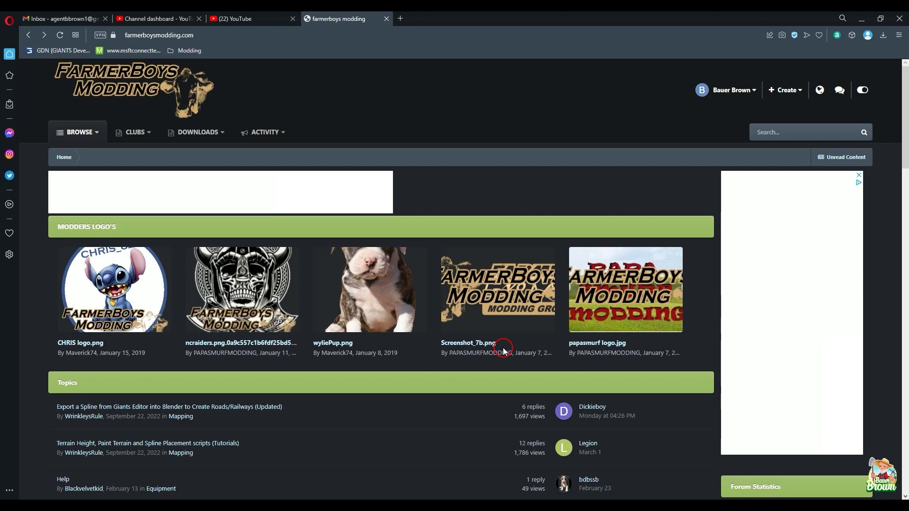
pyautogui.click(904, 221)
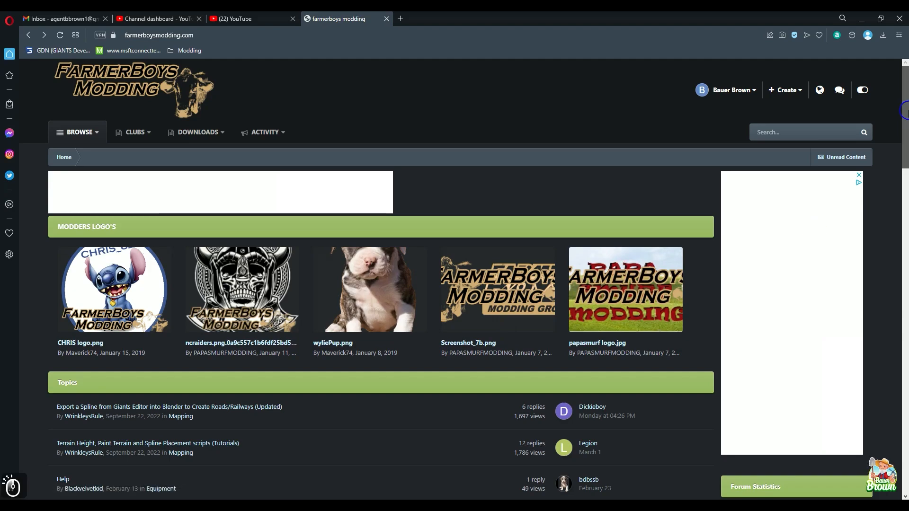
pyautogui.moveTo(905, 221); pyautogui.dragTo(905, 121)
pyautogui.scroll(-5, 475, 290)
pyautogui.scroll(5, 471, 307)
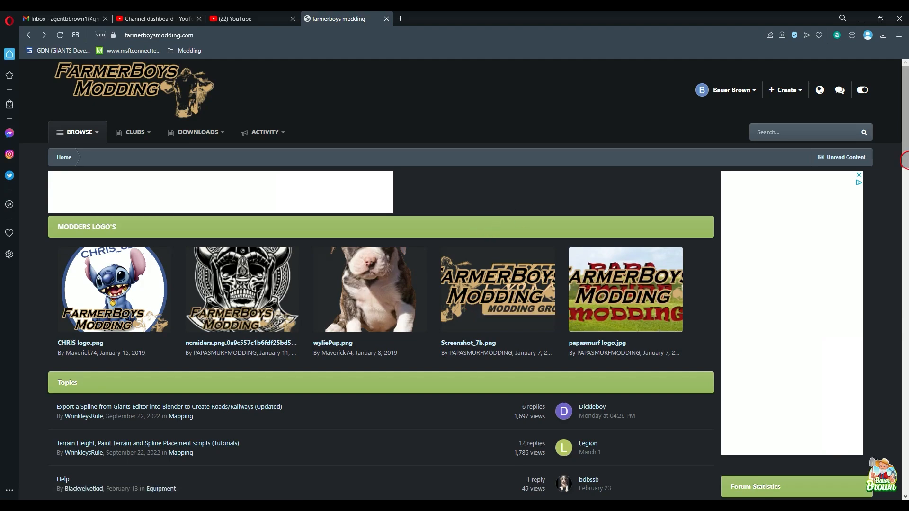
pyautogui.moveTo(904, 133)
pyautogui.mouseDown()
pyautogui.moveTo(904, 340)
pyautogui.moveTo(904, 121)
pyautogui.mouseUp()
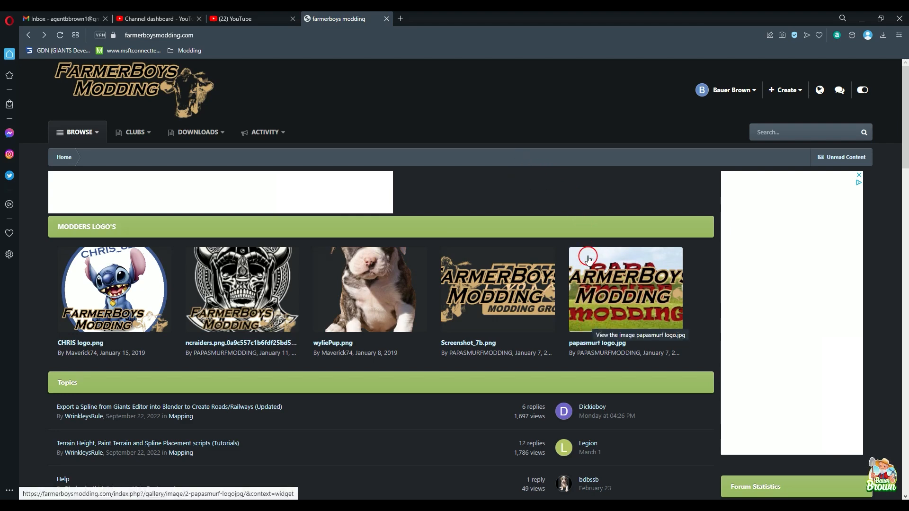
pyautogui.scroll(-3, 589, 296)
pyautogui.scroll(4, 584, 278)
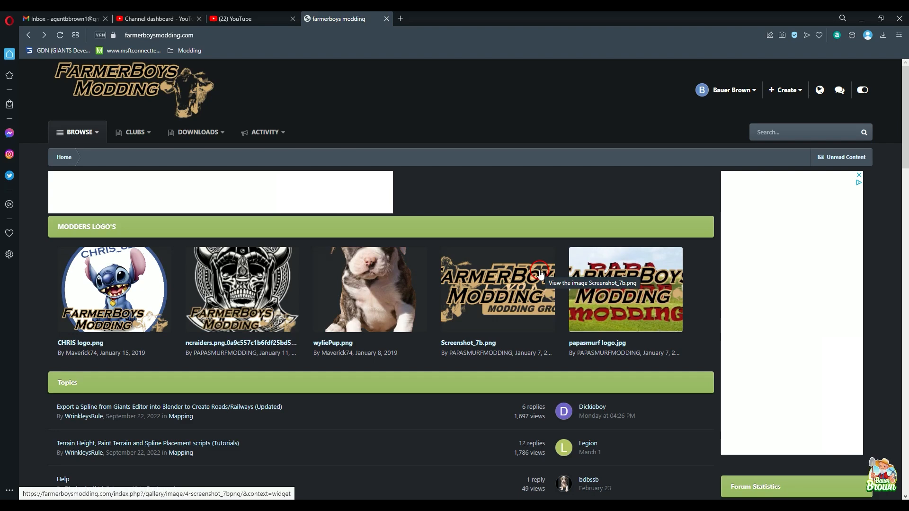
# Open the forum topic "Terrain Height, Paint Terrain and Spline Placement scripts (Tutorials)"
pyautogui.scroll(-2, 540, 274)
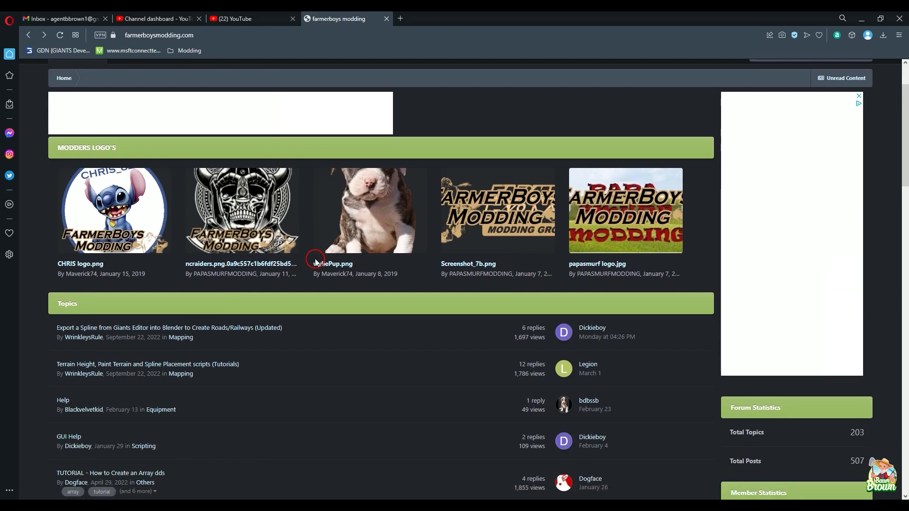
pyautogui.scroll(-2, 319, 262)
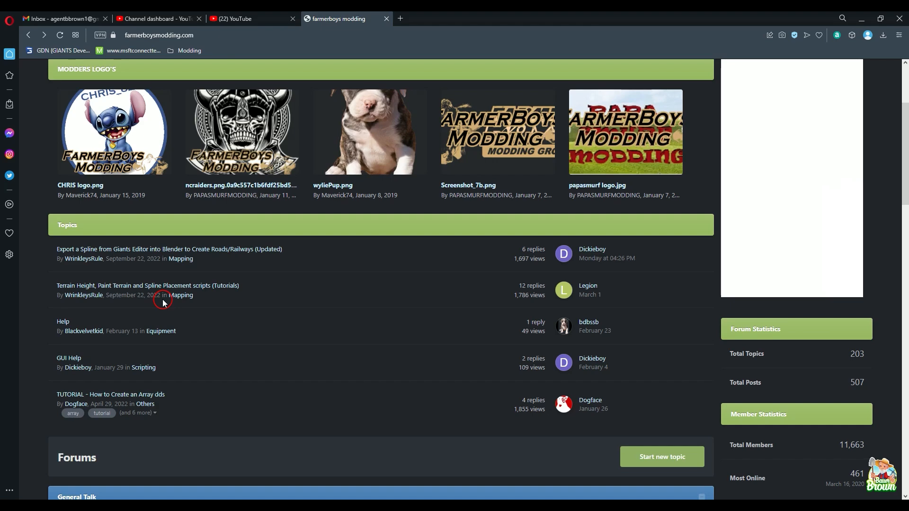
pyautogui.click(98, 286)
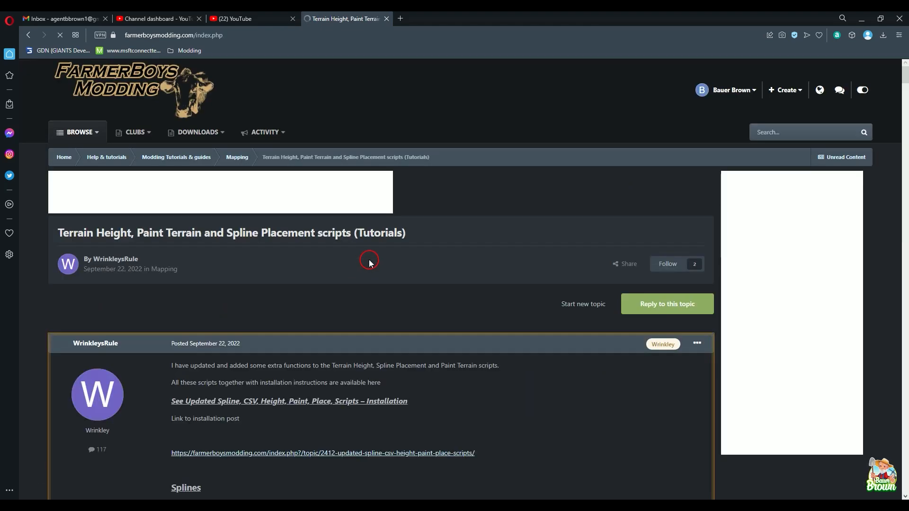
# Read through the tutorial's Splines, Terrain Paint, Terrain Height and Spline Placement sections, including their attribute settings and example images
pyautogui.scroll(-6, 515, 285)
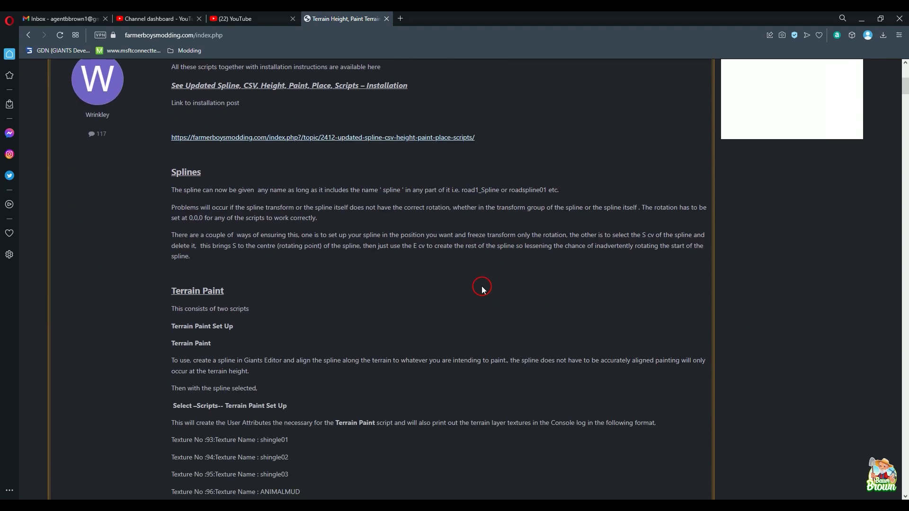
pyautogui.scroll(2, 472, 287)
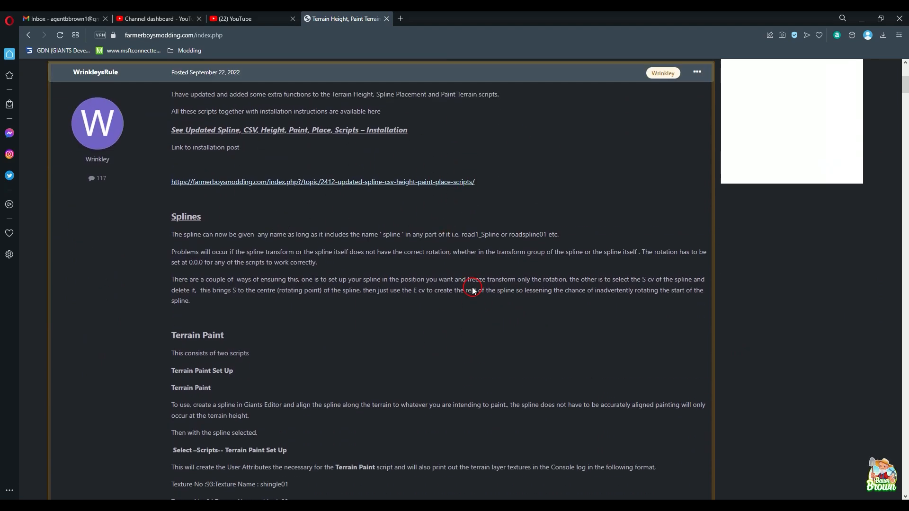
pyautogui.scroll(-9, 483, 359)
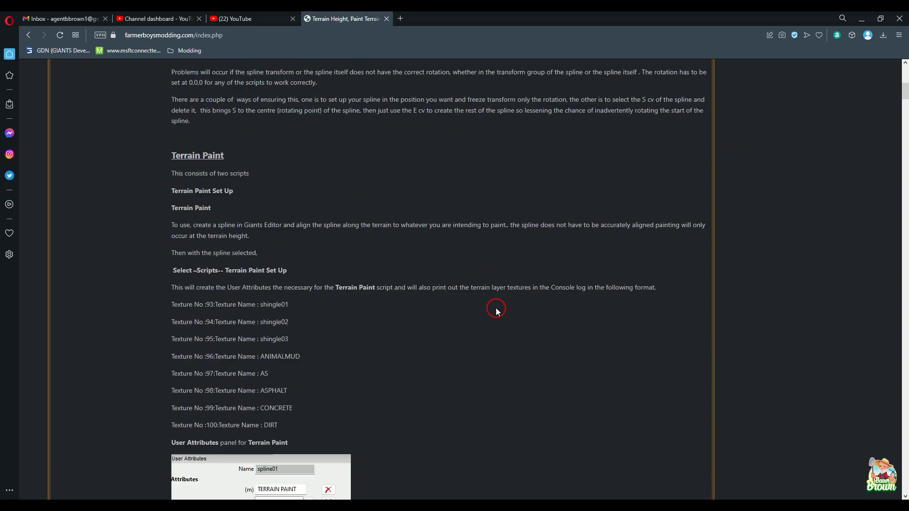
pyautogui.scroll(-3, 496, 311)
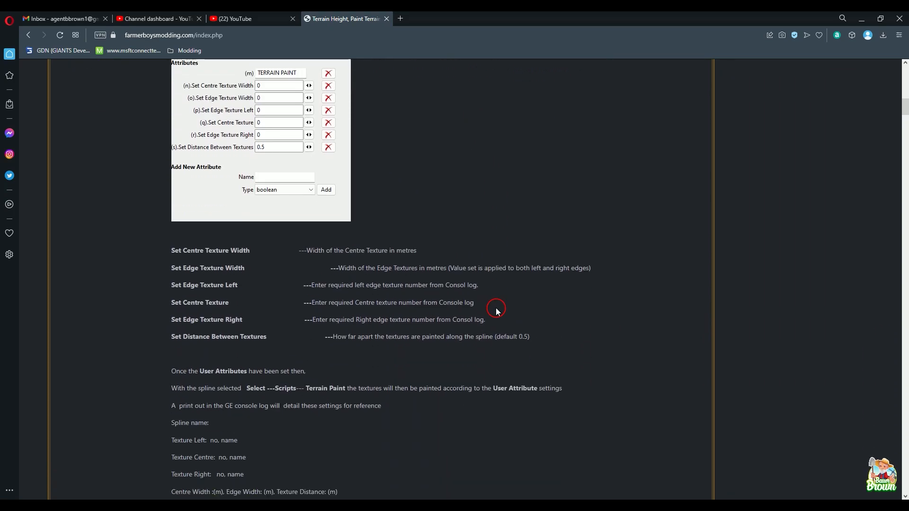
pyautogui.scroll(-8, 496, 311)
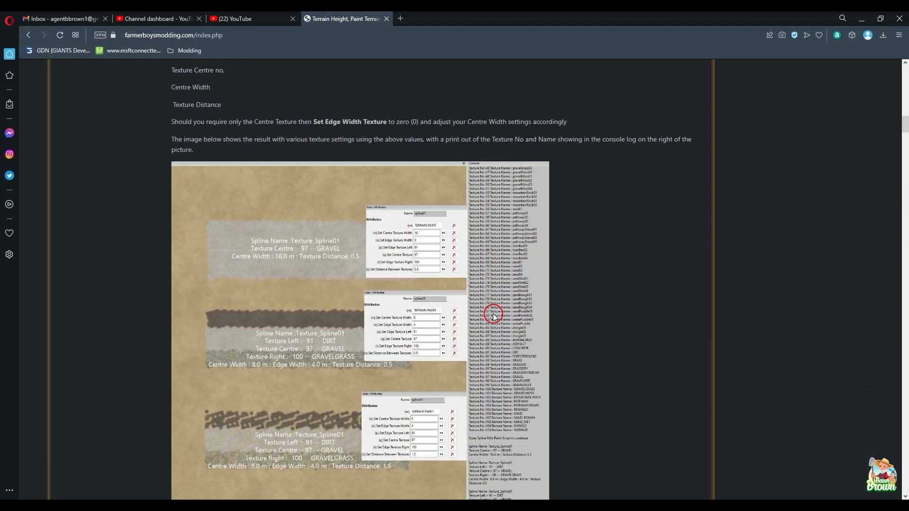
pyautogui.scroll(-13, 492, 316)
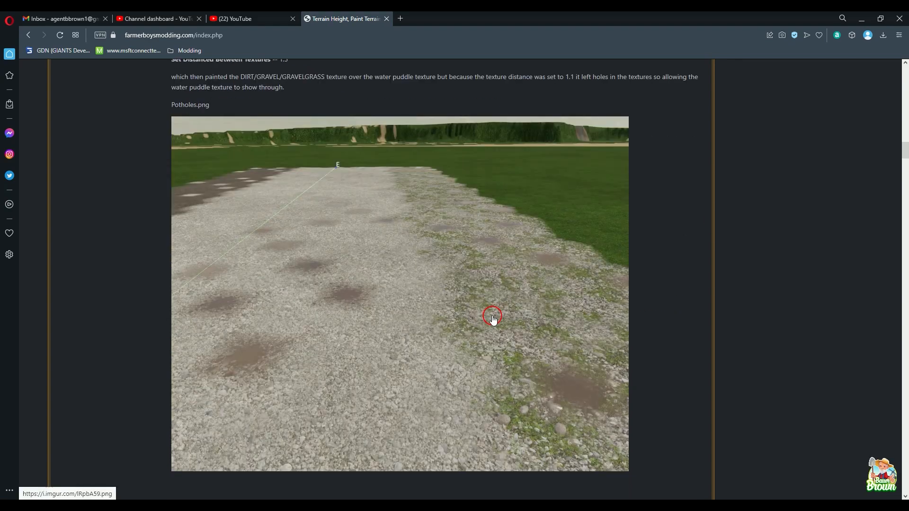
pyautogui.scroll(-19, 495, 316)
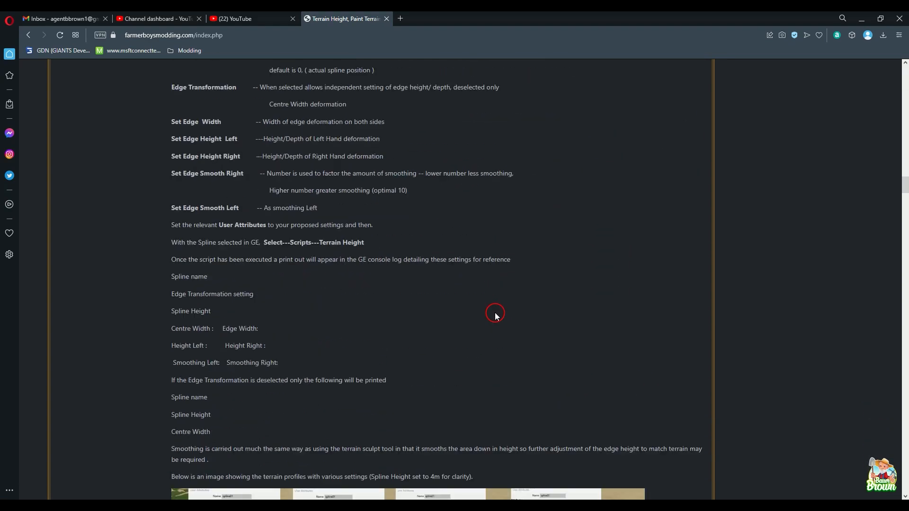
pyautogui.scroll(-13, 496, 316)
pyautogui.scroll(-4, 491, 322)
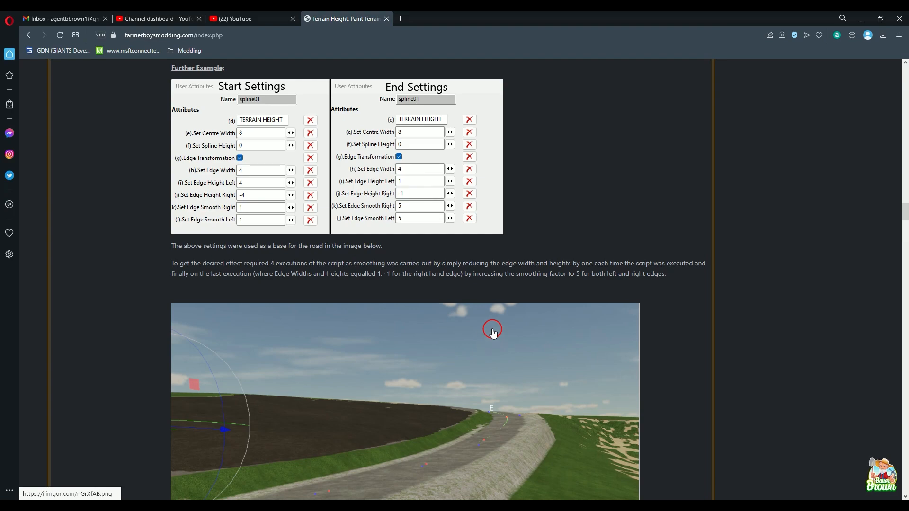
pyautogui.scroll(-5, 492, 331)
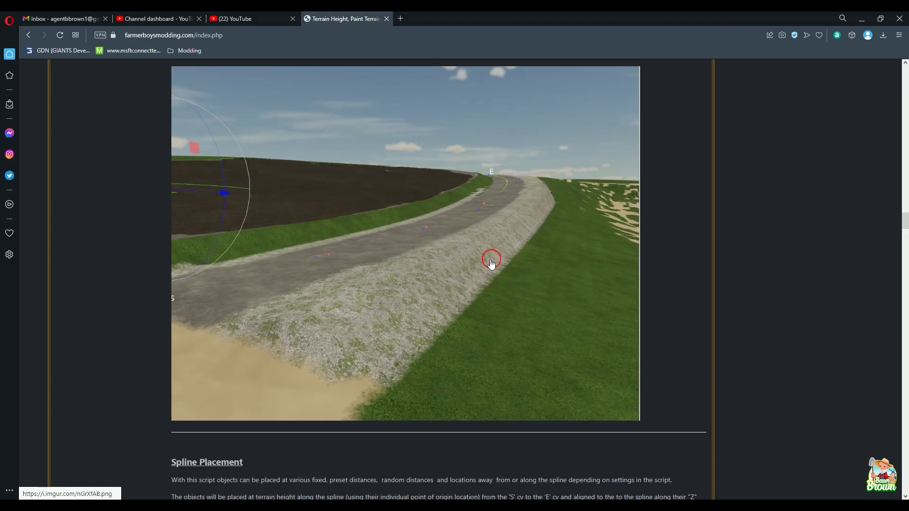
pyautogui.scroll(-12, 568, 269)
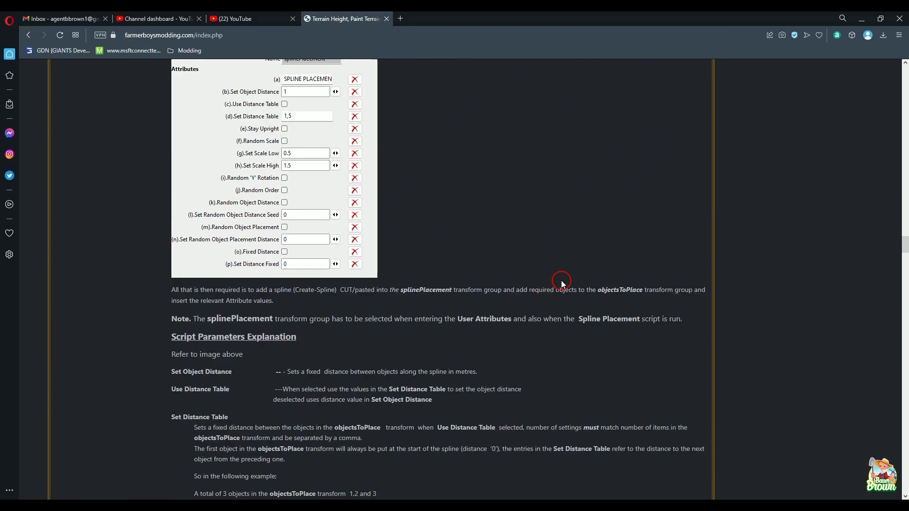
pyautogui.scroll(8, 561, 281)
pyautogui.scroll(-15, 561, 279)
pyautogui.scroll(10, 552, 270)
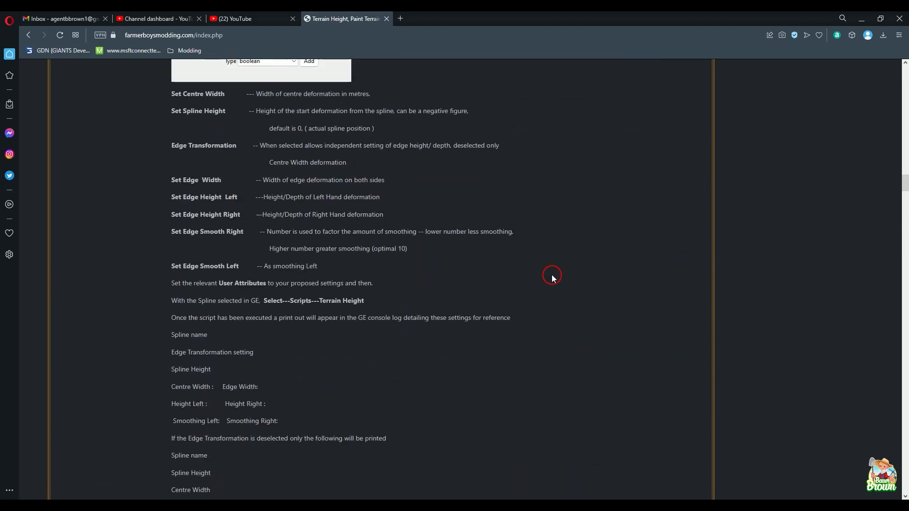
# Open the installation post for the updated spline, CSV, height, paint and place scripts, linked near the start of the tutorial
pyautogui.scroll(20, 549, 274)
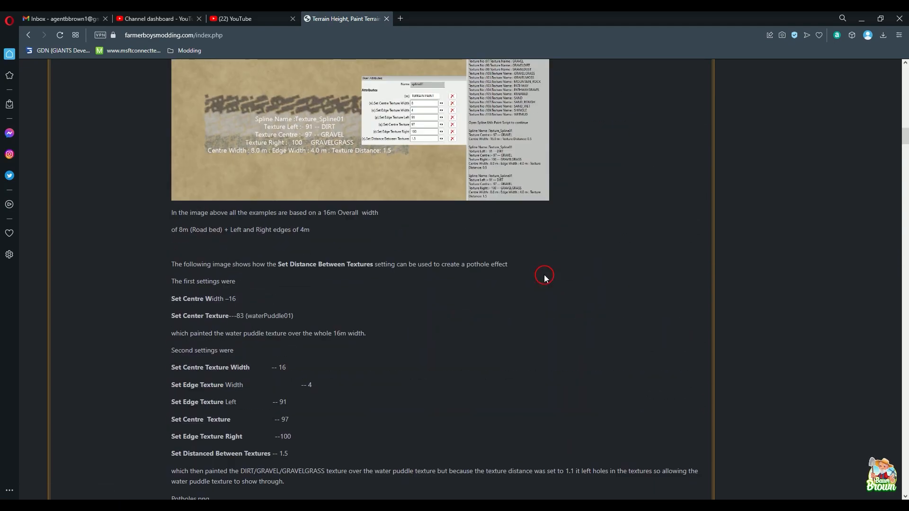
pyautogui.scroll(12, 544, 280)
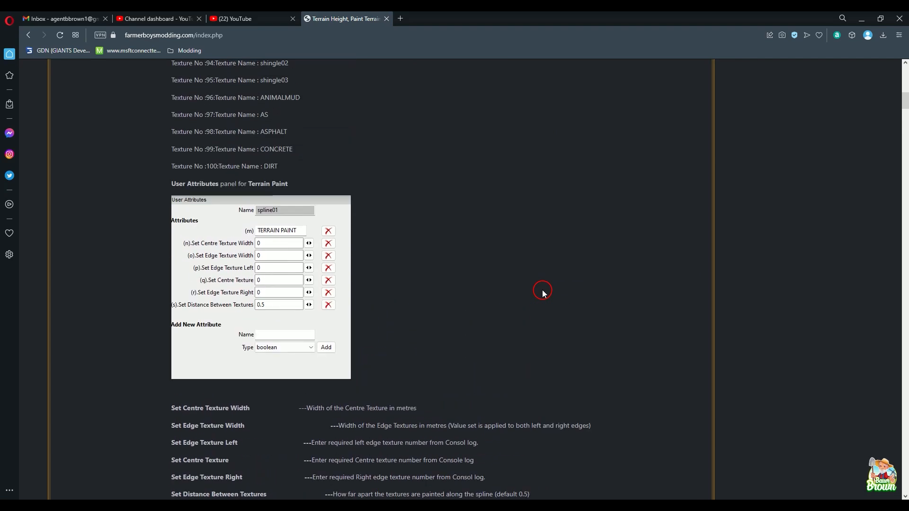
pyautogui.scroll(8, 542, 292)
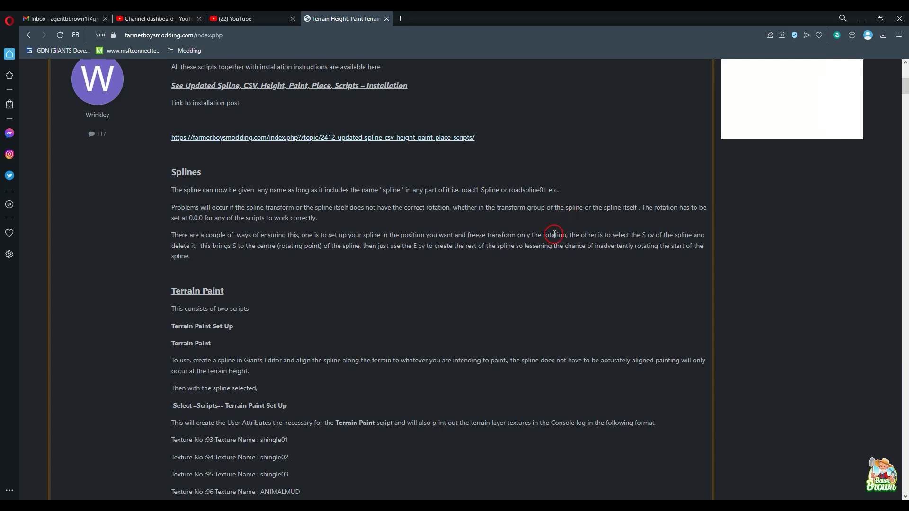
pyautogui.scroll(3, 554, 297)
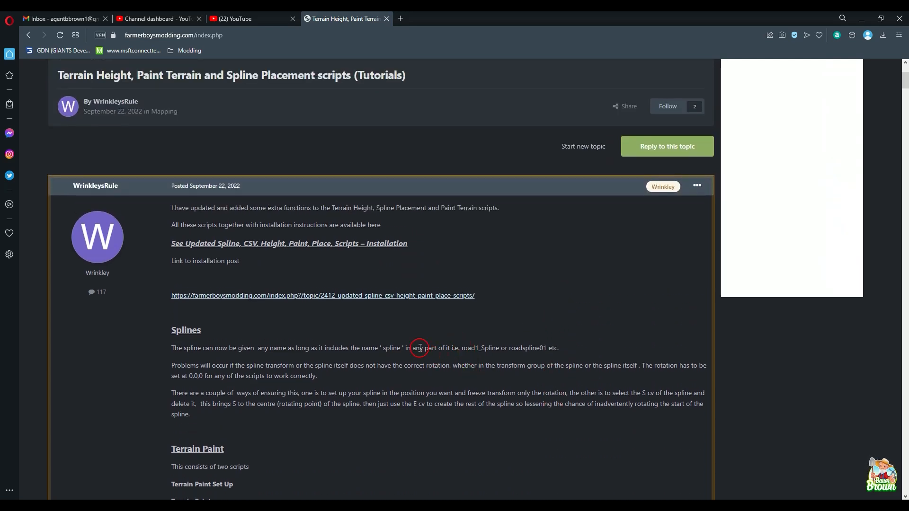
pyautogui.click(405, 298)
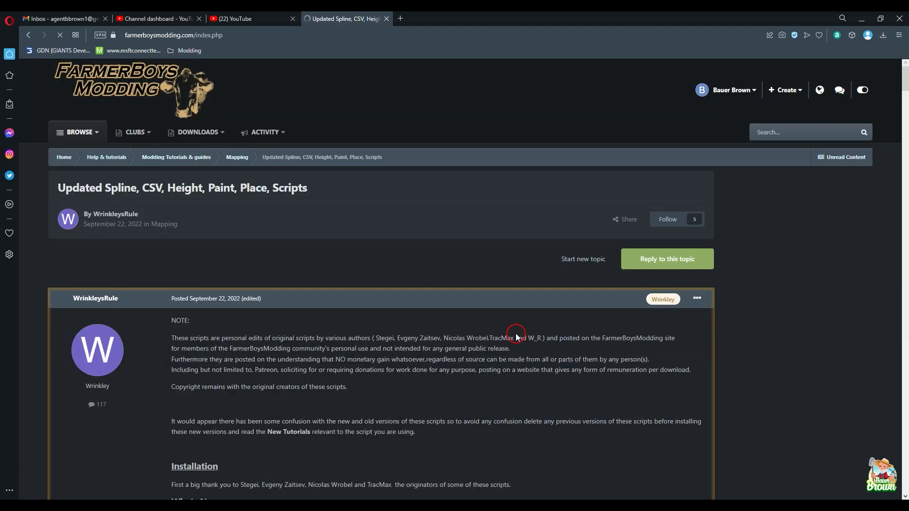
# Examine the script descriptions and the annotated User Attributes images for the Spline CSV Creator, Terrain Height and Terrain Paint scripts
pyautogui.scroll(-18, 515, 336)
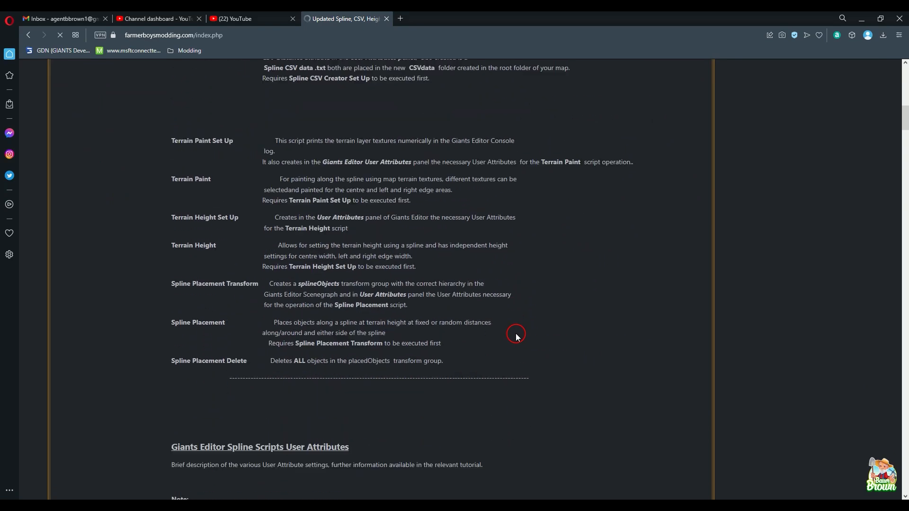
pyautogui.scroll(-10, 516, 335)
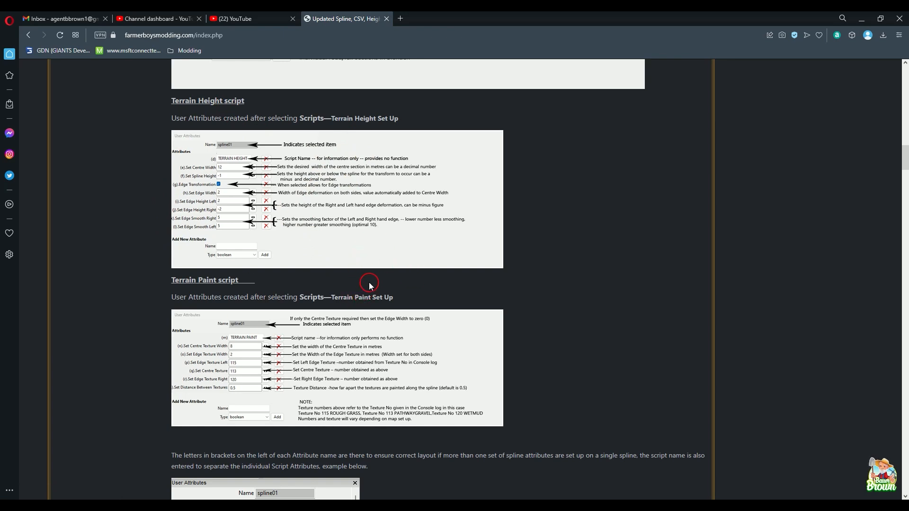
pyautogui.scroll(-3, 368, 291)
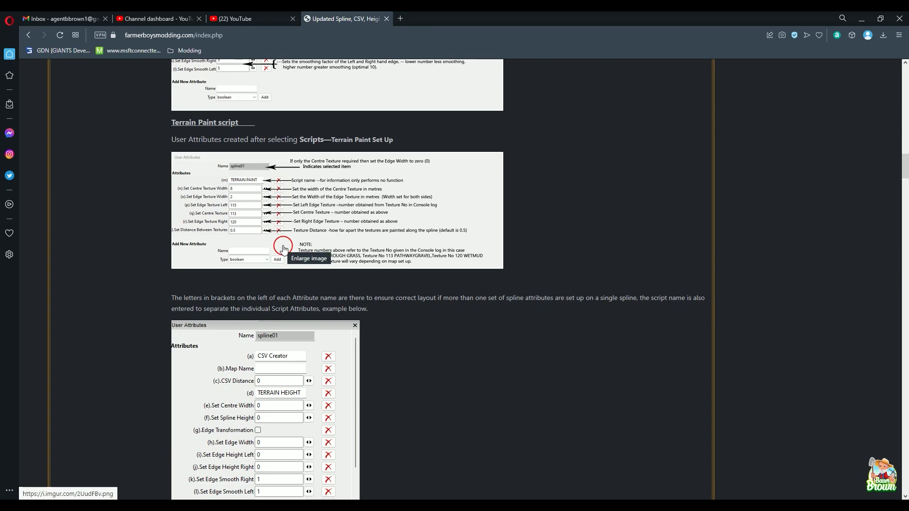
pyautogui.scroll(3, 294, 264)
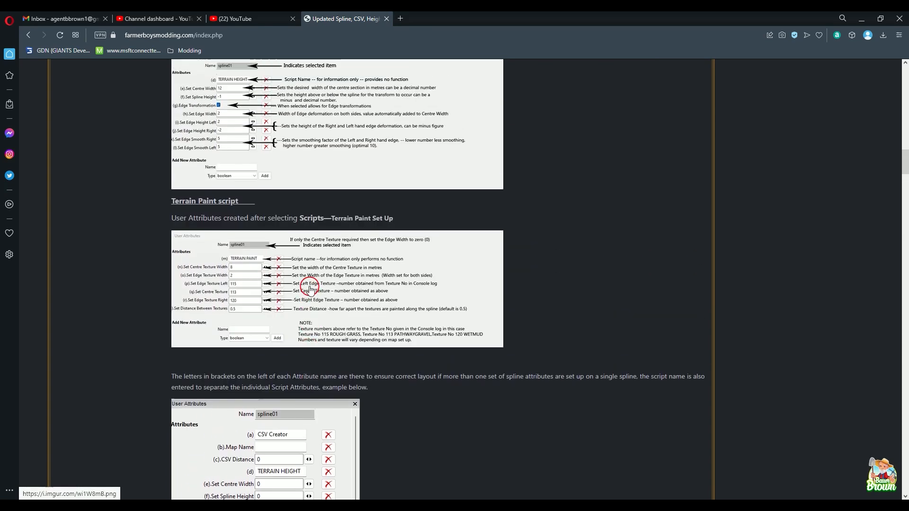
pyautogui.scroll(3, 319, 270)
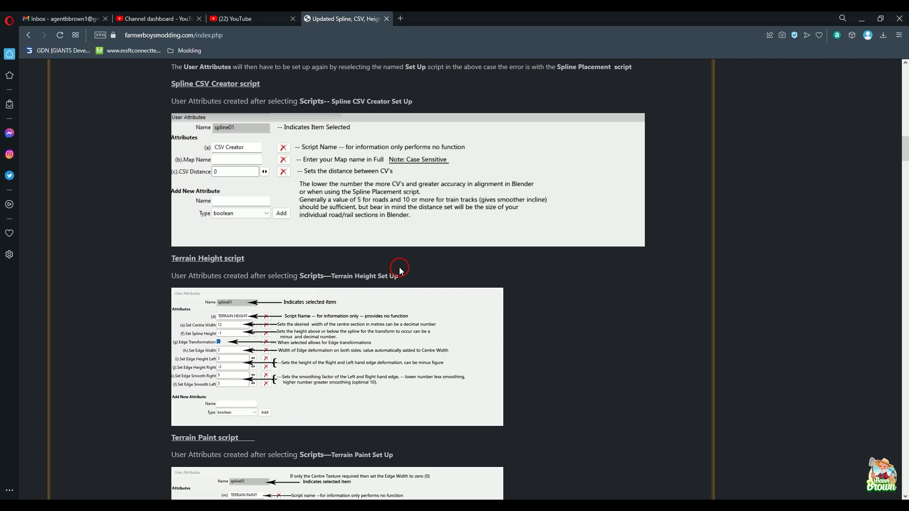
# Review the post's script descriptions, installation notes and User Attributes examples, down to the attached Updated Spline Scripts_18.12.2022.zip
pyautogui.scroll(3, 536, 371)
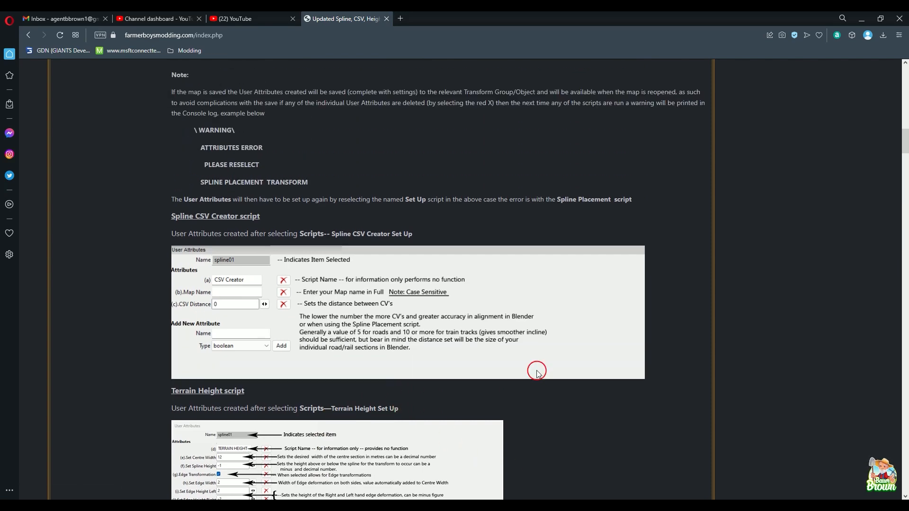
pyautogui.scroll(3, 548, 379)
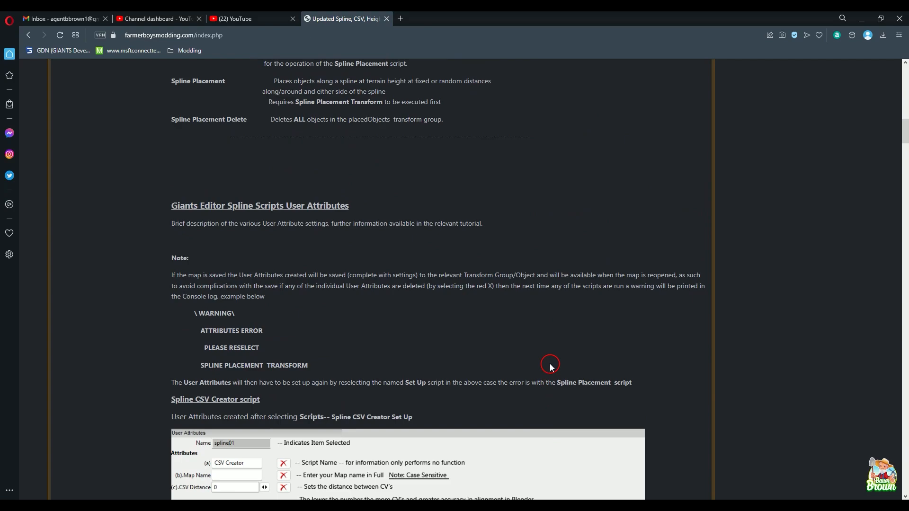
pyautogui.scroll(-3, 548, 338)
pyautogui.scroll(10, 554, 339)
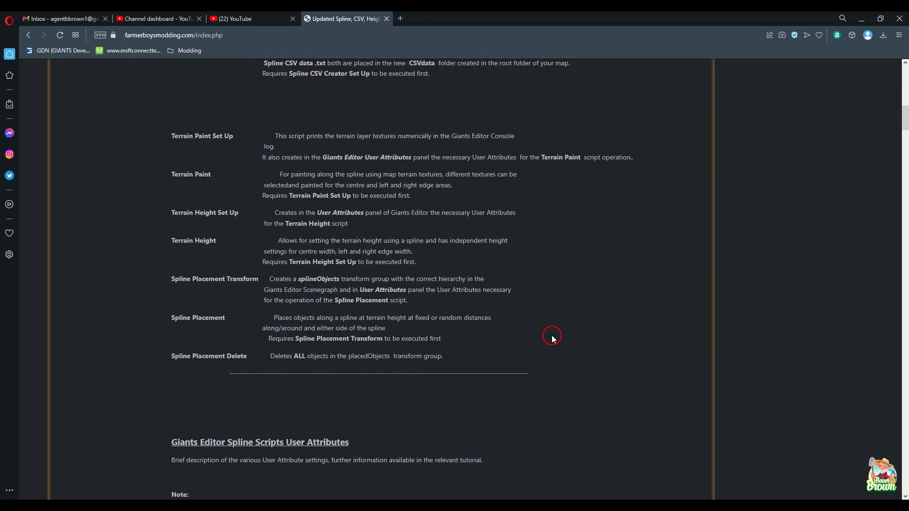
pyautogui.scroll(8, 555, 340)
pyautogui.scroll(-4, 557, 340)
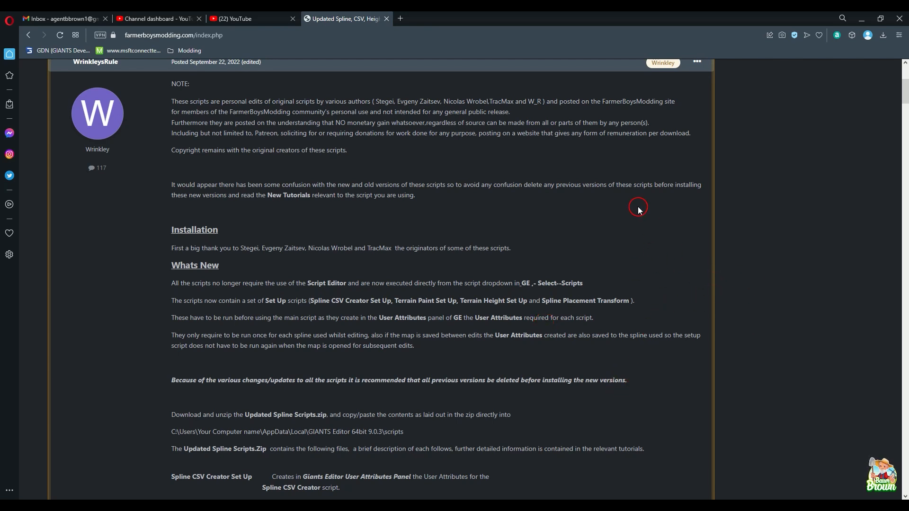
pyautogui.scroll(4, 590, 312)
pyautogui.scroll(-18, 590, 305)
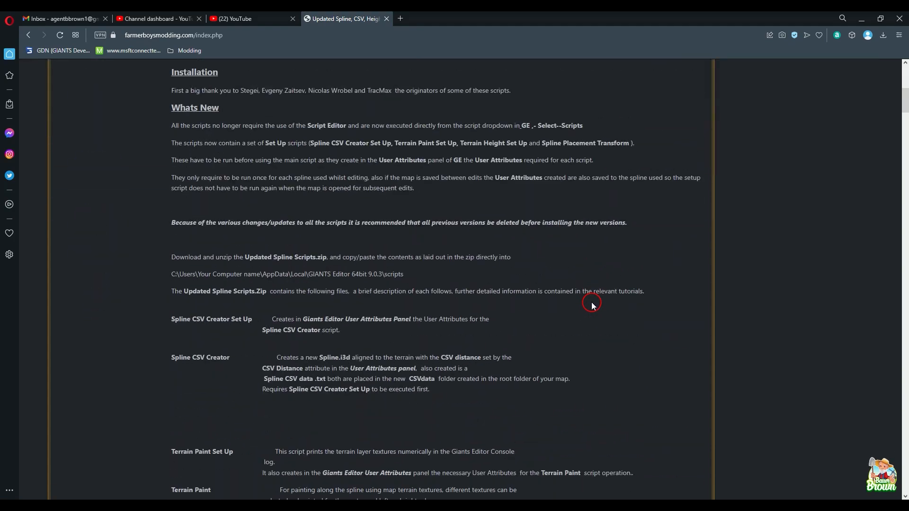
pyautogui.scroll(-20, 592, 303)
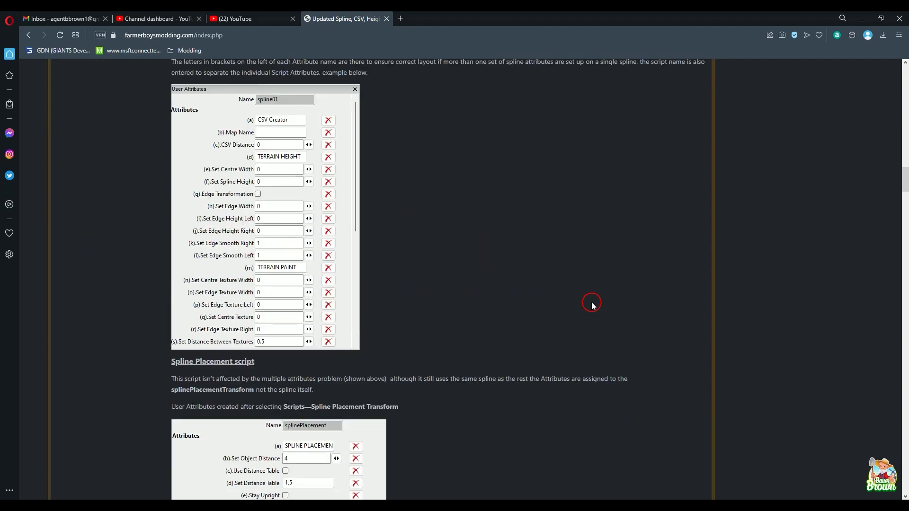
pyautogui.scroll(-7, 591, 302)
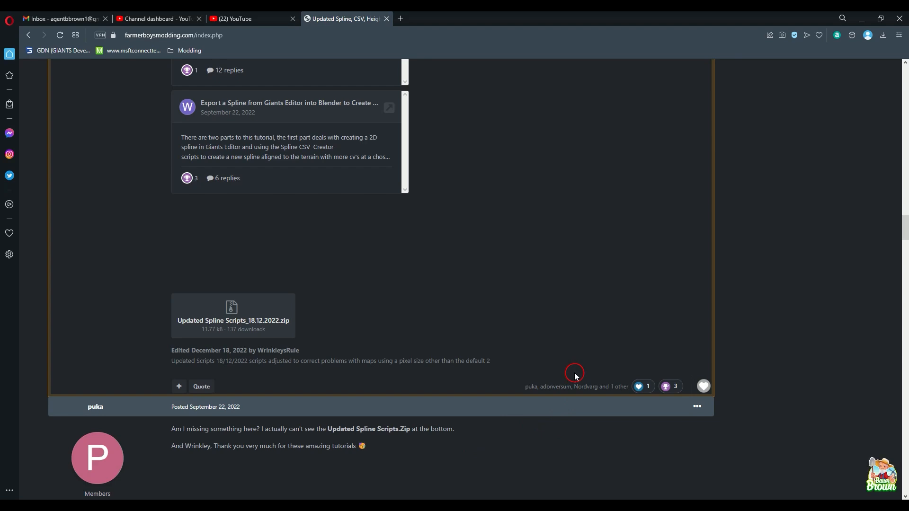
# Switch to the paired File Explorer windows, showing Windows (C:) in one and the Program folder on DATA (D:) in the other
pyautogui.click(427, 503)
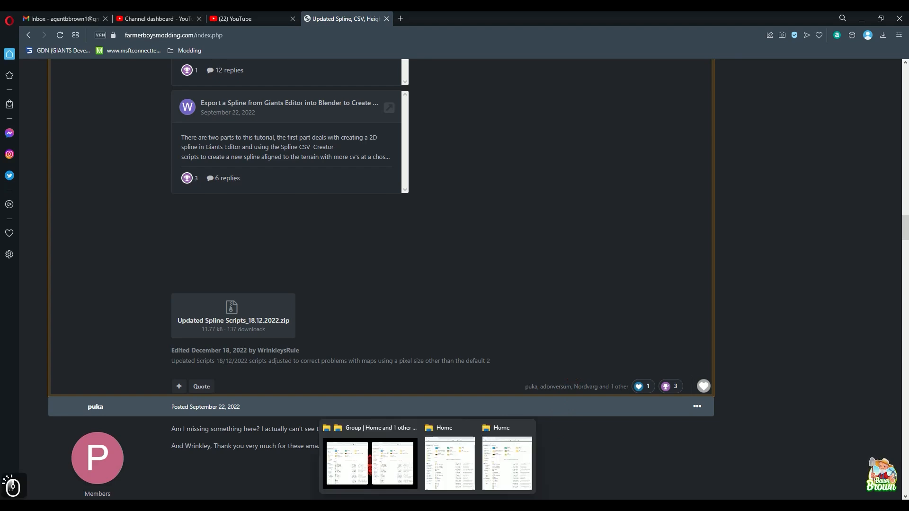
pyautogui.click(358, 440)
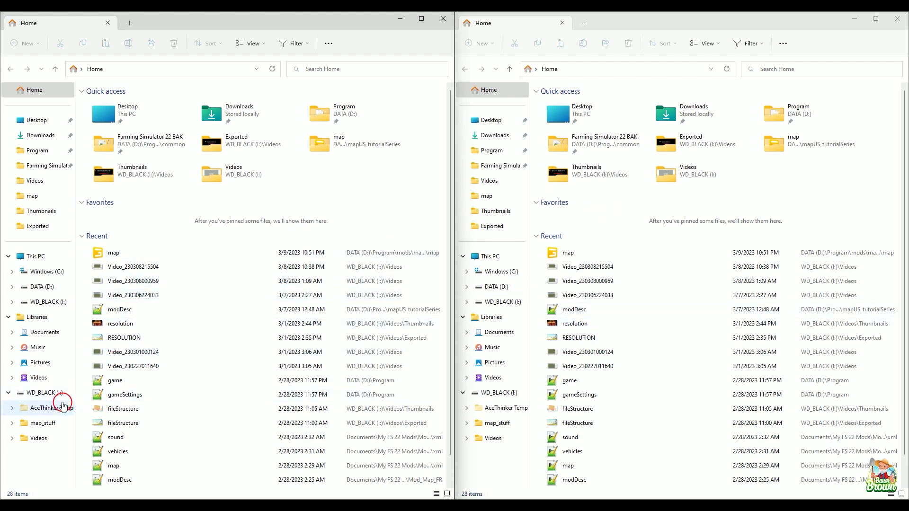
pyautogui.click(46, 271)
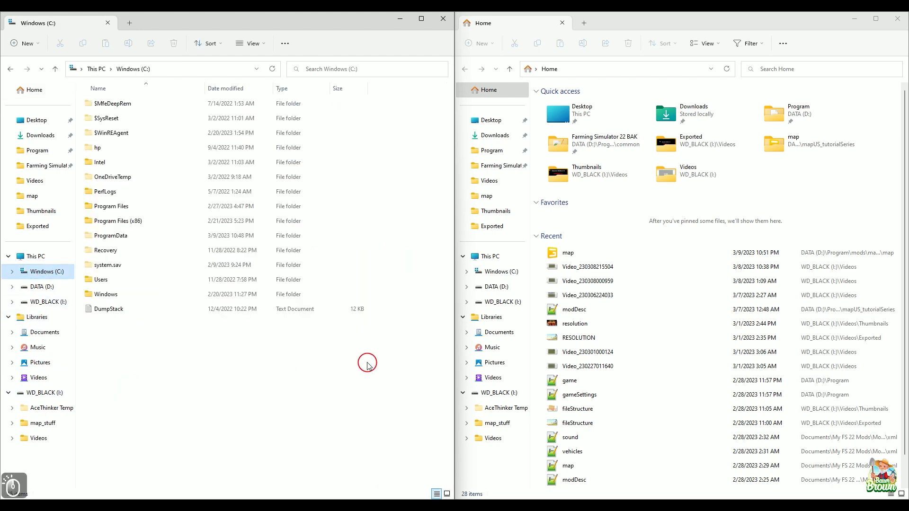
pyautogui.click(494, 151)
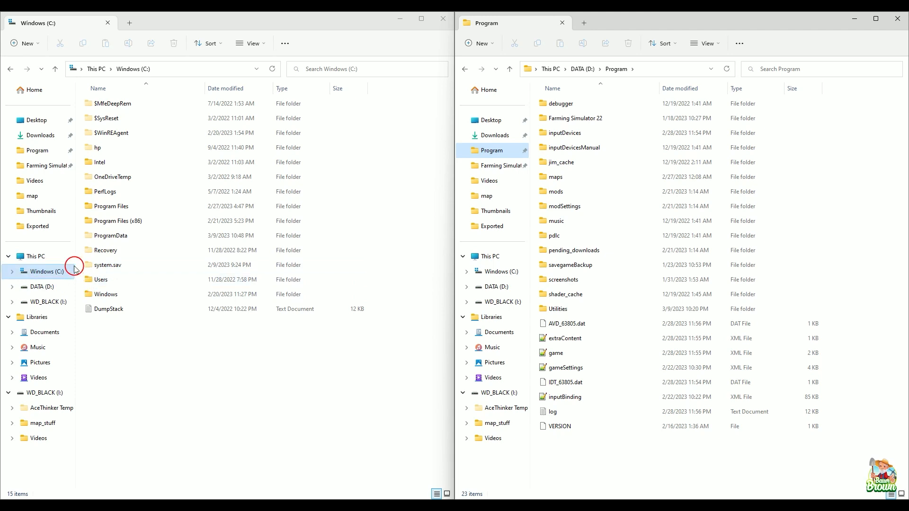
# Open the AppData folder inside the user's profile folder under C:\Users by extending the folder path
pyautogui.click(114, 284)
pyautogui.doubleClick(113, 286)
pyautogui.doubleClick(142, 101)
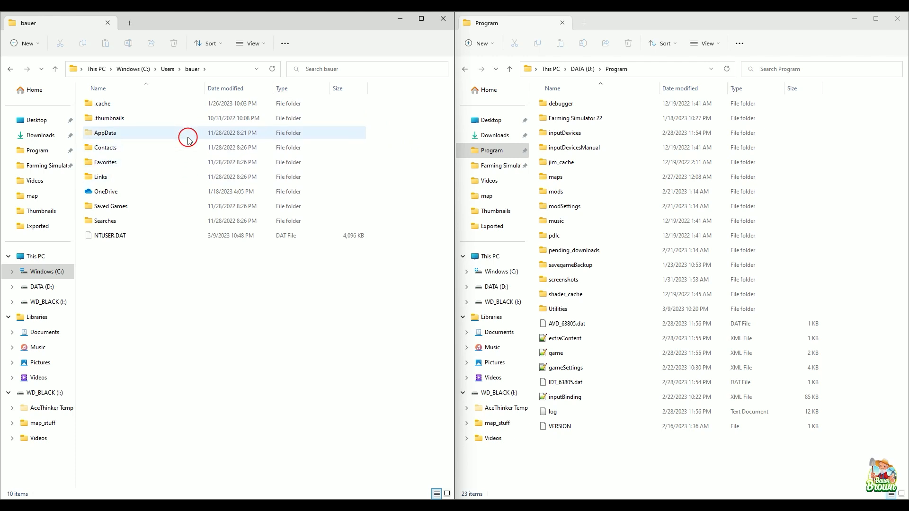
pyautogui.click(217, 72)
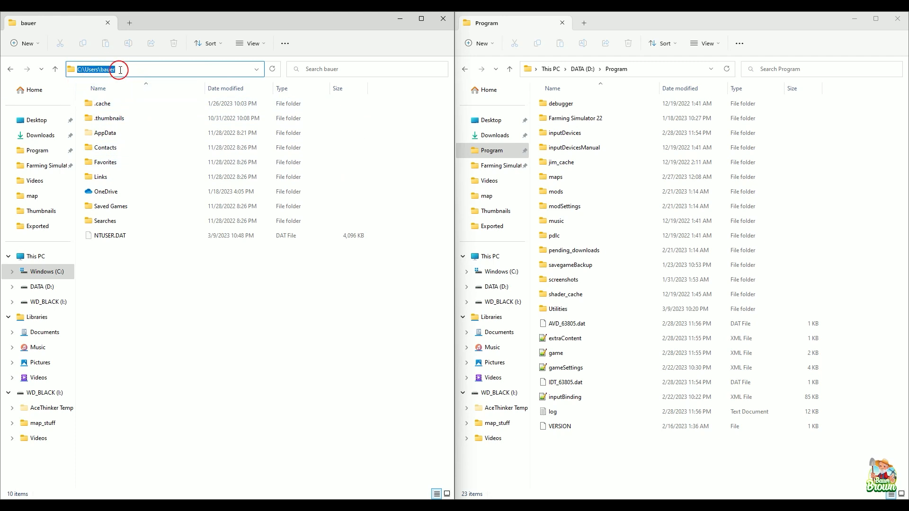
pyautogui.click(144, 68)
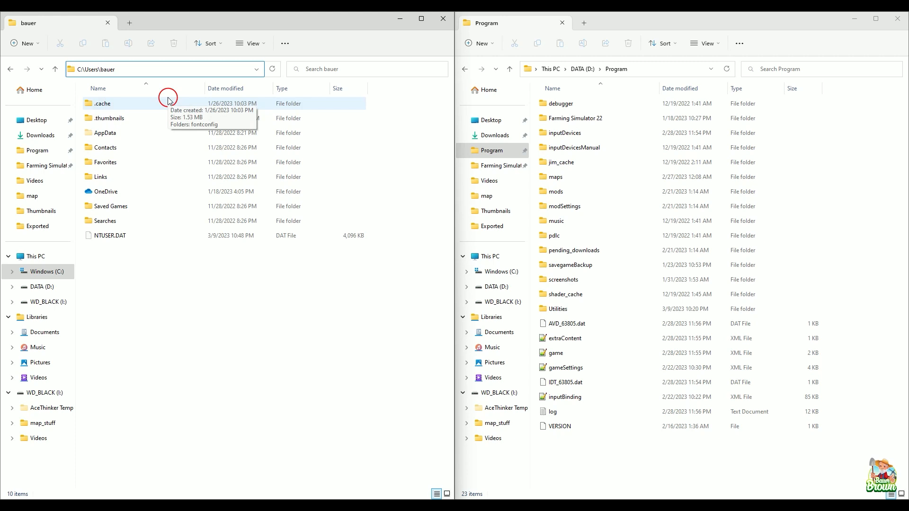
pyautogui.write('\\')
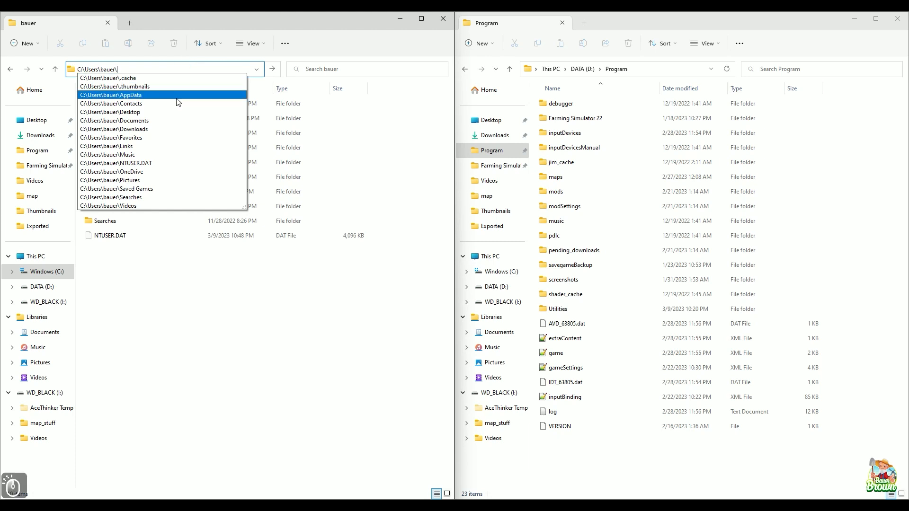
pyautogui.click(176, 96)
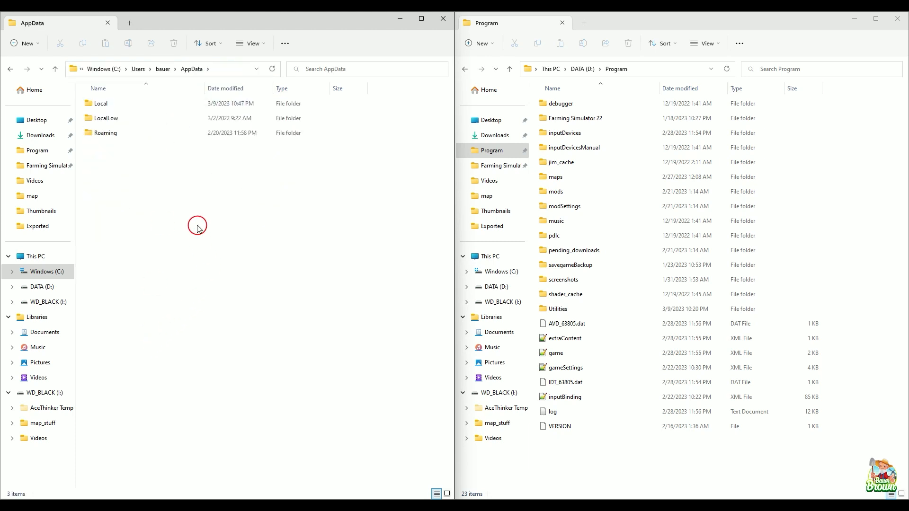
# Open the editor's user scripts folder at Local\GIANTS Editor 64bit 9.0.3\scripts
pyautogui.doubleClick(112, 103)
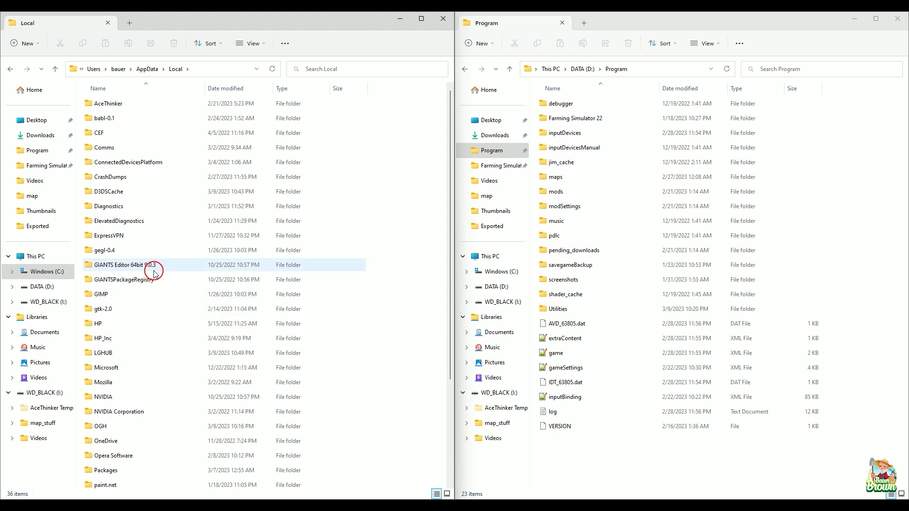
pyautogui.moveTo(154, 273)
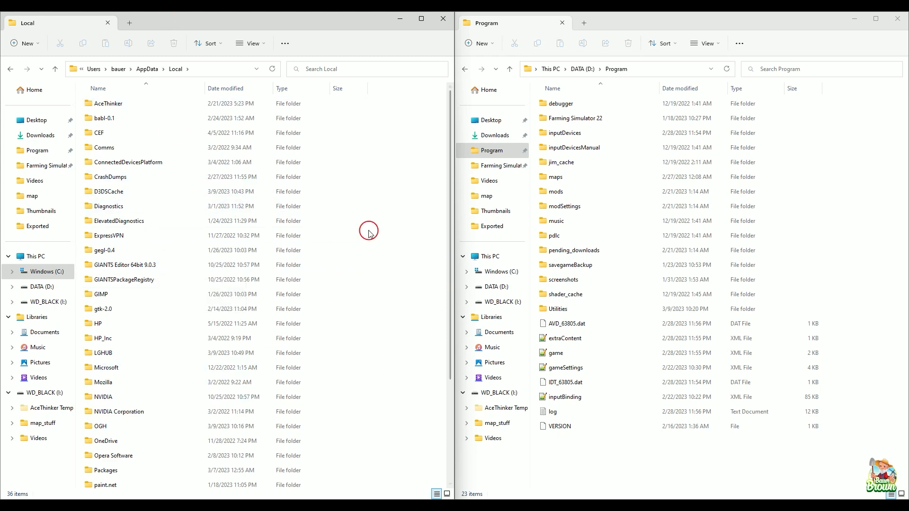
pyautogui.doubleClick(154, 267)
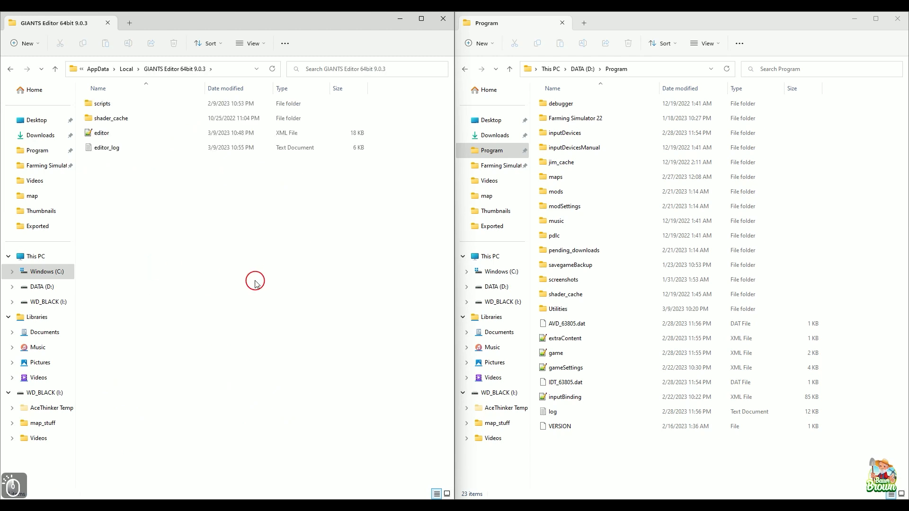
pyautogui.doubleClick(109, 104)
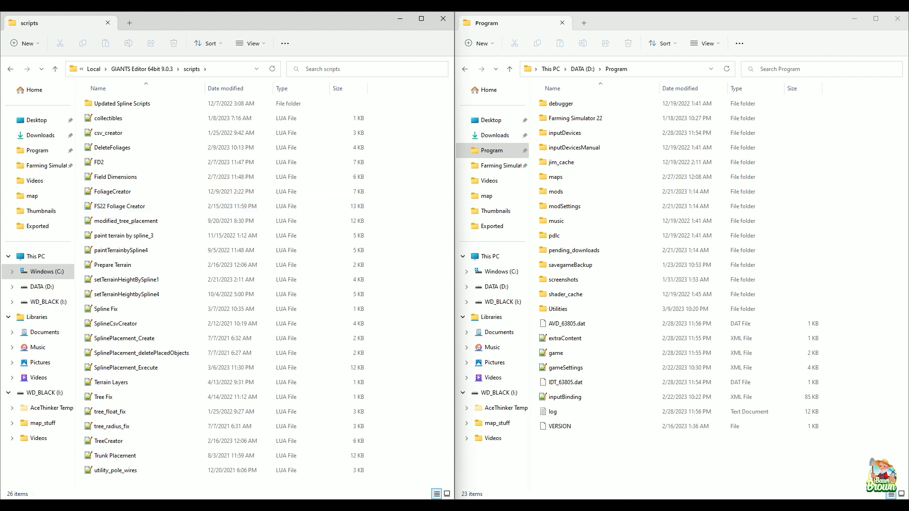
# Switch to the Script Editor and view the Spline CSVCreator Set Up, Spline Placement and Spline Placement Transform scripts under Updated Spline Scripts
pyautogui.moveTo(534, 498)
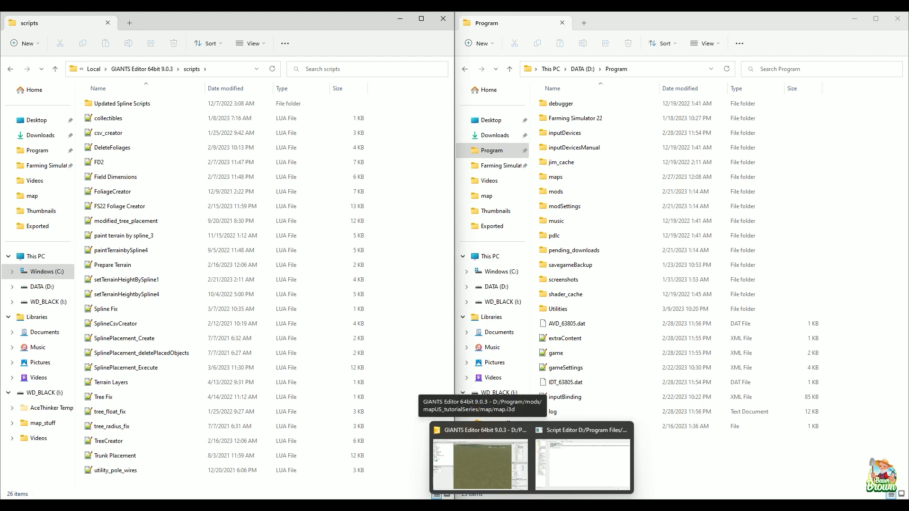
pyautogui.click(479, 464)
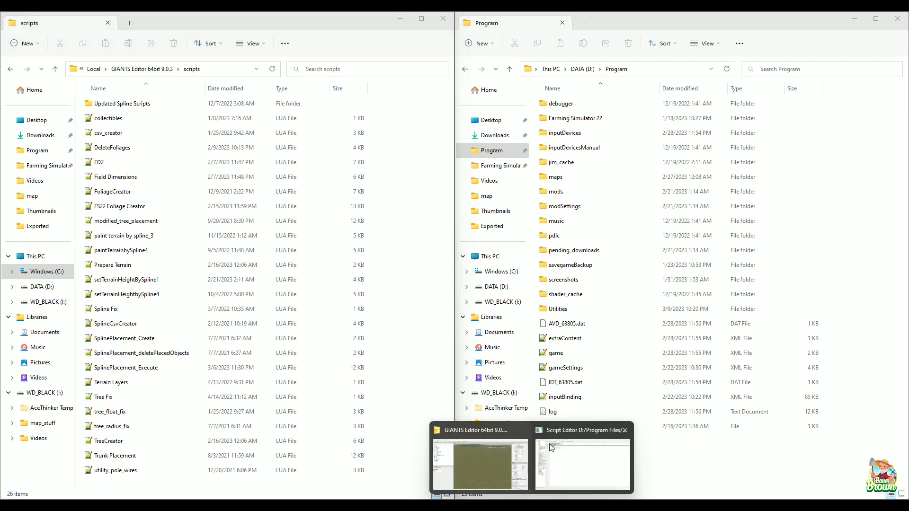
pyautogui.click(580, 468)
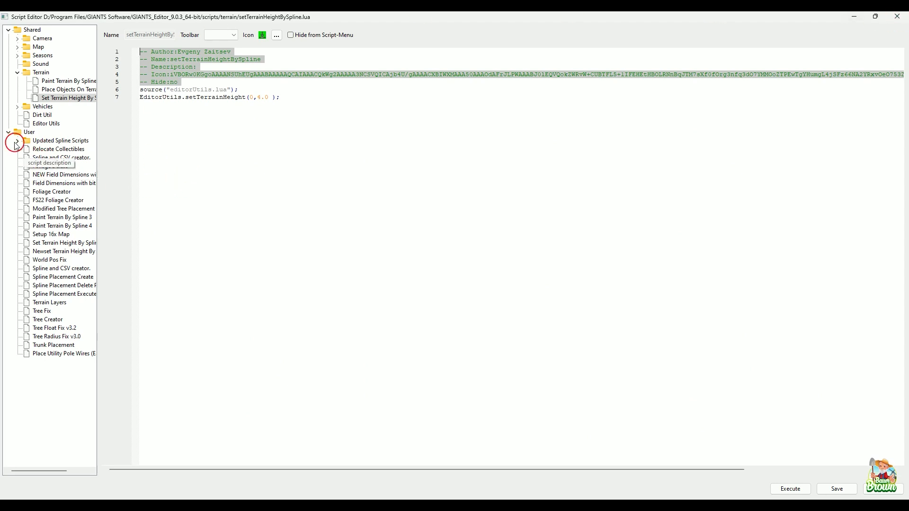
pyautogui.click(60, 141)
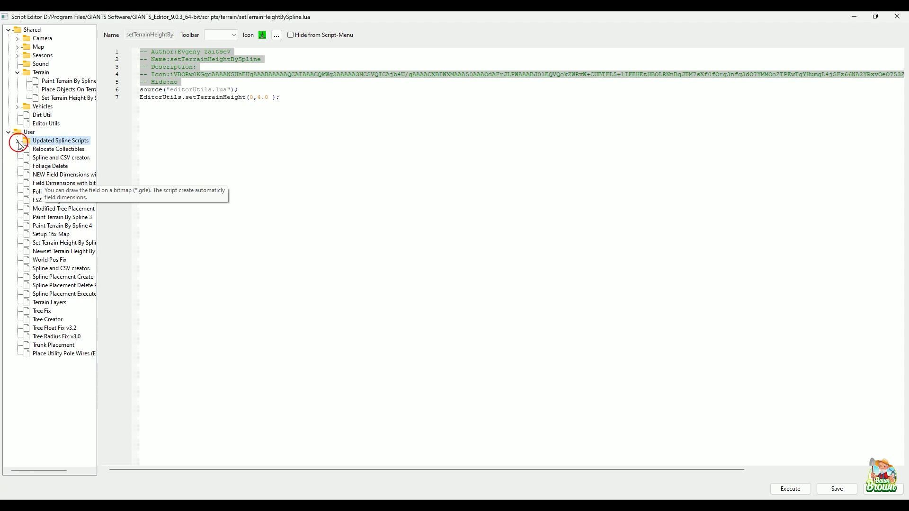
pyautogui.click(17, 142)
pyautogui.click(49, 158)
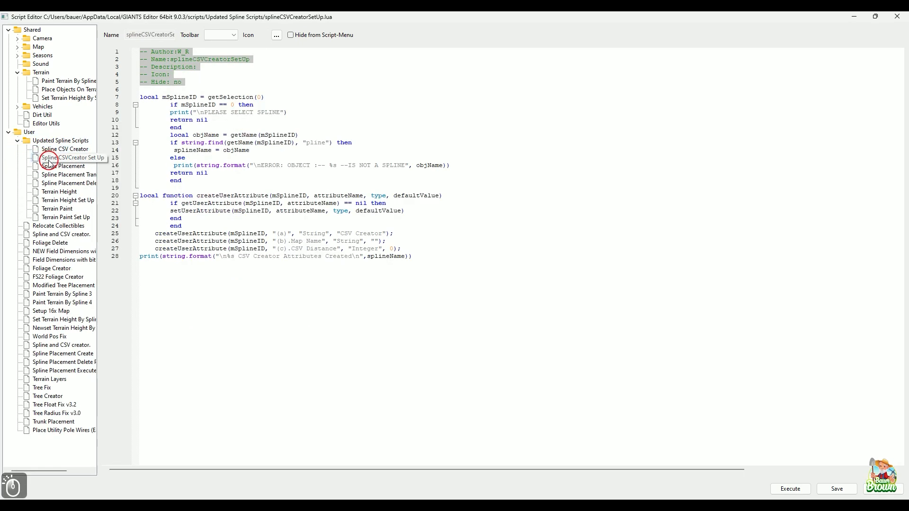
pyautogui.click(49, 166)
pyautogui.click(51, 174)
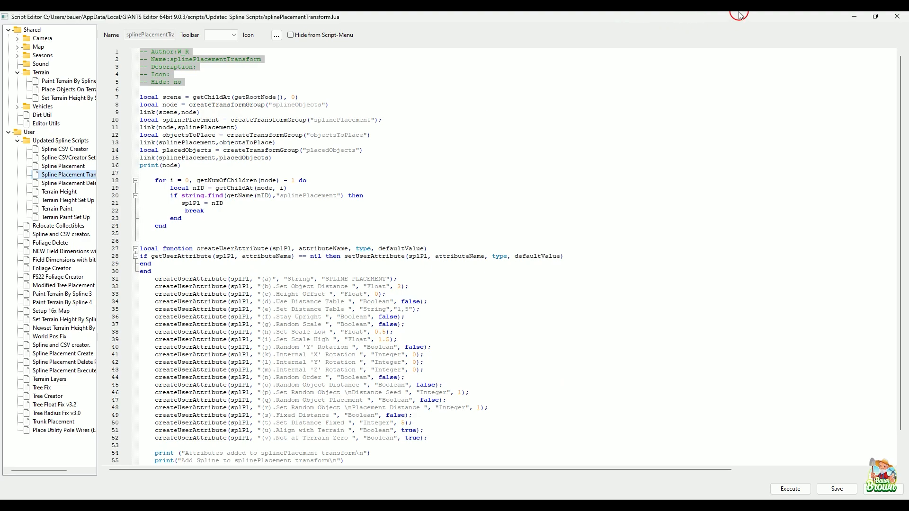
# Close the Script Editor and minimize the scripts folder window to return to the map in GIANTS Editor
pyautogui.click(853, 17)
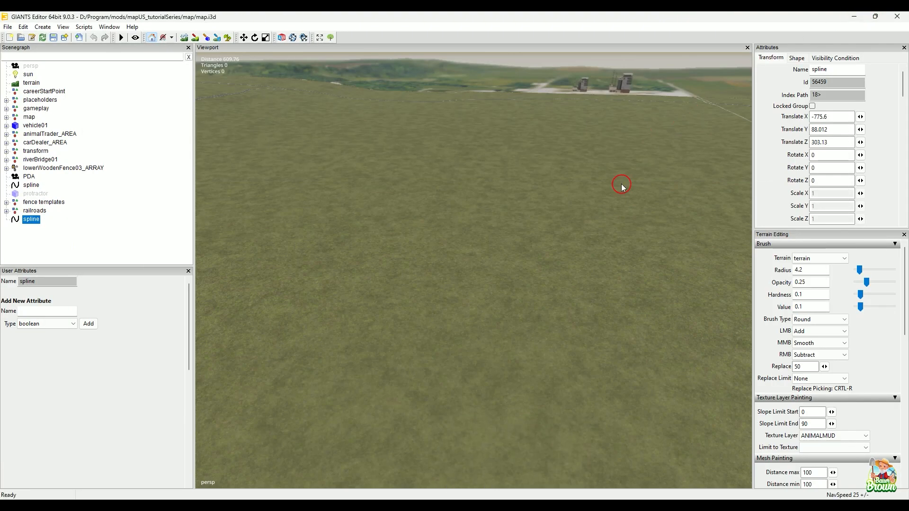
pyautogui.click(608, 461)
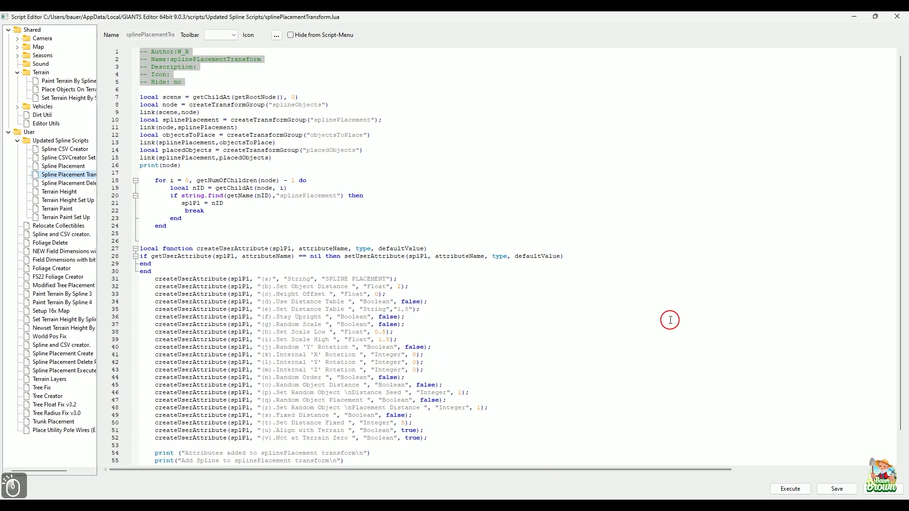
pyautogui.click(897, 17)
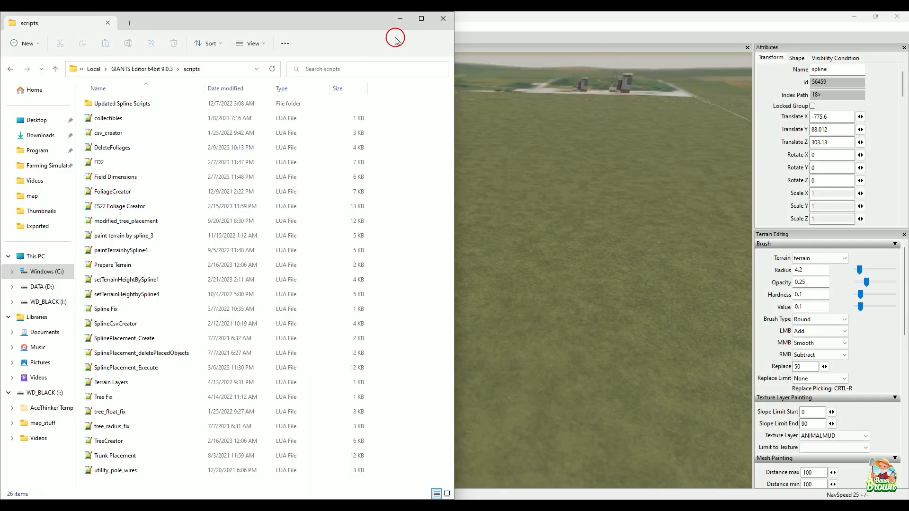
pyautogui.click(401, 21)
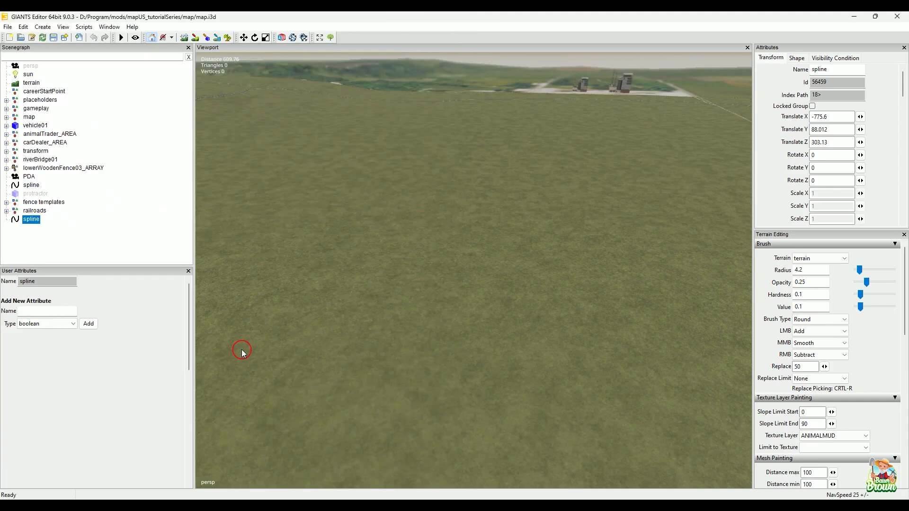
# Move the spline away from the raised terrain wall to about Z 457.3, and set it on open ground with interactive placement
pyautogui.keyDown('alt'); pyautogui.moveTo(568, 300); pyautogui.dragTo(438, 369); pyautogui.keyUp('alt')
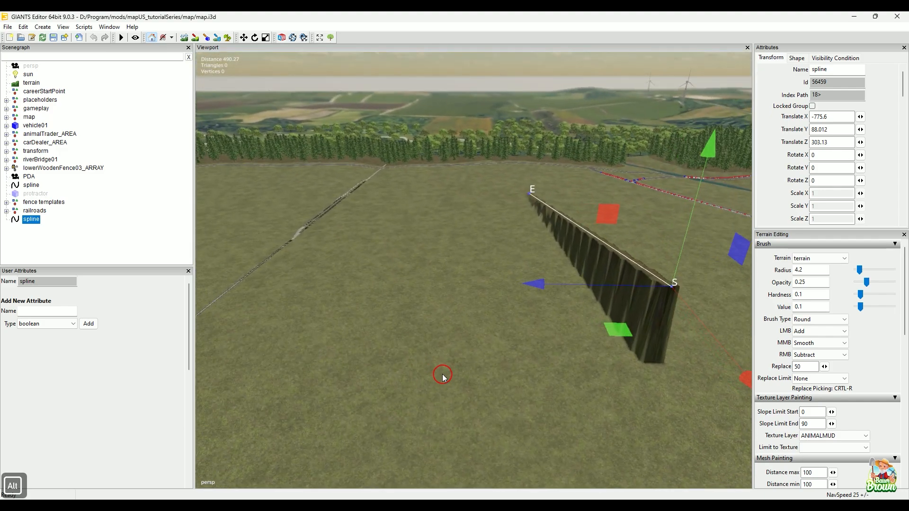
pyautogui.click(29, 222)
pyautogui.moveTo(484, 193); pyautogui.dragTo(361, 209)
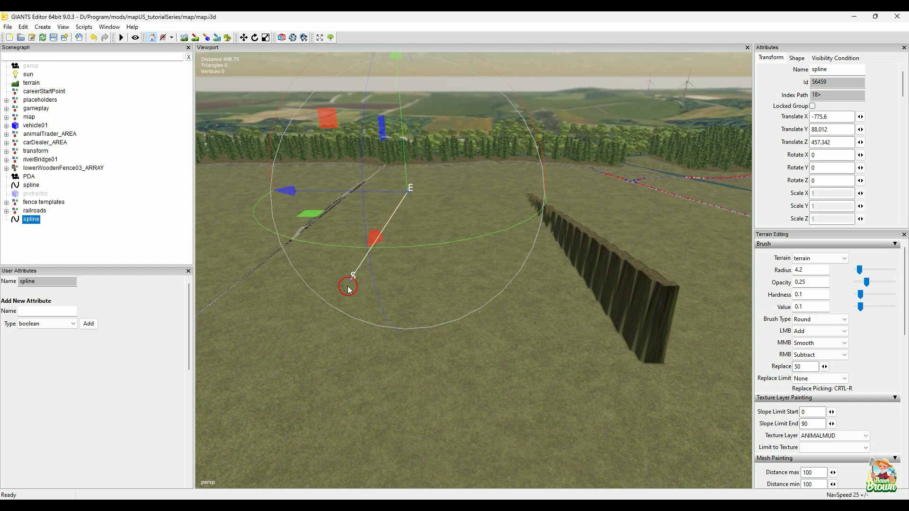
pyautogui.click(353, 276)
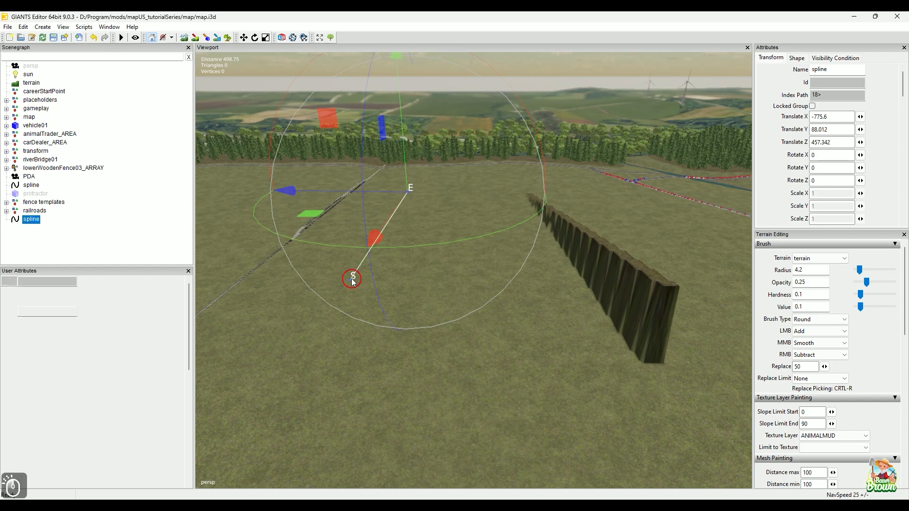
pyautogui.hotkey('ctrl', 'b')
pyautogui.click(360, 309)
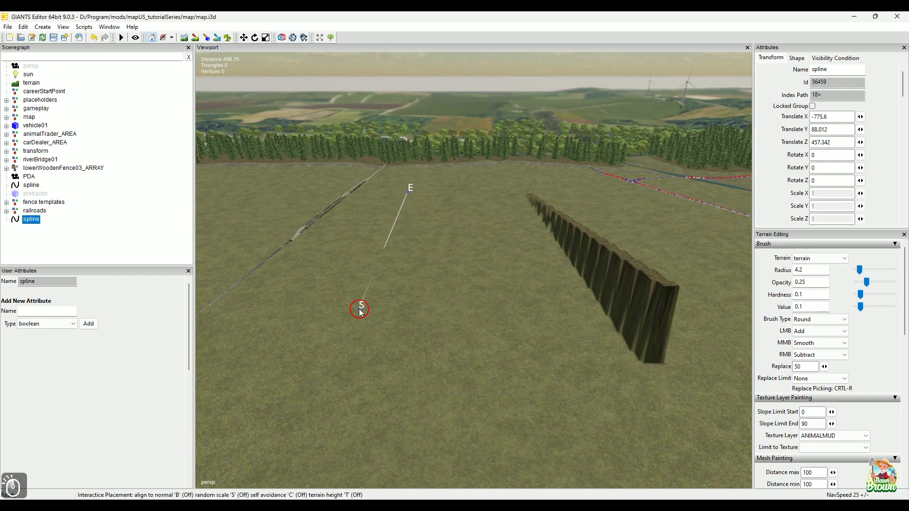
# Detach the Updated Spline Scripts list and place it as a floating window over the viewport
pyautogui.keyDown('alt'); pyautogui.moveTo(446, 327); pyautogui.dragTo(396, 393, button='middle'); pyautogui.keyUp('alt')
pyautogui.keyDown('alt'); pyautogui.moveTo(395, 394); pyautogui.dragTo(477, 298, button='right'); pyautogui.keyUp('alt')
pyautogui.keyDown('alt'); pyautogui.moveTo(476, 298); pyautogui.dragTo(498, 392, button='middle'); pyautogui.keyUp('alt')
pyautogui.keyDown('alt'); pyautogui.moveTo(497, 391); pyautogui.dragTo(271, 365); pyautogui.keyUp('alt')
pyautogui.keyDown('alt'); pyautogui.moveTo(272, 365); pyautogui.dragTo(132, 361, button='middle'); pyautogui.keyUp('alt')
pyautogui.keyDown('alt'); pyautogui.moveTo(396, 378); pyautogui.dragTo(272, 373, button='middle'); pyautogui.keyUp('alt')
pyautogui.keyDown('alt'); pyautogui.moveTo(535, 403); pyautogui.dragTo(381, 401); pyautogui.keyUp('alt')
pyautogui.keyDown('alt'); pyautogui.moveTo(408, 367); pyautogui.dragTo(548, 271, button='right'); pyautogui.keyUp('alt')
pyautogui.keyDown('alt'); pyautogui.moveTo(547, 272); pyautogui.dragTo(479, 176); pyautogui.keyUp('alt')
pyautogui.click(86, 27)
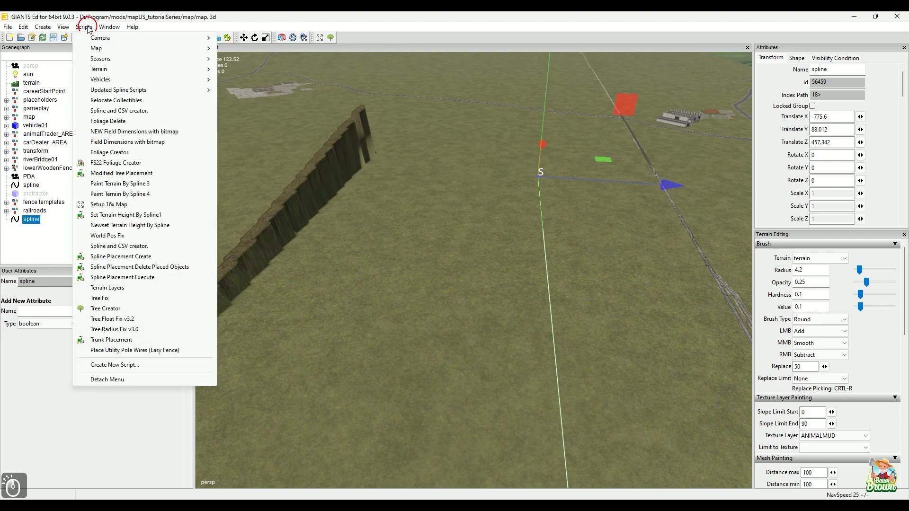
pyautogui.moveTo(116, 93)
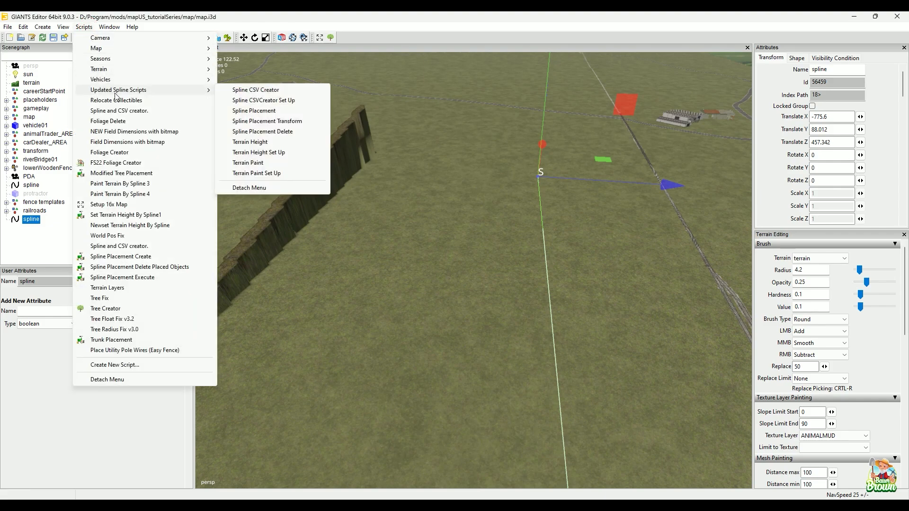
pyautogui.click(261, 189)
pyautogui.moveTo(317, 201); pyautogui.dragTo(257, 67)
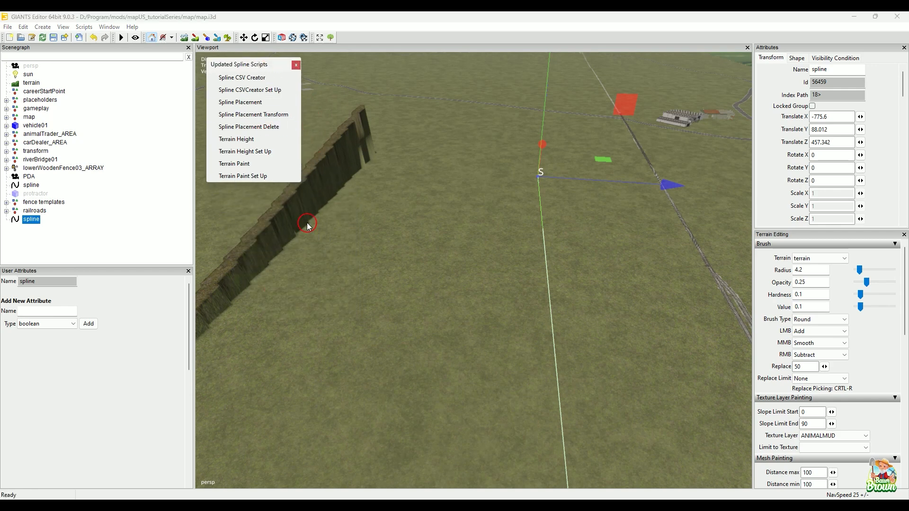
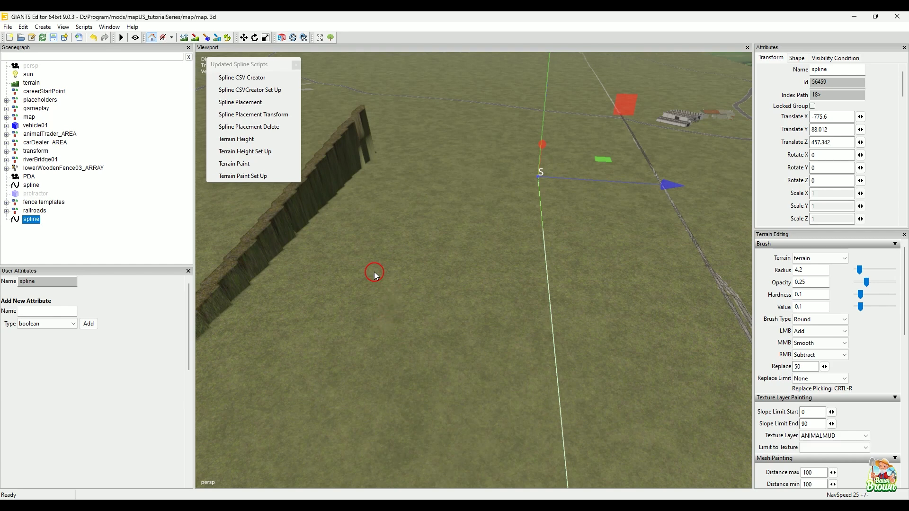
# Create a new spline and place it on the ground beside the road at about X -280.9, Z -585.1
pyautogui.press('alt')
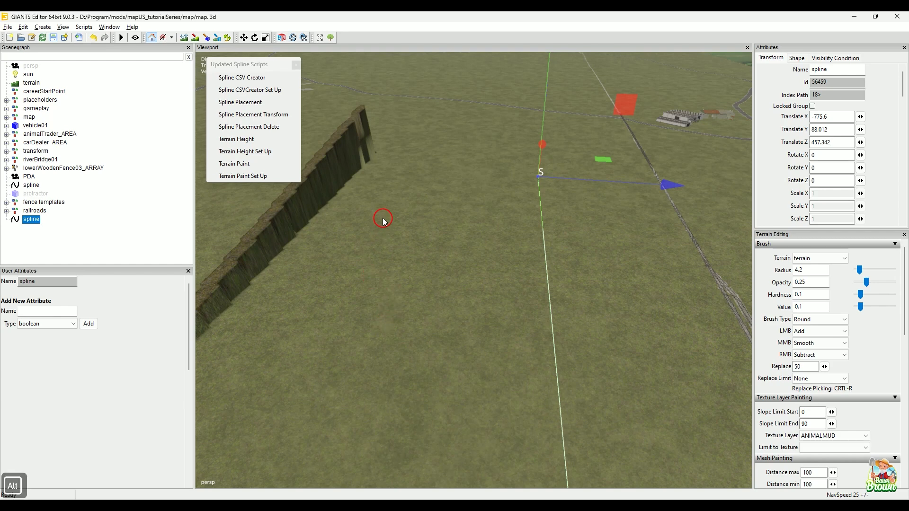
pyautogui.click(44, 27)
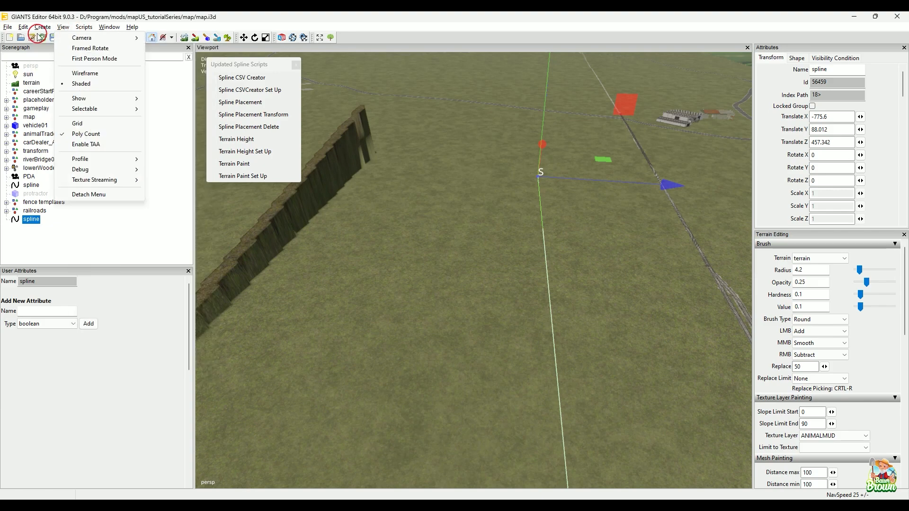
pyautogui.click(56, 79)
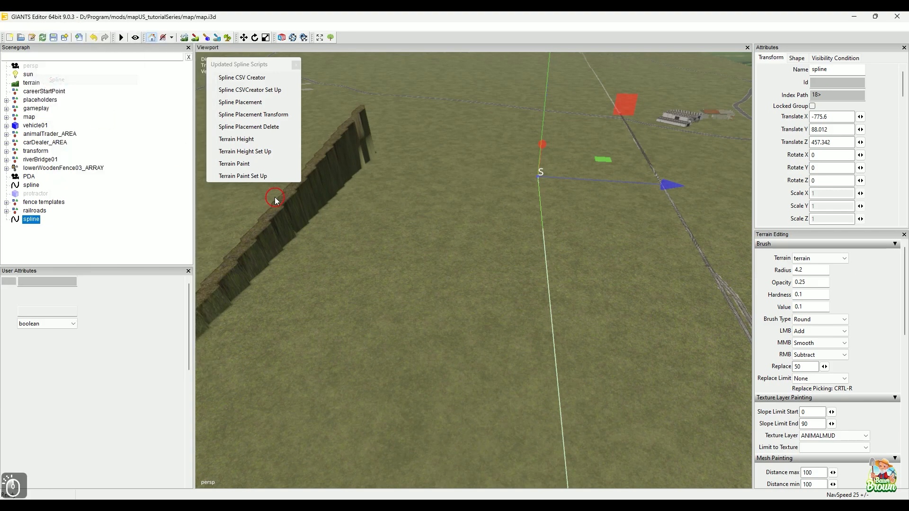
pyautogui.keyDown('alt'); pyautogui.moveTo(284, 240); pyautogui.dragTo(431, 286); pyautogui.keyUp('alt')
pyautogui.keyDown('ctrl'); pyautogui.click(419, 307); pyautogui.keyUp('ctrl')
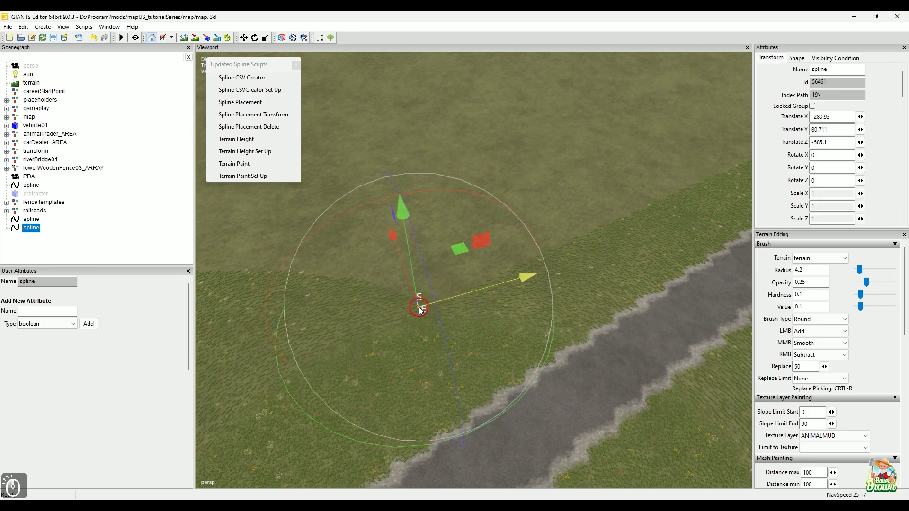
# Select the new spline's control point and use interactive placement to stretch the spline across the open field past the tree group
pyautogui.click(410, 303)
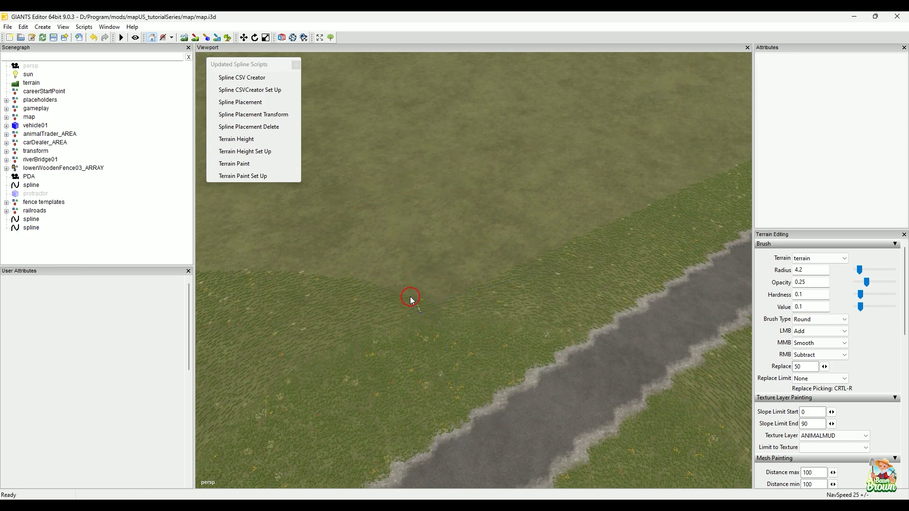
pyautogui.click(414, 303)
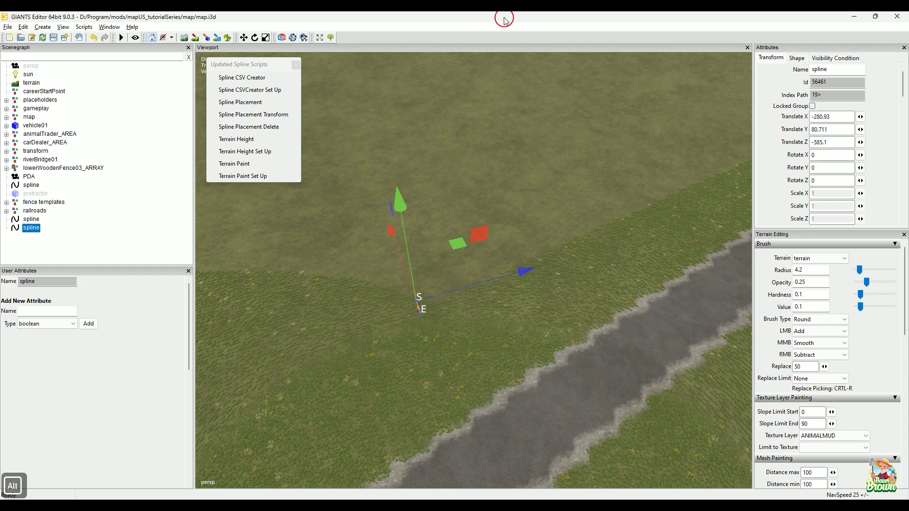
pyautogui.keyDown('alt'); pyautogui.moveTo(483, 273); pyautogui.dragTo(455, 247); pyautogui.keyUp('alt')
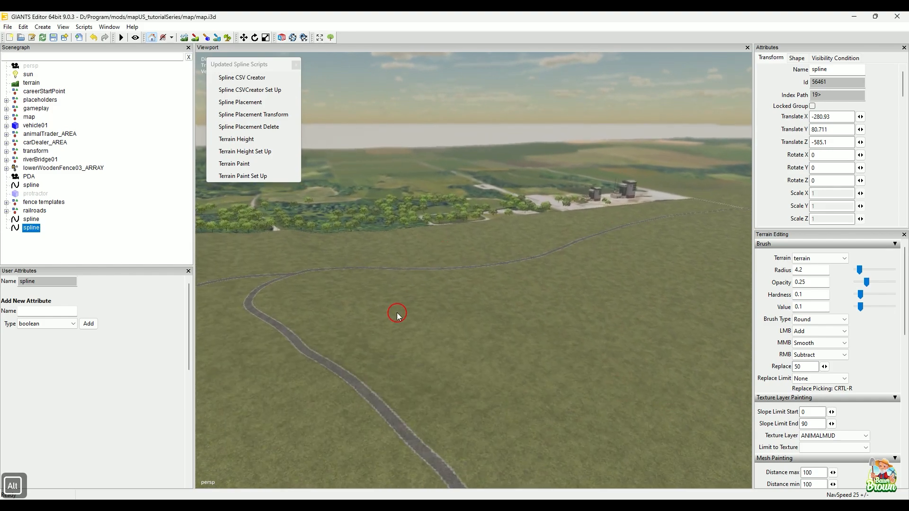
pyautogui.hotkey('ctrl', 'b')
pyautogui.click(414, 244)
pyautogui.keyDown('alt'); pyautogui.moveTo(467, 321); pyautogui.dragTo(493, 280, button='right'); pyautogui.keyUp('alt')
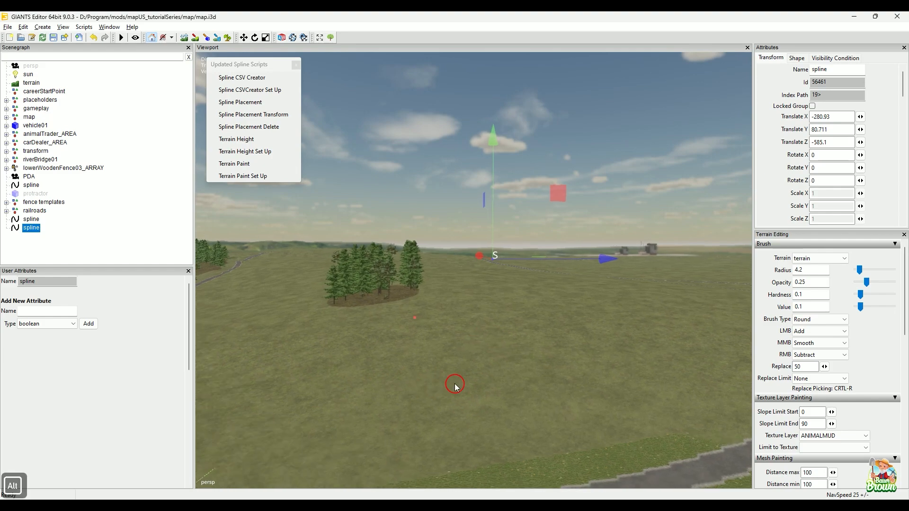
pyautogui.keyDown('alt'); pyautogui.moveTo(473, 349); pyautogui.dragTo(439, 387); pyautogui.keyUp('alt')
pyautogui.keyDown('alt'); pyautogui.moveTo(332, 431); pyautogui.dragTo(432, 355, button='right'); pyautogui.keyUp('alt')
pyautogui.keyDown('alt'); pyautogui.moveTo(432, 355); pyautogui.dragTo(464, 338, button='middle'); pyautogui.keyUp('alt')
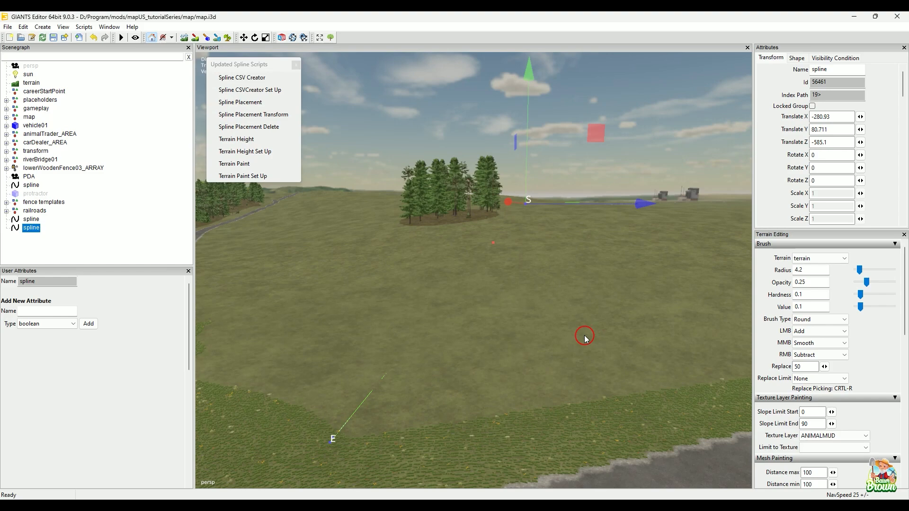
# Run the Spline CSVCreator Set Up script on the stretched spline and show the Console
pyautogui.keyDown('alt'); pyautogui.moveTo(576, 298); pyautogui.dragTo(582, 212); pyautogui.keyUp('alt')
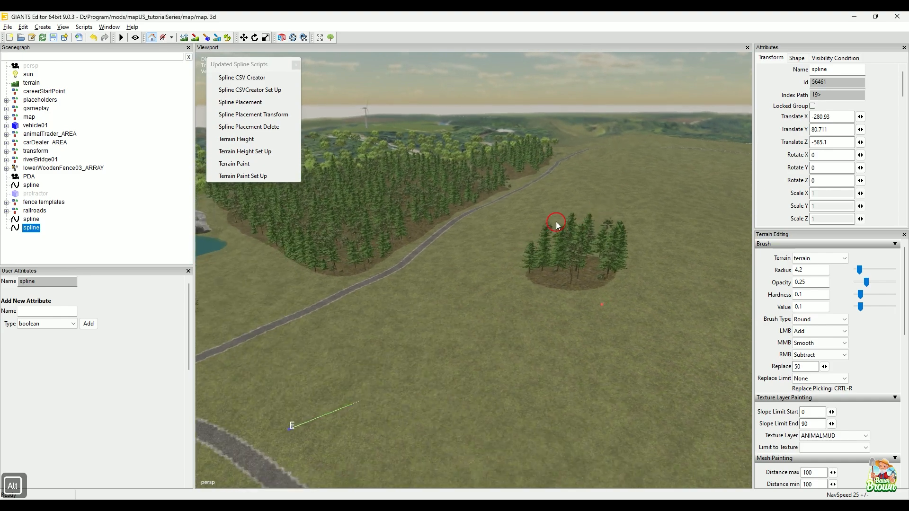
pyautogui.keyDown('alt'); pyautogui.moveTo(363, 343); pyautogui.dragTo(570, 236); pyautogui.keyUp('alt')
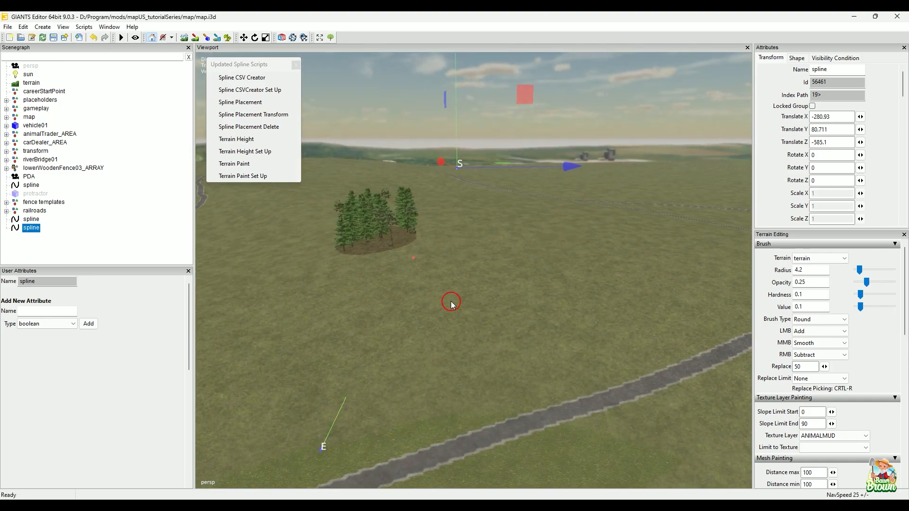
pyautogui.keyDown('alt'); pyautogui.moveTo(472, 305); pyautogui.dragTo(458, 327); pyautogui.keyUp('alt')
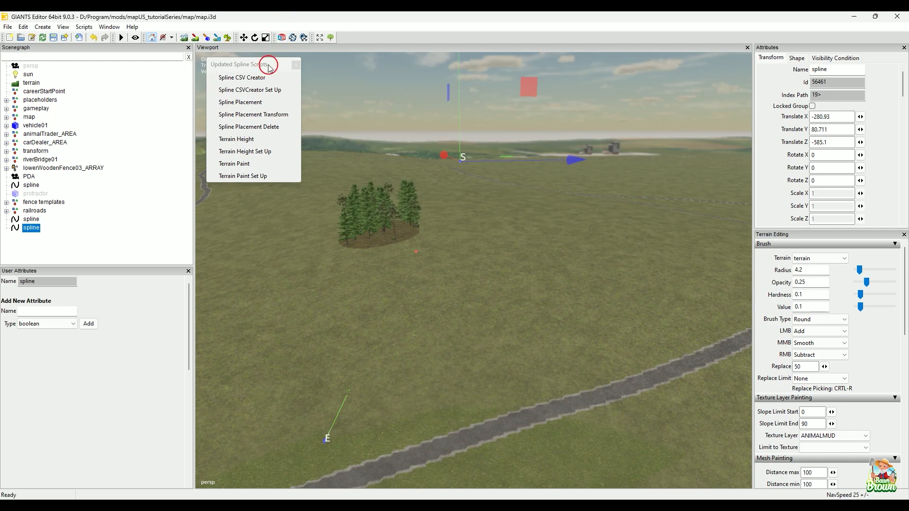
pyautogui.click(245, 91)
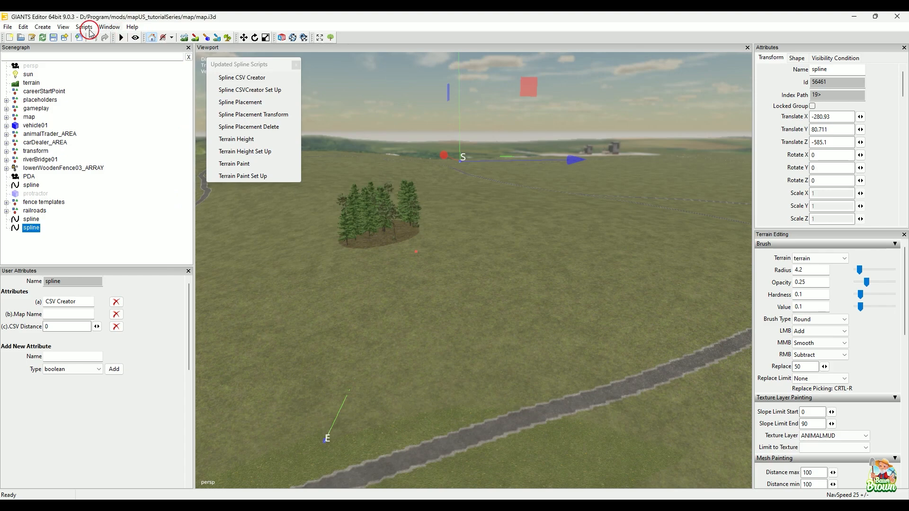
pyautogui.click(113, 27)
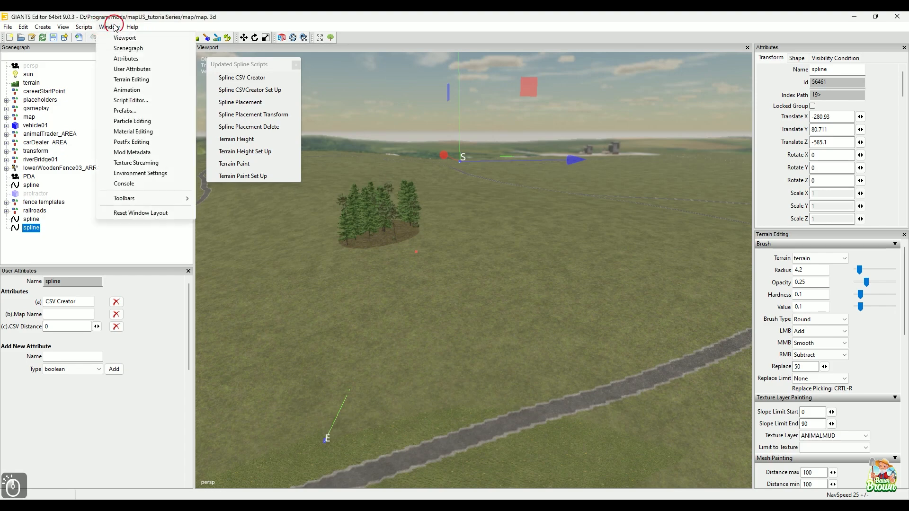
pyautogui.click(124, 184)
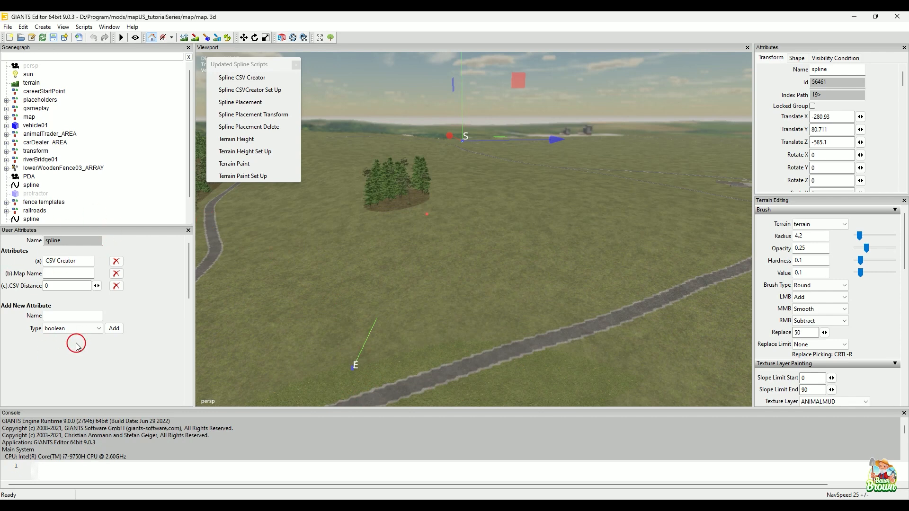
# Set the spline's Map Name attribute to mapUS_tutorialSeries
pyautogui.click(62, 274)
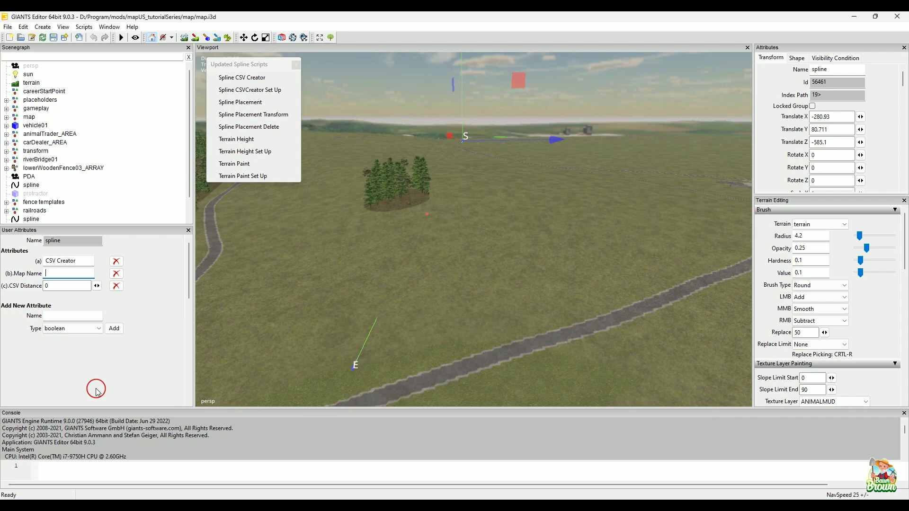
pyautogui.write('map')
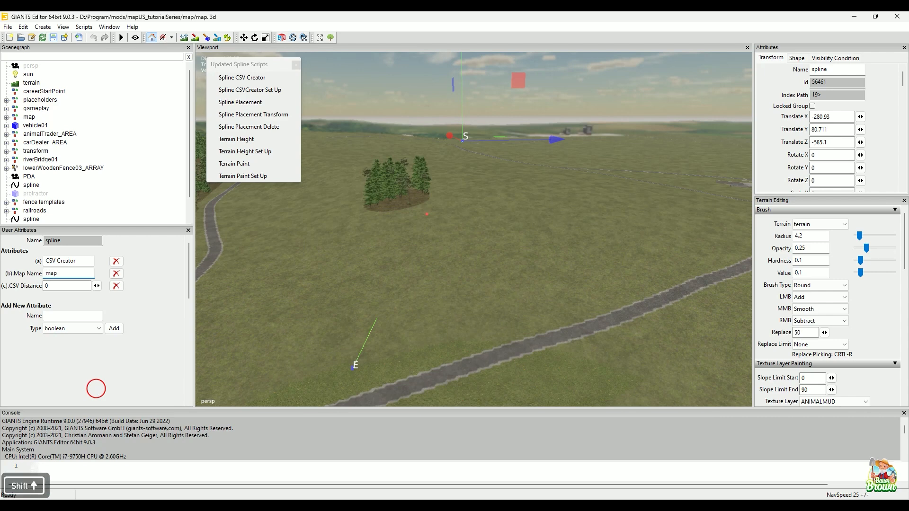
pyautogui.write('US_')
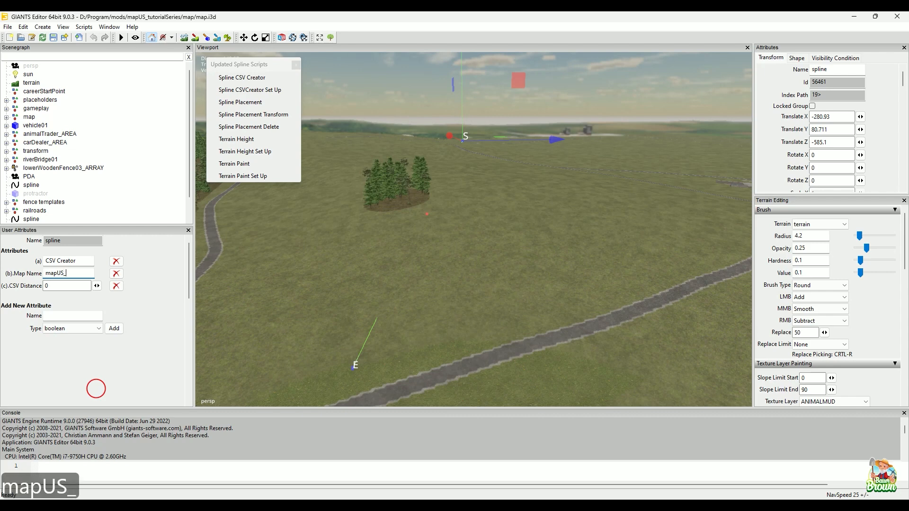
pyautogui.write('tutorialSeries')
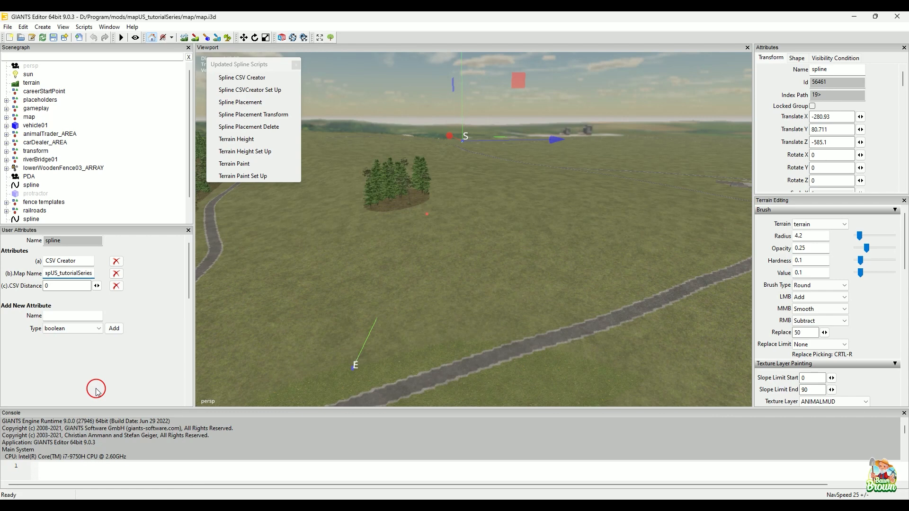
# Switch to the browser and read the CSV Distance guidance in the Spline CSV Creator script section on farmerboysmodding.com
pyautogui.click(55, 285)
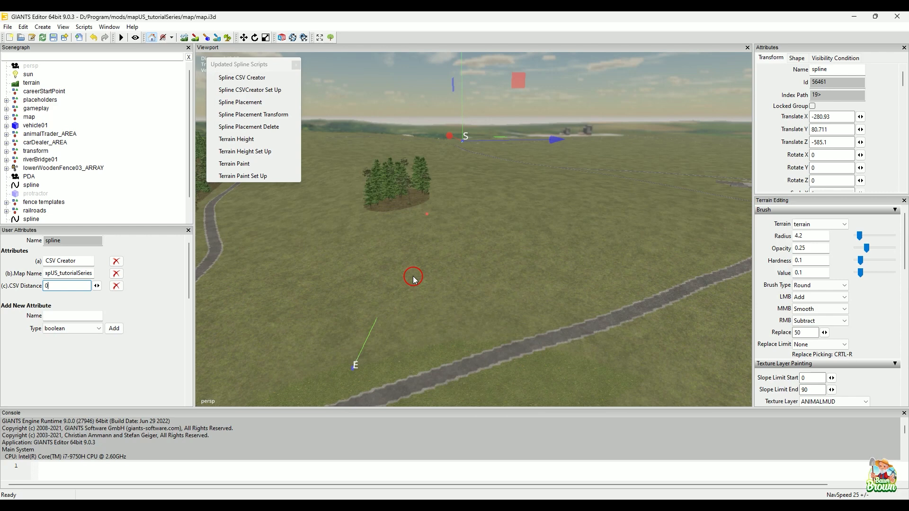
pyautogui.click(509, 507)
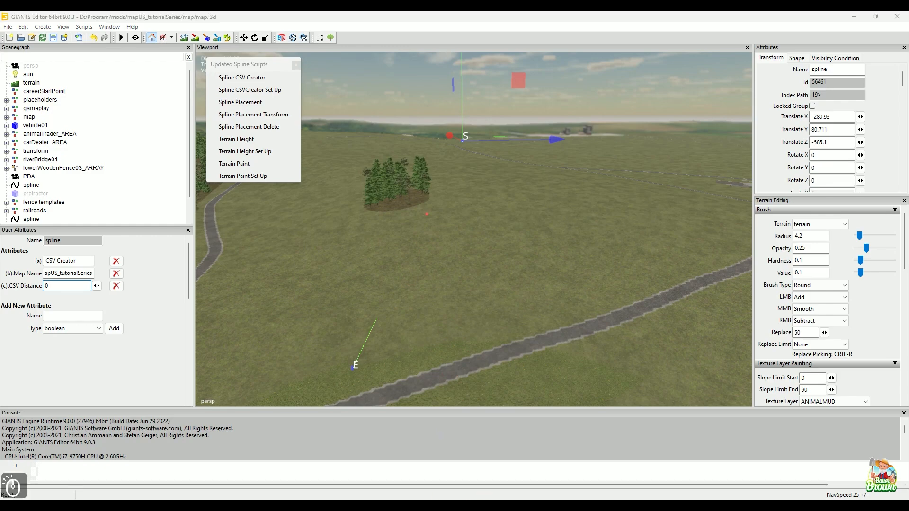
pyautogui.scroll(10, 405, 150)
pyautogui.scroll(6, 401, 171)
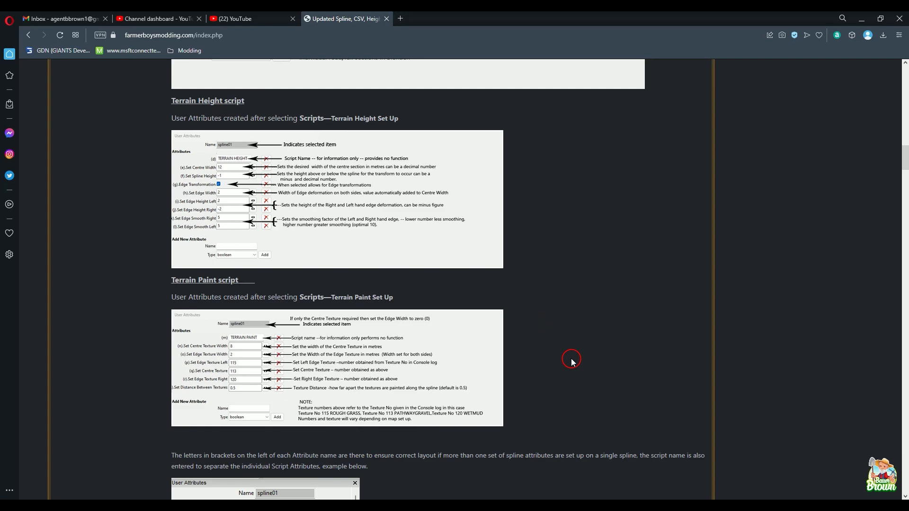
pyautogui.scroll(5, 571, 360)
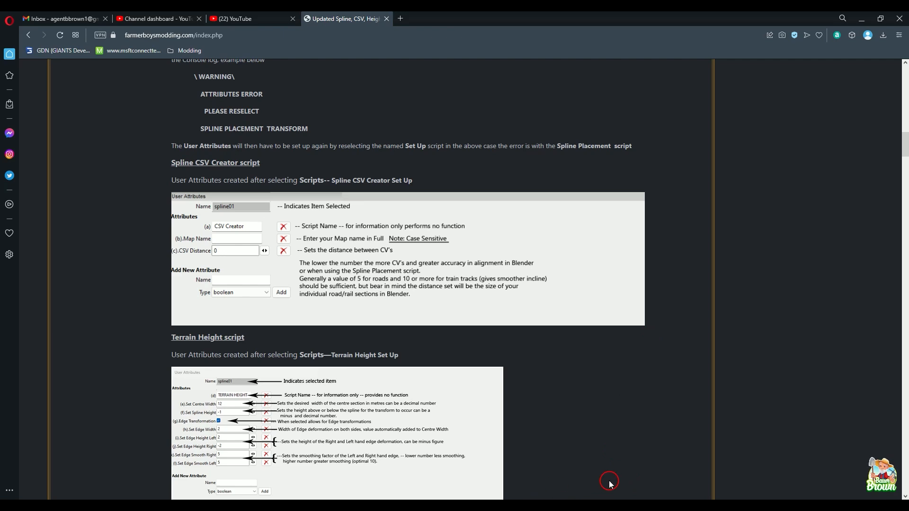
pyautogui.scroll(-3, 601, 437)
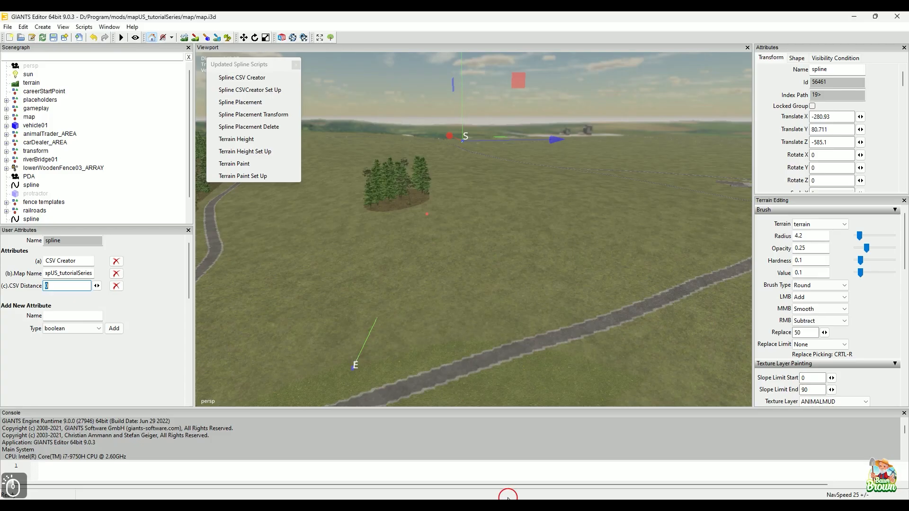
# Return to GIANTS Editor and set the spline's CSV Distance attribute to 5
pyautogui.click(71, 286)
pyautogui.moveTo(55, 287); pyautogui.dragTo(32, 287)
pyautogui.write('5')
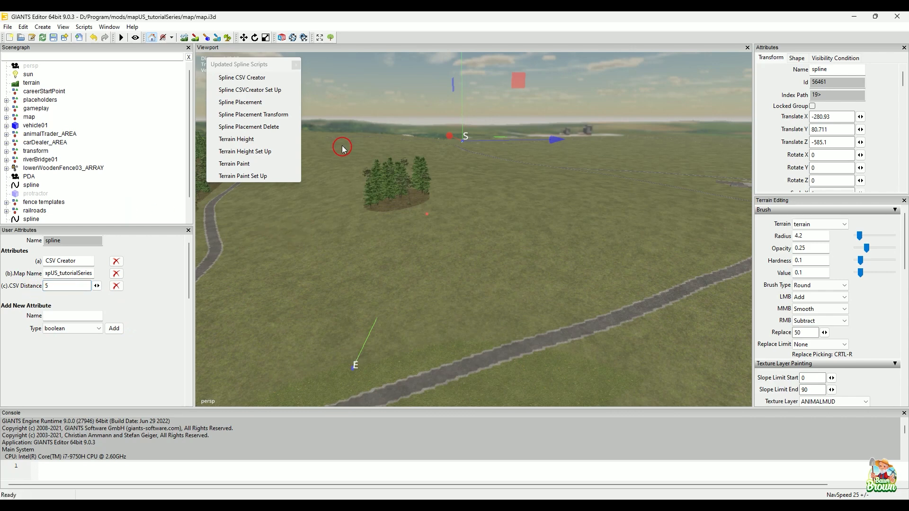
# Run the Spline CSV Creator script on the selected spline and check the output in the Console
pyautogui.moveTo(487, 220)
pyautogui.keyDown('alt'); pyautogui.mouseDown()
pyautogui.moveTo(597, 165)
pyautogui.moveTo(540, 219)
pyautogui.moveTo(565, 208)
pyautogui.mouseUp(); pyautogui.keyUp('alt')
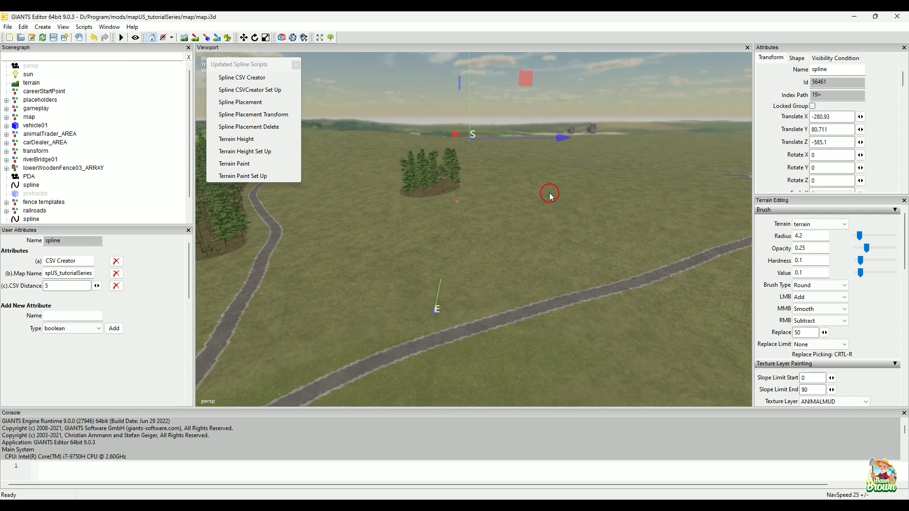
pyautogui.scroll(-1, 104, 184)
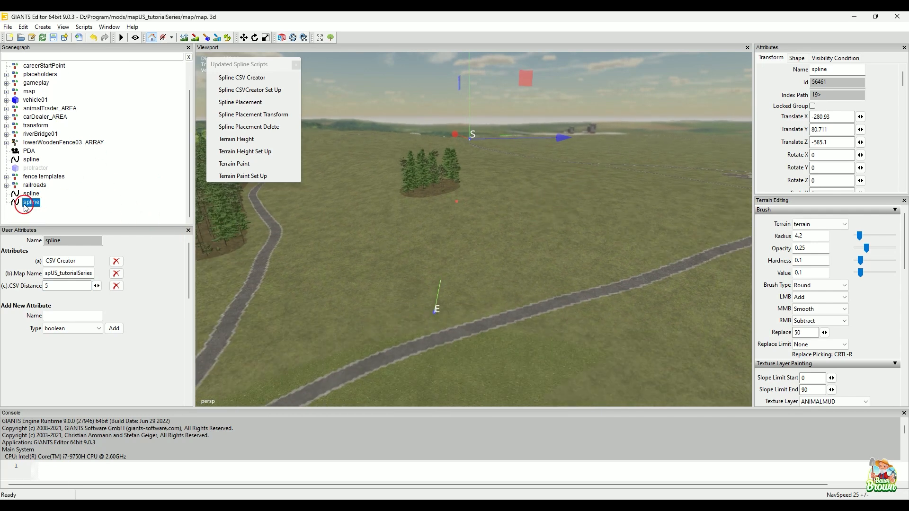
pyautogui.click(252, 80)
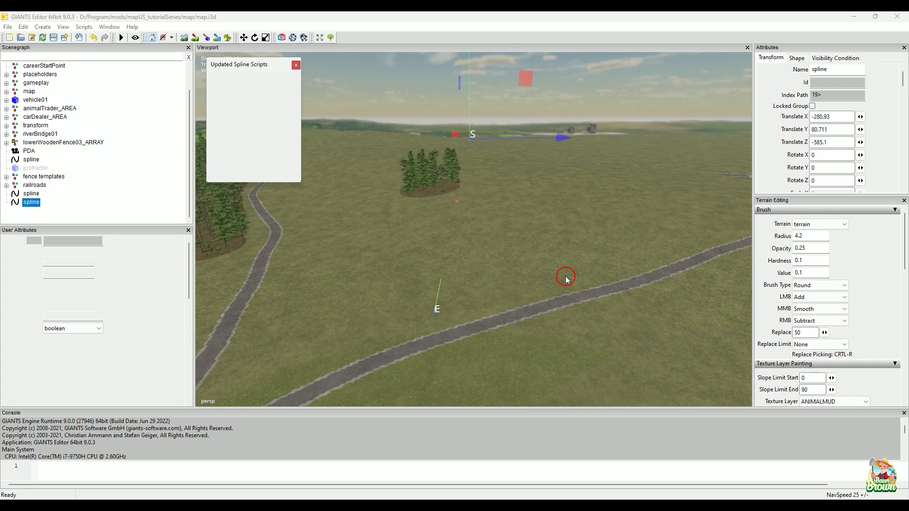
pyautogui.keyDown('alt'); pyautogui.moveTo(635, 241); pyautogui.dragTo(585, 299, button='middle'); pyautogui.keyUp('alt')
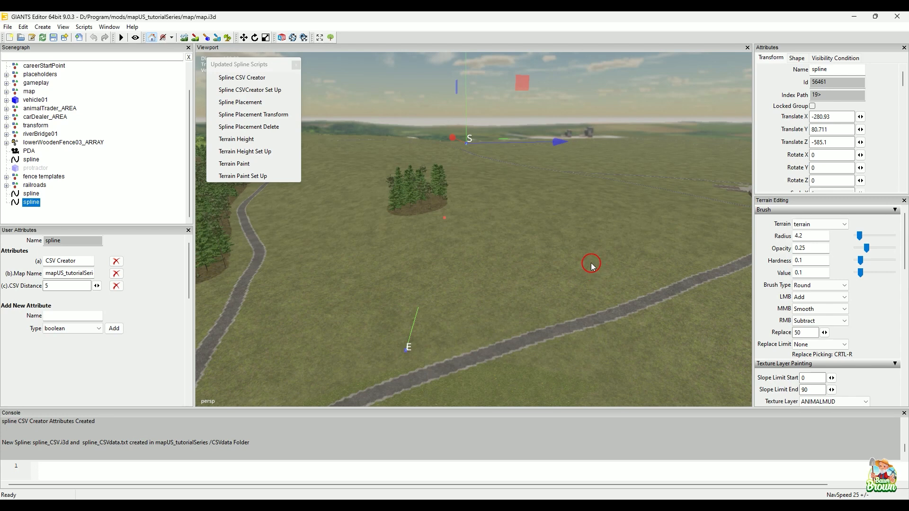
pyautogui.keyDown('alt'); pyautogui.moveTo(603, 212); pyautogui.dragTo(515, 241, button='middle'); pyautogui.keyUp('alt')
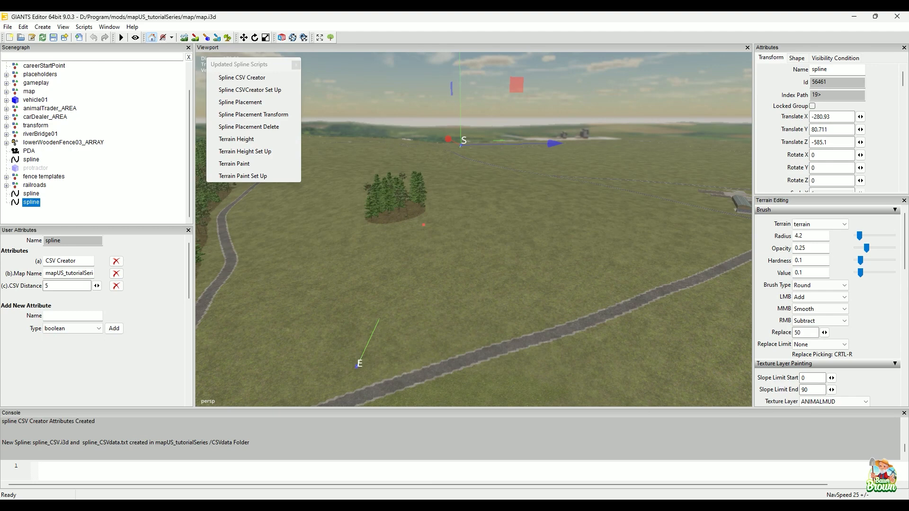
# Switch to File Explorer and open the CSVdata folder inside mods/mapUS_tutorialSeries under Program
pyautogui.click(426, 505)
pyautogui.click(378, 466)
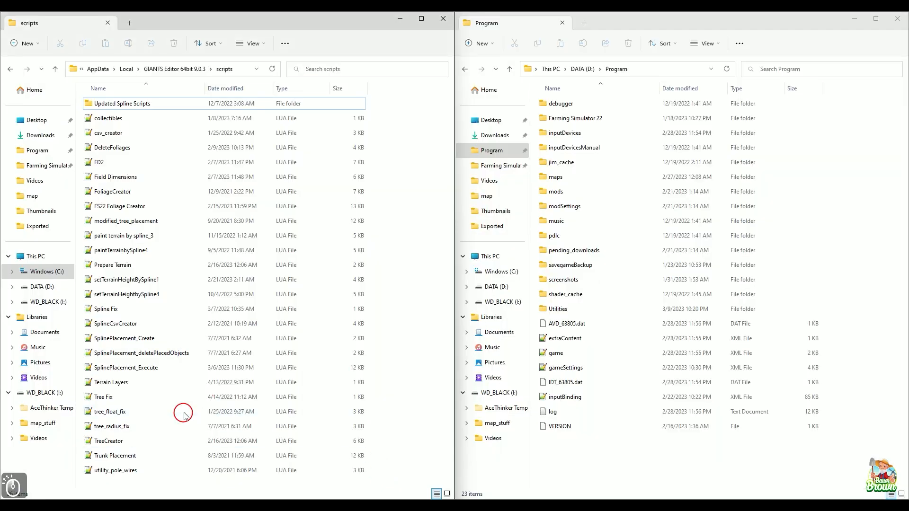
pyautogui.click(28, 155)
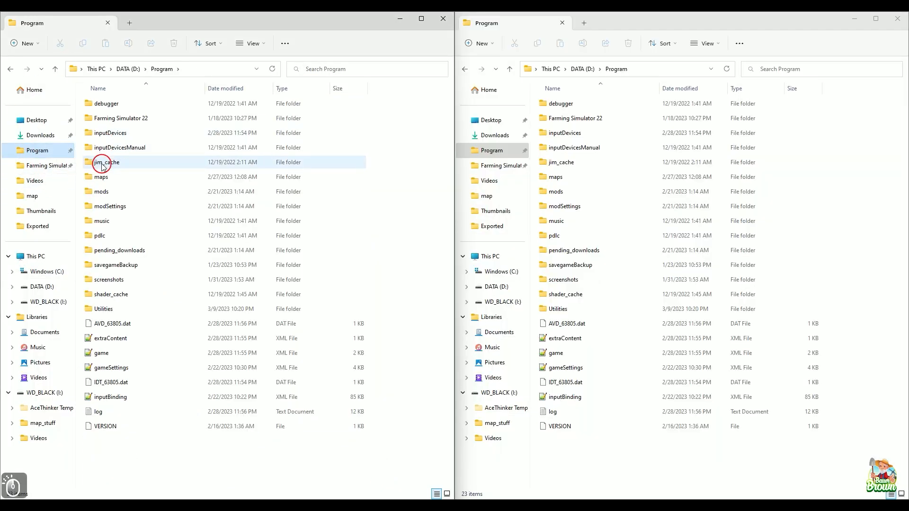
pyautogui.click(106, 194)
pyautogui.doubleClick(106, 194)
pyautogui.click(138, 120)
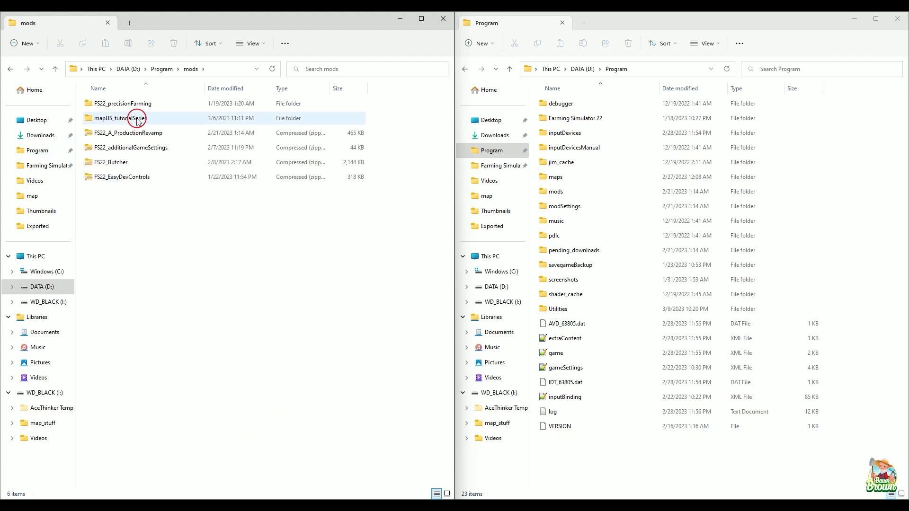
pyautogui.doubleClick(137, 121)
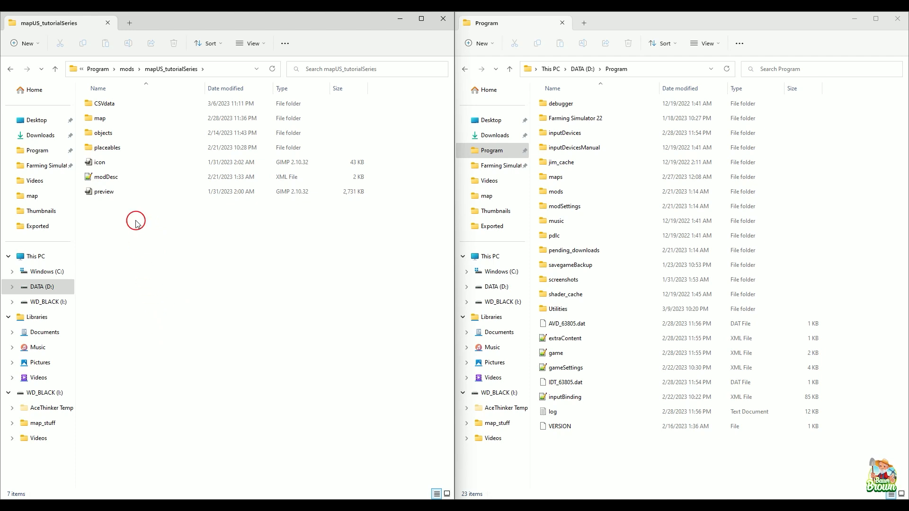
pyautogui.doubleClick(142, 105)
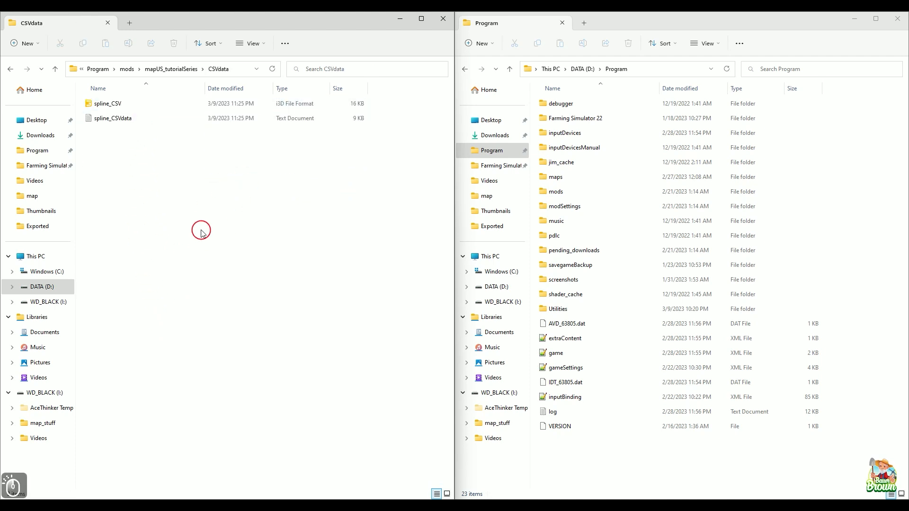
# Import the spline_CSV i3d file from the CSVdata folder into the GIANTS Editor scene and return to the editor
pyautogui.click(856, 21)
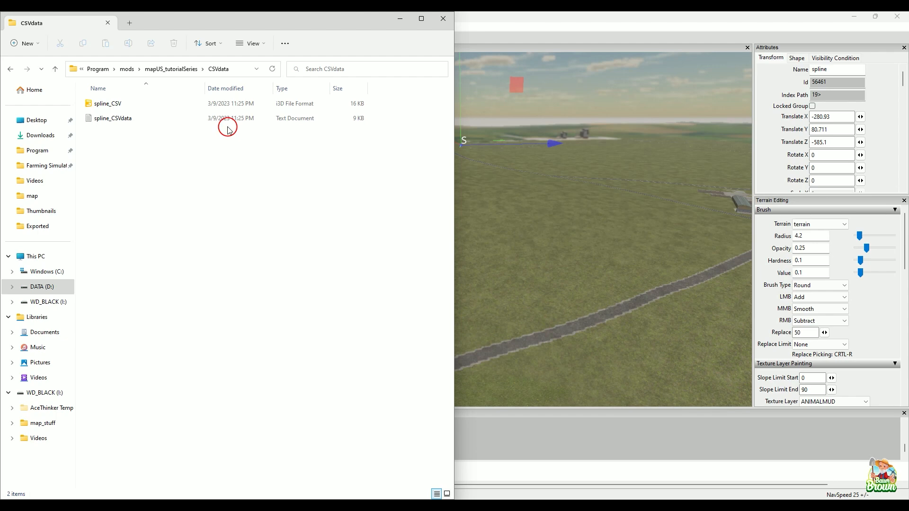
pyautogui.click(108, 119)
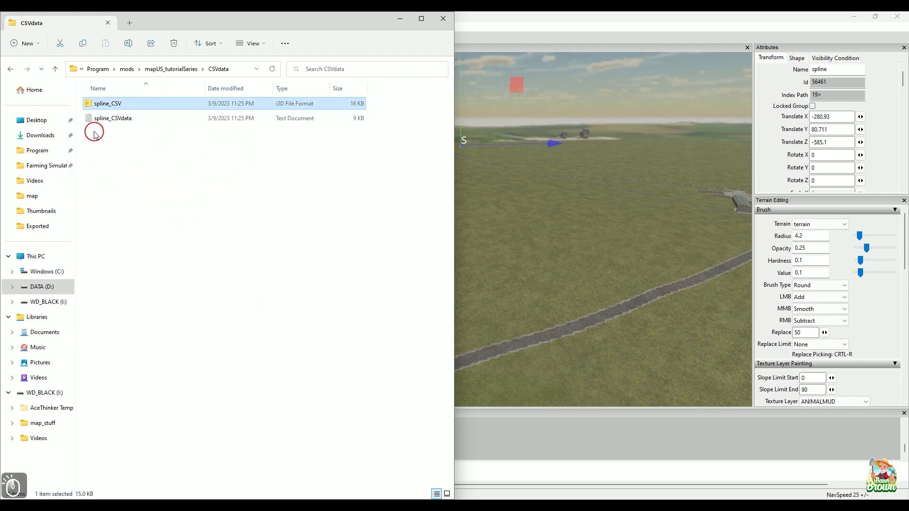
pyautogui.click(109, 105)
pyautogui.moveTo(109, 105); pyautogui.dragTo(560, 262)
pyautogui.click(402, 20)
pyautogui.click(401, 20)
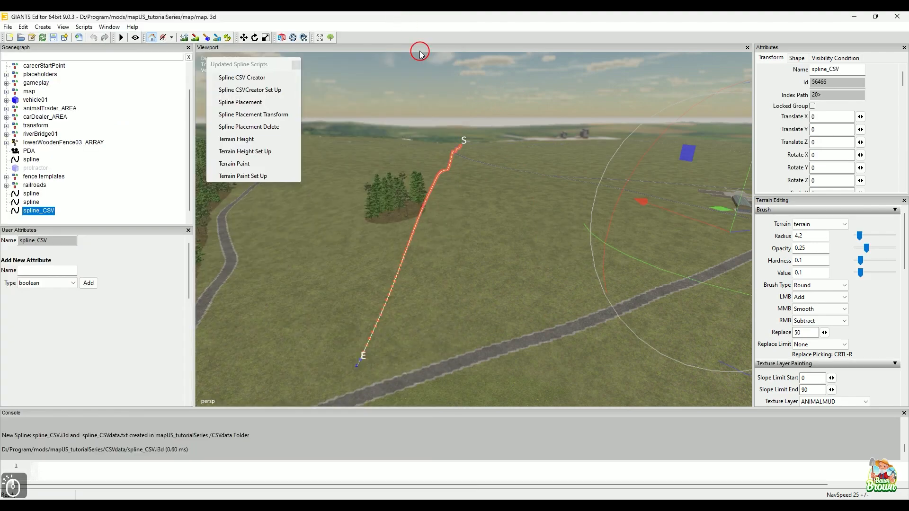
# Examine the imported spline_CSV close to the ground to check how it follows the terrain towards its E end
pyautogui.keyDown('alt'); pyautogui.moveTo(531, 260); pyautogui.dragTo(386, 267); pyautogui.keyUp('alt')
pyautogui.keyDown('alt'); pyautogui.moveTo(386, 266); pyautogui.dragTo(384, 206, button='right'); pyautogui.keyUp('alt')
pyautogui.keyDown('alt'); pyautogui.moveTo(384, 205); pyautogui.dragTo(277, 158); pyautogui.keyUp('alt')
pyautogui.keyDown('alt'); pyautogui.moveTo(566, 296); pyautogui.dragTo(426, 306); pyautogui.keyUp('alt')
pyautogui.keyDown('alt'); pyautogui.moveTo(620, 304); pyautogui.dragTo(303, 227); pyautogui.keyUp('alt')
pyautogui.keyDown('alt'); pyautogui.moveTo(568, 258); pyautogui.dragTo(582, 254); pyautogui.keyUp('alt')
pyautogui.keyDown('alt'); pyautogui.moveTo(403, 280); pyautogui.dragTo(562, 215, button='right'); pyautogui.keyUp('alt')
pyautogui.keyDown('alt'); pyautogui.moveTo(583, 220); pyautogui.dragTo(373, 298); pyautogui.keyUp('alt')
pyautogui.keyDown('alt'); pyautogui.moveTo(373, 298); pyautogui.dragTo(525, 228, button='right'); pyautogui.keyUp('alt')
pyautogui.keyDown('alt'); pyautogui.moveTo(428, 299); pyautogui.dragTo(475, 309); pyautogui.keyUp('alt')
pyautogui.keyDown('alt'); pyautogui.moveTo(444, 247); pyautogui.dragTo(418, 283); pyautogui.keyUp('alt')
pyautogui.keyDown('alt'); pyautogui.moveTo(417, 283); pyautogui.dragTo(594, 256, button='right'); pyautogui.keyUp('alt')
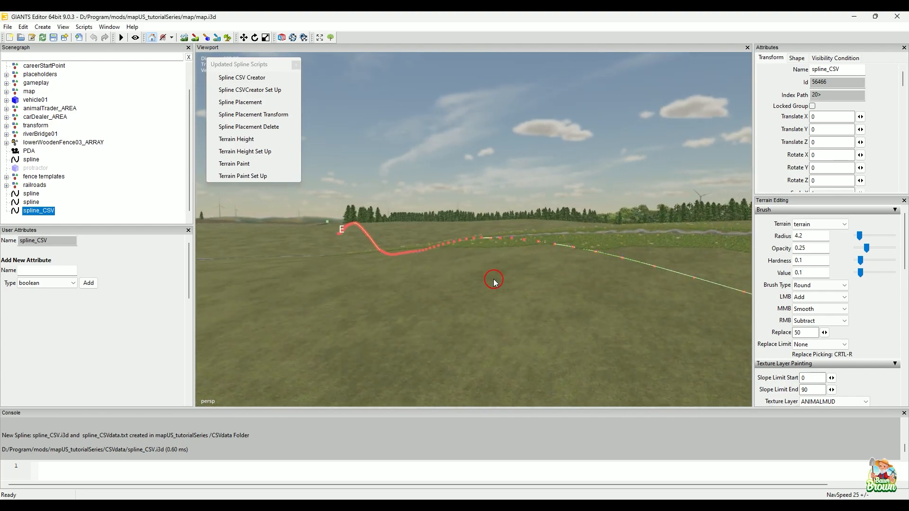
pyautogui.press('alt')
pyautogui.keyDown('alt'); pyautogui.moveTo(547, 326); pyautogui.dragTo(535, 337); pyautogui.keyUp('alt')
pyautogui.keyDown('alt'); pyautogui.moveTo(536, 336); pyautogui.dragTo(674, 270, button='right'); pyautogui.keyUp('alt')
pyautogui.moveTo(674, 270)
pyautogui.keyDown('alt'); pyautogui.mouseDown()
pyautogui.moveTo(495, 342)
pyautogui.moveTo(544, 290)
pyautogui.mouseUp(); pyautogui.keyUp('alt')
pyautogui.keyDown('alt'); pyautogui.moveTo(514, 227); pyautogui.dragTo(536, 294); pyautogui.keyUp('alt')
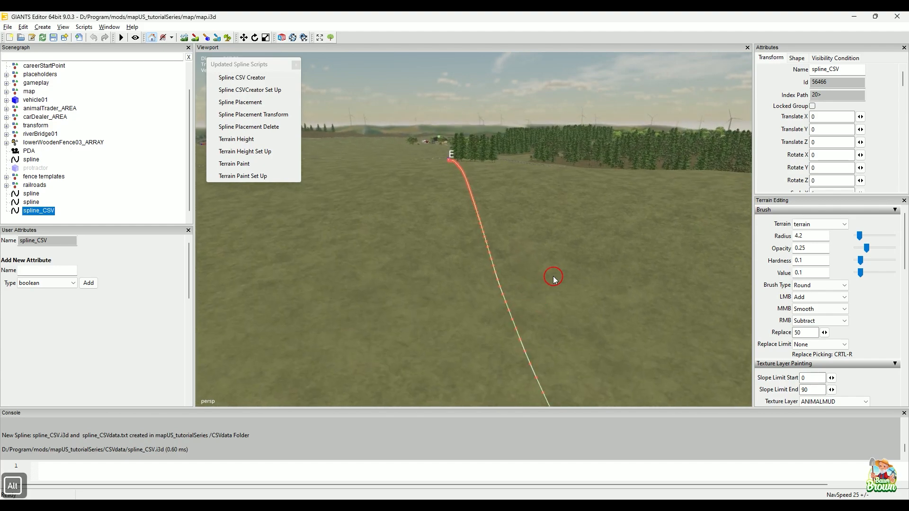
pyautogui.keyDown('alt'); pyautogui.moveTo(555, 281); pyautogui.dragTo(528, 252); pyautogui.keyUp('alt')
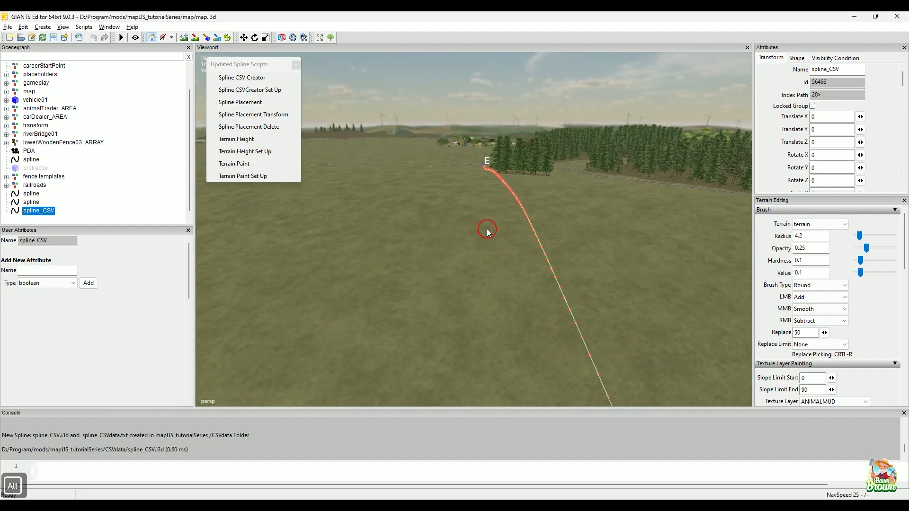
pyautogui.keyDown('alt'); pyautogui.moveTo(492, 251); pyautogui.dragTo(520, 416, button='middle'); pyautogui.keyUp('alt')
pyautogui.keyDown('alt'); pyautogui.moveTo(524, 225); pyautogui.dragTo(551, 443, button='middle'); pyautogui.keyUp('alt')
pyautogui.keyDown('alt'); pyautogui.moveTo(492, 199); pyautogui.dragTo(499, 434, button='middle'); pyautogui.keyUp('alt')
pyautogui.keyDown('alt'); pyautogui.moveTo(710, 128); pyautogui.dragTo(721, 201, button='middle'); pyautogui.keyUp('alt')
# Inspect the full run of spline_CSV between its E and S ends from above and from the side
pyautogui.keyDown('alt'); pyautogui.moveTo(426, 313); pyautogui.dragTo(565, 228, button='right'); pyautogui.keyUp('alt')
pyautogui.keyDown('alt'); pyautogui.moveTo(531, 253); pyautogui.dragTo(420, 276); pyautogui.keyUp('alt')
pyautogui.keyDown('alt'); pyautogui.moveTo(419, 276); pyautogui.dragTo(639, 155, button='right'); pyautogui.keyUp('alt')
pyautogui.keyDown('alt'); pyautogui.moveTo(611, 208); pyautogui.dragTo(555, 250); pyautogui.keyUp('alt')
pyautogui.keyDown('alt'); pyautogui.moveTo(555, 249); pyautogui.dragTo(503, 256, button='right'); pyautogui.keyUp('alt')
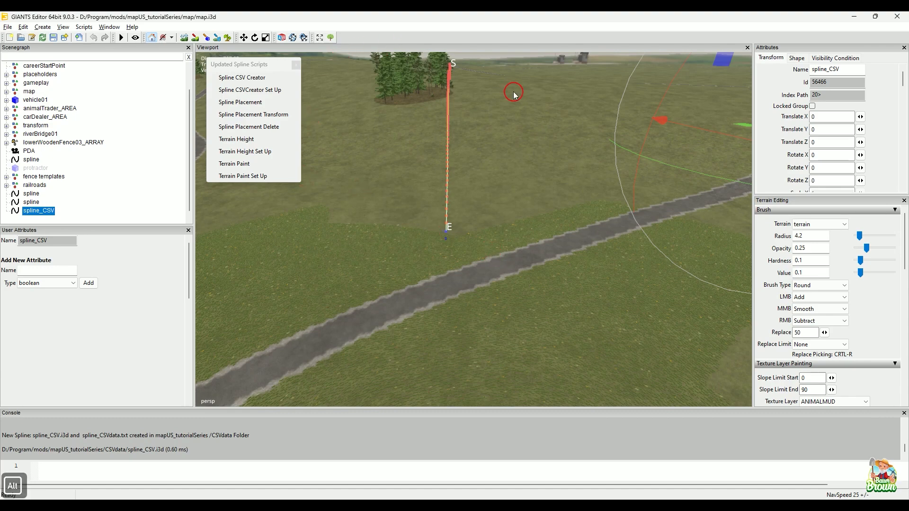
pyautogui.keyDown('alt'); pyautogui.moveTo(513, 95); pyautogui.dragTo(528, 154, button='right'); pyautogui.keyUp('alt')
pyautogui.keyDown('alt'); pyautogui.moveTo(526, 151); pyautogui.dragTo(399, 263, button='middle'); pyautogui.keyUp('alt')
pyautogui.keyDown('alt'); pyautogui.moveTo(504, 233); pyautogui.dragTo(345, 197, button='middle'); pyautogui.keyUp('alt')
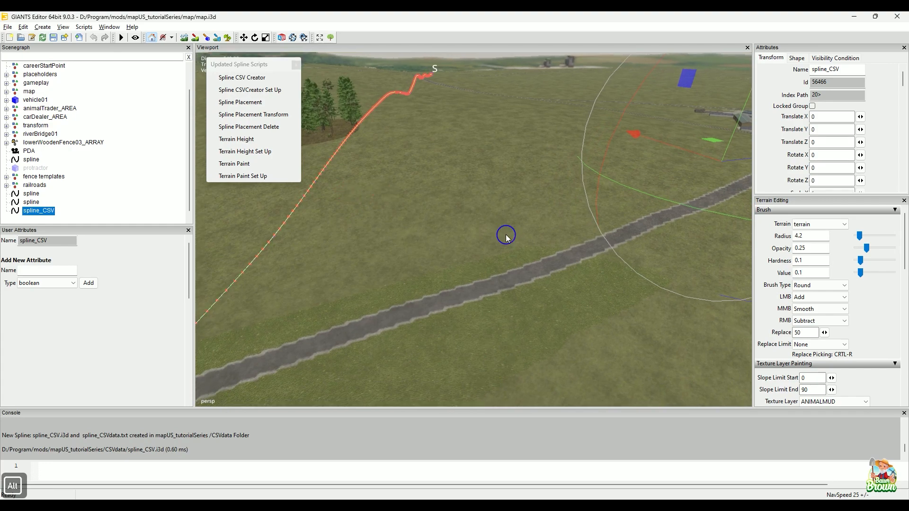
pyautogui.keyDown('alt'); pyautogui.moveTo(505, 238); pyautogui.dragTo(495, 235); pyautogui.keyUp('alt')
pyautogui.keyDown('alt'); pyautogui.moveTo(490, 274); pyautogui.dragTo(434, 169, button='middle'); pyautogui.keyUp('alt')
pyautogui.keyDown('alt'); pyautogui.moveTo(476, 227); pyautogui.dragTo(453, 212); pyautogui.keyUp('alt')
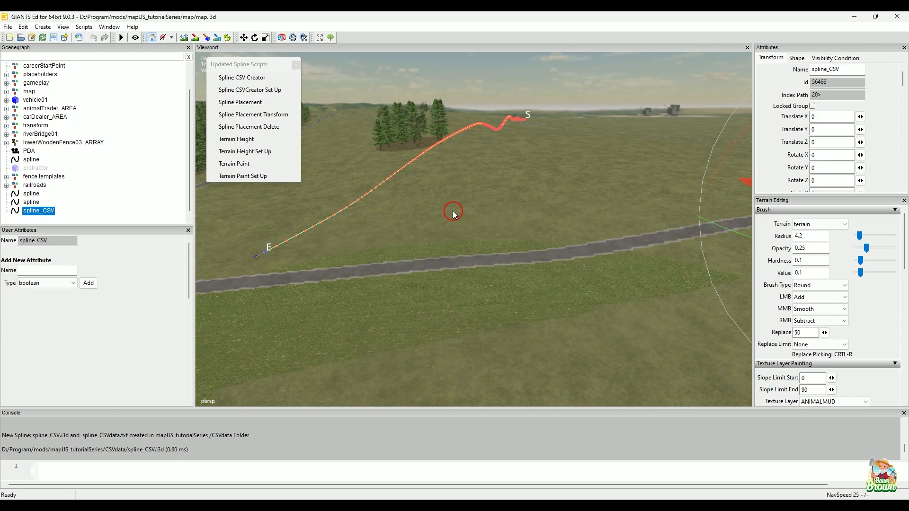
pyautogui.keyDown('alt'); pyautogui.moveTo(465, 211); pyautogui.dragTo(392, 299); pyautogui.keyUp('alt')
pyautogui.keyDown('alt'); pyautogui.moveTo(392, 298); pyautogui.dragTo(539, 217, button='right'); pyautogui.keyUp('alt')
pyautogui.keyDown('alt'); pyautogui.moveTo(511, 269); pyautogui.dragTo(570, 229, button='middle'); pyautogui.keyUp('alt')
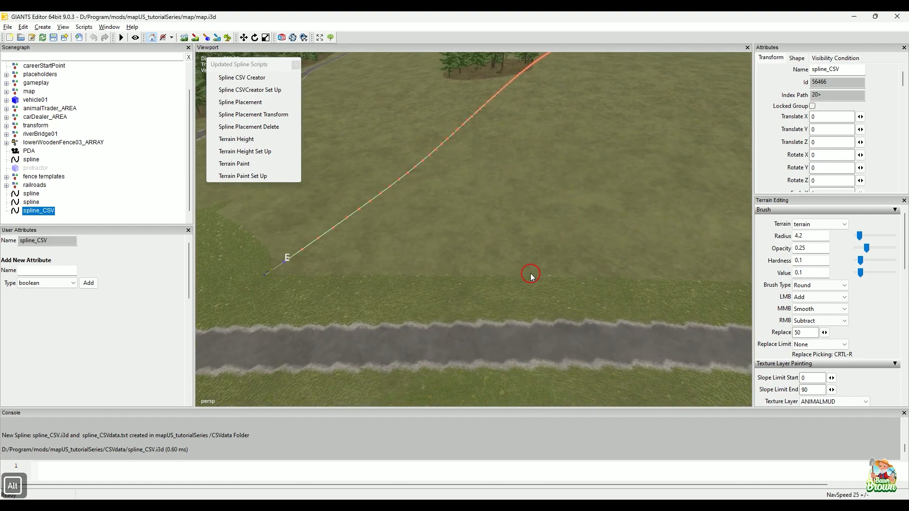
pyautogui.keyDown('alt'); pyautogui.moveTo(502, 211); pyautogui.dragTo(537, 227); pyautogui.keyUp('alt')
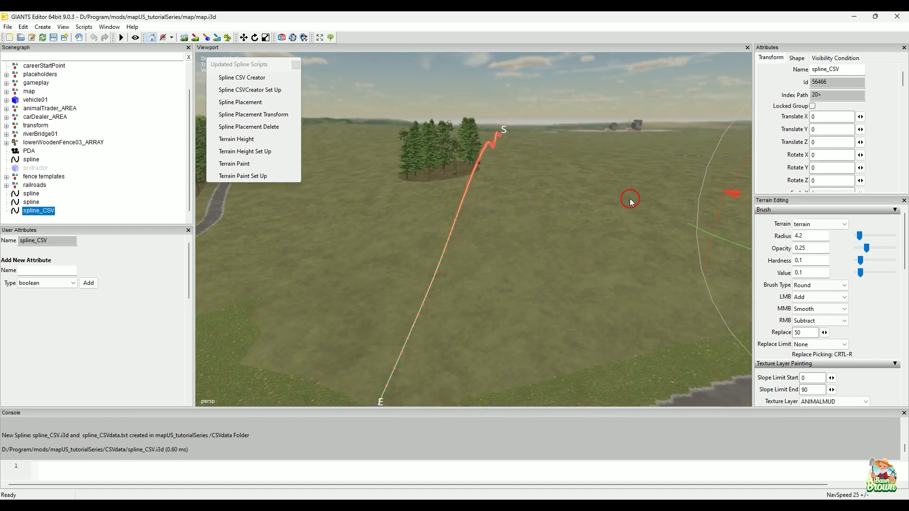
# Delete the imported spline_CSV from the scene
pyautogui.keyDown('alt'); pyautogui.moveTo(627, 191); pyautogui.dragTo(404, 317); pyautogui.keyUp('alt')
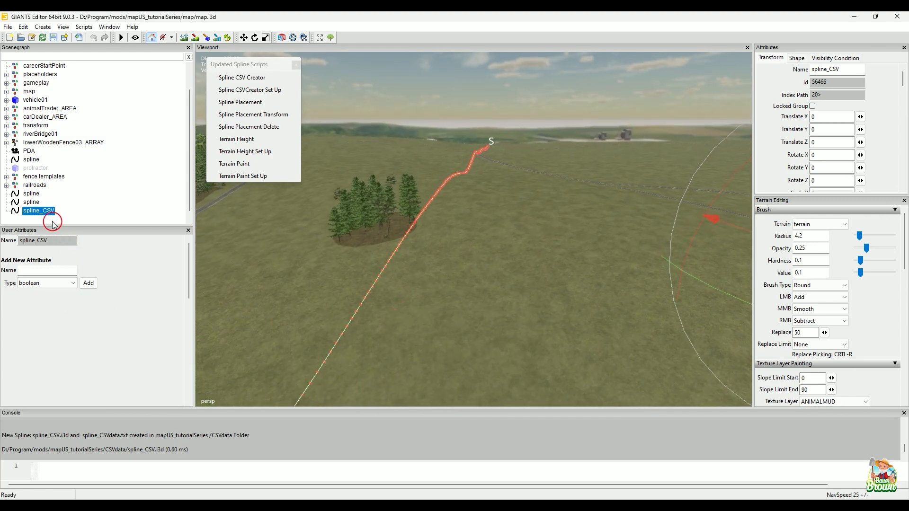
pyautogui.press('Delete')
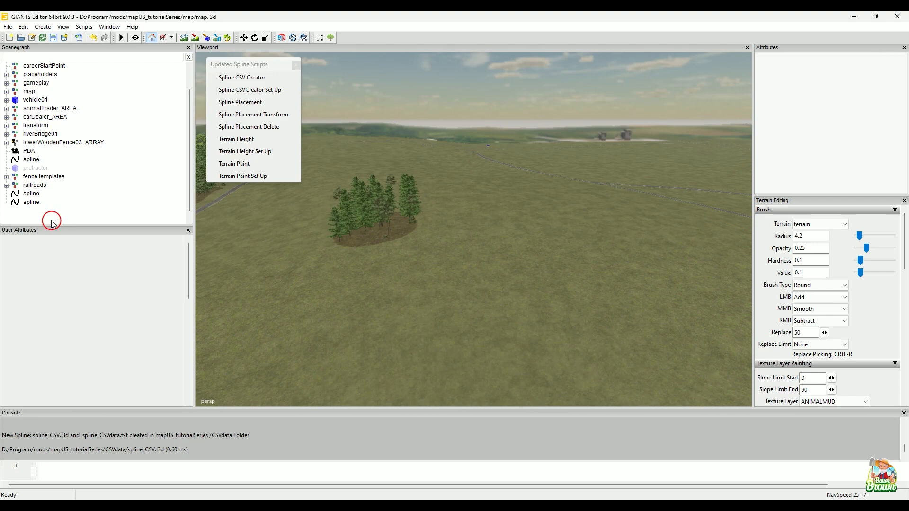
# Locate the splines near the railroad tracks and select the last spline in the Scenegraph, which carries the CSV Creator attributes
pyautogui.keyDown('alt'); pyautogui.moveTo(560, 239); pyautogui.dragTo(299, 91); pyautogui.keyUp('alt')
pyautogui.keyDown('alt'); pyautogui.moveTo(470, 232); pyautogui.dragTo(355, 307); pyautogui.keyUp('alt')
pyautogui.keyDown('alt'); pyautogui.moveTo(478, 256); pyautogui.dragTo(407, 306); pyautogui.keyUp('alt')
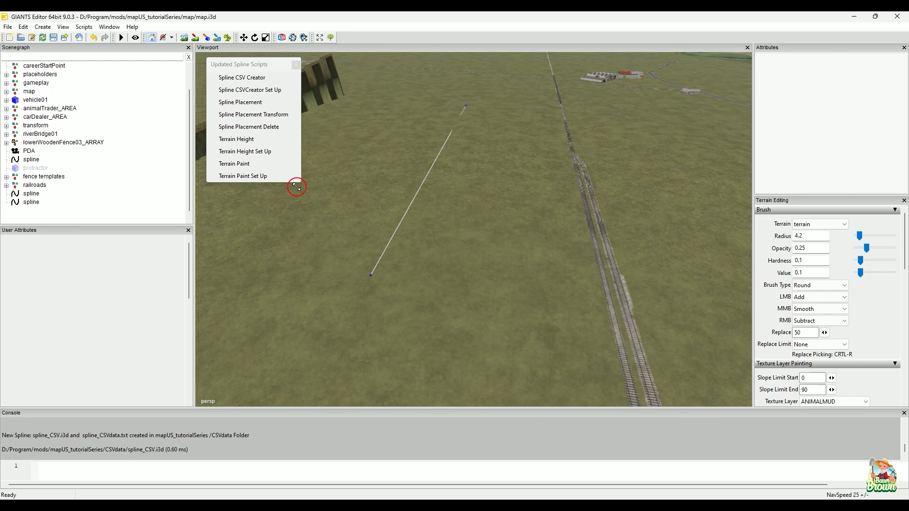
pyautogui.click(32, 202)
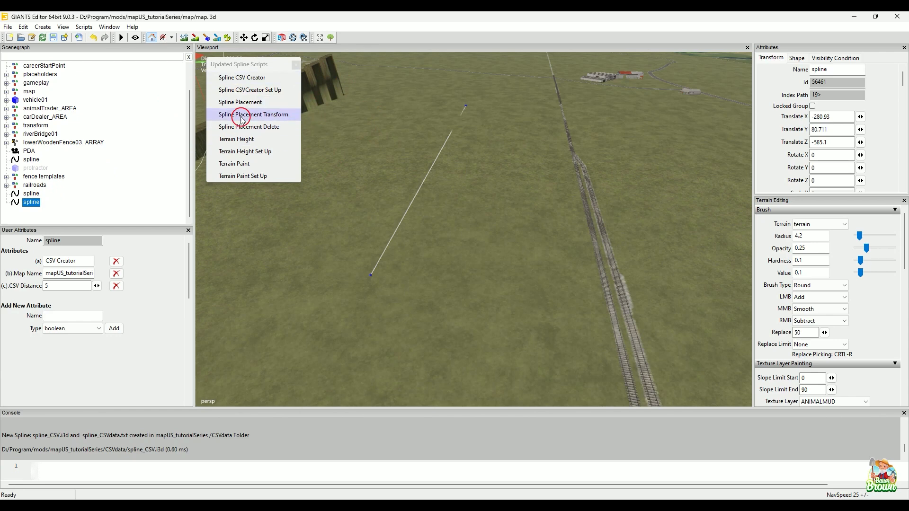
pyautogui.keyDown('alt'); pyautogui.moveTo(401, 255); pyautogui.dragTo(463, 355); pyautogui.keyUp('alt')
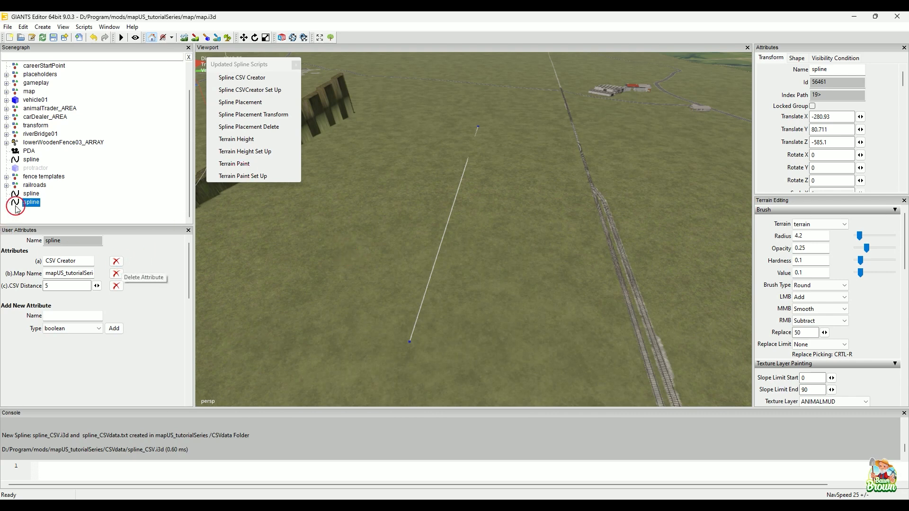
pyautogui.click(31, 194)
pyautogui.click(30, 203)
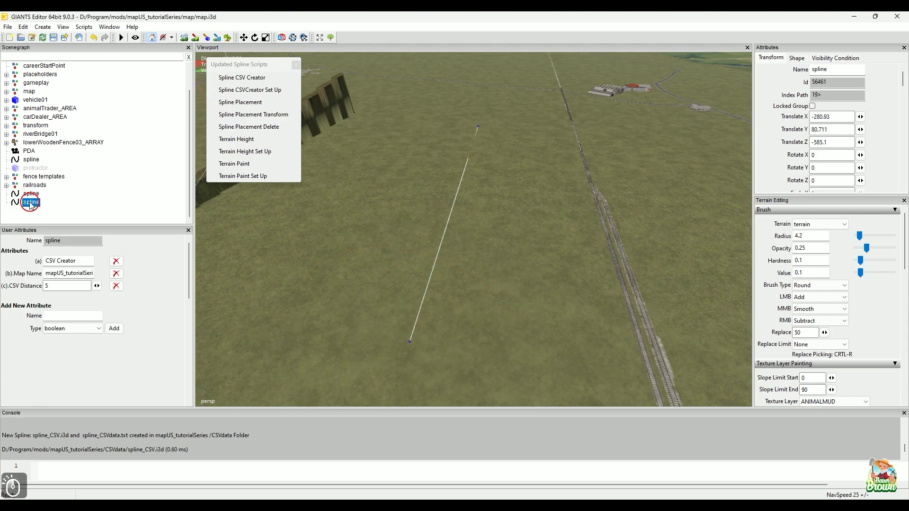
# Delete the last spline in the scene, the one carrying the CSV Creator attributes
pyautogui.keyDown('alt'); pyautogui.moveTo(377, 228); pyautogui.dragTo(352, 225); pyautogui.keyUp('alt')
pyautogui.press('Delete')
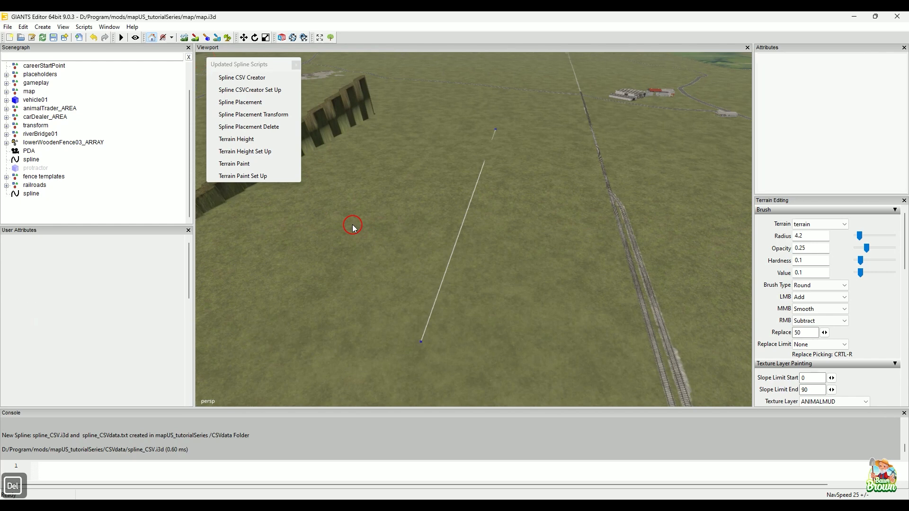
# Add the terrain height and terrain paint attributes to the remaining last spline with the Terrain Height Set Up and Terrain Paint Set Up scripts
pyautogui.click(28, 194)
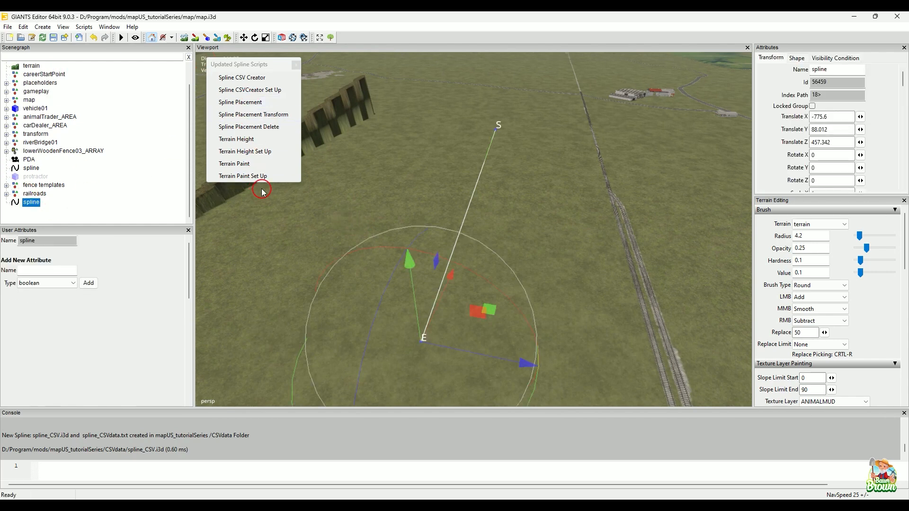
pyautogui.click(250, 163)
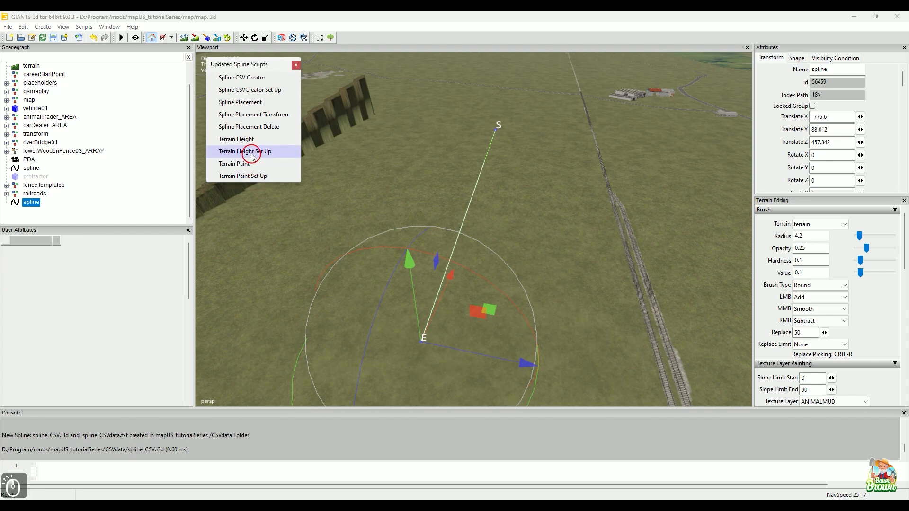
pyautogui.click(251, 180)
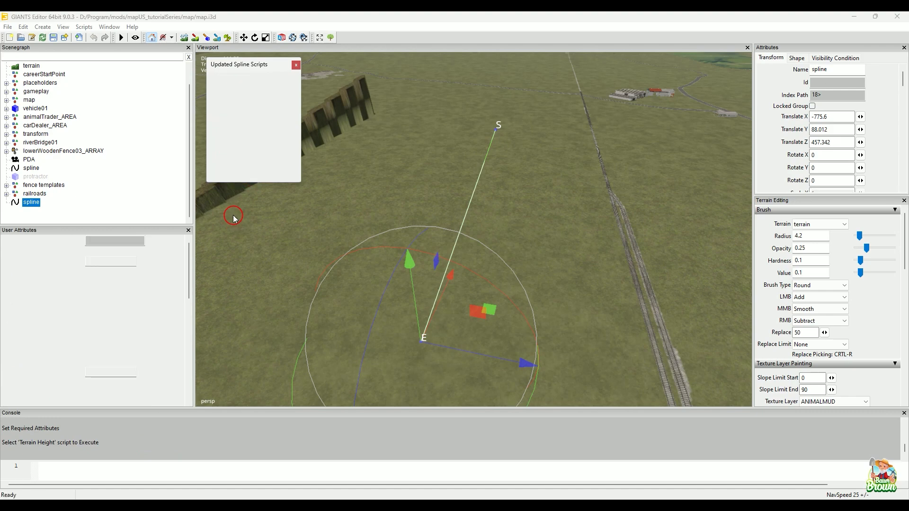
pyautogui.click(158, 298)
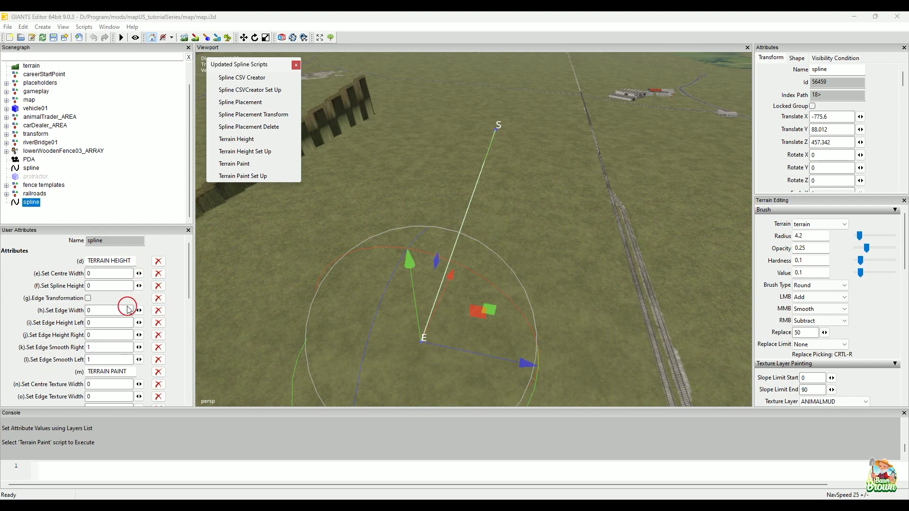
pyautogui.scroll(-5, 118, 325)
pyautogui.scroll(5, 118, 327)
pyautogui.click(74, 263)
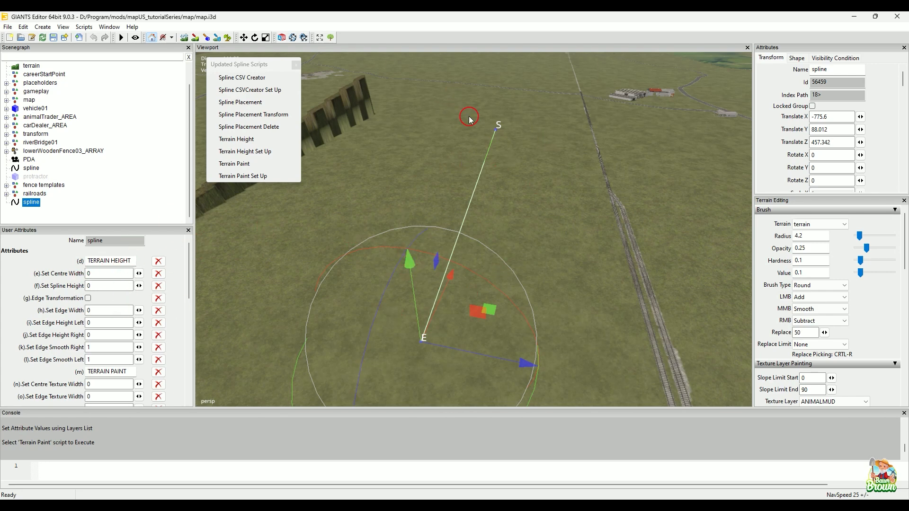
# Examine the spline's terrain attributes and the ground around the spline, fence, railway and nearby road
pyautogui.keyDown('alt'); pyautogui.moveTo(422, 169); pyautogui.dragTo(666, 228); pyautogui.keyUp('alt')
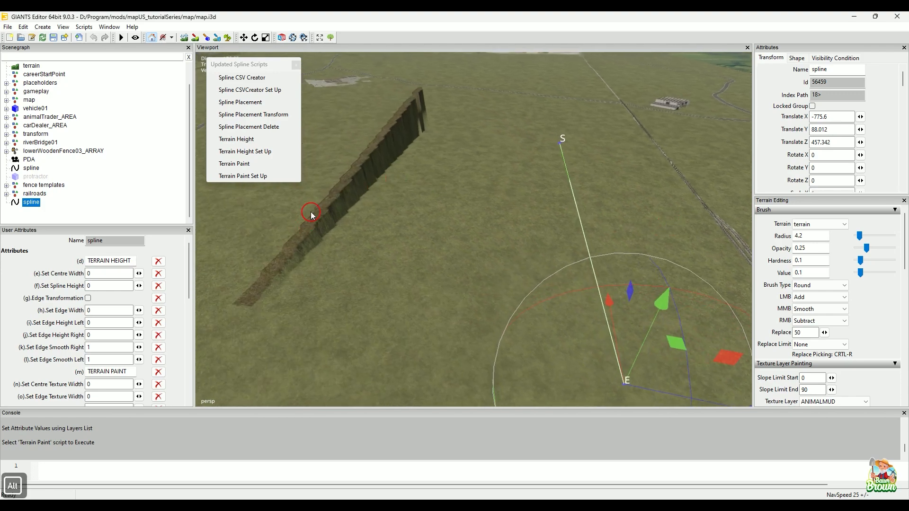
pyautogui.keyDown('alt'); pyautogui.moveTo(417, 254); pyautogui.dragTo(284, 168); pyautogui.keyUp('alt')
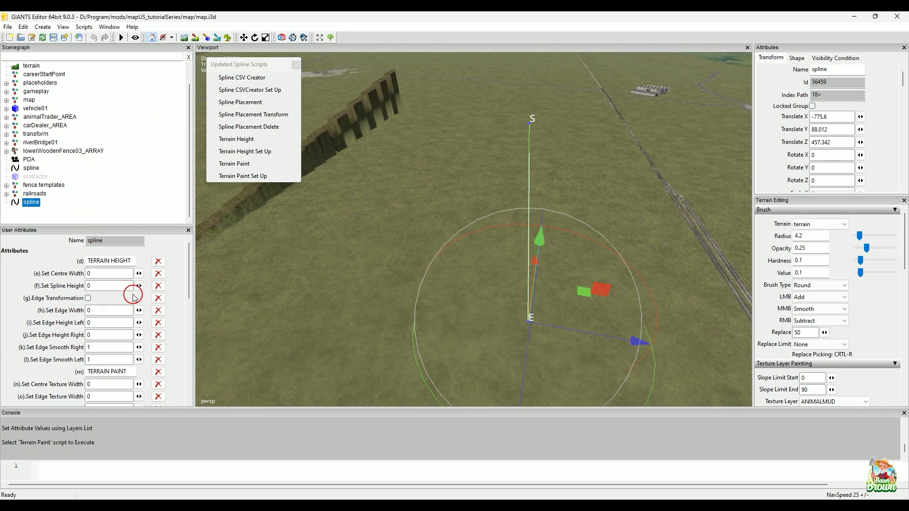
pyautogui.scroll(-2, 134, 296)
pyautogui.scroll(2, 116, 303)
pyautogui.keyDown('alt'); pyautogui.moveTo(505, 137); pyautogui.dragTo(552, 203); pyautogui.keyUp('alt')
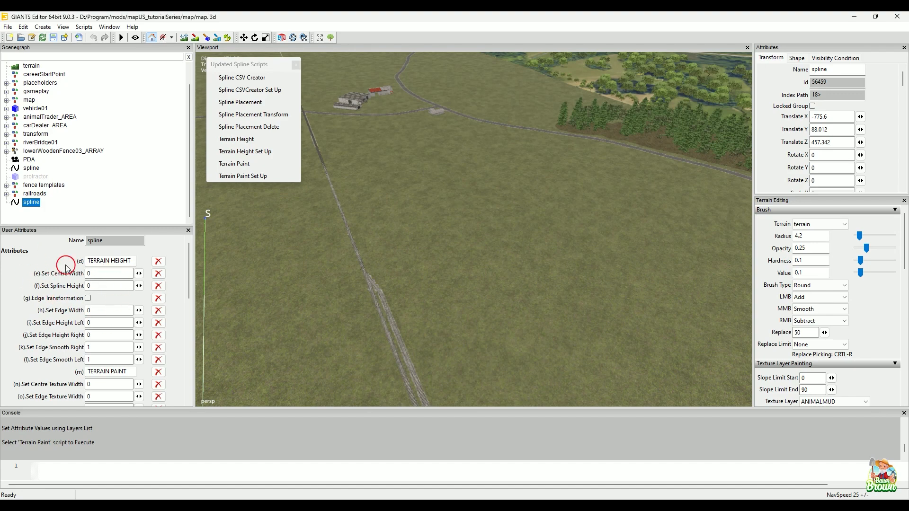
pyautogui.keyDown('alt'); pyautogui.moveTo(556, 207); pyautogui.dragTo(440, 265); pyautogui.keyUp('alt')
pyautogui.keyDown('alt'); pyautogui.moveTo(433, 206); pyautogui.dragTo(453, 277); pyautogui.keyUp('alt')
pyautogui.keyDown('alt'); pyautogui.moveTo(453, 277); pyautogui.dragTo(415, 252, button='right'); pyautogui.keyUp('alt')
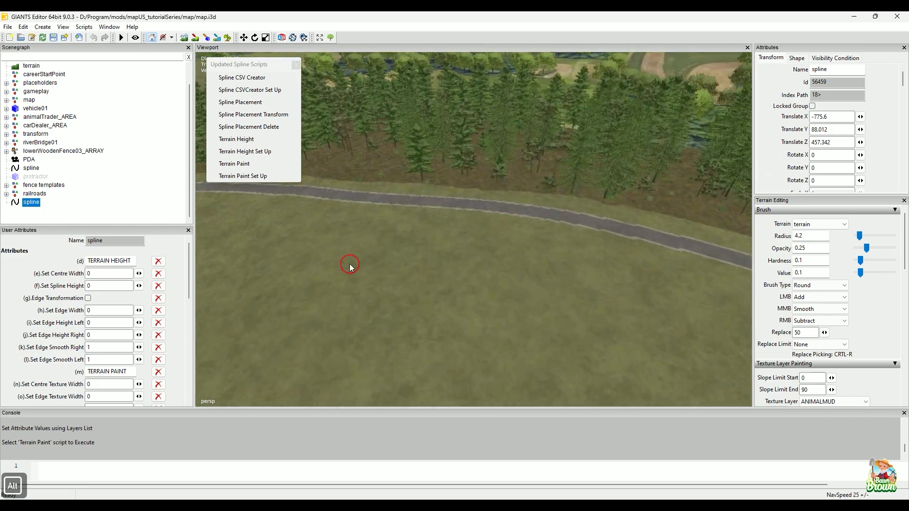
pyautogui.keyDown('alt'); pyautogui.moveTo(518, 269); pyautogui.dragTo(316, 261); pyautogui.keyUp('alt')
pyautogui.keyDown('alt'); pyautogui.moveTo(317, 261); pyautogui.dragTo(475, 191, button='right'); pyautogui.keyUp('alt')
pyautogui.keyDown('alt'); pyautogui.moveTo(475, 191); pyautogui.dragTo(450, 90); pyautogui.keyUp('alt')
pyautogui.keyDown('alt'); pyautogui.moveTo(450, 89); pyautogui.dragTo(435, 214, button='right'); pyautogui.keyUp('alt')
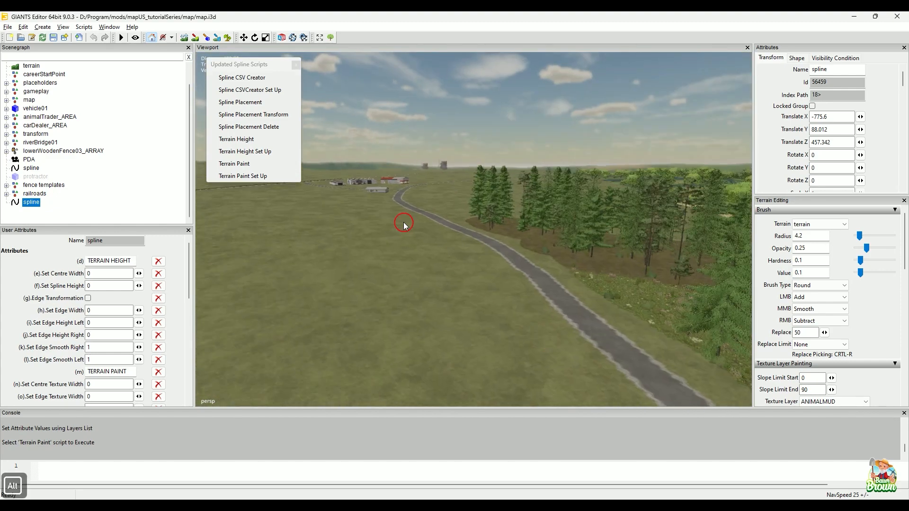
pyautogui.keyDown('alt'); pyautogui.moveTo(404, 223); pyautogui.dragTo(521, 243, button='middle'); pyautogui.keyUp('alt')
pyautogui.keyDown('alt'); pyautogui.moveTo(521, 243); pyautogui.dragTo(481, 125); pyautogui.keyUp('alt')
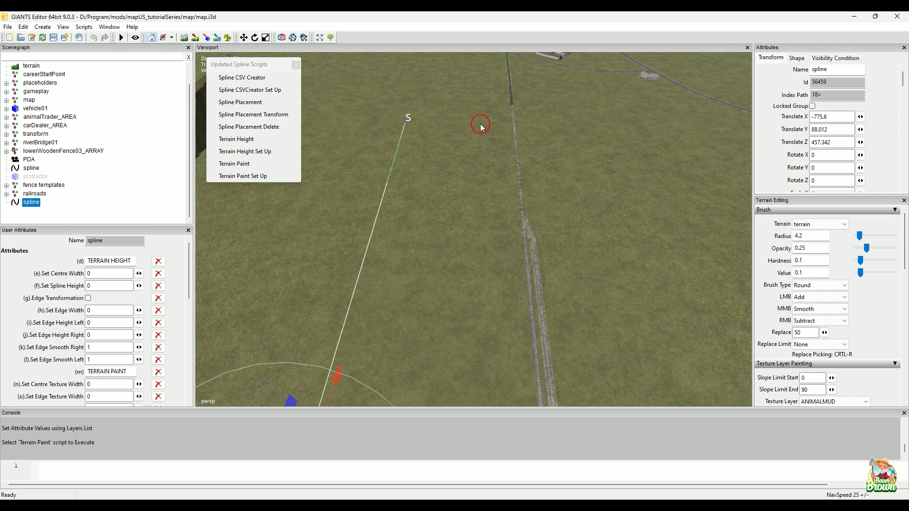
pyautogui.press('alt')
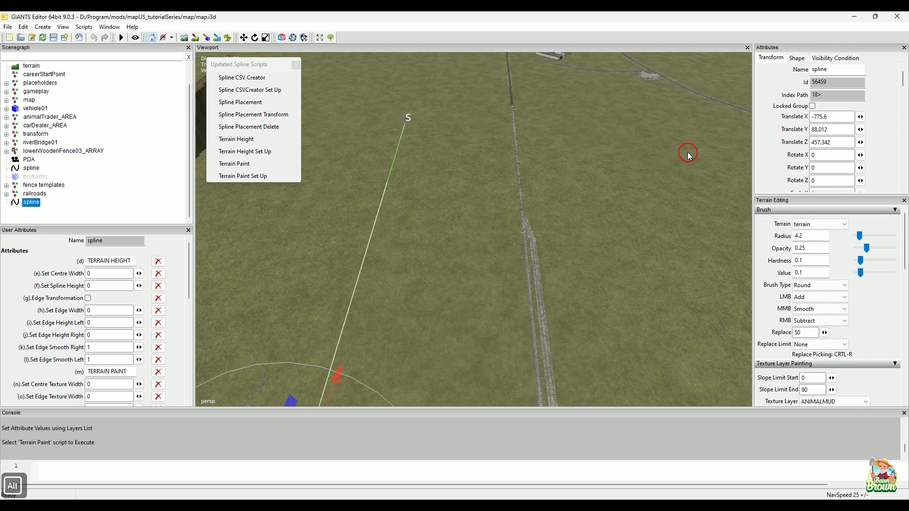
pyautogui.keyDown('alt'); pyautogui.moveTo(631, 142); pyautogui.dragTo(513, 246); pyautogui.keyUp('alt')
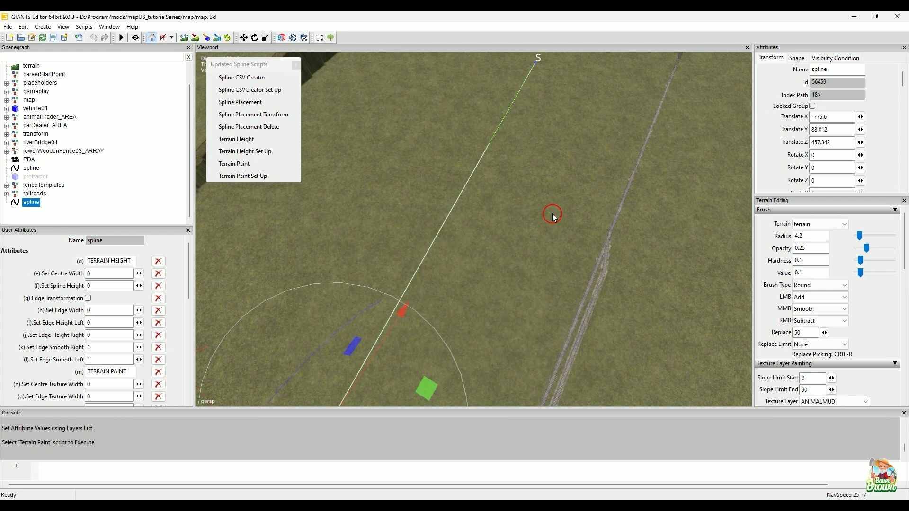
# Set the spline's centre width to 8 and run the Terrain Height script on it
pyautogui.doubleClick(108, 274)
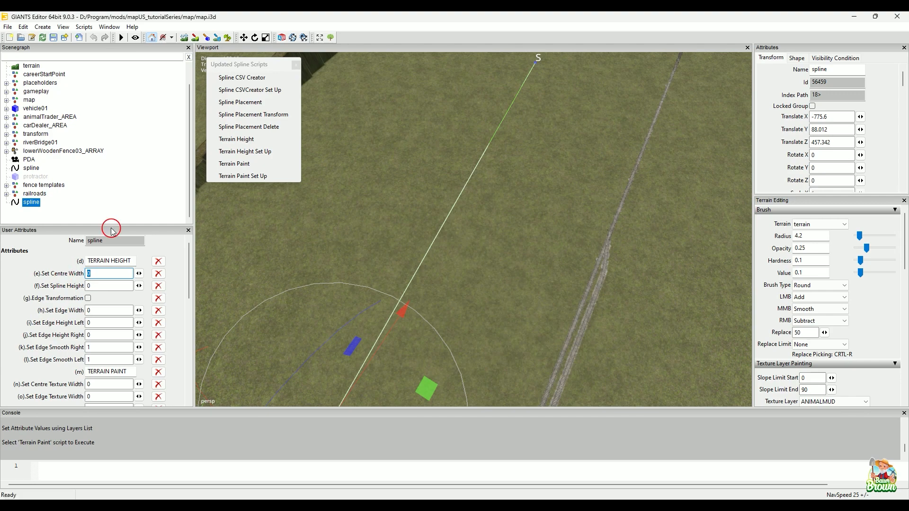
pyautogui.write('8')
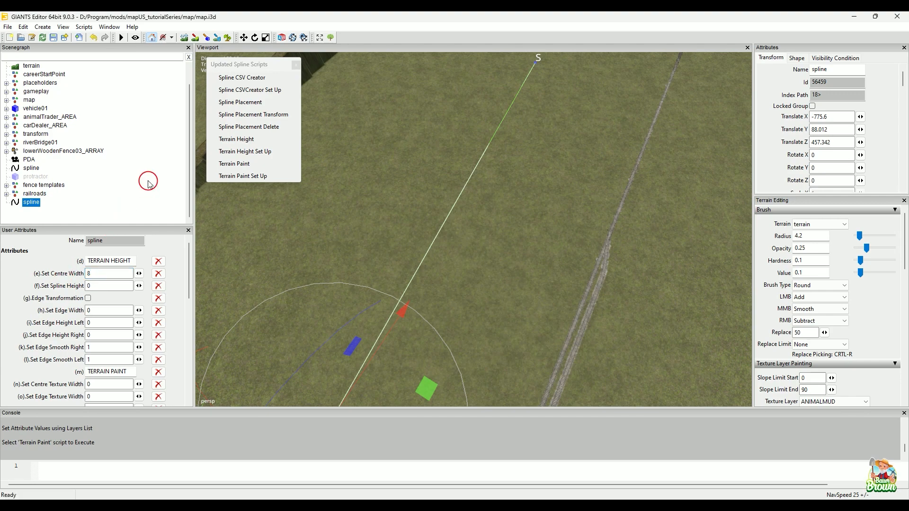
pyautogui.keyDown('alt'); pyautogui.moveTo(306, 257); pyautogui.dragTo(338, 253); pyautogui.keyUp('alt')
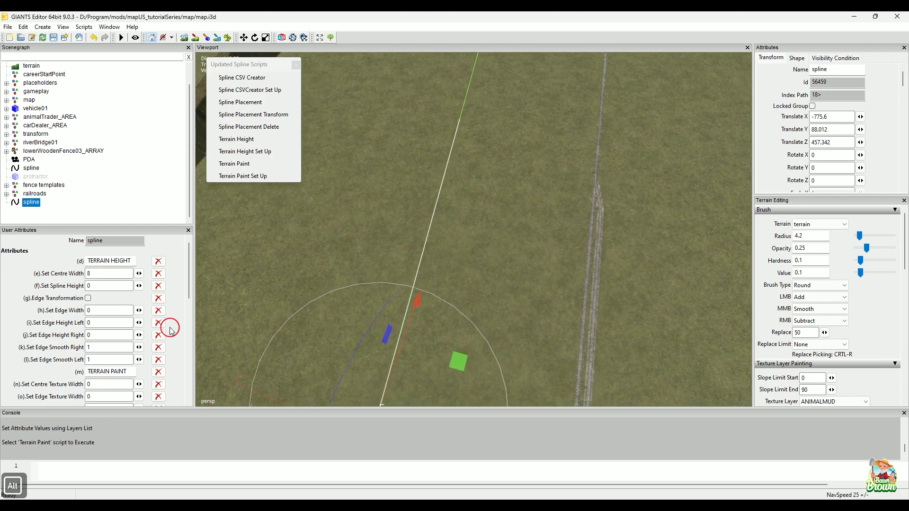
pyautogui.click(247, 140)
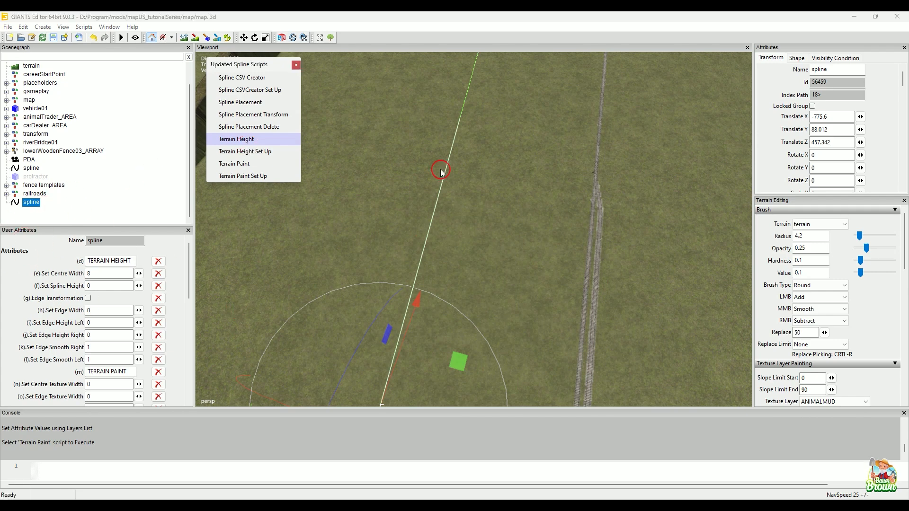
pyautogui.press('alt')
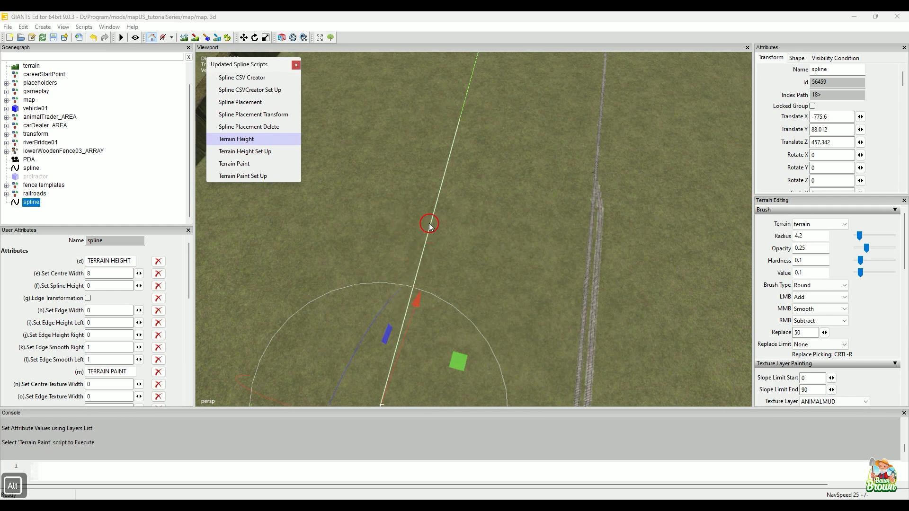
pyautogui.press('alt')
# Examine the reshaped terrain along the spline, from its end point to its start point
pyautogui.keyDown('alt'); pyautogui.moveTo(366, 263); pyautogui.dragTo(379, 265); pyautogui.keyUp('alt')
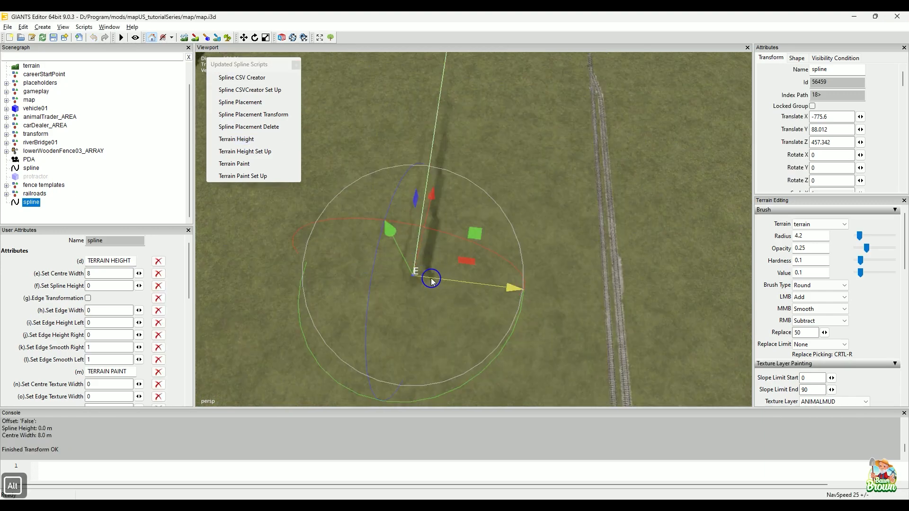
pyautogui.keyDown('alt'); pyautogui.moveTo(315, 283); pyautogui.dragTo(471, 269, button='right'); pyautogui.keyUp('alt')
pyautogui.keyDown('alt'); pyautogui.moveTo(471, 270); pyautogui.dragTo(577, 196, button='middle'); pyautogui.keyUp('alt')
pyautogui.keyDown('alt'); pyautogui.moveTo(474, 308); pyautogui.dragTo(527, 240); pyautogui.keyUp('alt')
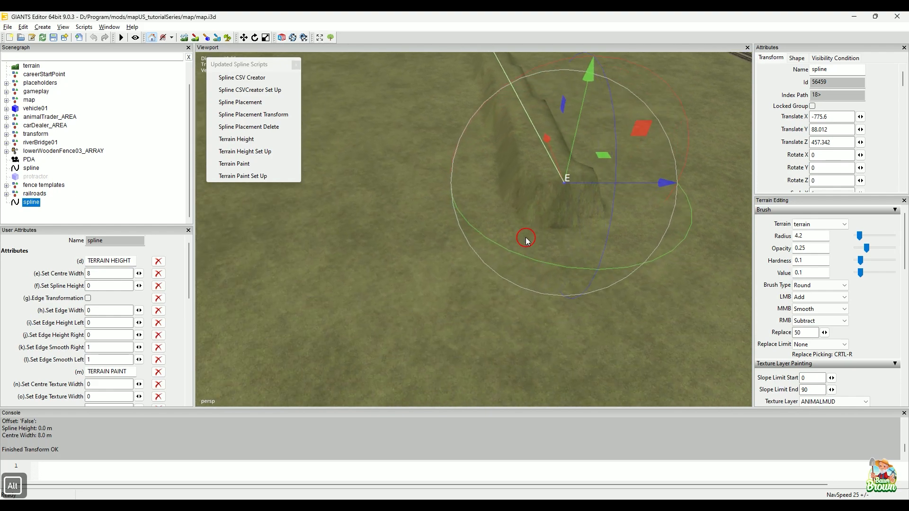
pyautogui.keyDown('alt'); pyautogui.moveTo(467, 314); pyautogui.dragTo(472, 271); pyautogui.keyUp('alt')
pyautogui.keyDown('alt'); pyautogui.moveTo(412, 298); pyautogui.dragTo(523, 242); pyautogui.keyUp('alt')
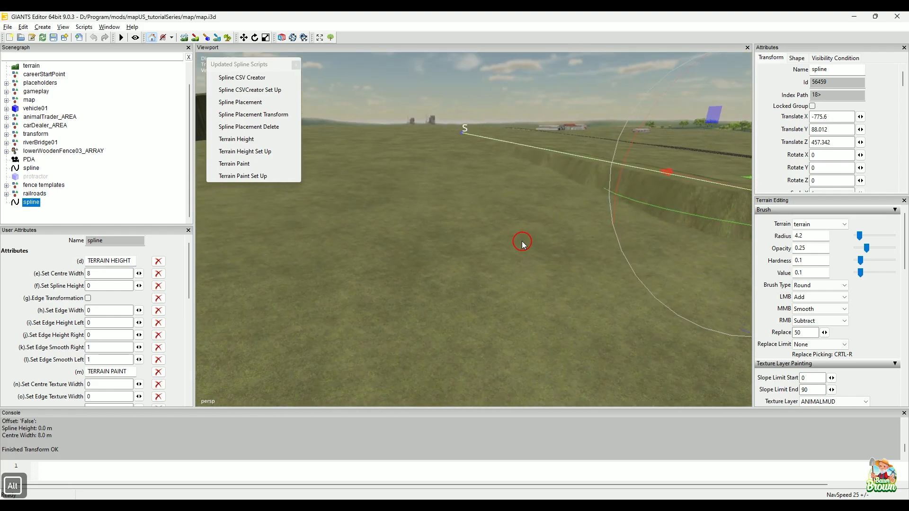
pyautogui.keyDown('alt'); pyautogui.moveTo(524, 246); pyautogui.dragTo(297, 217); pyautogui.keyUp('alt')
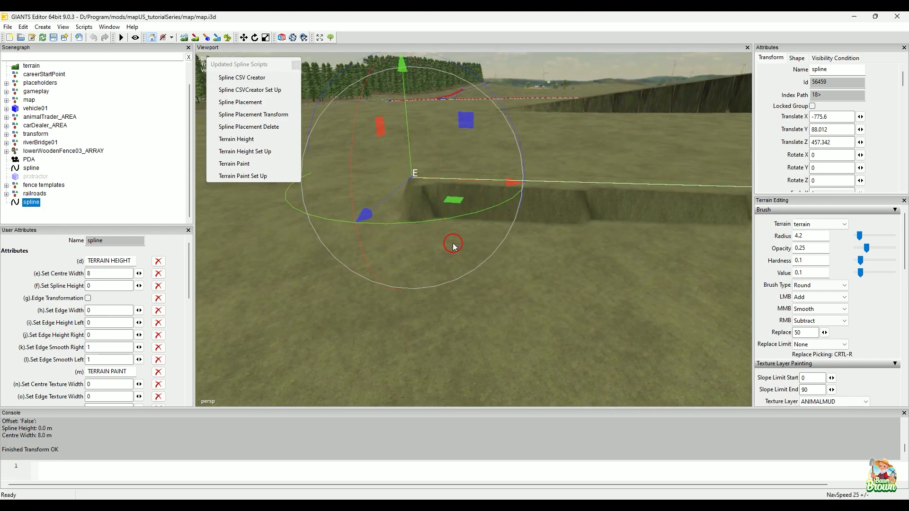
pyautogui.keyDown('alt'); pyautogui.moveTo(497, 257); pyautogui.dragTo(475, 305); pyautogui.keyUp('alt')
pyautogui.keyDown('alt'); pyautogui.moveTo(584, 217); pyautogui.dragTo(560, 291); pyautogui.keyUp('alt')
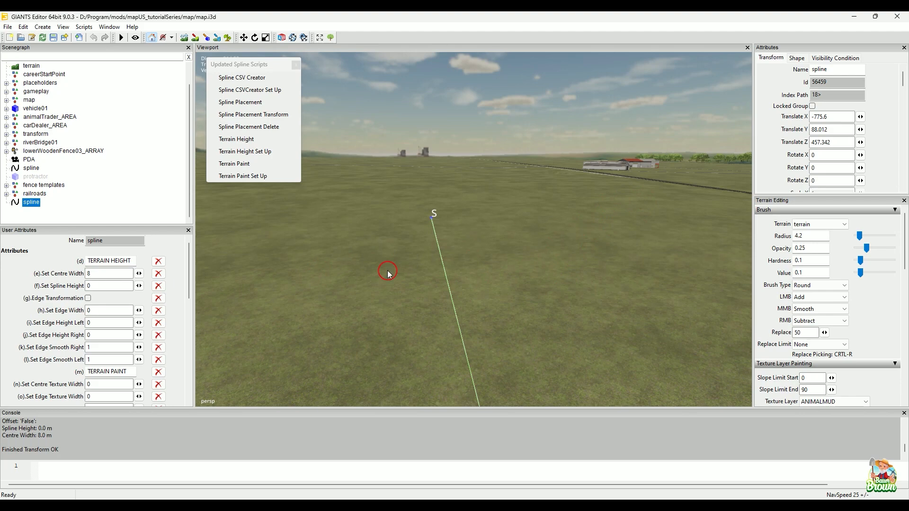
pyautogui.press('alt')
pyautogui.keyDown('alt'); pyautogui.moveTo(627, 284); pyautogui.dragTo(400, 364); pyautogui.keyUp('alt')
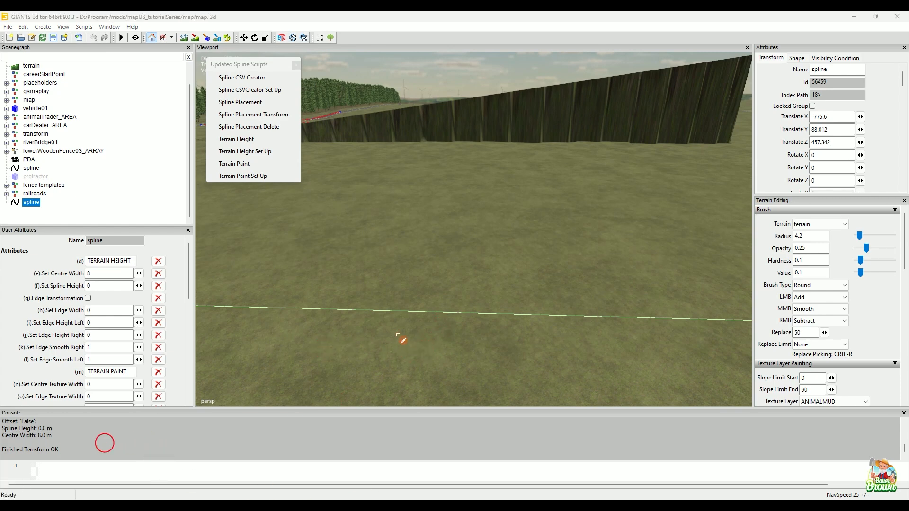
pyautogui.moveTo(346, 275); pyautogui.dragTo(417, 274)
pyautogui.moveTo(309, 364); pyautogui.dragTo(410, 368)
pyautogui.press('alt')
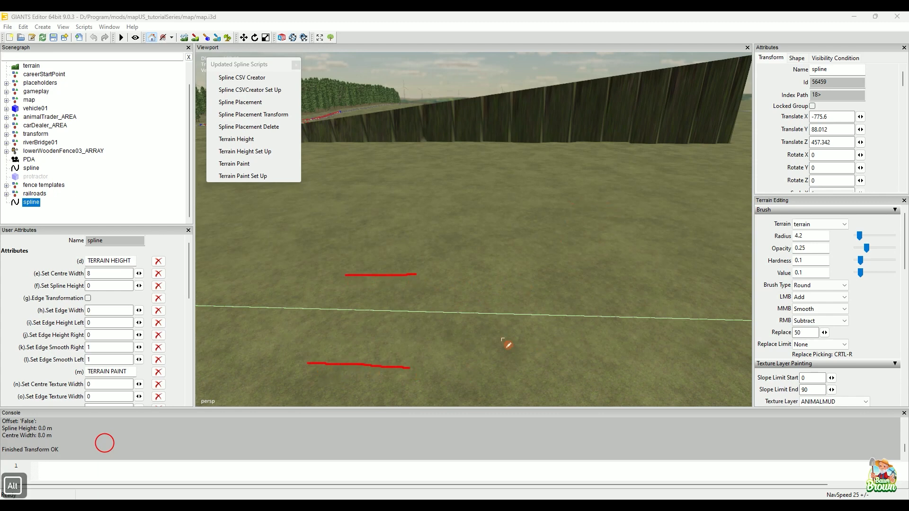
pyautogui.moveTo(257, 308); pyautogui.dragTo(557, 317)
pyautogui.moveTo(500, 289)
pyautogui.mouseDown()
pyautogui.moveTo(569, 324)
pyautogui.moveTo(517, 347)
pyautogui.mouseUp()
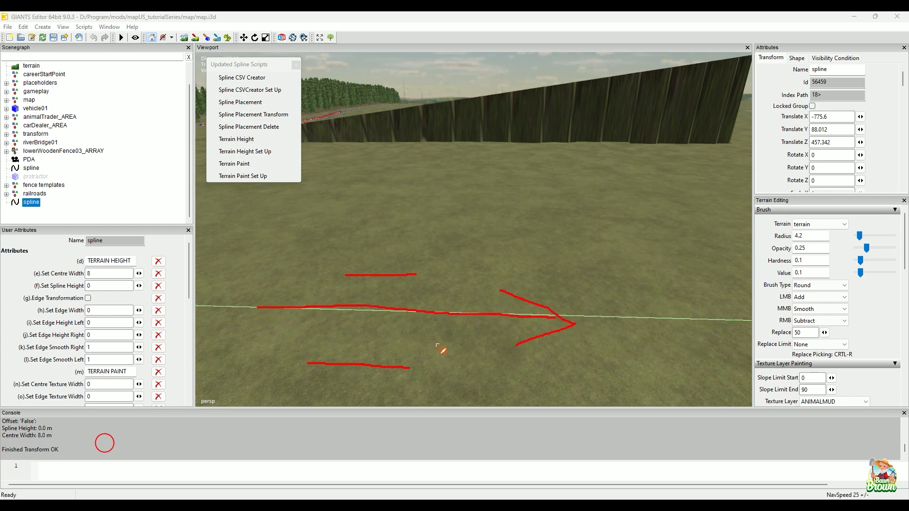
pyautogui.moveTo(385, 284); pyautogui.dragTo(369, 354)
pyautogui.press('Escape')
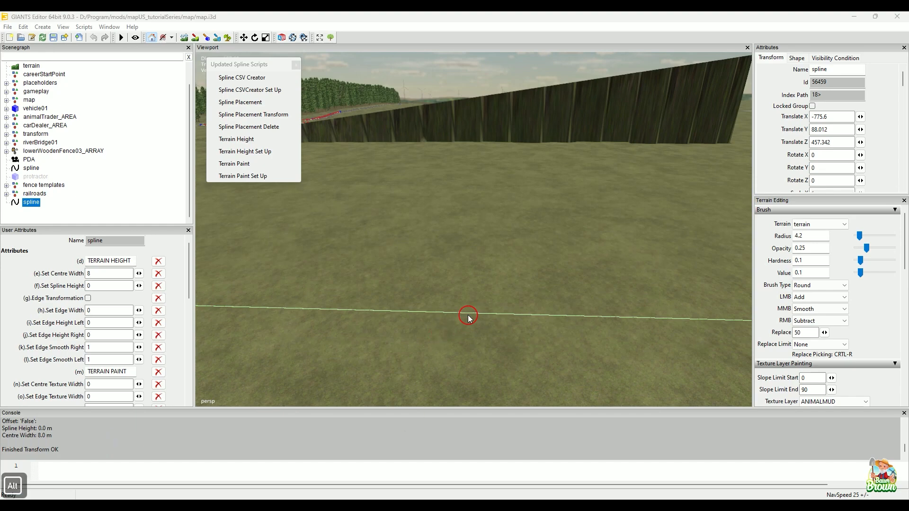
# Inspect the width and steep sides of the terrain transform close up at the spline's end point
pyautogui.keyDown('alt'); pyautogui.moveTo(447, 306); pyautogui.dragTo(339, 284); pyautogui.keyUp('alt')
pyautogui.keyDown('alt'); pyautogui.moveTo(339, 284); pyautogui.dragTo(464, 346, button='middle'); pyautogui.keyUp('alt')
pyautogui.keyDown('alt'); pyautogui.moveTo(381, 325); pyautogui.dragTo(384, 379, button='middle'); pyautogui.keyUp('alt')
pyautogui.keyDown('alt'); pyautogui.moveTo(479, 299); pyautogui.dragTo(514, 301); pyautogui.keyUp('alt')
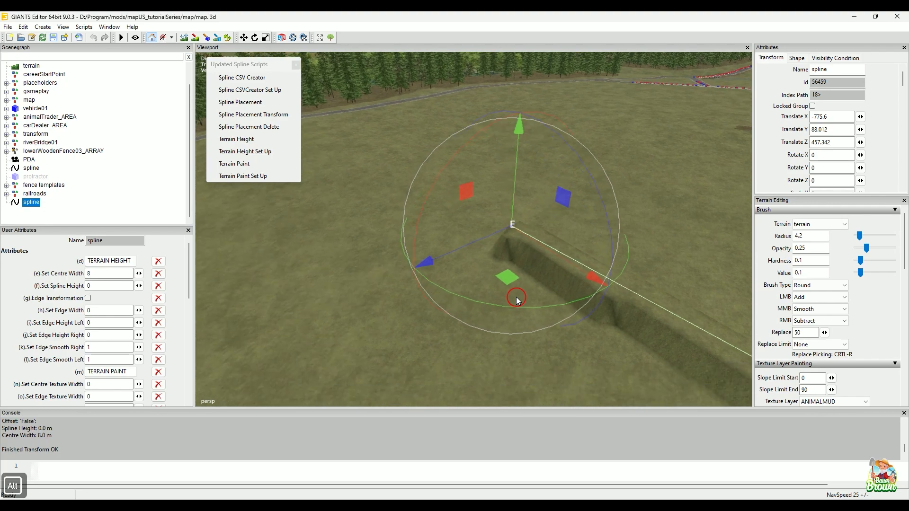
pyautogui.keyDown('alt'); pyautogui.moveTo(513, 302); pyautogui.dragTo(530, 277, button='middle'); pyautogui.keyUp('alt')
pyautogui.keyDown('alt'); pyautogui.moveTo(506, 283); pyautogui.dragTo(539, 290); pyautogui.keyUp('alt')
pyautogui.click(98, 446)
pyautogui.moveTo(487, 213)
pyautogui.mouseDown()
pyautogui.moveTo(515, 221)
pyautogui.moveTo(497, 246)
pyautogui.mouseUp()
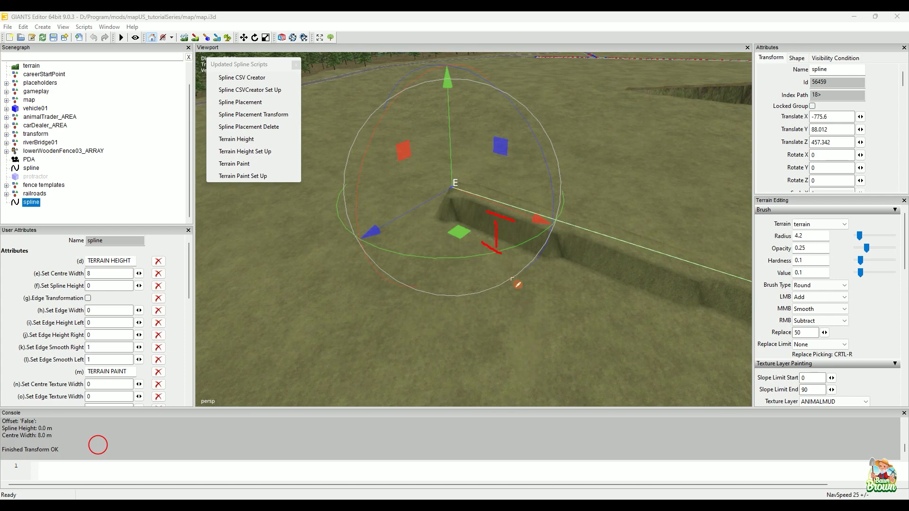
pyautogui.moveTo(453, 185)
pyautogui.mouseDown()
pyautogui.moveTo(475, 209)
pyautogui.moveTo(461, 188)
pyautogui.mouseUp()
pyautogui.keyDown('alt'); pyautogui.moveTo(443, 290); pyautogui.dragTo(510, 282); pyautogui.keyUp('alt')
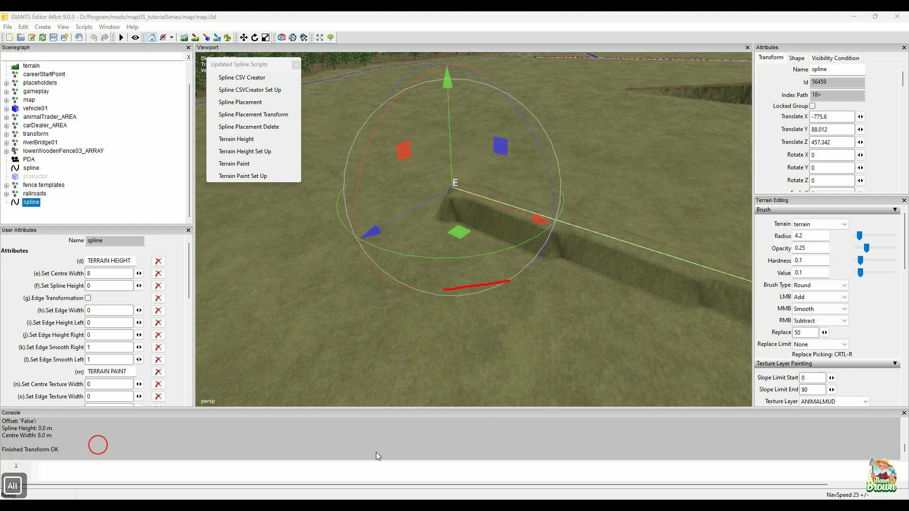
pyautogui.click(385, 420)
# View the reshaped terrain along the whole spline and review the spline's remaining height and paint attributes
pyautogui.keyDown('alt'); pyautogui.moveTo(404, 353); pyautogui.dragTo(556, 263); pyautogui.keyUp('alt')
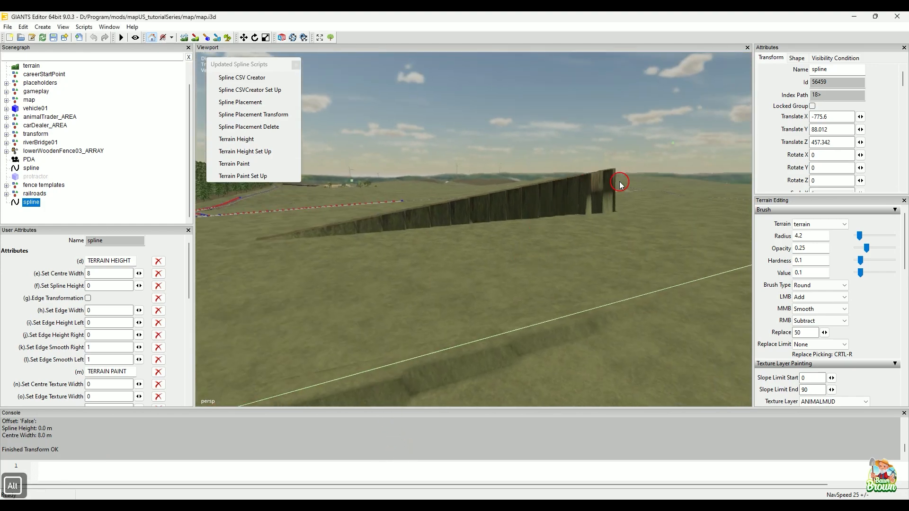
pyautogui.keyDown('alt'); pyautogui.moveTo(447, 260); pyautogui.dragTo(540, 223); pyautogui.keyUp('alt')
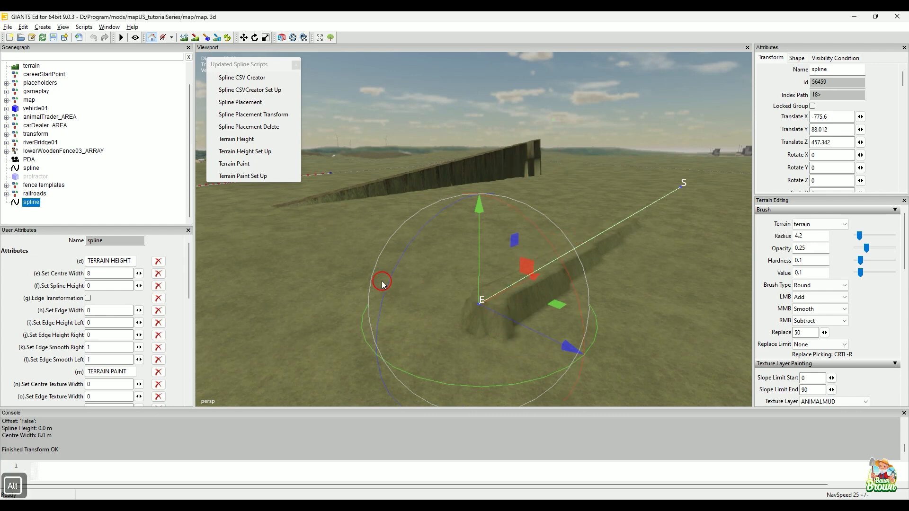
pyautogui.keyDown('alt'); pyautogui.moveTo(379, 244); pyautogui.dragTo(544, 296); pyautogui.keyUp('alt')
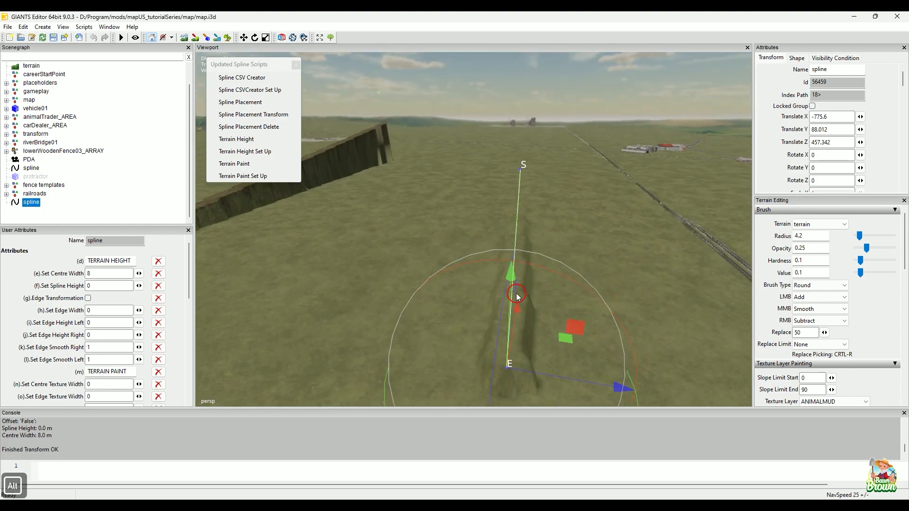
pyautogui.scroll(-4, 136, 303)
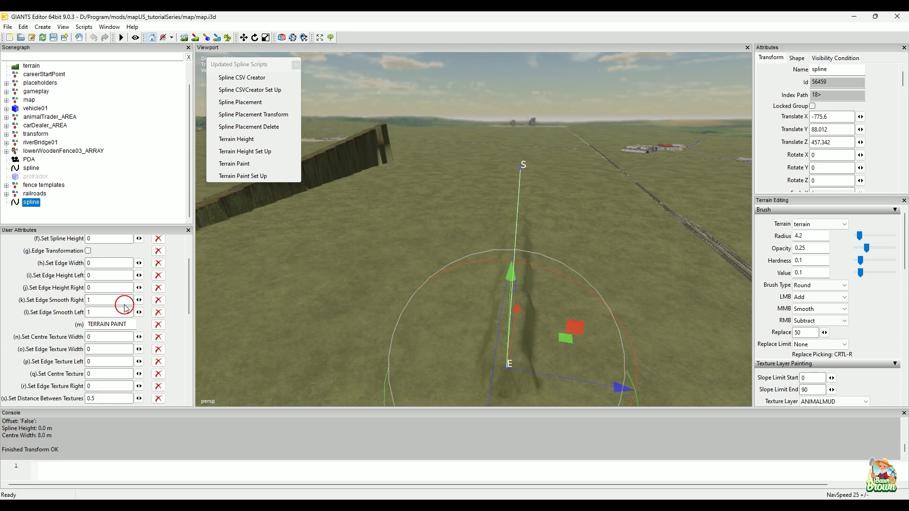
# Set the spline's centre texture width to 8 in its terrain paint attributes
pyautogui.scroll(-4, 142, 278)
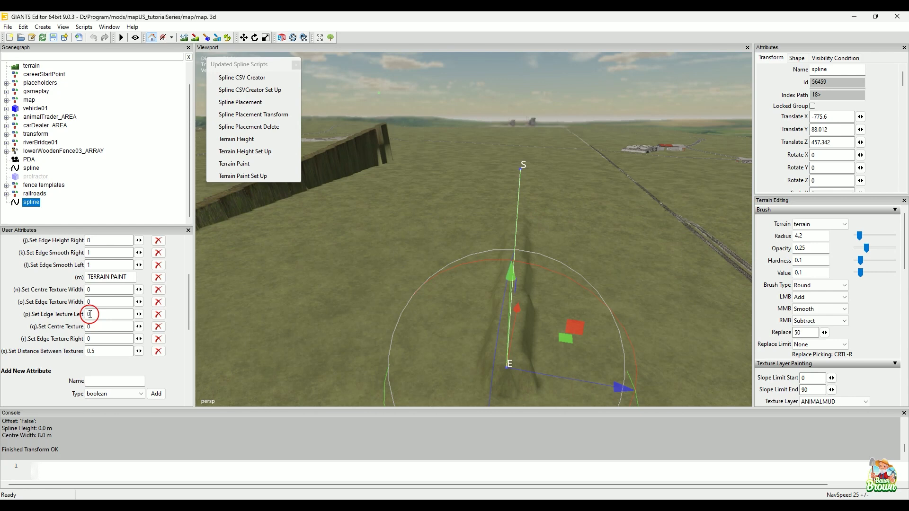
pyautogui.click(90, 289)
pyautogui.scroll(3, 117, 270)
pyautogui.scroll(-3, 116, 271)
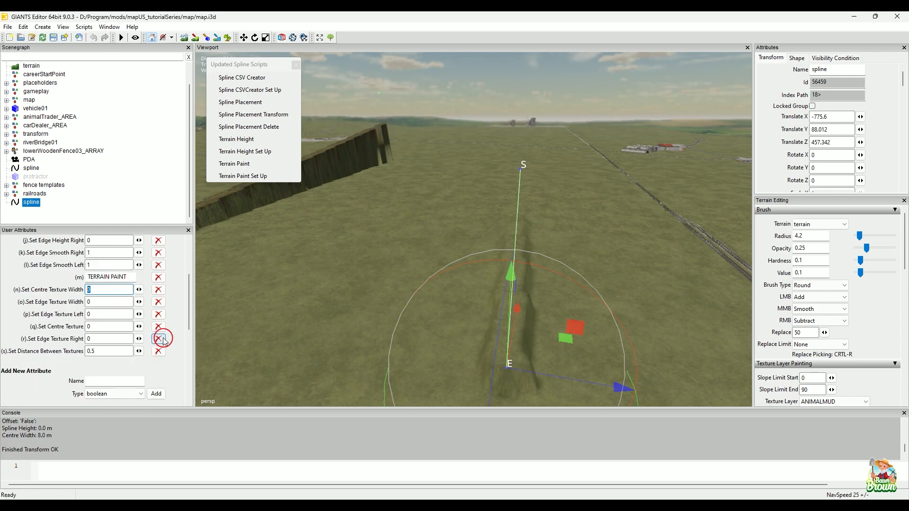
pyautogui.write('8')
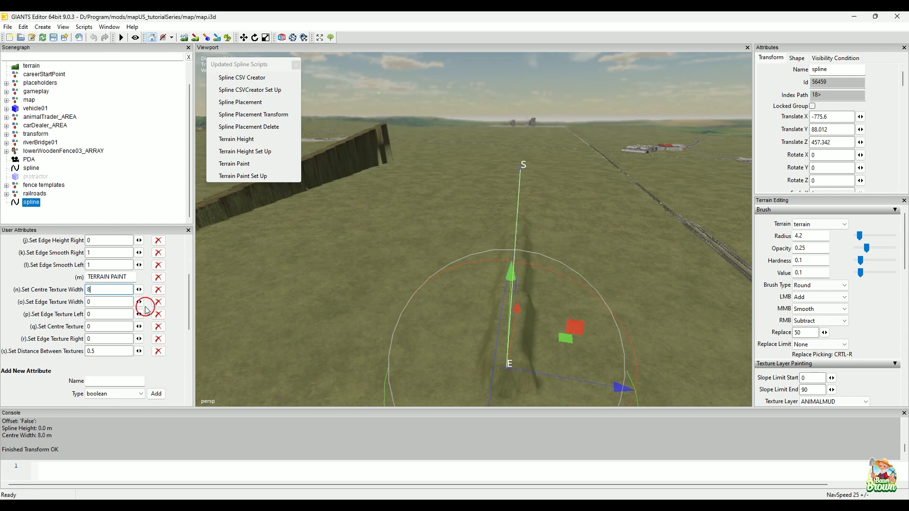
pyautogui.click(111, 302)
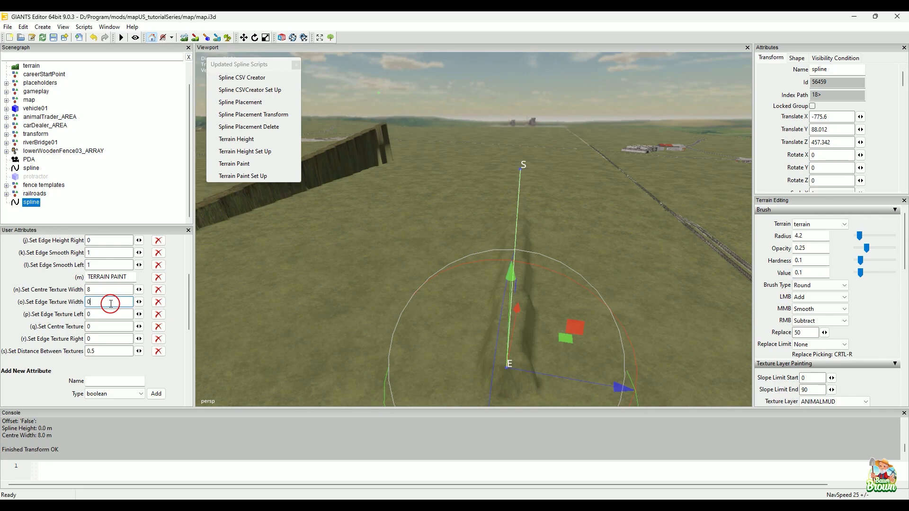
# Examine the existing asphalt road up close for its centre surface and its two edge textures
pyautogui.keyDown('alt'); pyautogui.moveTo(487, 321); pyautogui.dragTo(365, 367); pyautogui.keyUp('alt')
pyautogui.keyDown('alt'); pyautogui.moveTo(365, 367); pyautogui.dragTo(570, 298, button='right'); pyautogui.keyUp('alt')
pyautogui.keyDown('alt'); pyautogui.moveTo(570, 298); pyautogui.dragTo(416, 243); pyautogui.keyUp('alt')
pyautogui.keyDown('alt'); pyautogui.moveTo(416, 243); pyautogui.dragTo(445, 222, button='right'); pyautogui.keyUp('alt')
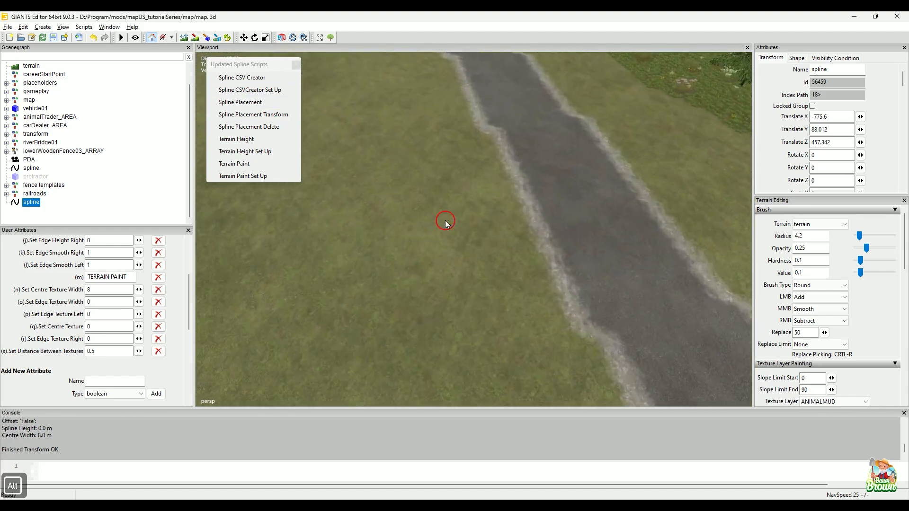
pyautogui.keyDown('alt'); pyautogui.moveTo(446, 223); pyautogui.dragTo(415, 248); pyautogui.keyUp('alt')
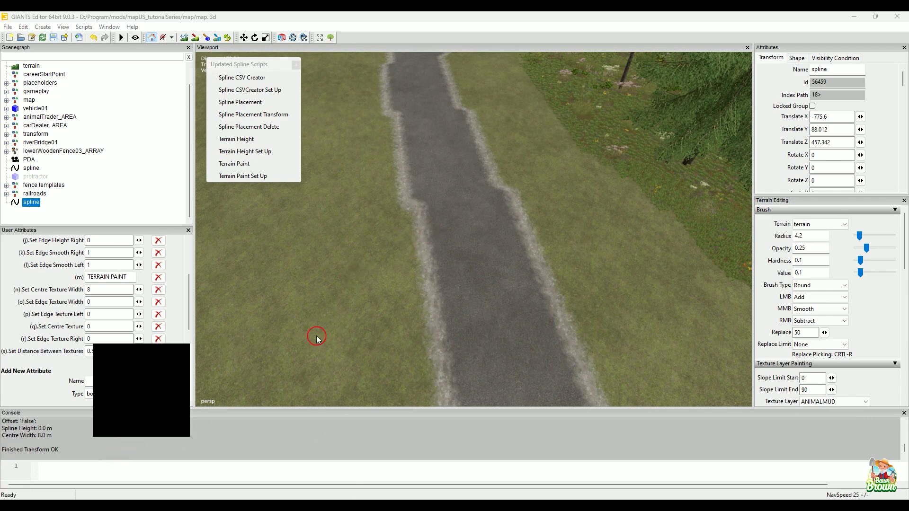
# Annotate the road on screen with a centre width of 8 and edge widths of 2, and clear the marks
pyautogui.click(135, 417)
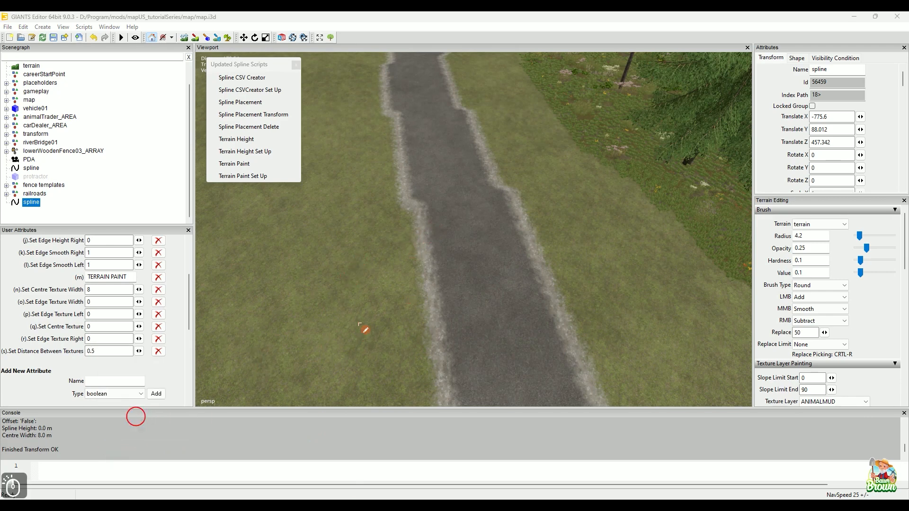
pyautogui.moveTo(433, 244)
pyautogui.mouseDown()
pyautogui.moveTo(447, 292)
pyautogui.moveTo(473, 265)
pyautogui.moveTo(517, 257)
pyautogui.moveTo(535, 268)
pyautogui.mouseUp()
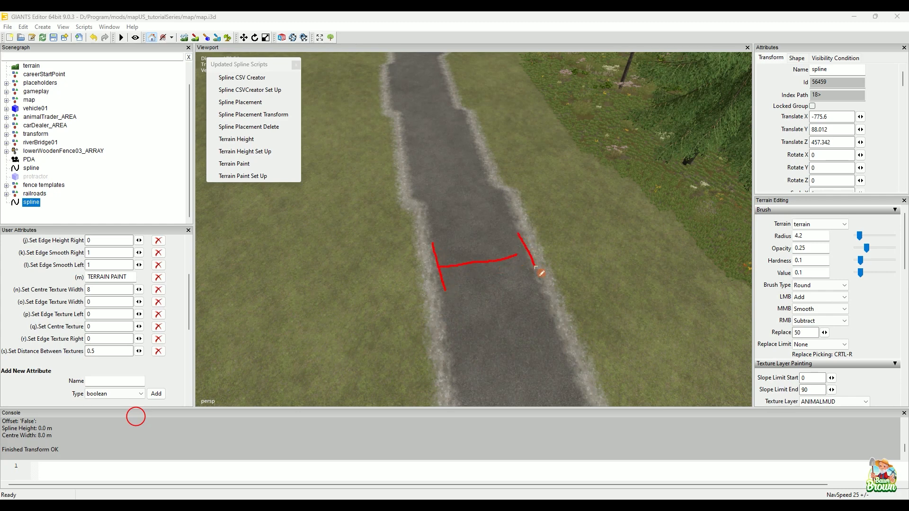
pyautogui.moveTo(418, 259); pyautogui.dragTo(430, 296)
pyautogui.moveTo(538, 232); pyautogui.dragTo(549, 264)
pyautogui.moveTo(466, 220)
pyautogui.mouseDown()
pyautogui.moveTo(483, 221)
pyautogui.moveTo(472, 237)
pyautogui.mouseUp()
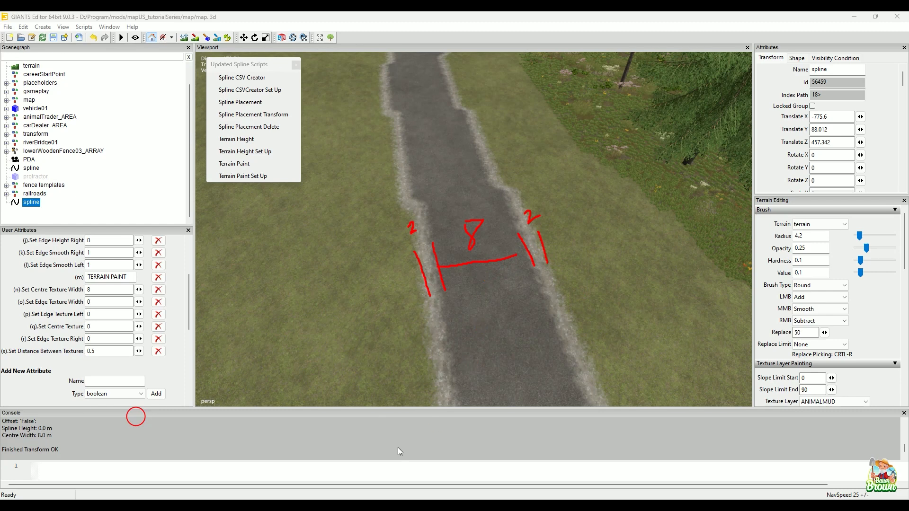
pyautogui.press('Escape')
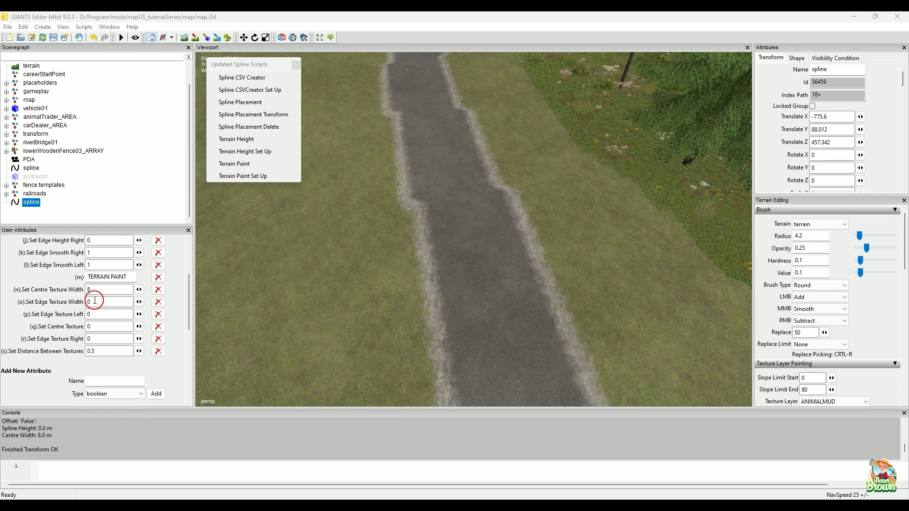
# Return to the spline and read through the numbered terrain texture list in an enlarged console, restoring the console's small size at the end
pyautogui.moveTo(367, 251)
pyautogui.keyDown('alt'); pyautogui.mouseDown()
pyautogui.moveTo(257, 207)
pyautogui.moveTo(420, 292)
pyautogui.moveTo(264, 304)
pyautogui.moveTo(396, 277)
pyautogui.moveTo(558, 197)
pyautogui.moveTo(505, 304)
pyautogui.moveTo(460, 300)
pyautogui.moveTo(443, 264)
pyautogui.moveTo(468, 279)
pyautogui.mouseUp(); pyautogui.keyUp('alt')
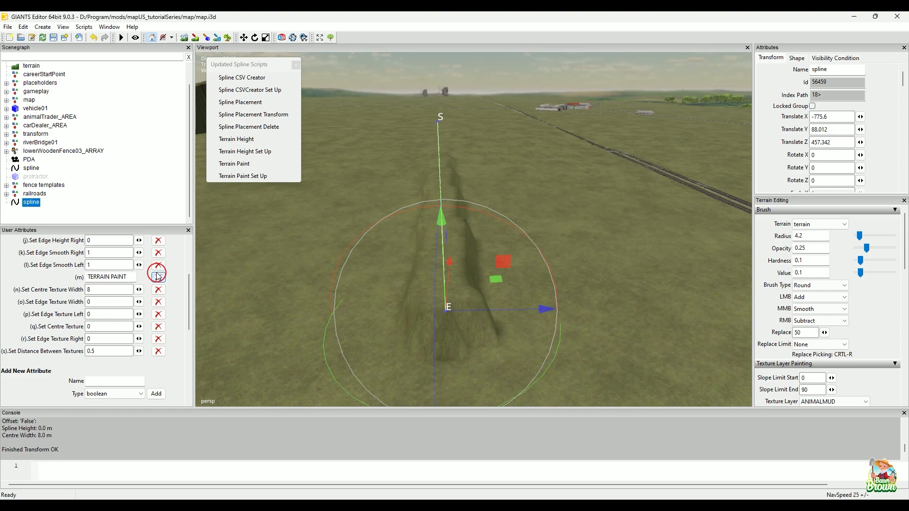
pyautogui.keyDown('alt'); pyautogui.moveTo(561, 239); pyautogui.dragTo(485, 251); pyautogui.keyUp('alt')
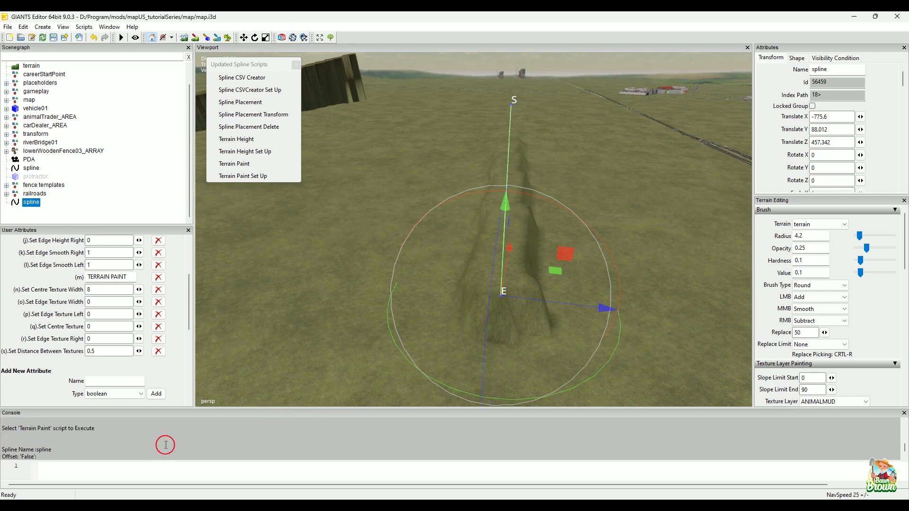
pyautogui.scroll(7, 166, 445)
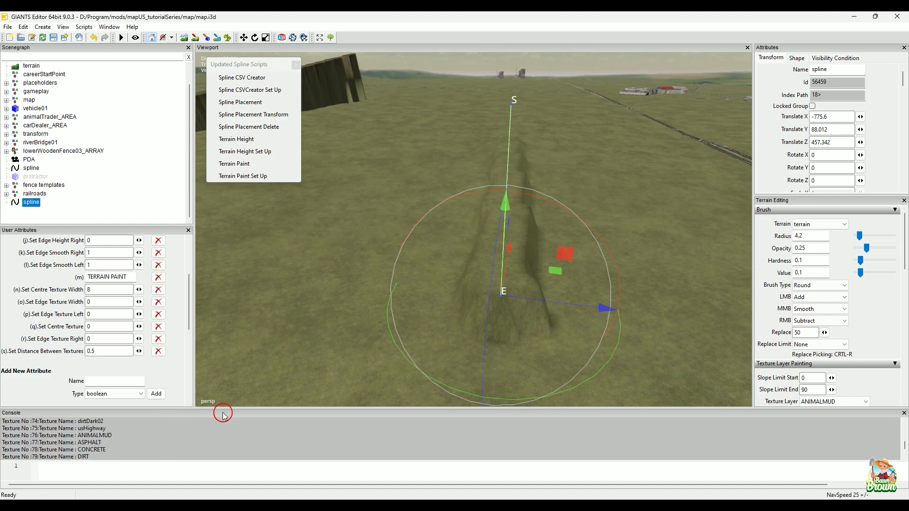
pyautogui.moveTo(227, 408); pyautogui.dragTo(245, 243)
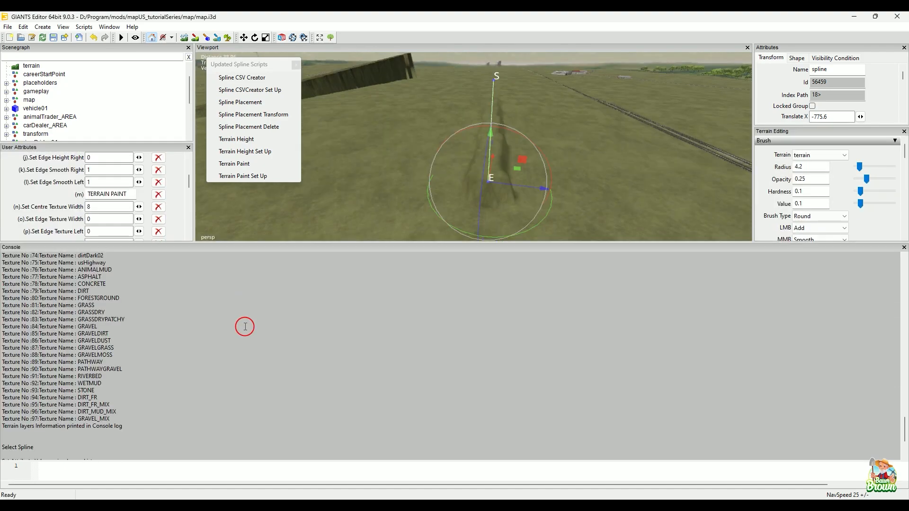
pyautogui.scroll(17, 227, 397)
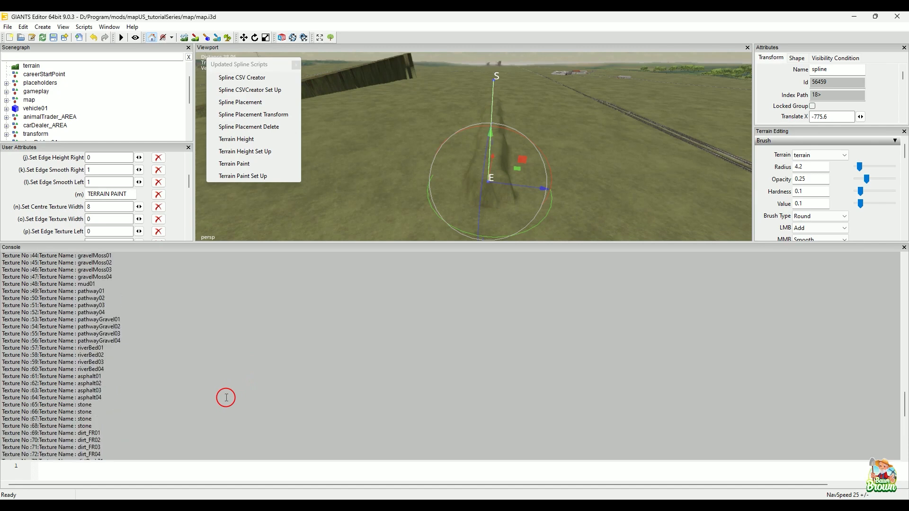
pyautogui.scroll(5, 226, 397)
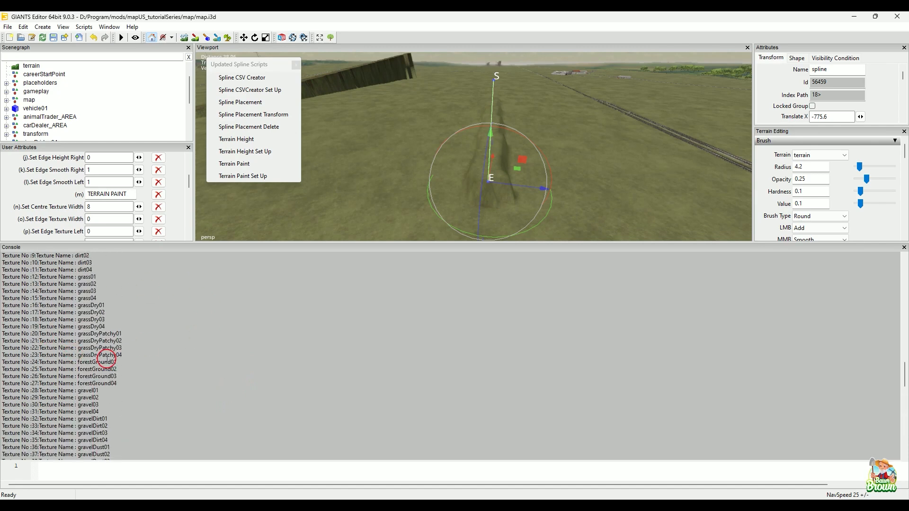
pyautogui.scroll(-13, 161, 384)
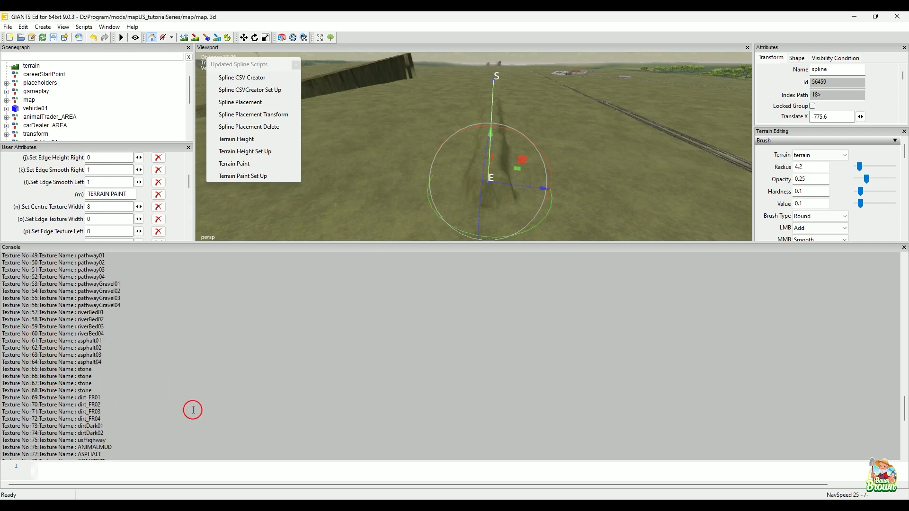
pyautogui.scroll(-12, 204, 382)
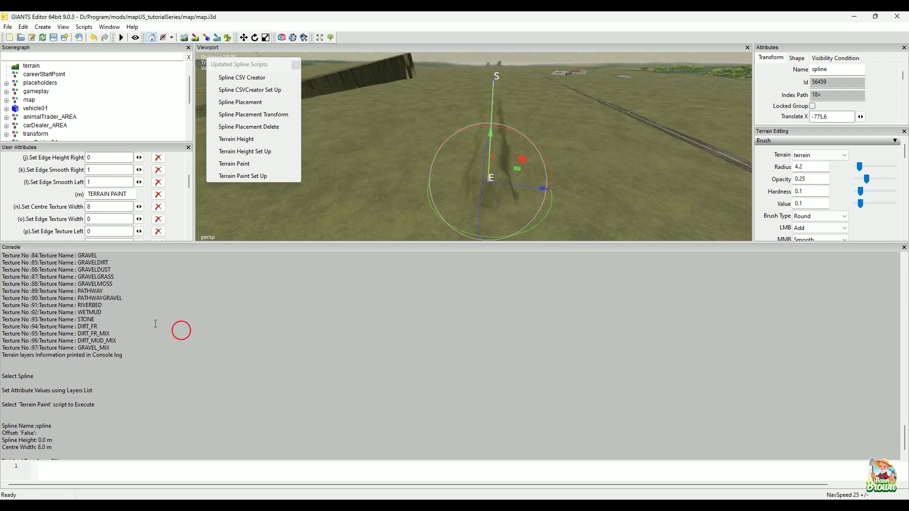
pyautogui.scroll(3, 328, 353)
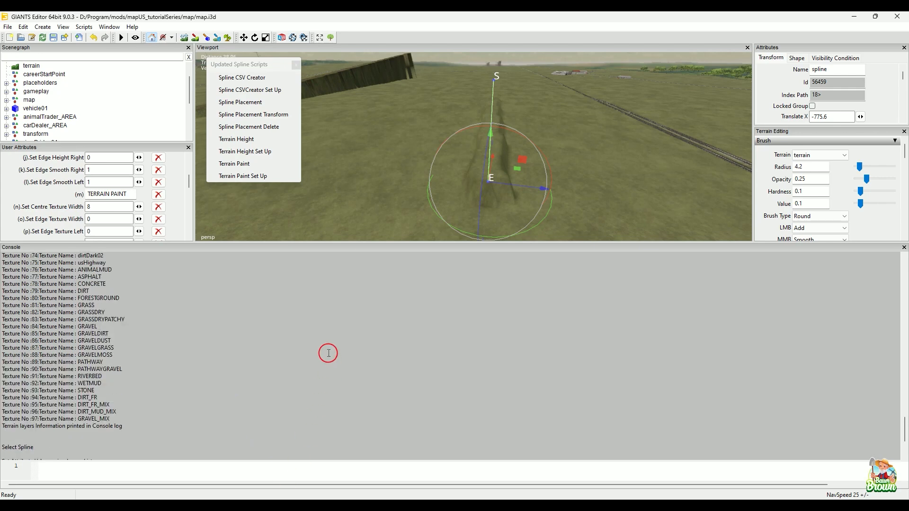
pyautogui.scroll(8, 328, 354)
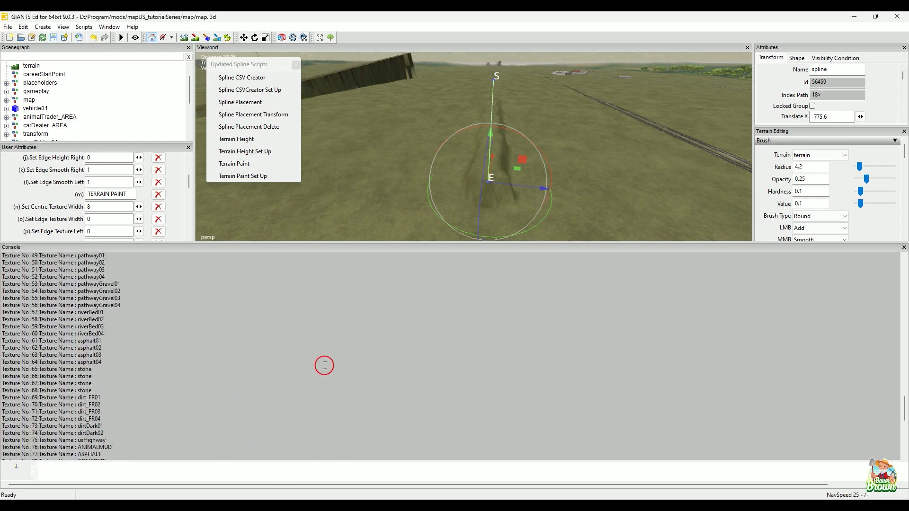
pyautogui.scroll(3, 324, 362)
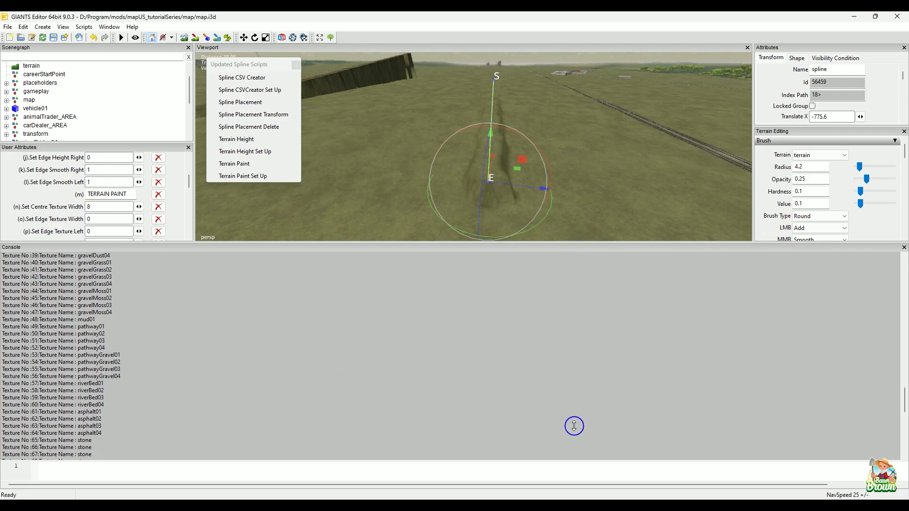
pyautogui.moveTo(574, 420); pyautogui.dragTo(574, 420)
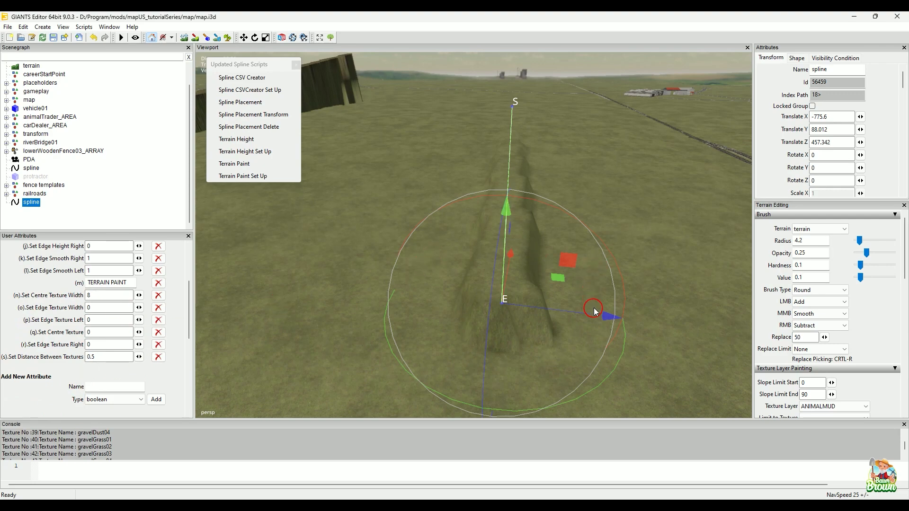
# Find CONCRETE in the console's texture list and set the spline's centre texture to its number, 78
pyautogui.keyDown('alt'); pyautogui.moveTo(314, 215); pyautogui.dragTo(404, 344, button='right'); pyautogui.keyUp('alt')
pyautogui.keyDown('alt'); pyautogui.moveTo(404, 344); pyautogui.dragTo(321, 285); pyautogui.keyUp('alt')
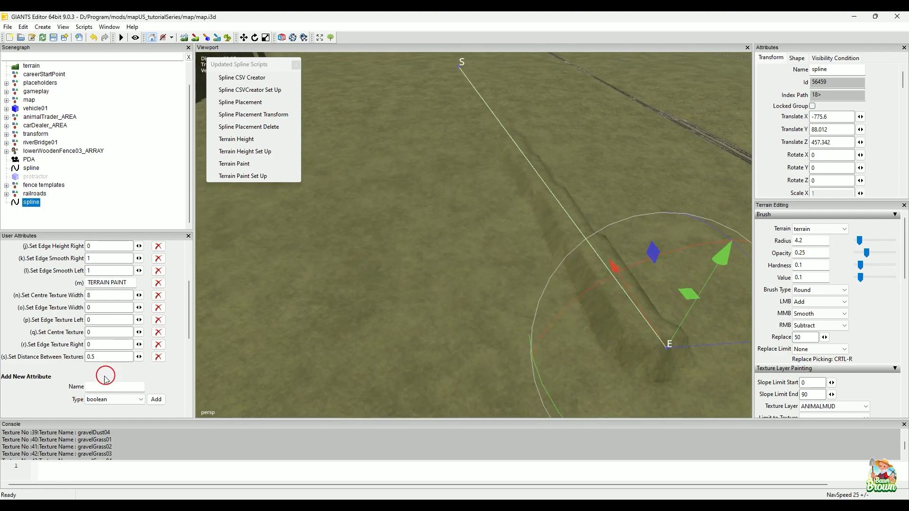
pyautogui.scroll(-1, 175, 449)
pyautogui.scroll(-7, 174, 448)
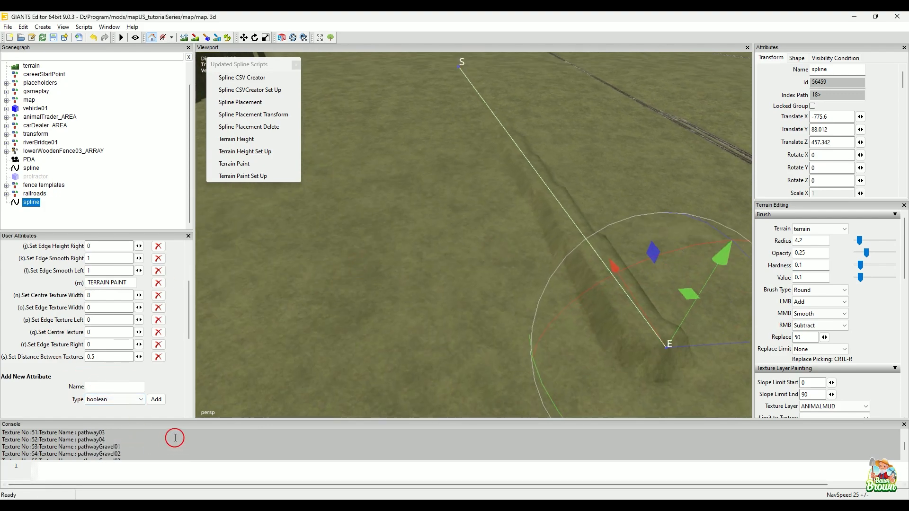
pyautogui.scroll(-4, 172, 442)
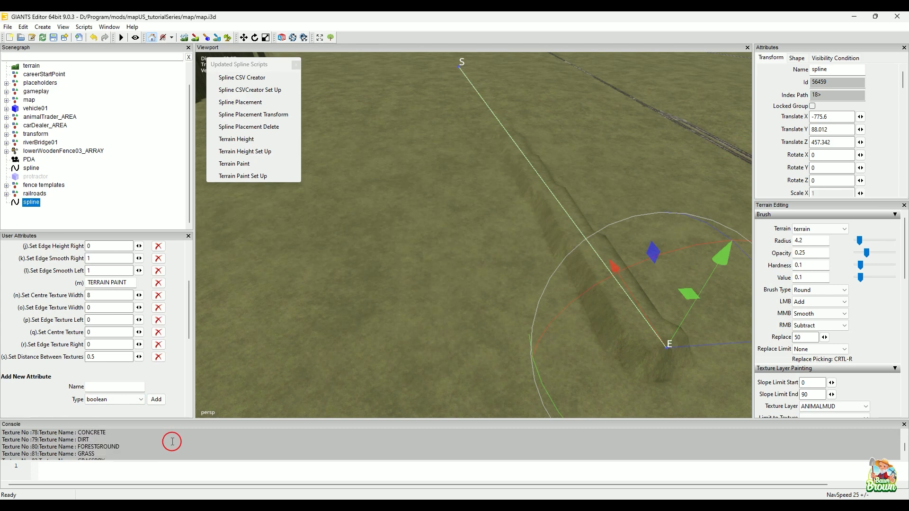
pyautogui.scroll(-1, 172, 442)
pyautogui.scroll(2, 172, 441)
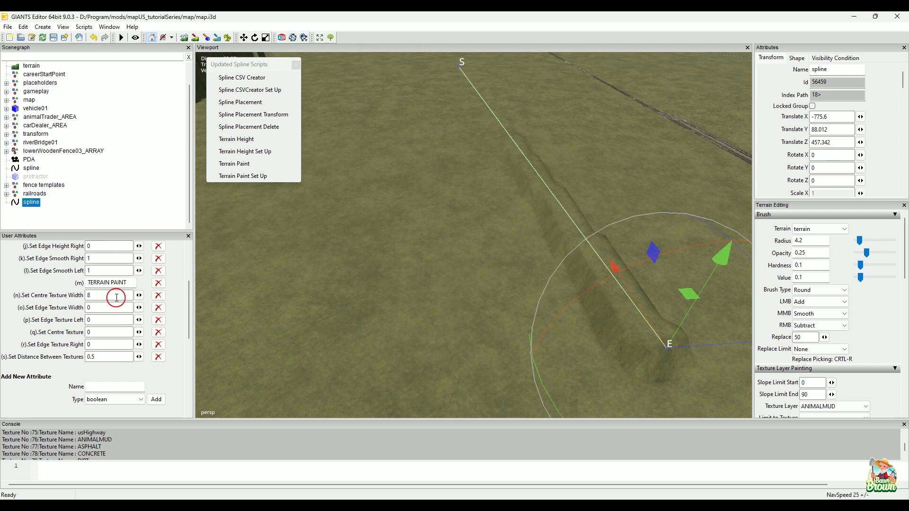
pyautogui.click(108, 333)
pyautogui.doubleClick(92, 333)
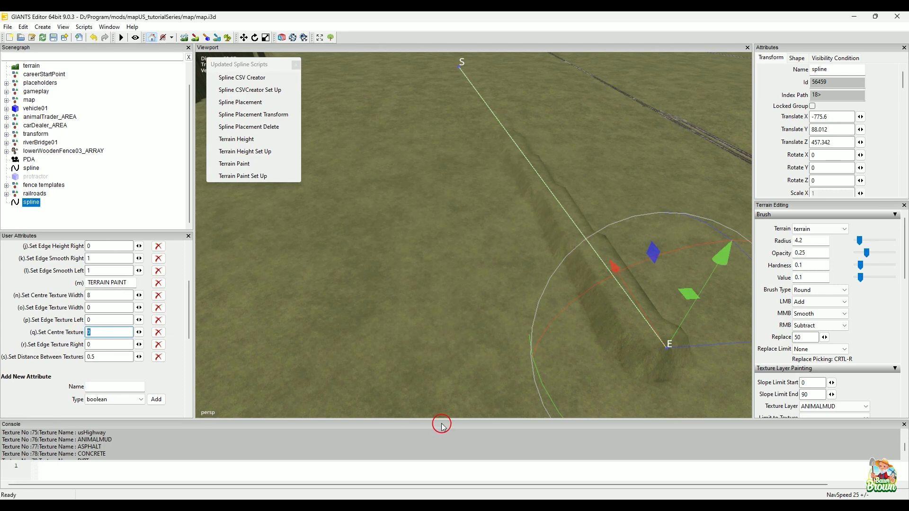
pyautogui.write('78')
# Set the distance between textures to 2.5 and run the Terrain Paint script on the spline
pyautogui.doubleClick(130, 357)
pyautogui.write('2.5')
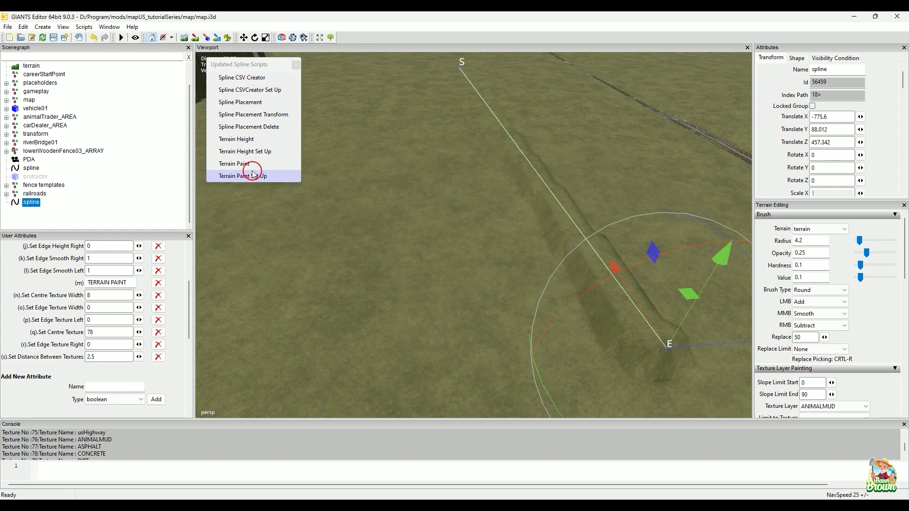
pyautogui.click(234, 163)
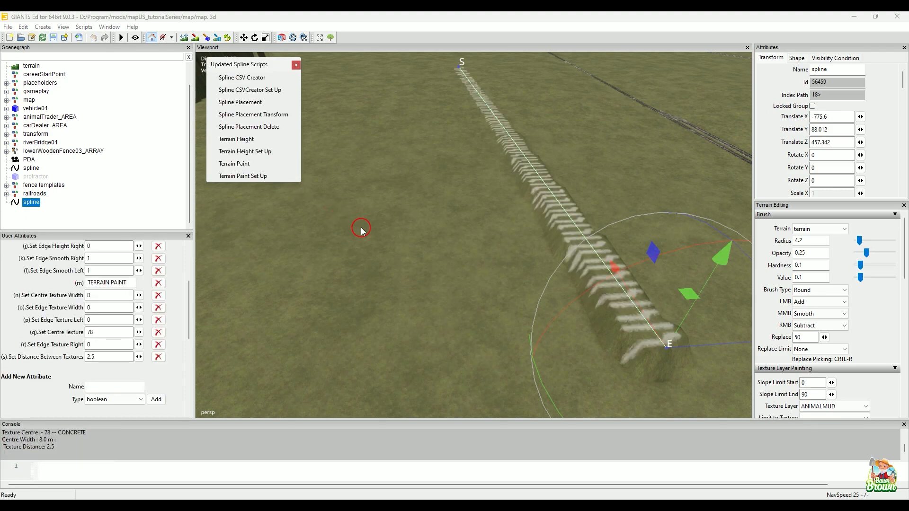
# Check the painted strips along the spline, set the distance between textures to 0.5, and run the Terrain Paint script again
pyautogui.moveTo(450, 177)
pyautogui.keyDown('alt'); pyautogui.mouseDown()
pyautogui.moveTo(347, 348)
pyautogui.moveTo(552, 242)
pyautogui.moveTo(423, 360)
pyautogui.moveTo(535, 257)
pyautogui.moveTo(548, 266)
pyautogui.moveTo(505, 252)
pyautogui.moveTo(484, 330)
pyautogui.mouseUp(); pyautogui.keyUp('alt')
pyautogui.moveTo(425, 346)
pyautogui.keyDown('alt'); pyautogui.mouseDown()
pyautogui.moveTo(470, 315)
pyautogui.moveTo(513, 258)
pyautogui.moveTo(485, 312)
pyautogui.moveTo(467, 251)
pyautogui.moveTo(507, 318)
pyautogui.moveTo(467, 250)
pyautogui.moveTo(502, 305)
pyautogui.mouseUp(); pyautogui.keyUp('alt')
pyautogui.moveTo(361, 308)
pyautogui.keyDown('alt'); pyautogui.mouseDown()
pyautogui.moveTo(427, 251)
pyautogui.moveTo(464, 358)
pyautogui.moveTo(243, 270)
pyautogui.moveTo(493, 282)
pyautogui.moveTo(402, 296)
pyautogui.moveTo(445, 229)
pyautogui.moveTo(448, 271)
pyautogui.mouseUp(); pyautogui.keyUp('alt')
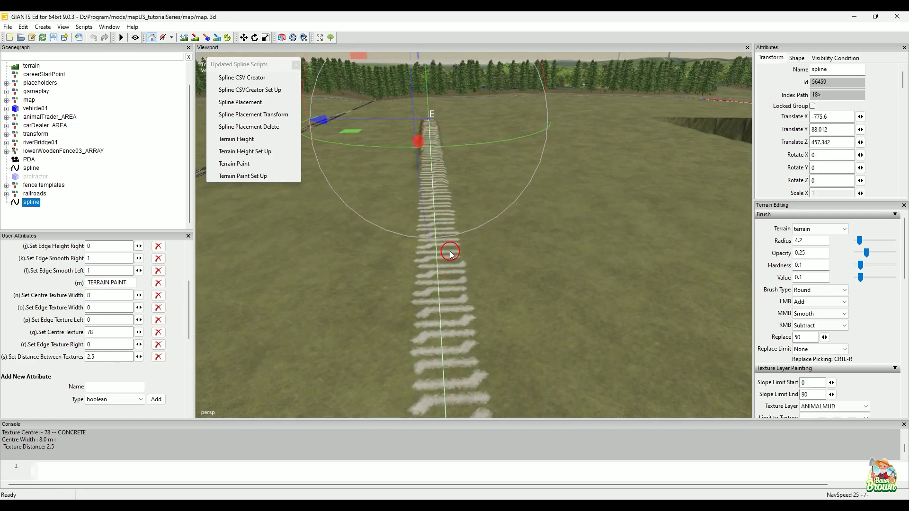
pyautogui.click(108, 358)
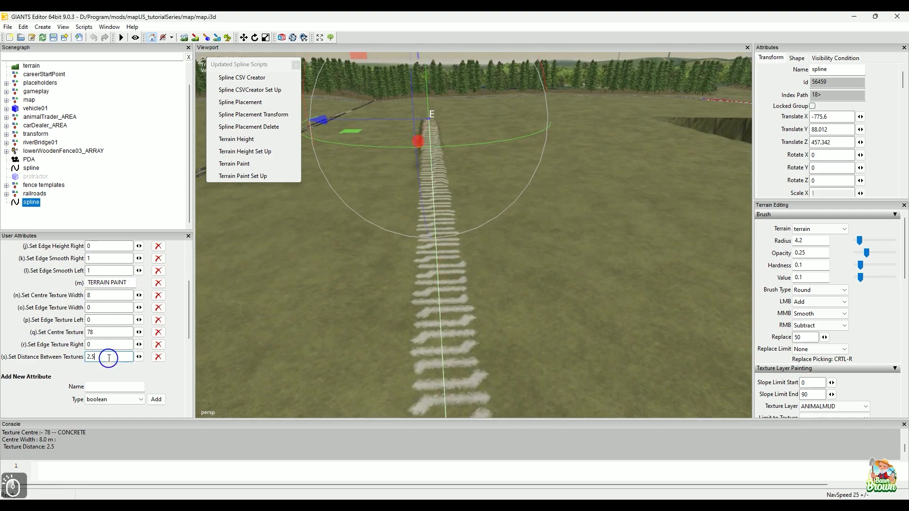
pyautogui.press('Left')
pyautogui.press('Left')
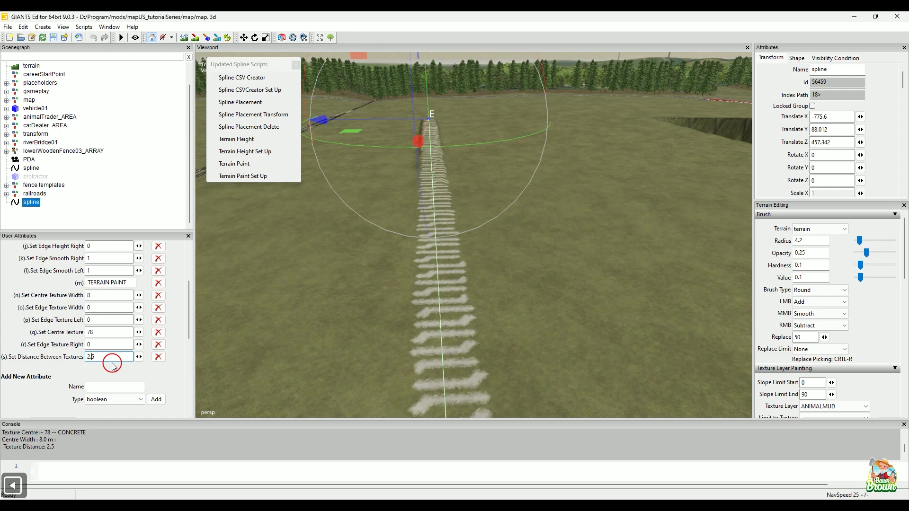
pyautogui.press('BackSpace')
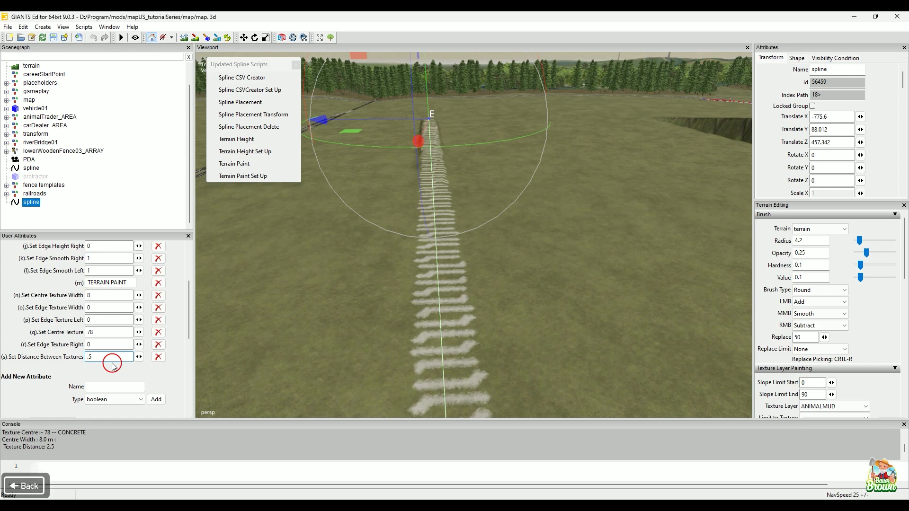
pyautogui.write('0')
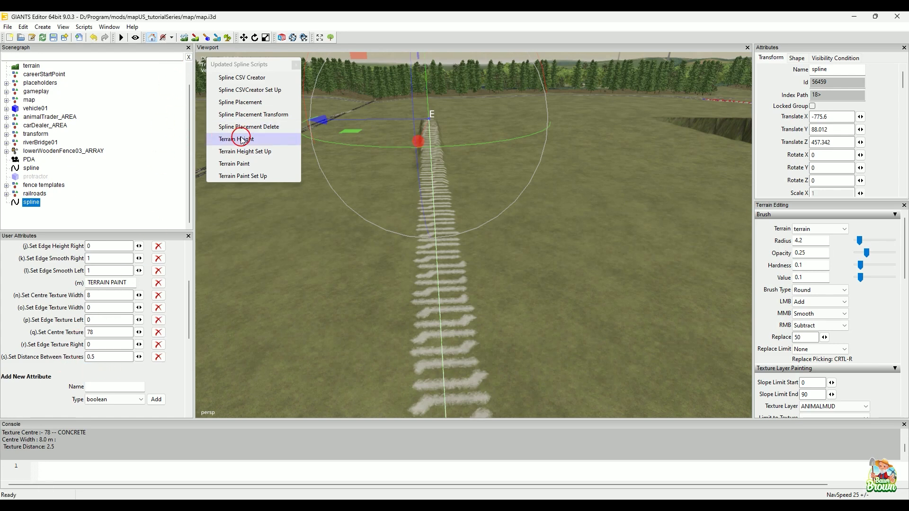
pyautogui.click(239, 163)
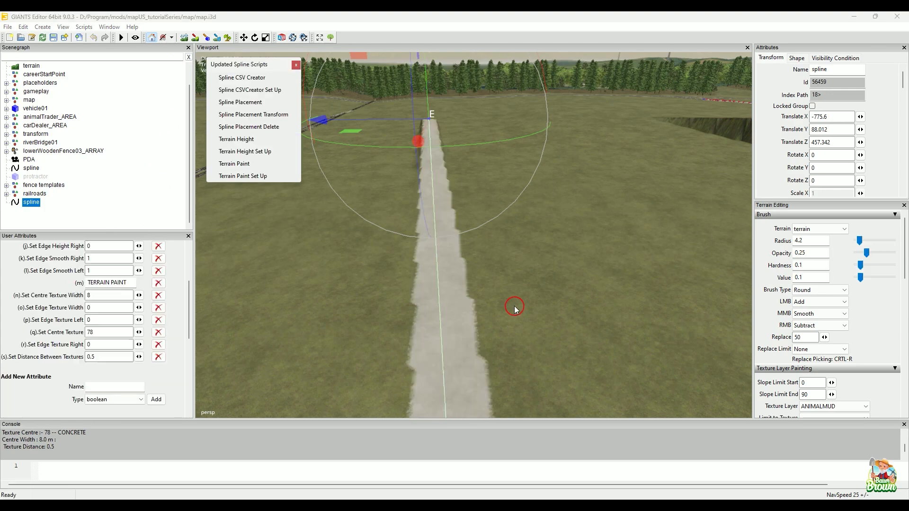
# Examine the concrete strip painted along the spline from its end back to its start, including its surroundings
pyautogui.moveTo(625, 180)
pyautogui.keyDown('alt'); pyautogui.mouseDown()
pyautogui.moveTo(623, 252)
pyautogui.moveTo(586, 287)
pyautogui.moveTo(466, 291)
pyautogui.mouseUp(); pyautogui.keyUp('alt')
pyautogui.moveTo(689, 240)
pyautogui.keyDown('alt'); pyautogui.mouseDown()
pyautogui.moveTo(449, 282)
pyautogui.moveTo(205, 269)
pyautogui.mouseUp(); pyautogui.keyUp('alt')
pyautogui.moveTo(471, 281)
pyautogui.keyDown('alt'); pyautogui.mouseDown()
pyautogui.moveTo(440, 278)
pyautogui.moveTo(450, 286)
pyautogui.moveTo(518, 279)
pyautogui.moveTo(462, 283)
pyautogui.mouseUp(); pyautogui.keyUp('alt')
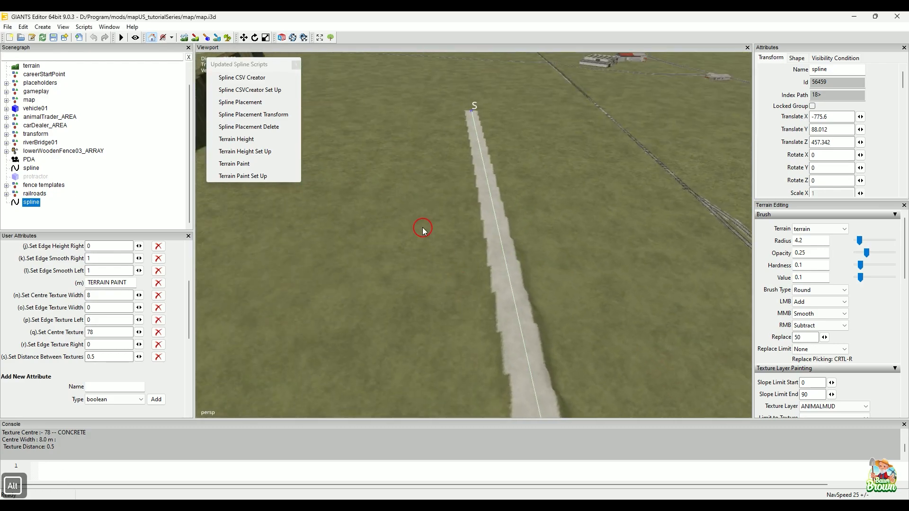
pyautogui.keyDown('alt'); pyautogui.moveTo(421, 229); pyautogui.dragTo(483, 252, button='middle'); pyautogui.keyUp('alt')
pyautogui.keyDown('alt'); pyautogui.moveTo(483, 252); pyautogui.dragTo(570, 264); pyautogui.keyUp('alt')
pyautogui.keyDown('alt'); pyautogui.moveTo(470, 223); pyautogui.dragTo(557, 314, button='middle'); pyautogui.keyUp('alt')
pyautogui.keyDown('alt'); pyautogui.moveTo(558, 312); pyautogui.dragTo(561, 213); pyautogui.keyUp('alt')
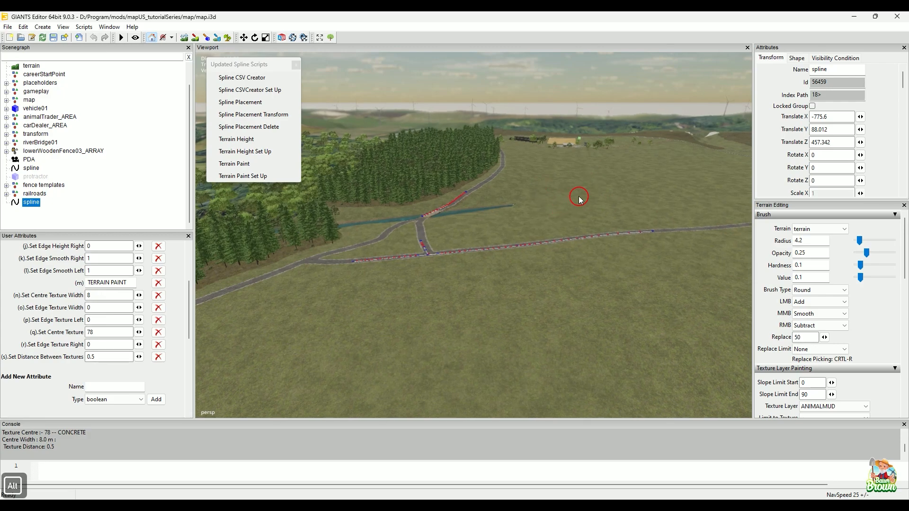
pyautogui.keyDown('alt'); pyautogui.moveTo(546, 246); pyautogui.dragTo(254, 292); pyautogui.keyUp('alt')
pyautogui.keyDown('alt'); pyautogui.moveTo(254, 292); pyautogui.dragTo(485, 248, button='middle'); pyautogui.keyUp('alt')
pyautogui.keyDown('alt'); pyautogui.moveTo(485, 248); pyautogui.dragTo(241, 187); pyautogui.keyUp('alt')
pyautogui.keyDown('alt'); pyautogui.moveTo(486, 213); pyautogui.dragTo(444, 280, button='right'); pyautogui.keyUp('alt')
pyautogui.keyDown('alt'); pyautogui.moveTo(444, 279); pyautogui.dragTo(501, 221); pyautogui.keyUp('alt')
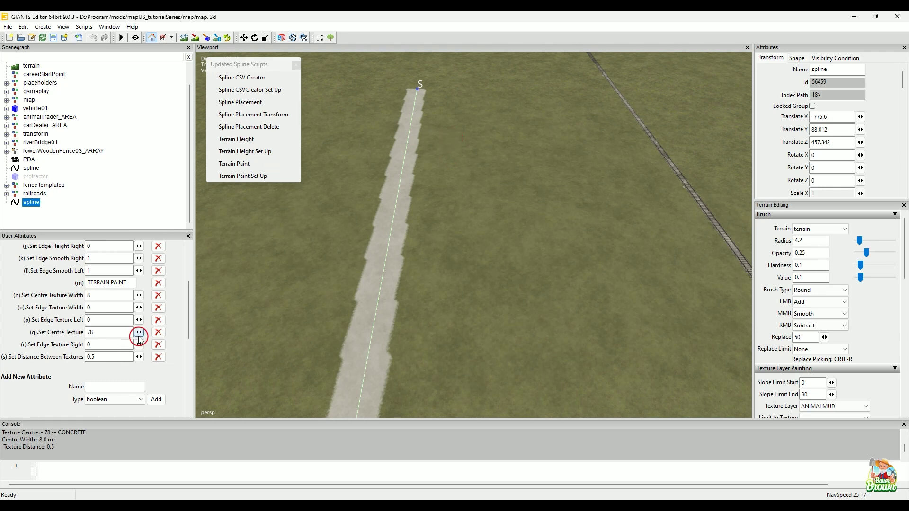
# Delete all the Terrain Height and Terrain Paint user attributes from the spline, ending with the distance between textures
pyautogui.scroll(3, 137, 337)
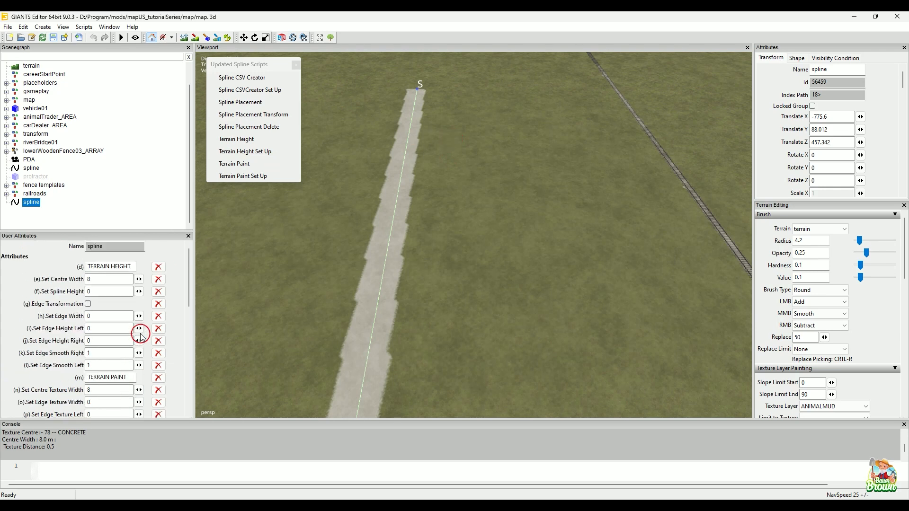
pyautogui.click(159, 268)
pyautogui.click(160, 268)
pyautogui.click(159, 267)
pyautogui.click(160, 268)
pyautogui.click(159, 268)
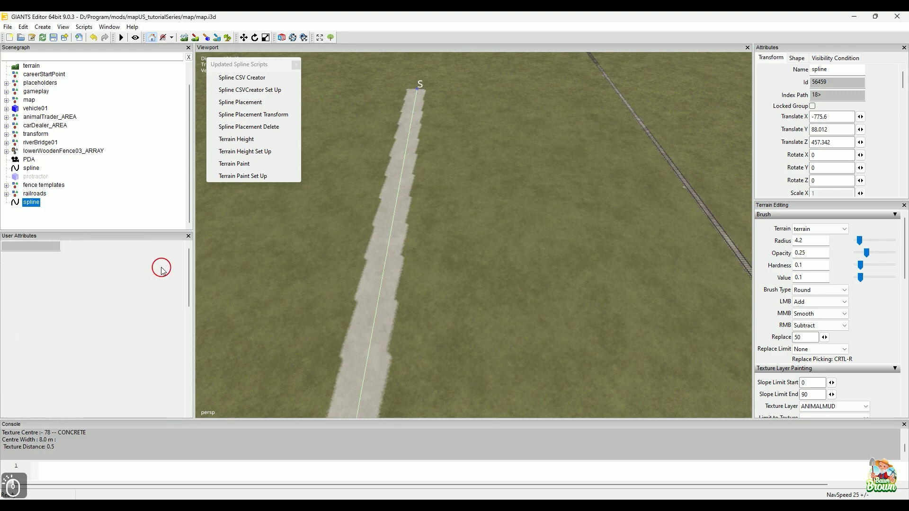
pyautogui.click(159, 268)
pyautogui.click(160, 268)
pyautogui.click(160, 268)
pyautogui.click(159, 268)
pyautogui.click(160, 268)
pyautogui.click(160, 268)
pyautogui.click(159, 268)
pyautogui.click(159, 268)
pyautogui.click(159, 268)
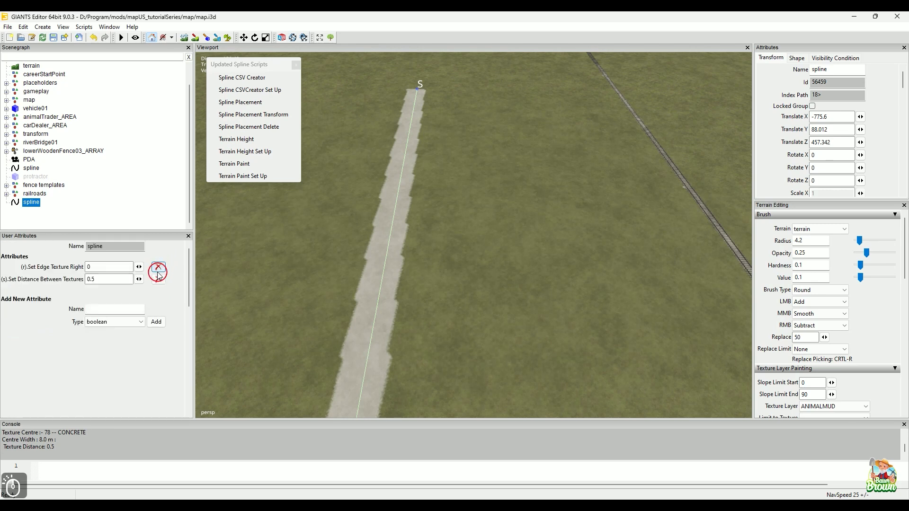
pyautogui.click(159, 269)
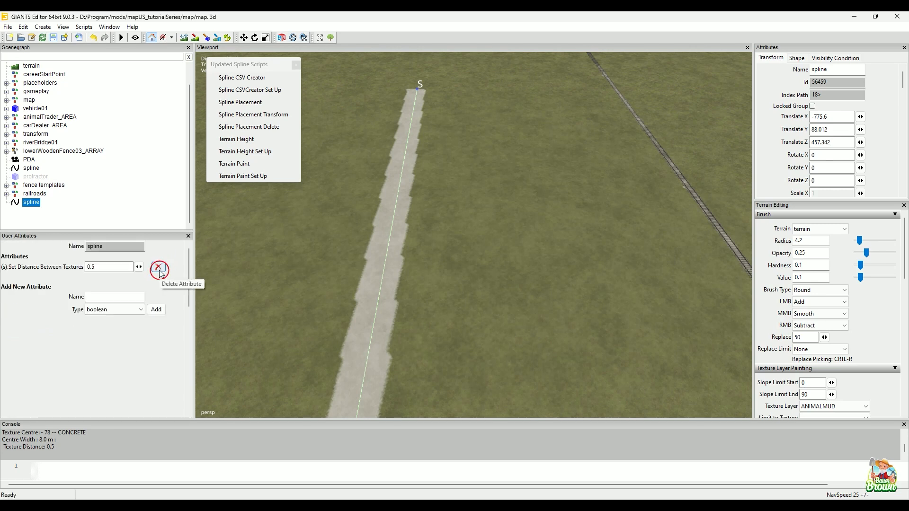
pyautogui.click(159, 269)
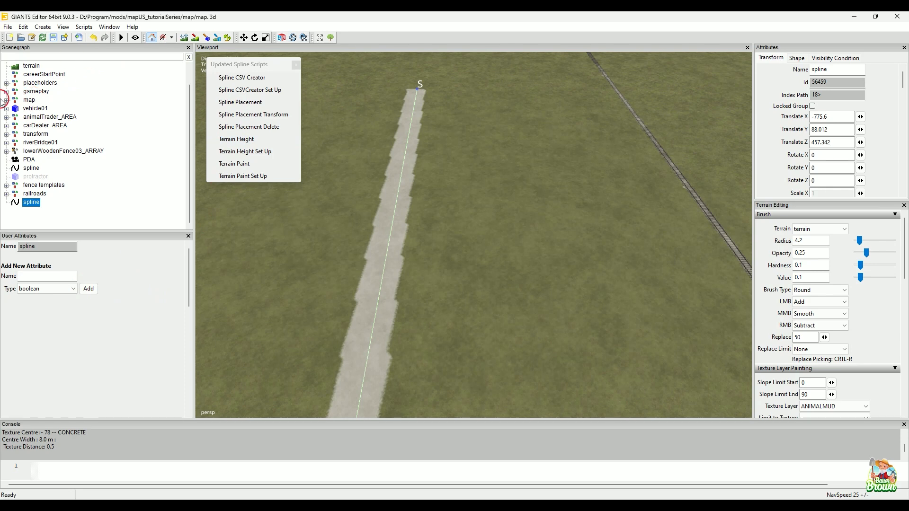
# Run the Spline Placement Transform script, select splinePlacement inside splineObjects, and expand its child groups
pyautogui.click(285, 119)
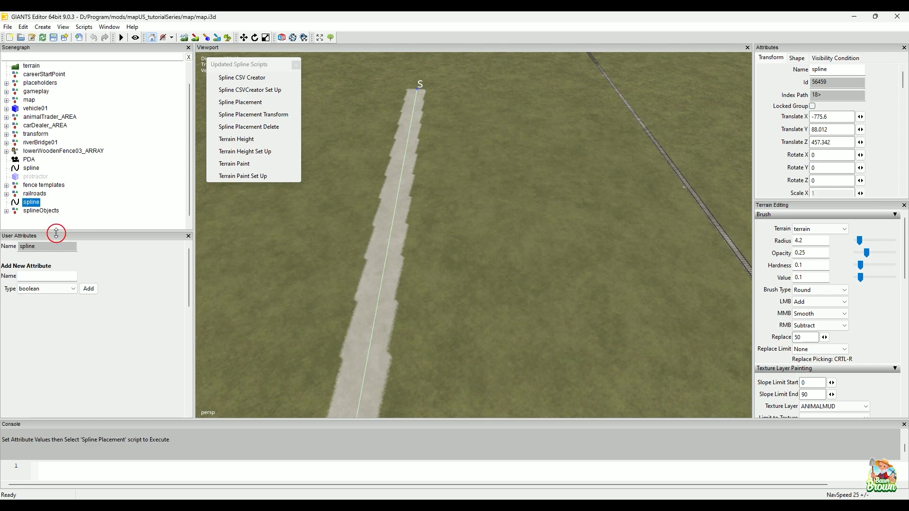
pyautogui.click(6, 211)
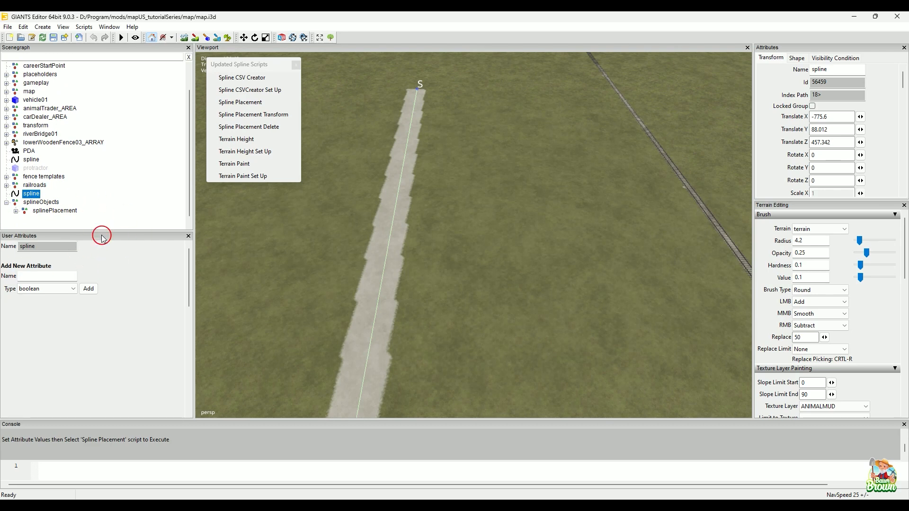
pyautogui.click(67, 210)
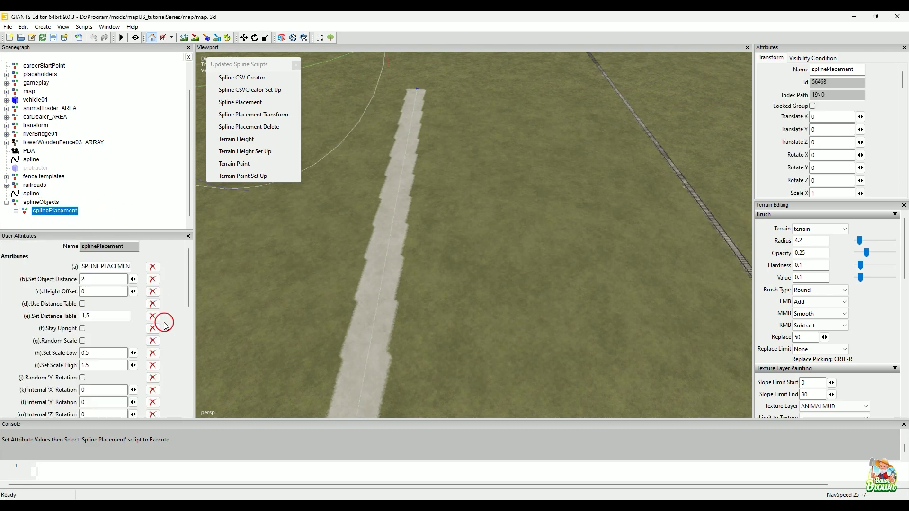
pyautogui.moveTo(187, 265)
pyautogui.mouseDown()
pyautogui.moveTo(199, 341)
pyautogui.moveTo(211, 262)
pyautogui.moveTo(197, 331)
pyautogui.moveTo(201, 251)
pyautogui.moveTo(201, 266)
pyautogui.mouseUp()
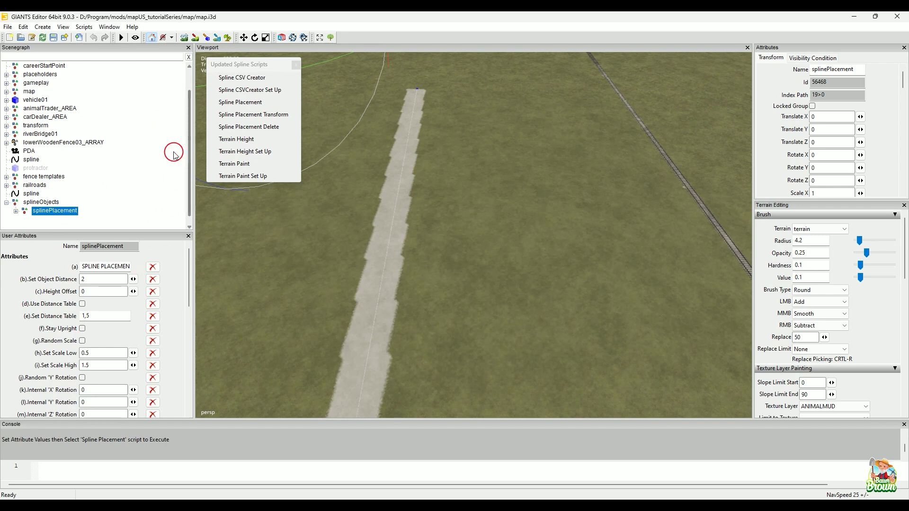
pyautogui.click(16, 211)
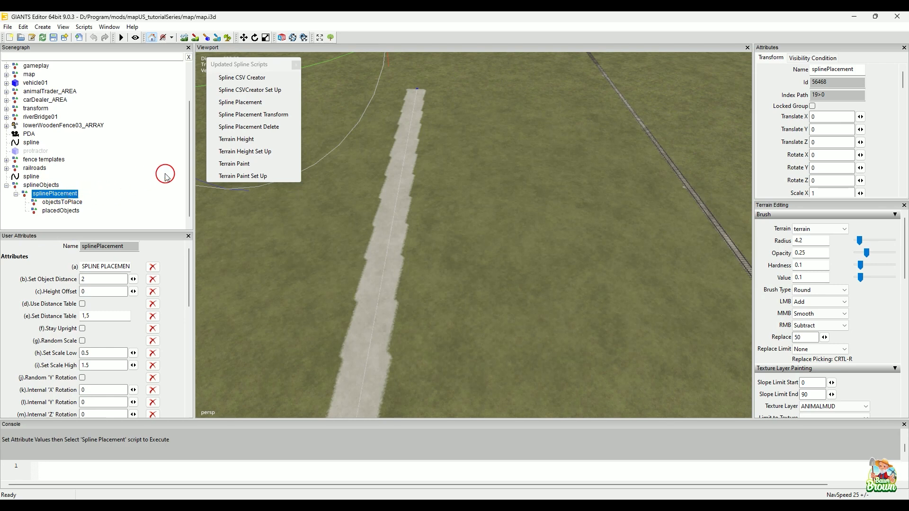
# Select lowerWoodenFence03_8M in lowerWoodenFence03_ARRAY and place it interactively on the grass beside the painted strip
pyautogui.scroll(2, 152, 153)
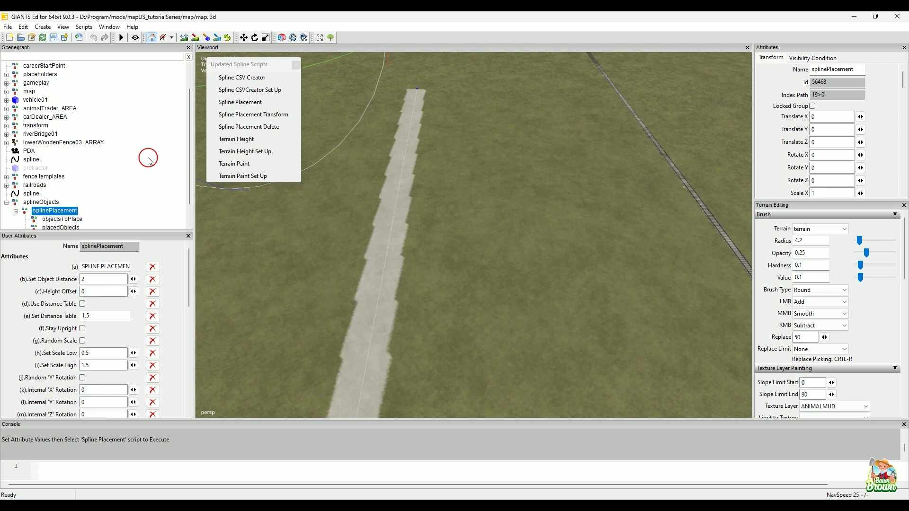
pyautogui.scroll(3, 148, 160)
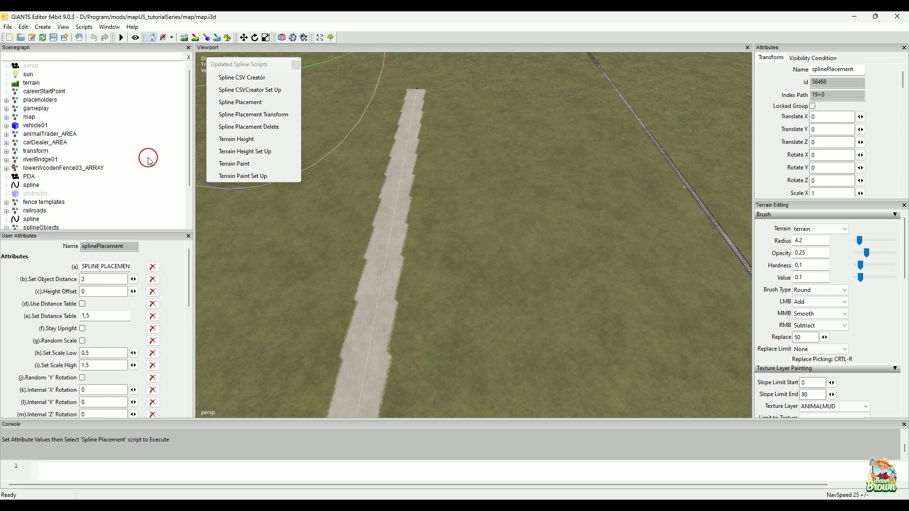
pyautogui.click(6, 168)
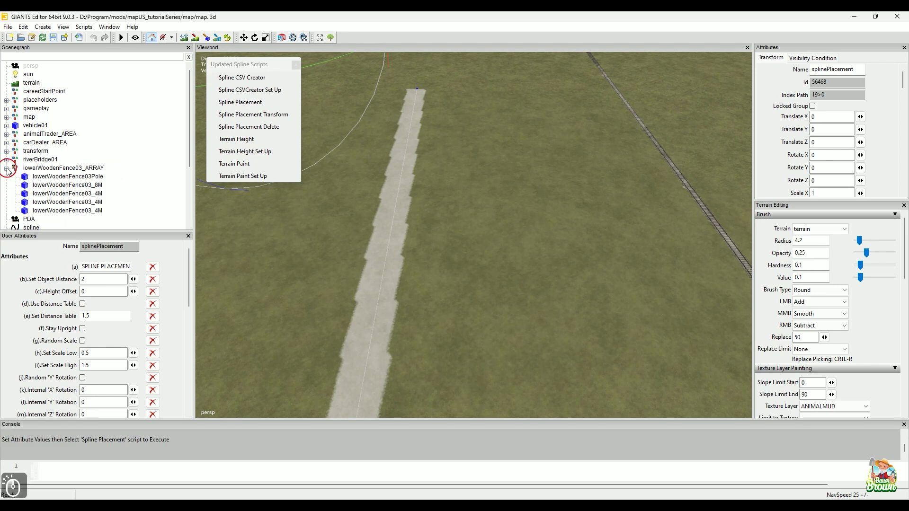
pyautogui.click(76, 185)
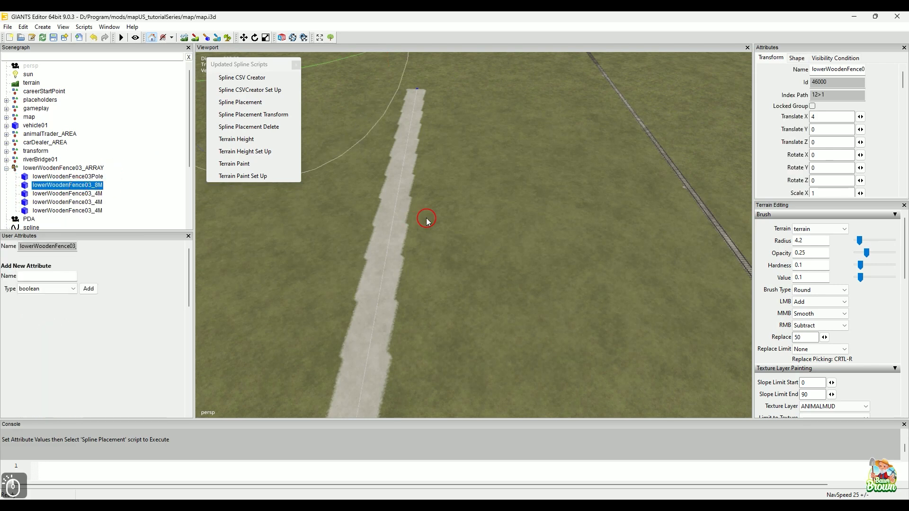
pyautogui.hotkey('ctrl', 'b')
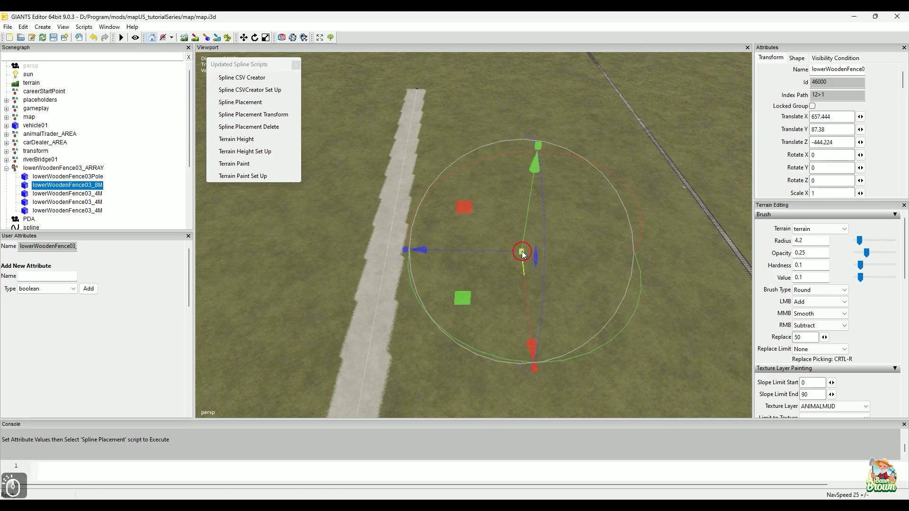
pyautogui.keyDown('alt'); pyautogui.moveTo(428, 308); pyautogui.dragTo(458, 312); pyautogui.keyUp('alt')
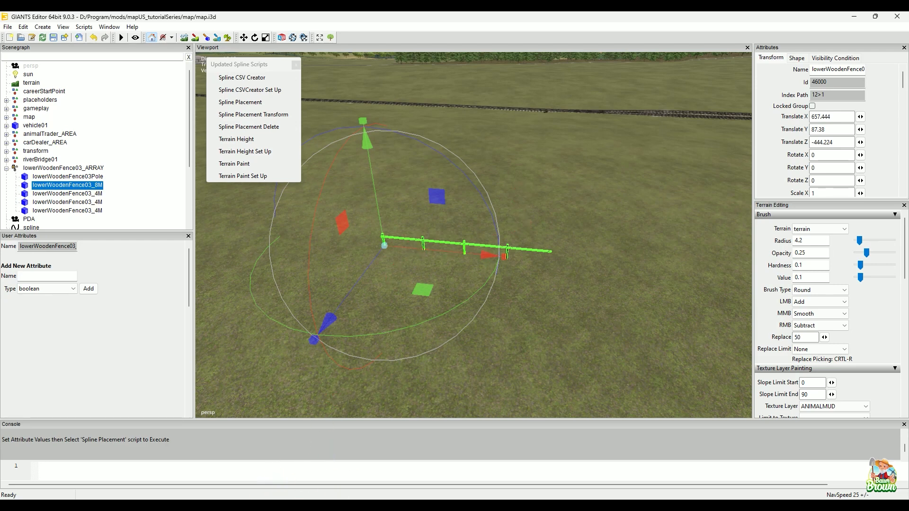
pyautogui.click(103, 444)
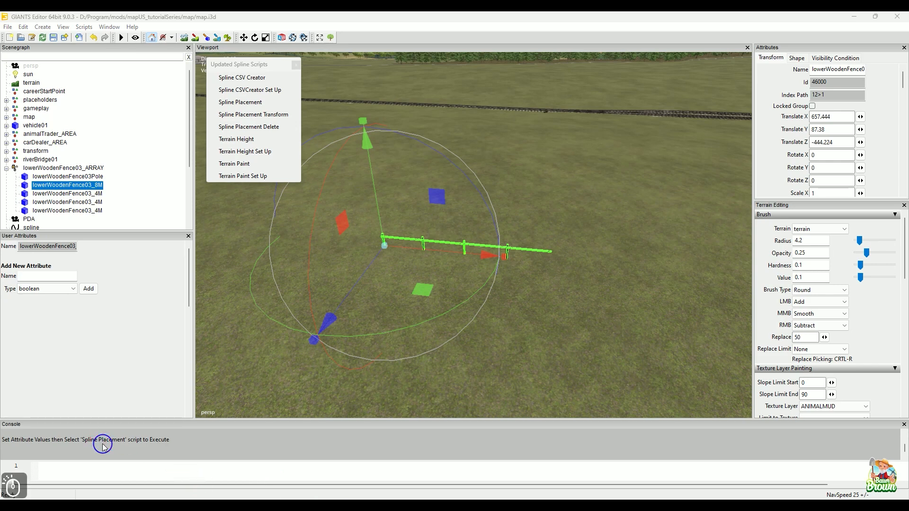
pyautogui.moveTo(415, 244); pyautogui.dragTo(494, 250)
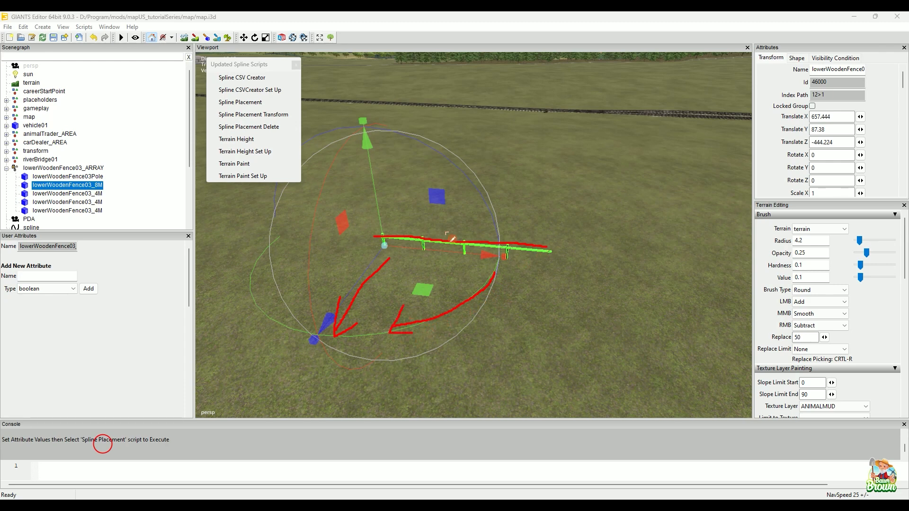
pyautogui.moveTo(547, 240); pyautogui.dragTo(564, 233)
pyautogui.moveTo(396, 260); pyautogui.dragTo(327, 335)
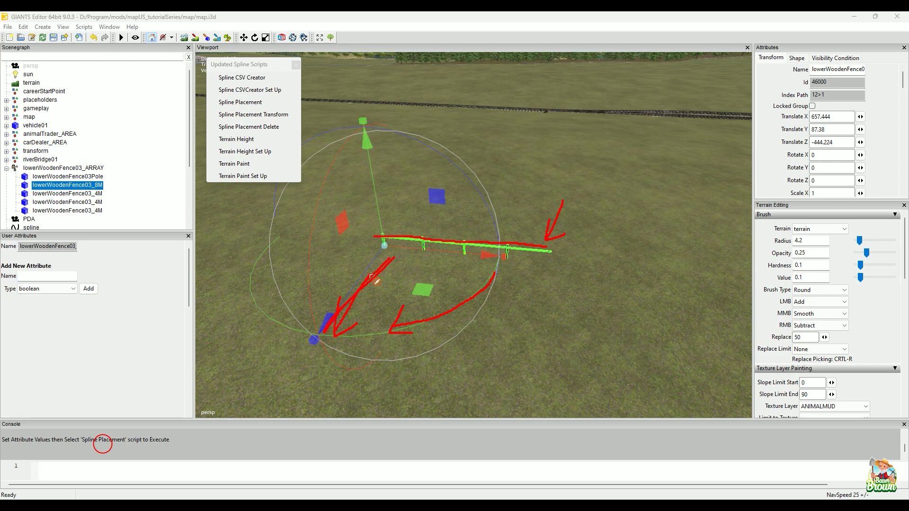
pyautogui.moveTo(350, 246); pyautogui.dragTo(293, 240)
pyautogui.press('Escape')
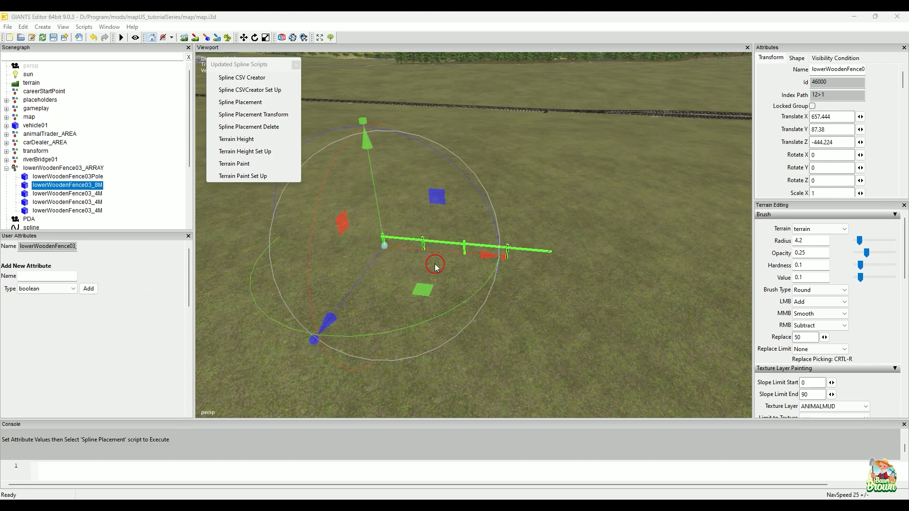
# Duplicate the placed 8M fence piece, try moving the copy about 2.5 along its Z axis, and undo that move
pyautogui.keyDown('alt'); pyautogui.moveTo(519, 223); pyautogui.dragTo(450, 321, button='middle'); pyautogui.keyUp('alt')
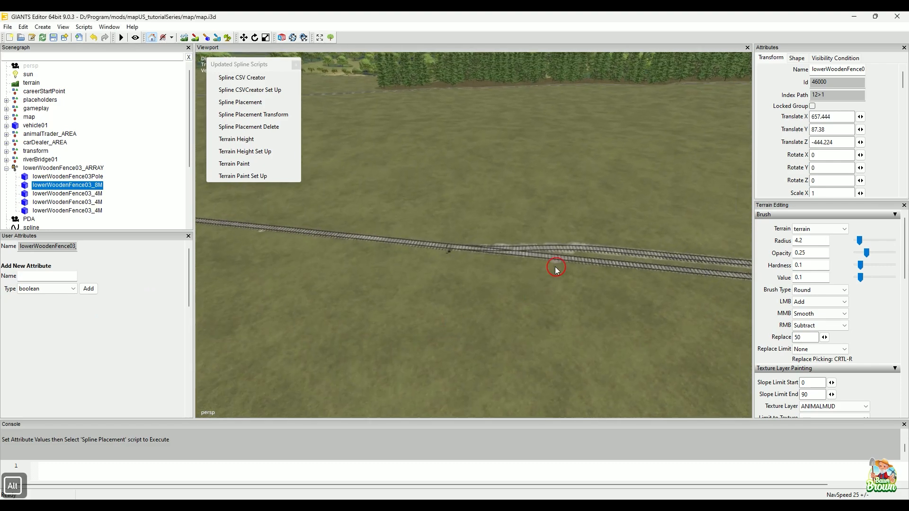
pyautogui.keyDown('alt'); pyautogui.moveTo(556, 267); pyautogui.dragTo(377, 315); pyautogui.keyUp('alt')
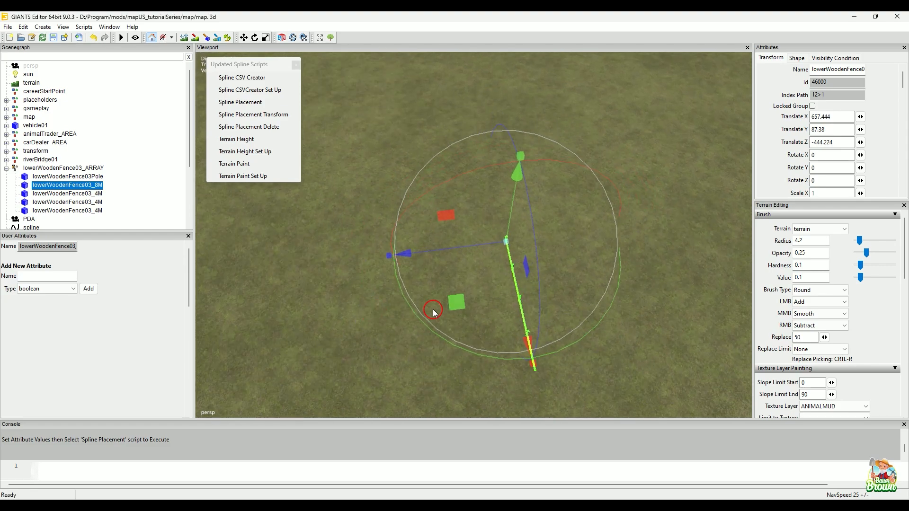
pyautogui.hotkey('ctrl', 'd')
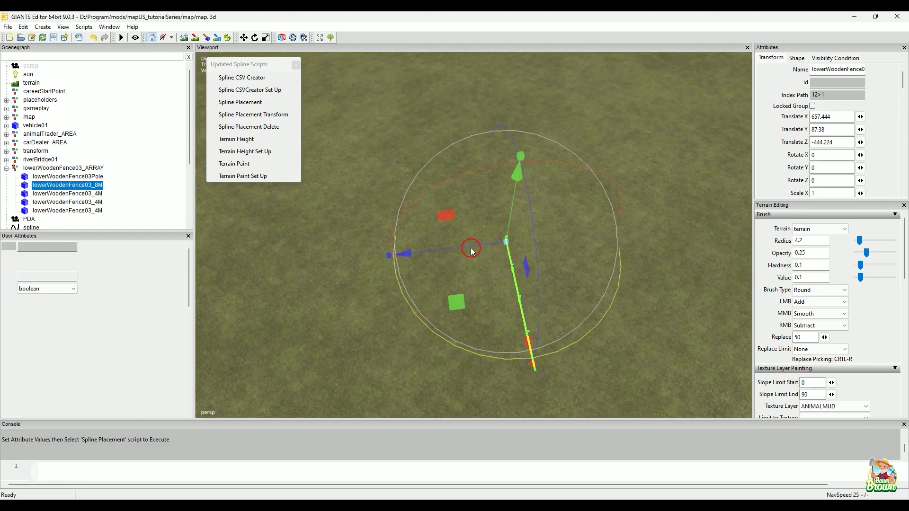
pyautogui.moveTo(473, 246); pyautogui.dragTo(428, 258)
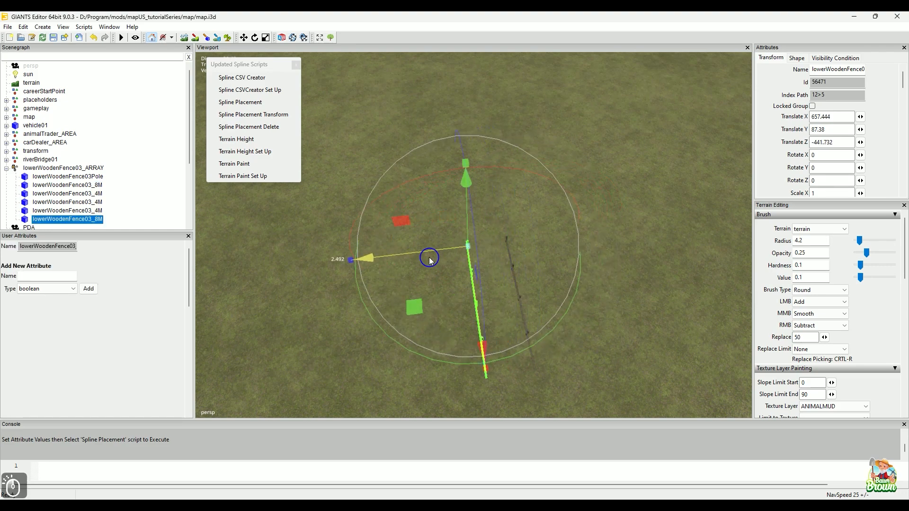
pyautogui.keyDown('alt'); pyautogui.moveTo(412, 301); pyautogui.dragTo(472, 259); pyautogui.keyUp('alt')
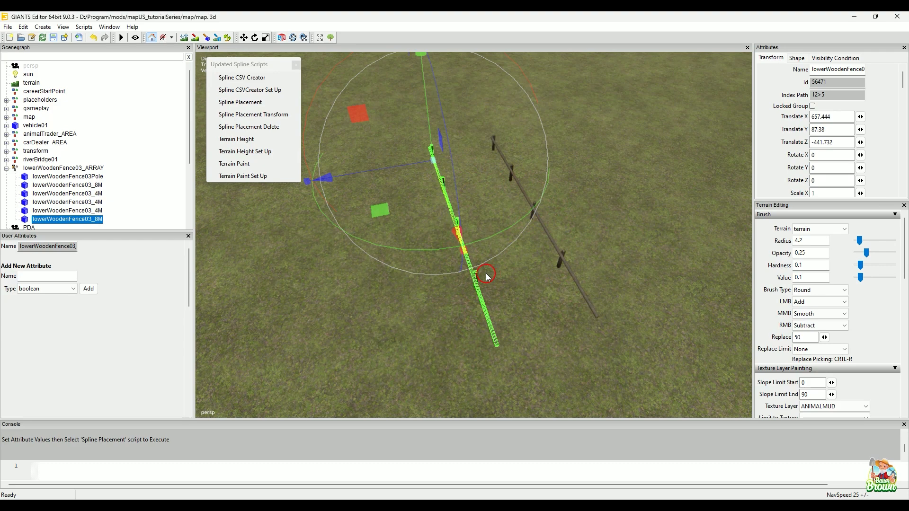
pyautogui.hotkey('ctrl', 'z')
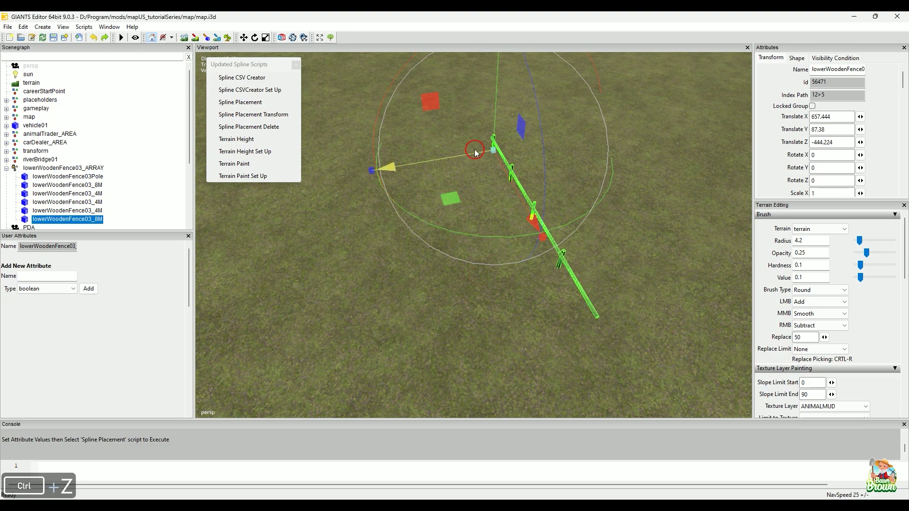
# Set the duplicated fence piece's Y rotation to -90 and compare its direction with the original fence
pyautogui.keyDown('alt'); pyautogui.moveTo(467, 158); pyautogui.dragTo(532, 221); pyautogui.keyUp('alt')
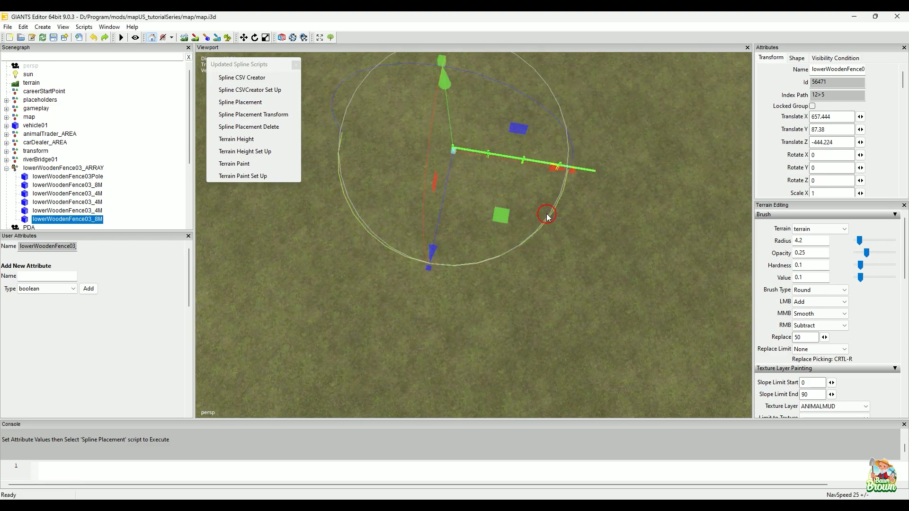
pyautogui.doubleClick(829, 168)
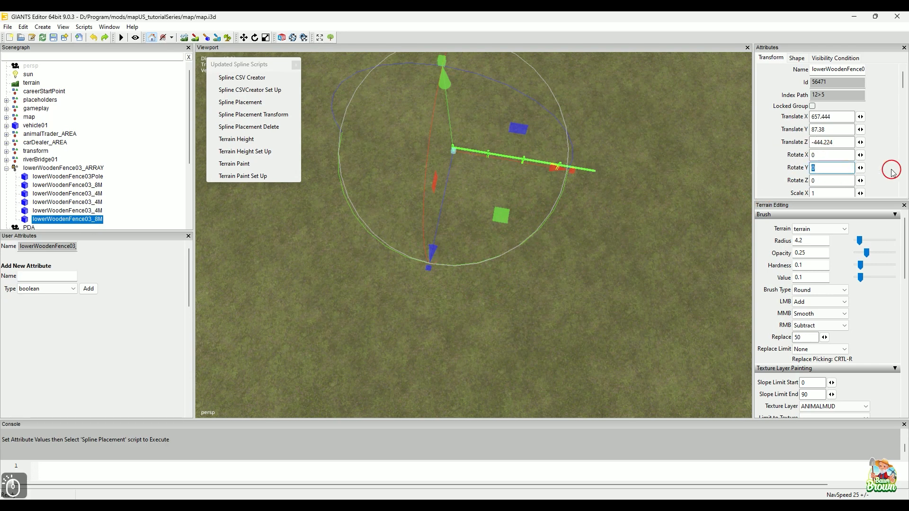
pyautogui.write('-90')
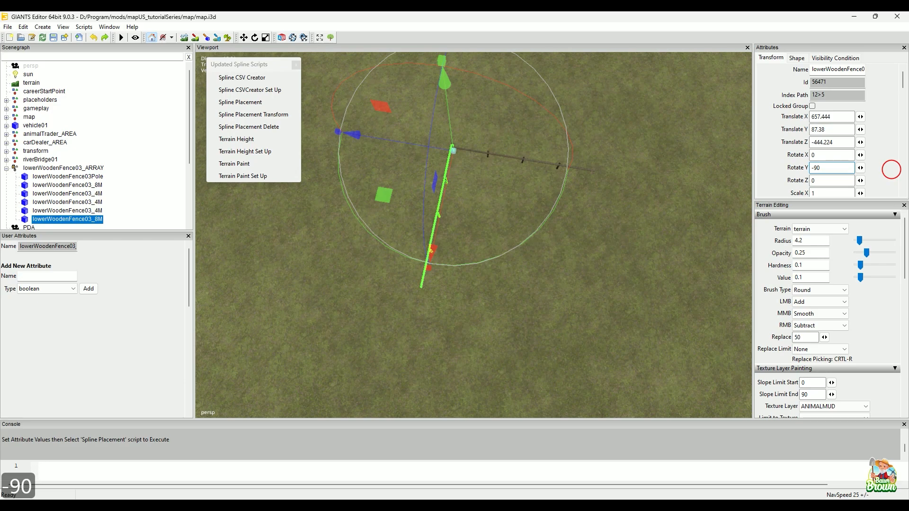
pyautogui.keyDown('alt'); pyautogui.moveTo(600, 264); pyautogui.dragTo(578, 243); pyautogui.keyUp('alt')
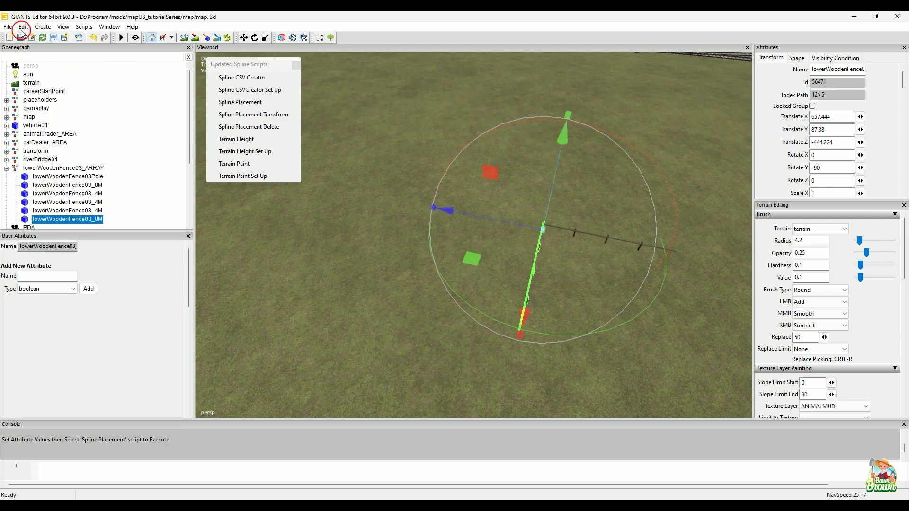
# Freeze only the rotation of the duplicated 8M fence piece, with Preserve Instances off, and inspect its axes against the fence direction
pyautogui.rightClick(84, 221)
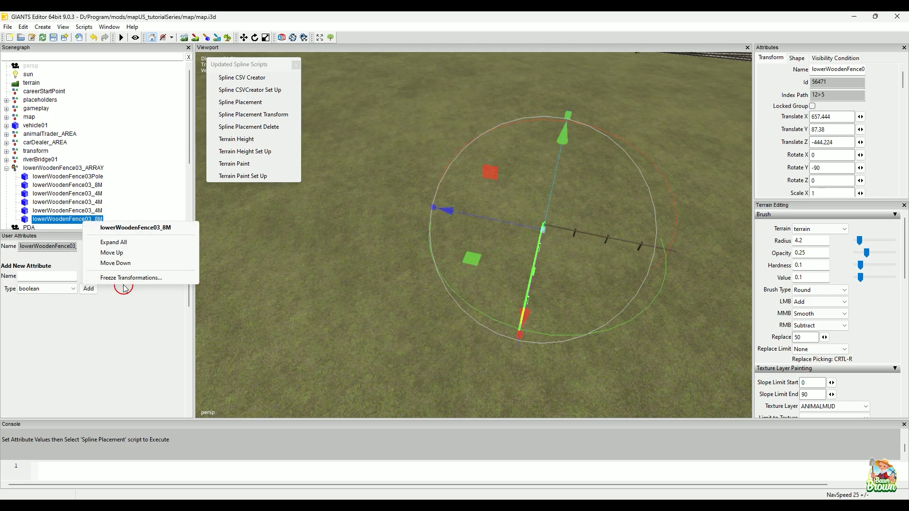
pyautogui.click(22, 27)
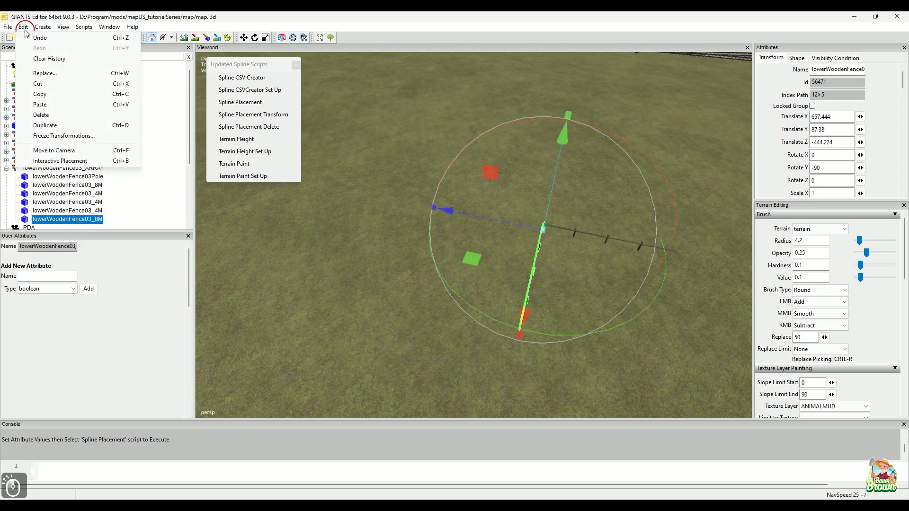
pyautogui.click(64, 135)
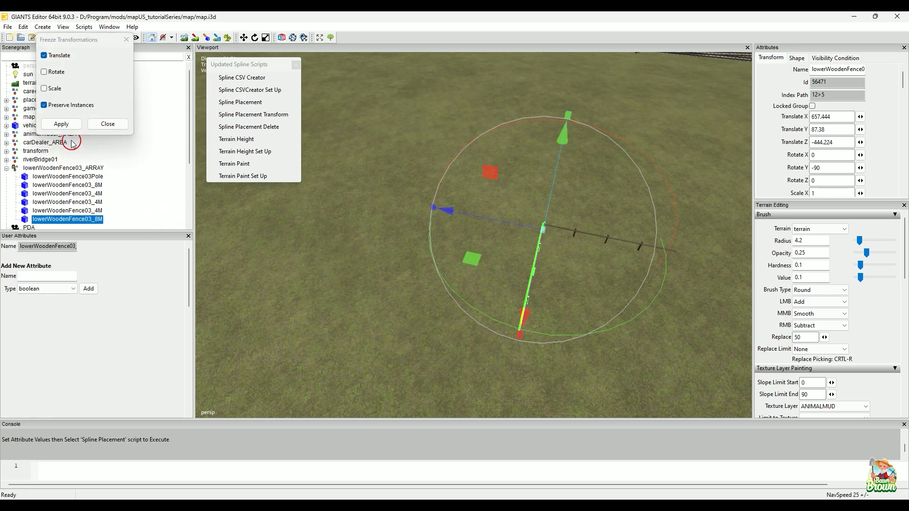
pyautogui.click(55, 60)
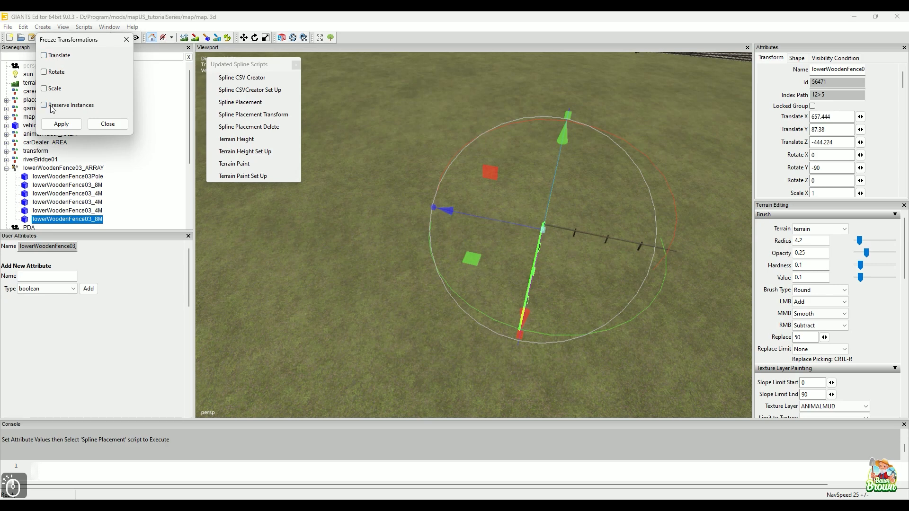
pyautogui.click(57, 72)
pyautogui.click(107, 151)
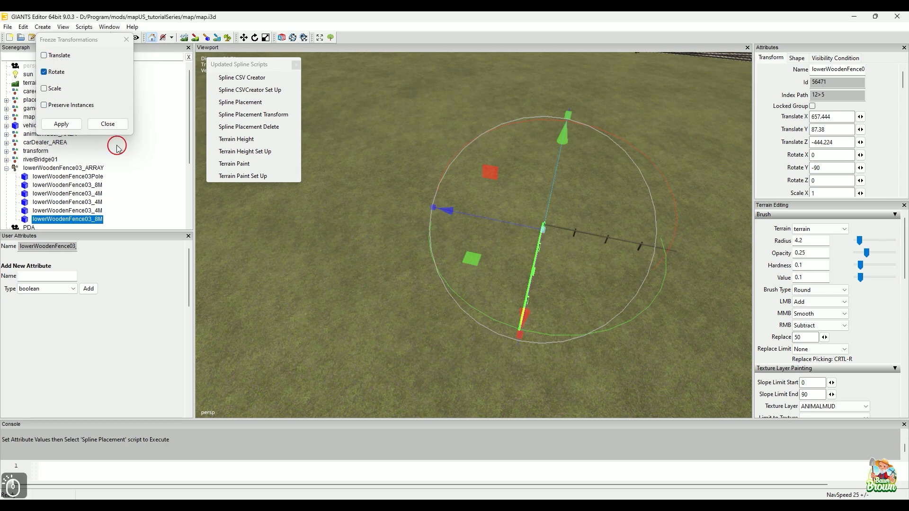
pyautogui.click(61, 124)
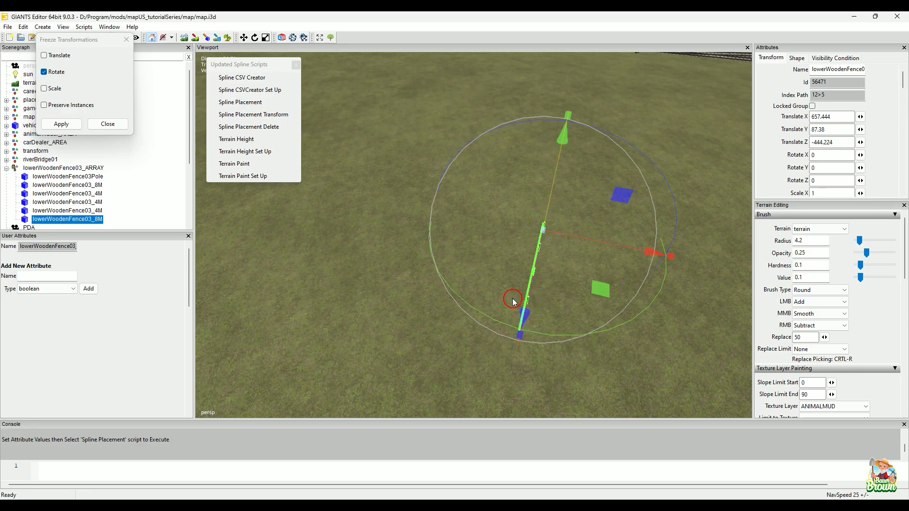
pyautogui.press('alt')
pyautogui.keyDown('alt'); pyautogui.moveTo(537, 298); pyautogui.dragTo(435, 276); pyautogui.keyUp('alt')
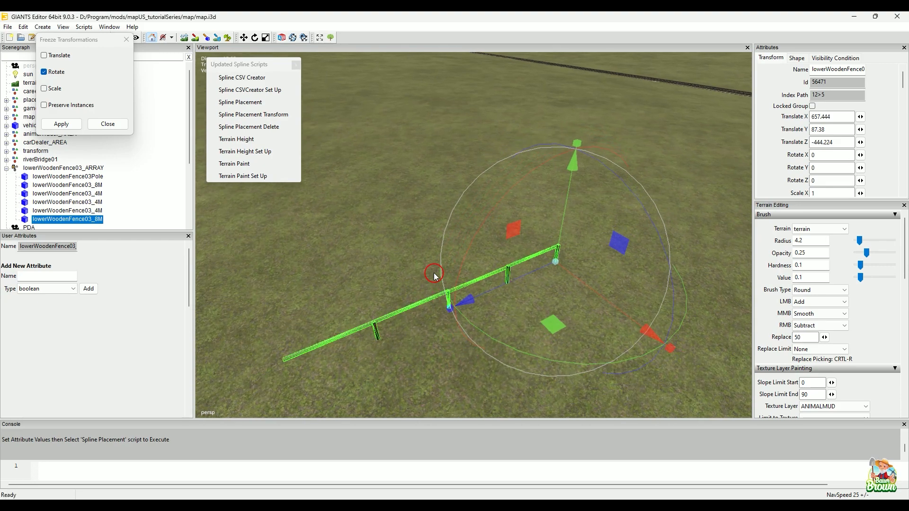
pyautogui.keyDown('alt'); pyautogui.moveTo(477, 140); pyautogui.dragTo(590, 237); pyautogui.keyUp('alt')
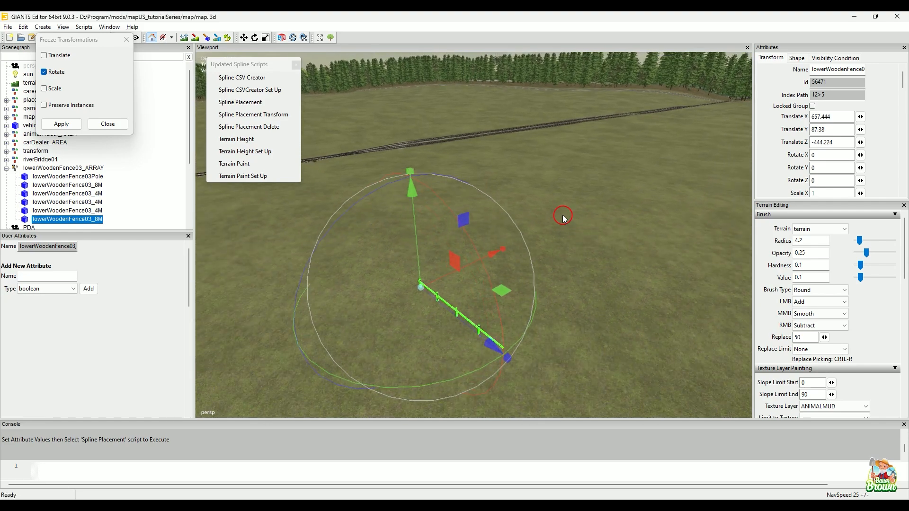
# Delete the duplicated fence piece and select the original lowerWoodenFence03_8M on the grass
pyautogui.press('Delete')
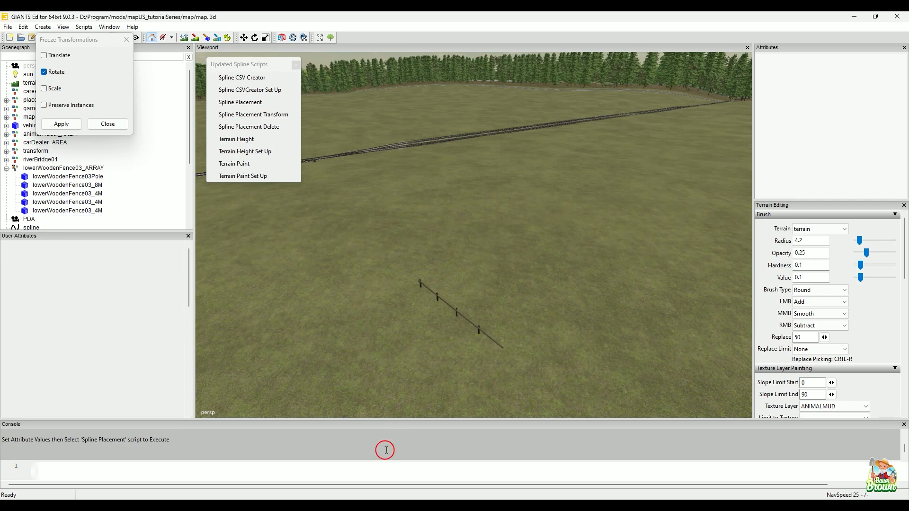
pyautogui.click(382, 499)
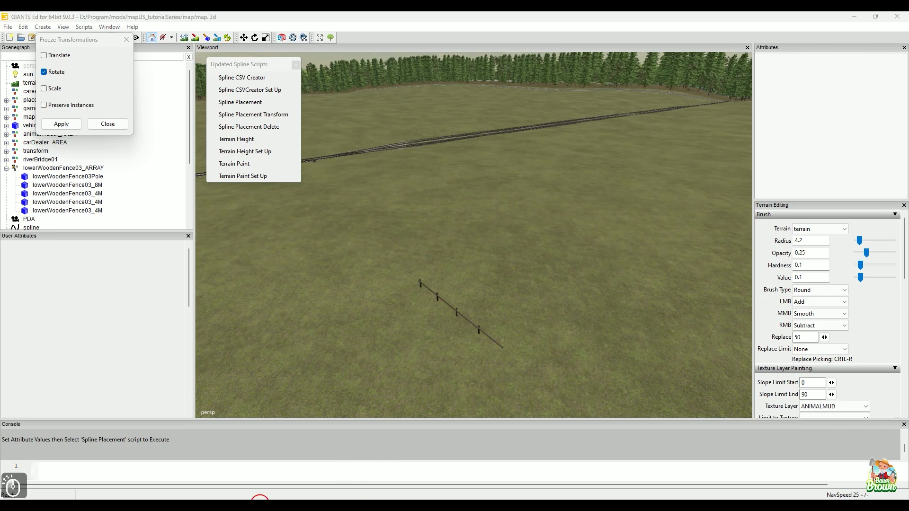
pyautogui.click(114, 446)
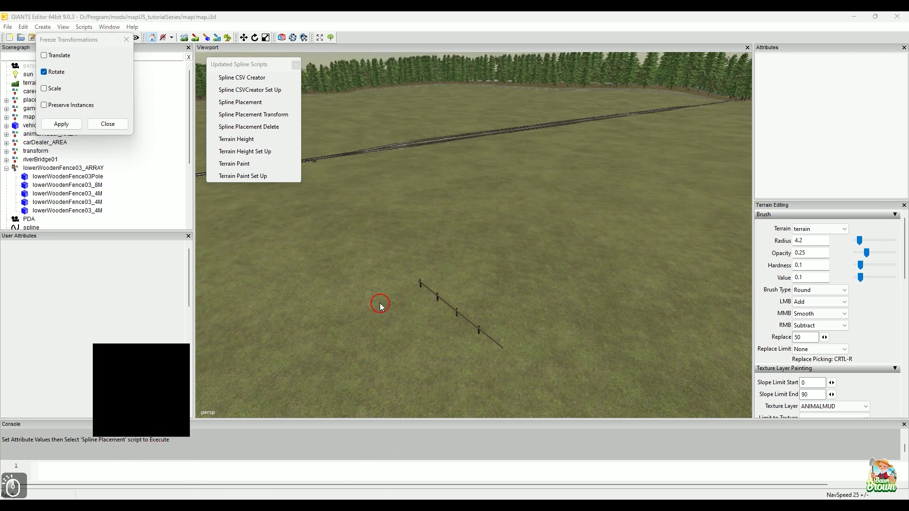
pyautogui.click(425, 280)
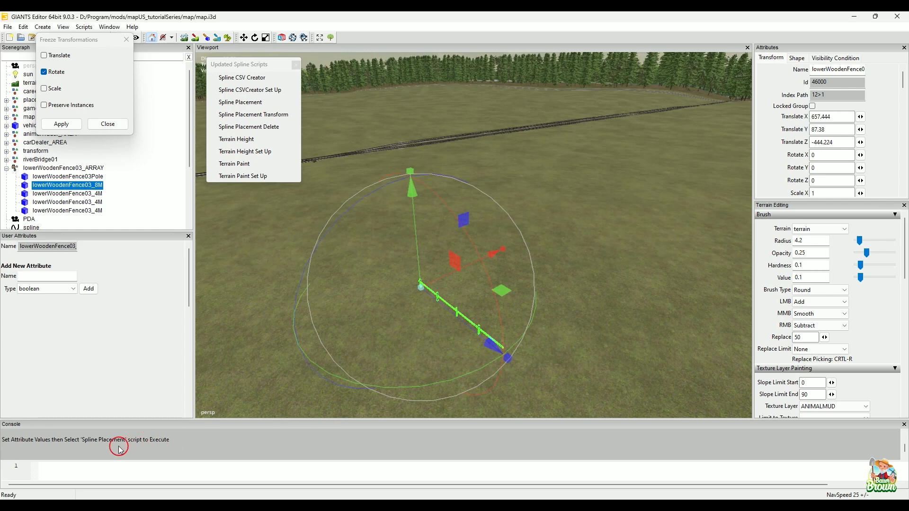
pyautogui.click(104, 448)
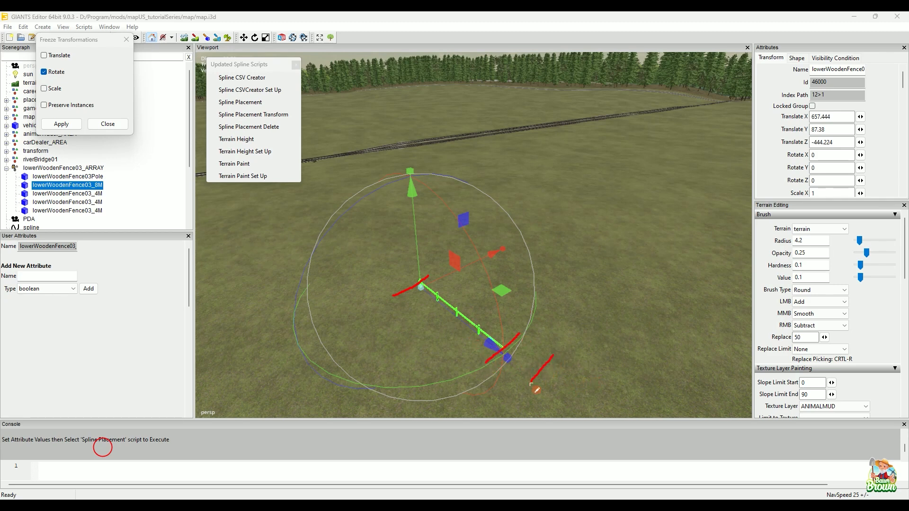
pyautogui.moveTo(587, 373); pyautogui.dragTo(561, 402)
pyautogui.moveTo(616, 388); pyautogui.dragTo(599, 411)
pyautogui.rightClick(387, 448)
pyautogui.keyDown('alt'); pyautogui.moveTo(532, 199); pyautogui.dragTo(517, 276); pyautogui.keyUp('alt')
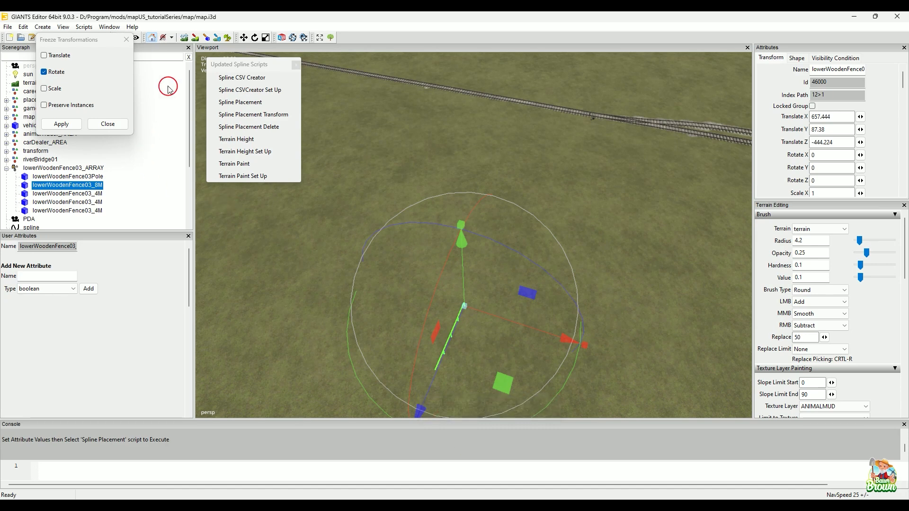
# Close the Freeze Transformations dialog and open the Spline Placement script from Updated Spline Scripts in the Script Editor
pyautogui.click(110, 125)
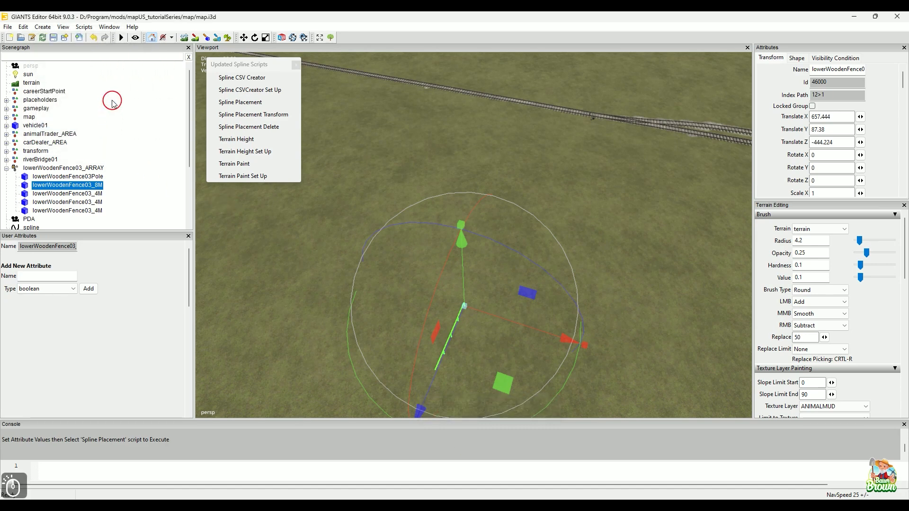
pyautogui.click(109, 27)
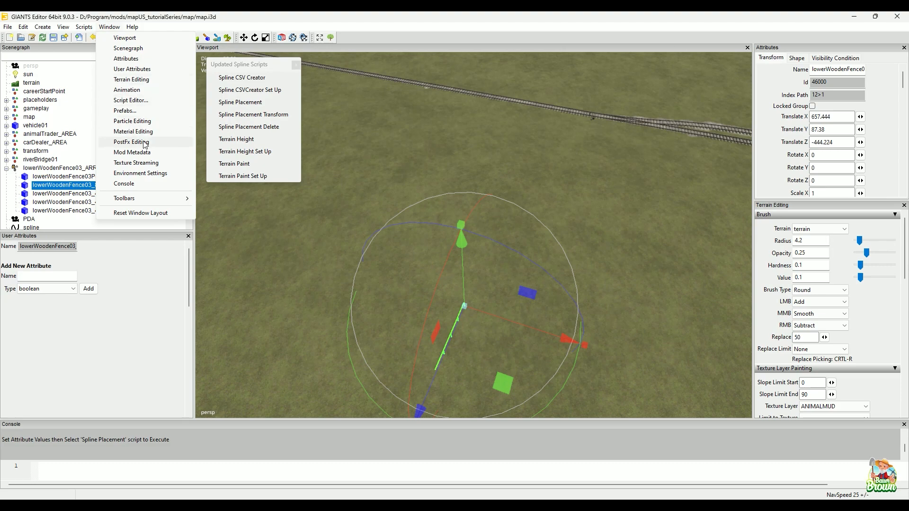
pyautogui.click(142, 101)
pyautogui.click(72, 157)
pyautogui.click(78, 143)
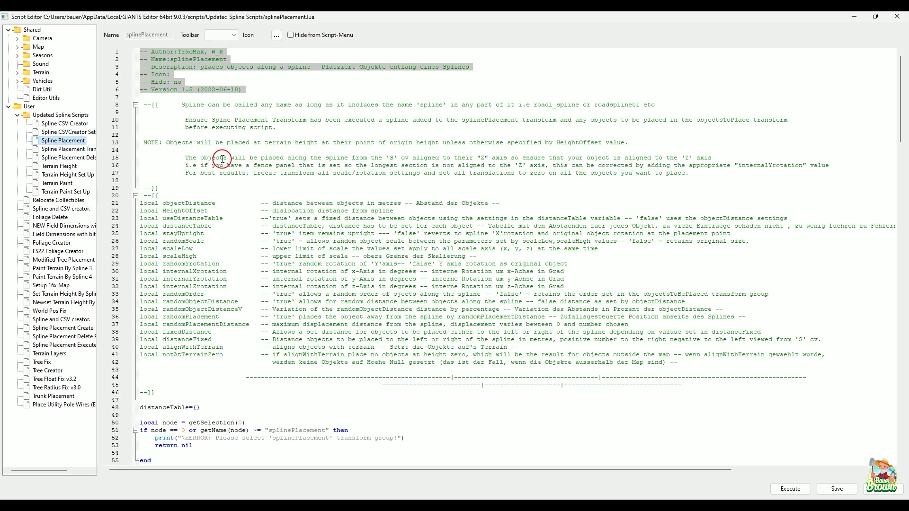
# Read the usage notes and variable descriptions at the start of the Spline Placement script, and dismiss the Script Editor
pyautogui.click(379, 506)
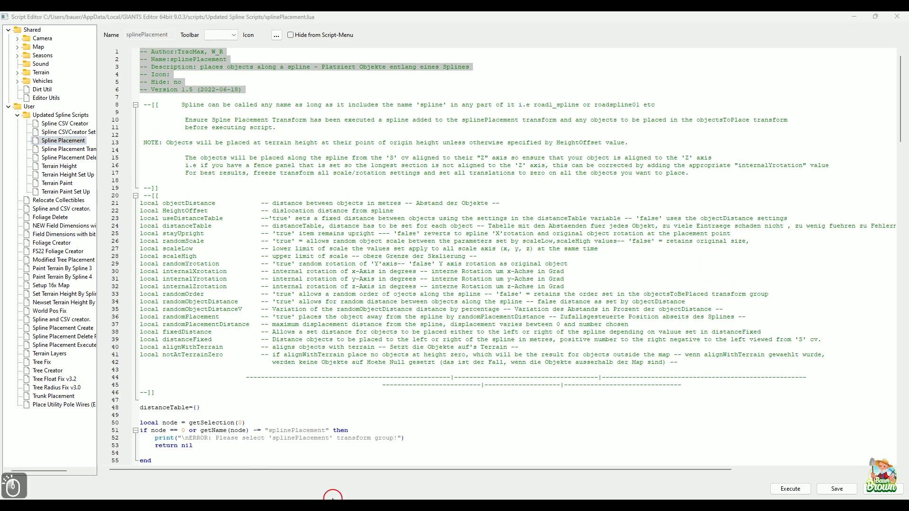
pyautogui.click(78, 447)
pyautogui.moveTo(165, 99)
pyautogui.mouseDown()
pyautogui.moveTo(754, 168)
pyautogui.moveTo(846, 228)
pyautogui.mouseUp()
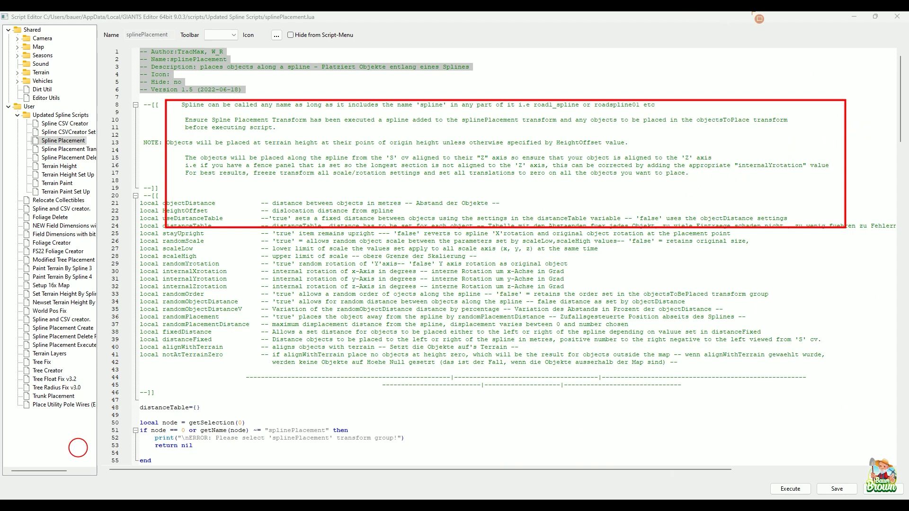
pyautogui.click(377, 413)
pyautogui.moveTo(140, 187)
pyautogui.mouseDown()
pyautogui.moveTo(271, 337)
pyautogui.moveTo(279, 362)
pyautogui.moveTo(882, 388)
pyautogui.moveTo(871, 383)
pyautogui.mouseUp()
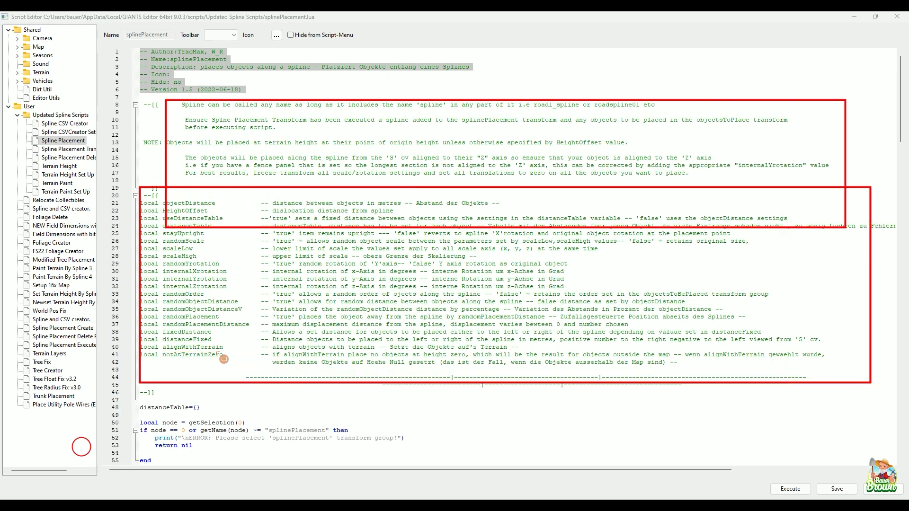
pyautogui.press('Escape')
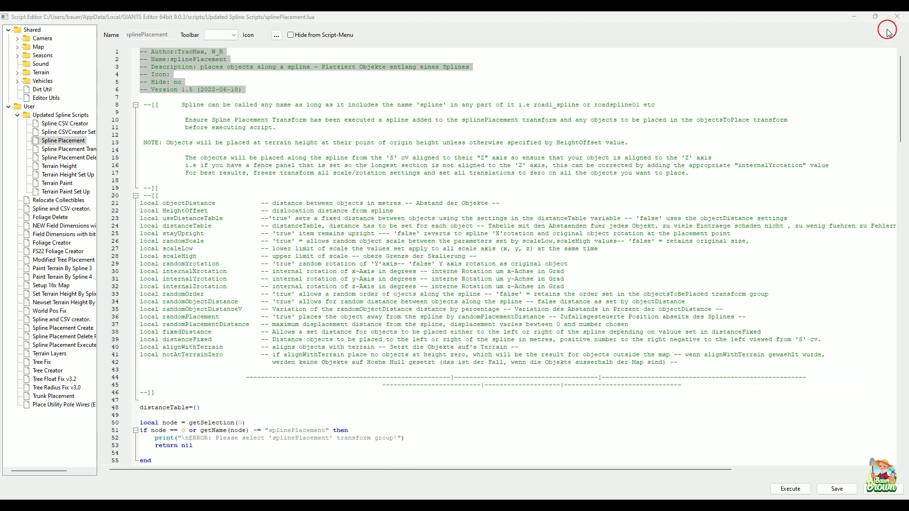
pyautogui.click(856, 20)
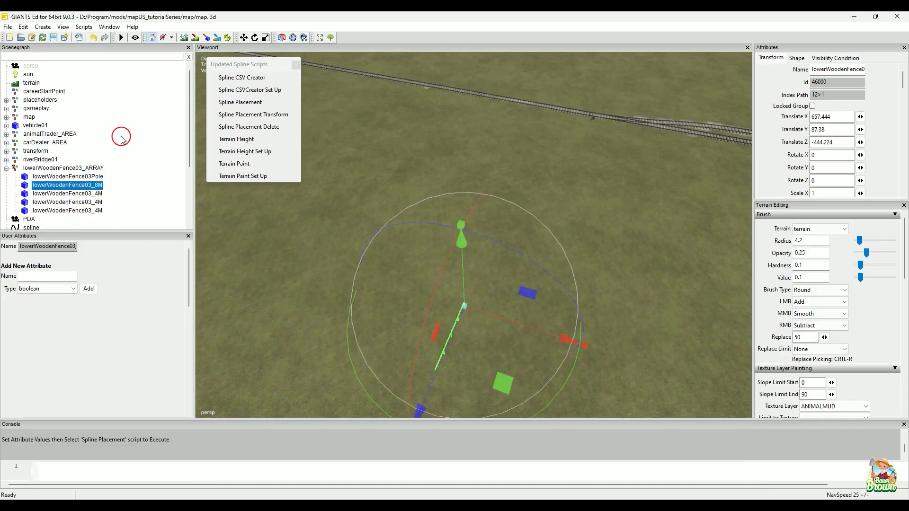
# Select splinePlacement inside splineObjects and review its placement attributes, with the spline on the painted strip in sight
pyautogui.scroll(-4, 120, 175)
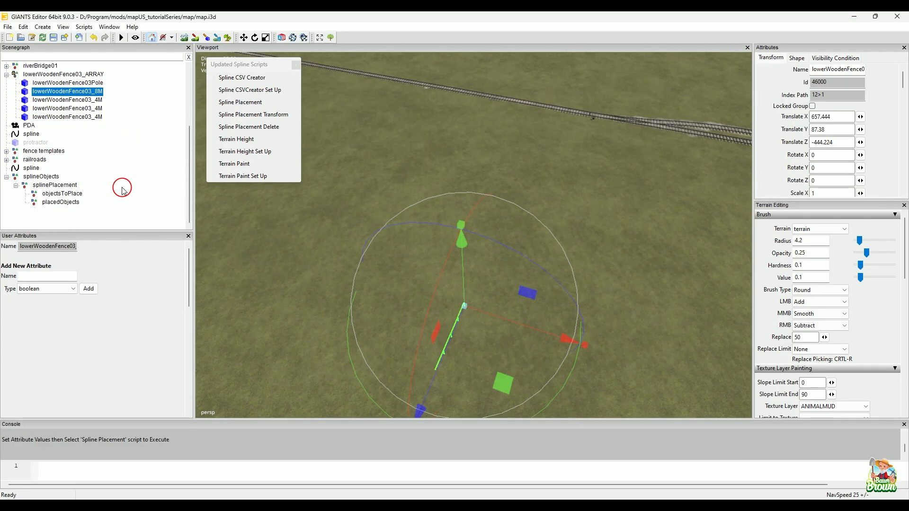
pyautogui.click(47, 184)
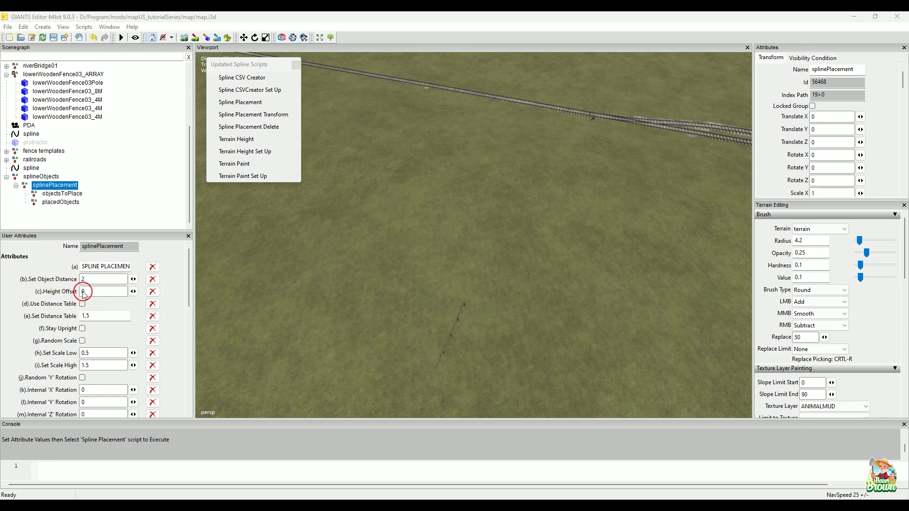
pyautogui.scroll(-2, 93, 288)
pyautogui.scroll(2, 93, 288)
pyautogui.press('alt')
pyautogui.keyDown('alt'); pyautogui.moveTo(540, 215); pyautogui.dragTo(454, 256, button='middle'); pyautogui.keyUp('alt')
pyautogui.keyDown('alt'); pyautogui.moveTo(563, 245); pyautogui.dragTo(403, 259); pyautogui.keyUp('alt')
pyautogui.keyDown('alt'); pyautogui.moveTo(385, 311); pyautogui.dragTo(467, 181, button='middle'); pyautogui.keyUp('alt')
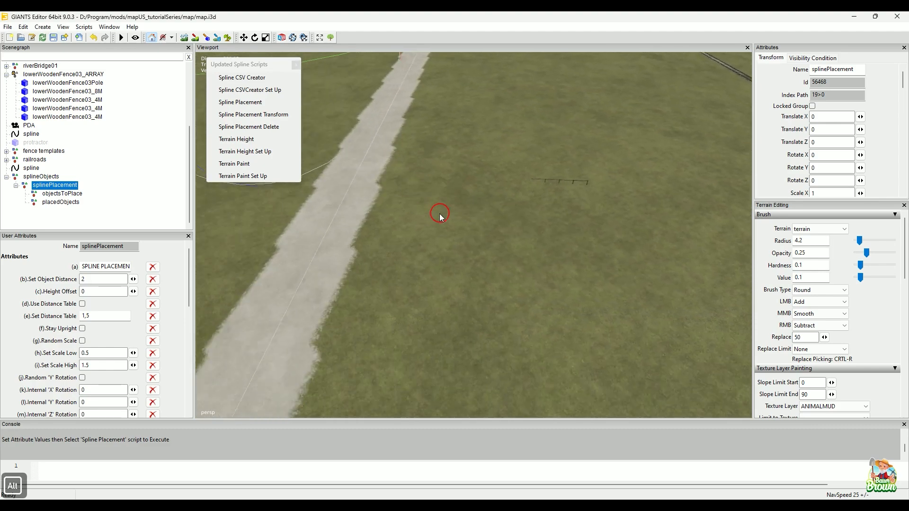
pyautogui.keyDown('alt'); pyautogui.moveTo(493, 241); pyautogui.dragTo(490, 210); pyautogui.keyUp('alt')
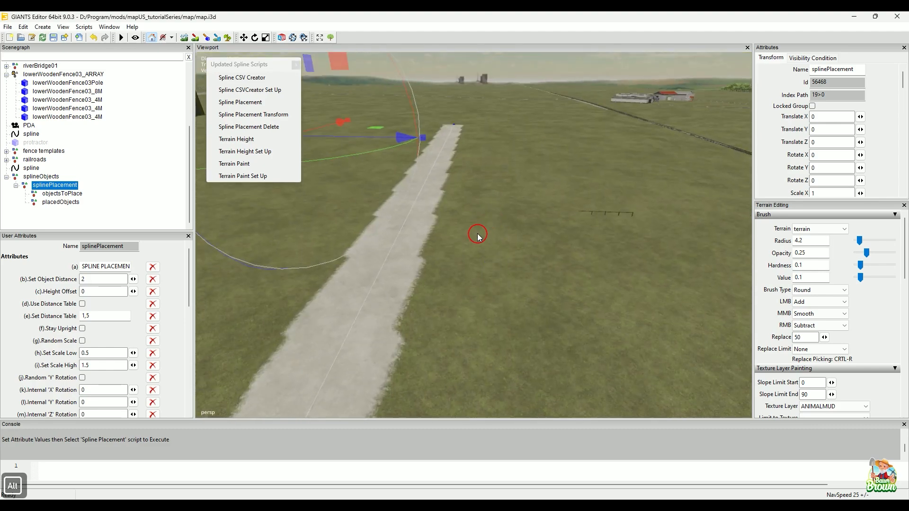
pyautogui.keyDown('alt'); pyautogui.moveTo(478, 238); pyautogui.dragTo(493, 206, button='middle'); pyautogui.keyUp('alt')
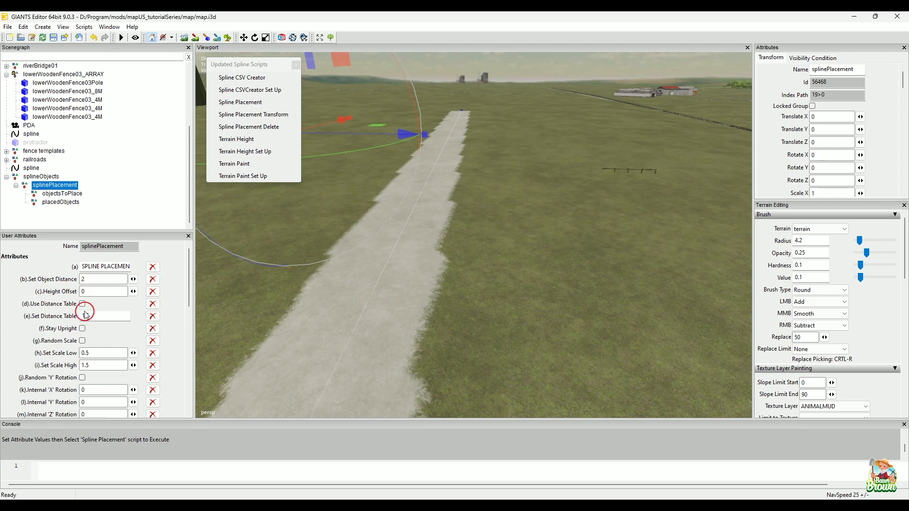
# Examine the internal X, Y and Z rotation attributes of splinePlacement
pyautogui.scroll(-2, 147, 327)
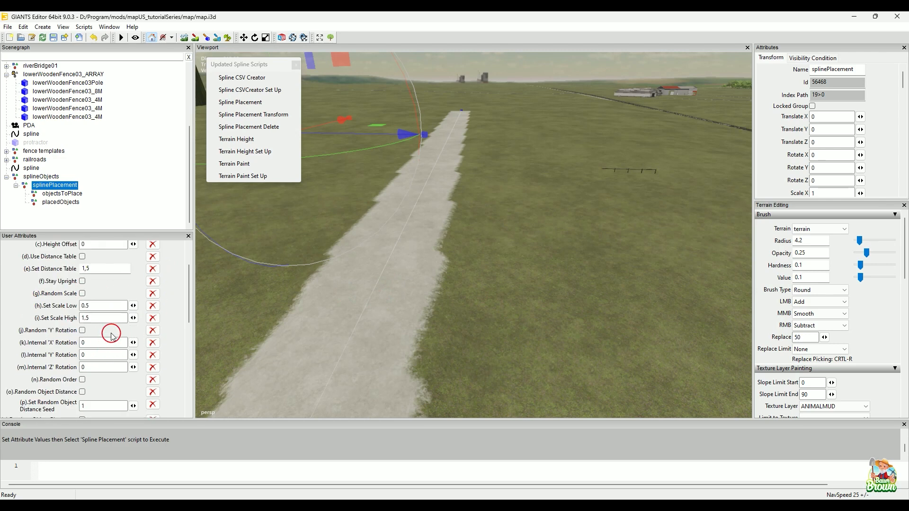
pyautogui.scroll(-2, 114, 331)
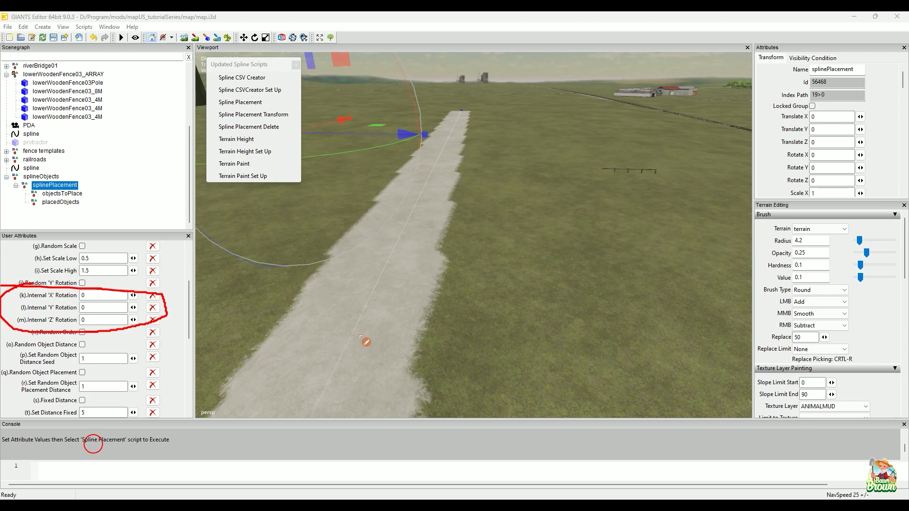
pyautogui.click(390, 451)
pyautogui.click(385, 416)
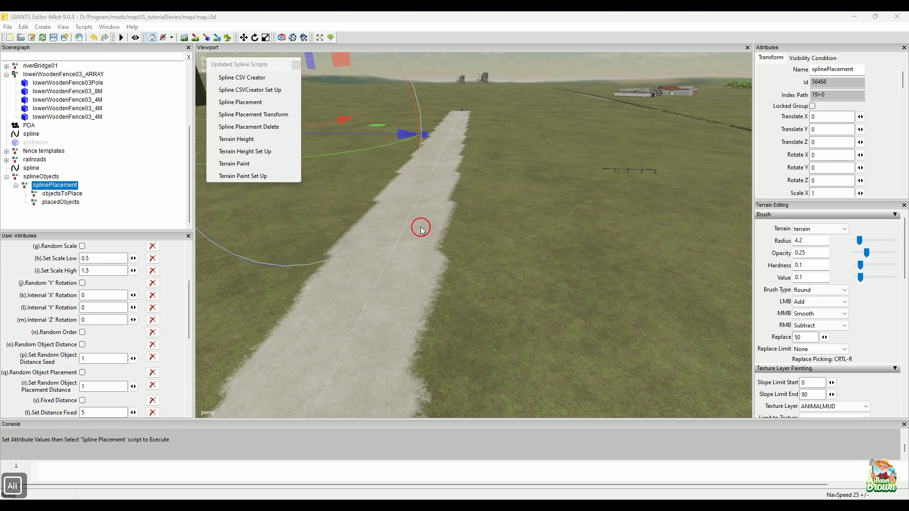
# Select the 8M fence piece on the grass to compare its Z axis with the spline direction, and reselect splinePlacement
pyautogui.keyDown('alt'); pyautogui.moveTo(562, 214); pyautogui.dragTo(489, 335); pyautogui.keyUp('alt')
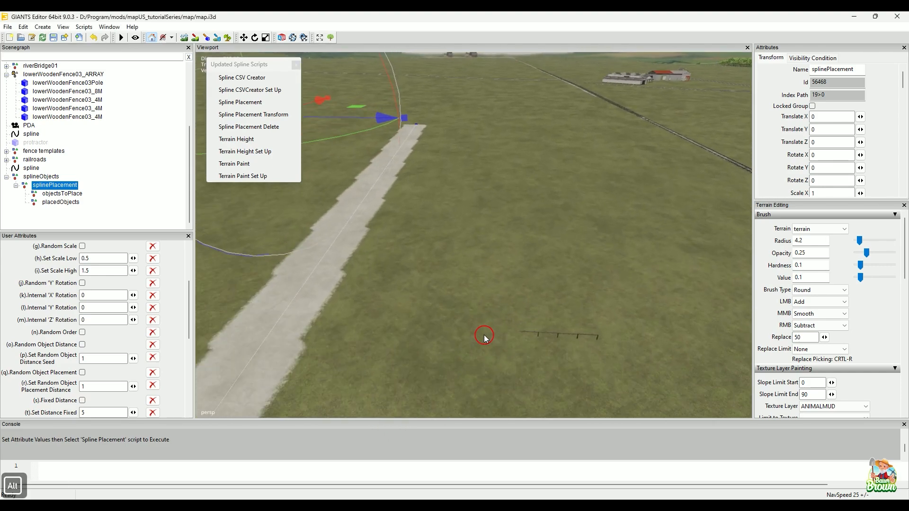
pyautogui.click(560, 334)
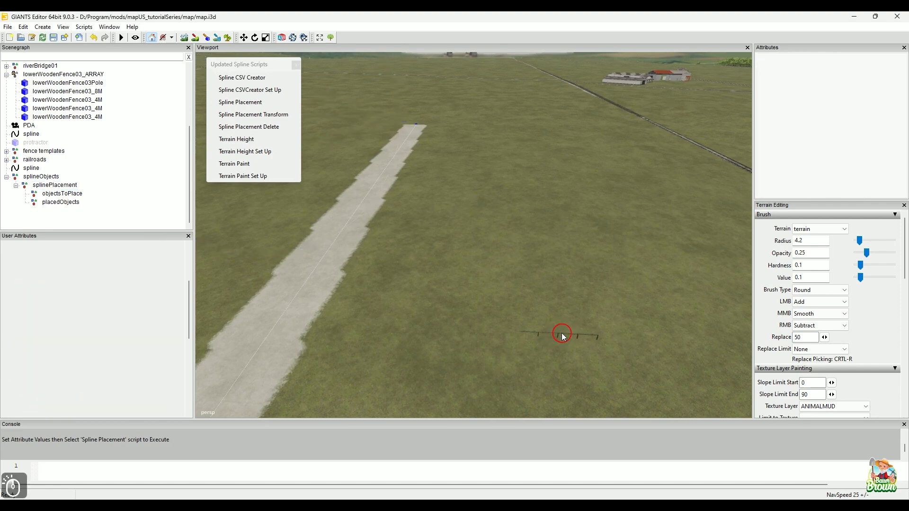
pyautogui.moveTo(481, 339)
pyautogui.keyDown('alt'); pyautogui.mouseDown()
pyautogui.moveTo(507, 349)
pyautogui.moveTo(490, 343)
pyautogui.mouseUp(); pyautogui.keyUp('alt')
pyautogui.keyDown('alt'); pyautogui.scroll(3, 499, 335); pyautogui.keyUp('alt')
pyautogui.keyDown('alt'); pyautogui.moveTo(507, 326); pyautogui.dragTo(504, 316, button='middle'); pyautogui.keyUp('alt')
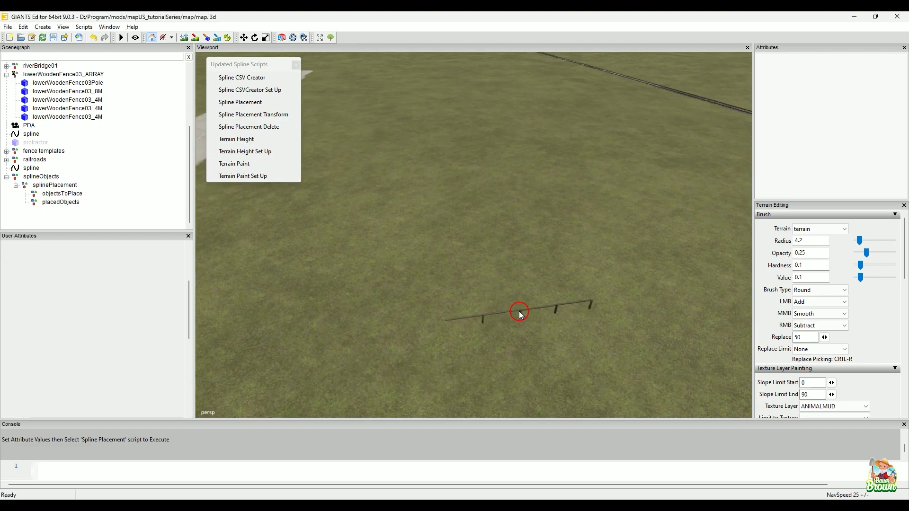
pyautogui.click(521, 314)
pyautogui.keyDown('alt'); pyautogui.moveTo(522, 314); pyautogui.dragTo(467, 337); pyautogui.keyUp('alt')
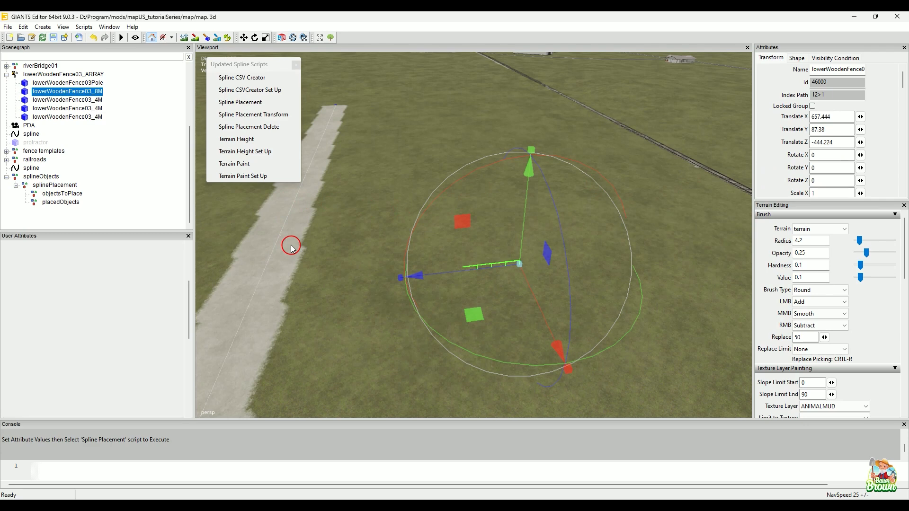
pyautogui.click(55, 186)
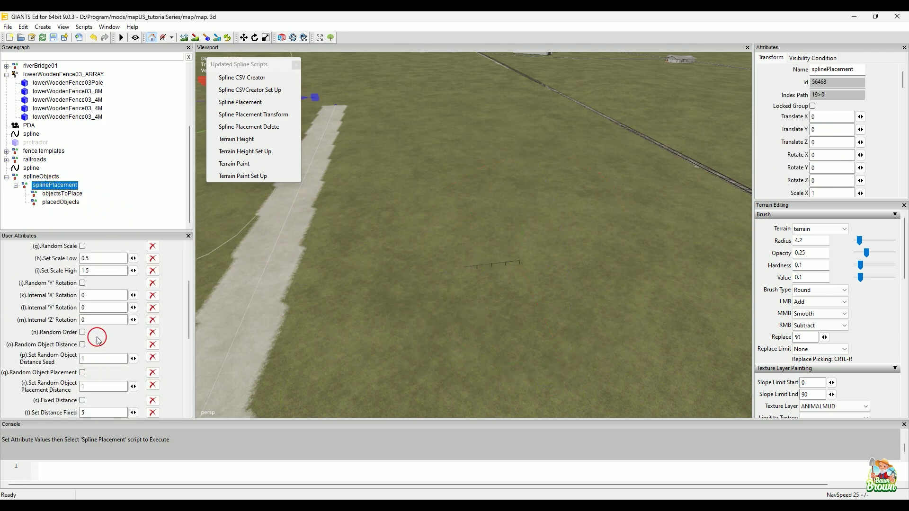
# Set the internal Y rotation of splinePlacement to -90
pyautogui.moveTo(101, 309); pyautogui.dragTo(81, 308)
pyautogui.write('-90')
pyautogui.scroll(-2, 122, 337)
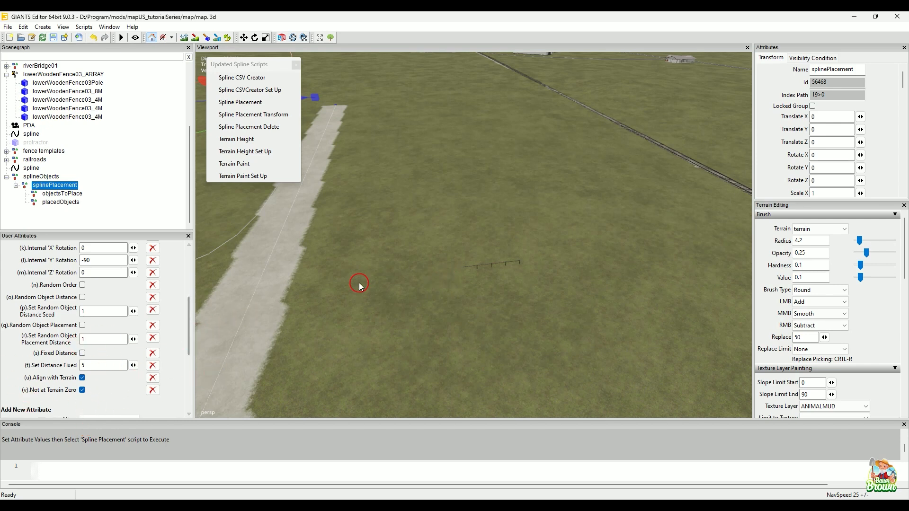
# Examine the painted strip and the surrounding terrain from several angles, and review the first placement attributes of splinePlacement
pyautogui.keyDown('alt'); pyautogui.moveTo(548, 254); pyautogui.dragTo(391, 297); pyautogui.keyUp('alt')
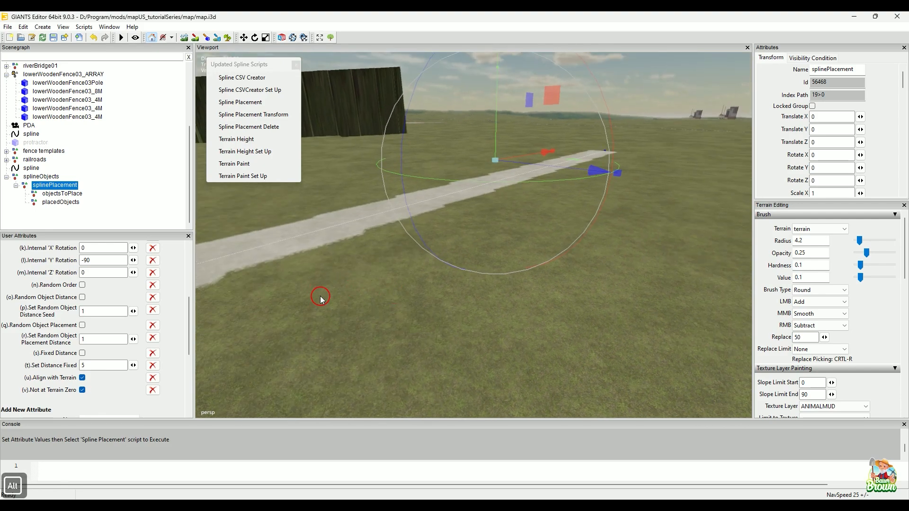
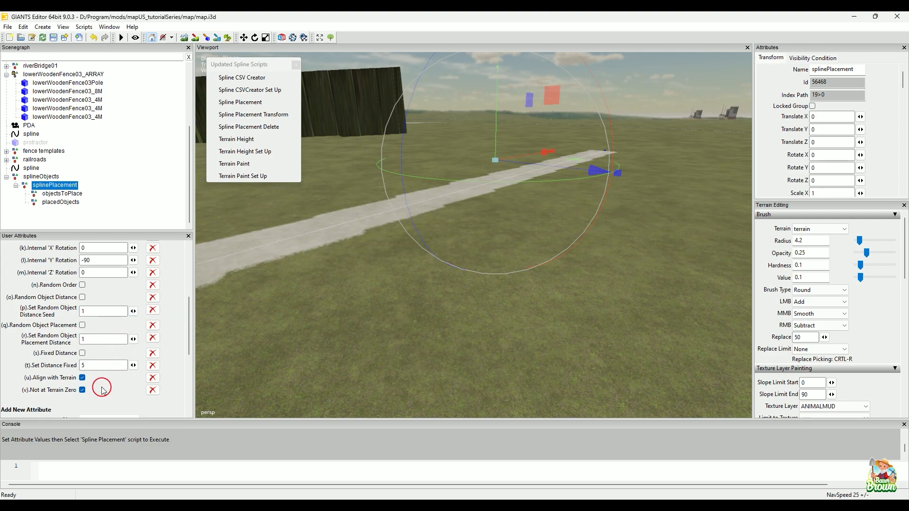
pyautogui.keyDown('alt'); pyautogui.moveTo(690, 155); pyautogui.dragTo(612, 261); pyautogui.keyUp('alt')
pyautogui.keyDown('alt'); pyautogui.moveTo(612, 261); pyautogui.dragTo(533, 418, button='right'); pyautogui.keyUp('alt')
pyautogui.keyDown('alt'); pyautogui.moveTo(533, 418); pyautogui.dragTo(638, 316); pyautogui.keyUp('alt')
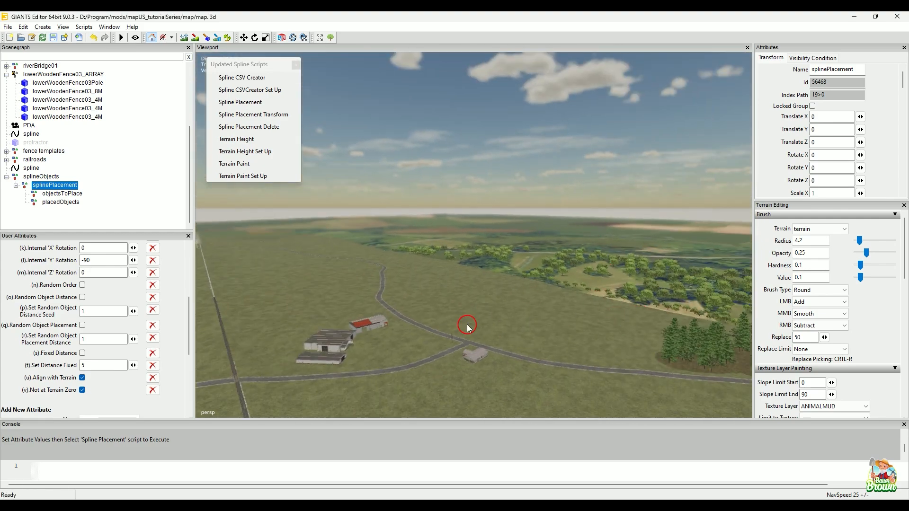
pyautogui.keyDown('alt'); pyautogui.moveTo(495, 295); pyautogui.dragTo(370, 321); pyautogui.keyUp('alt')
pyautogui.keyDown('alt'); pyautogui.moveTo(329, 340); pyautogui.dragTo(564, 277, button='right'); pyautogui.keyUp('alt')
pyautogui.keyDown('alt'); pyautogui.moveTo(564, 278); pyautogui.dragTo(515, 309); pyautogui.keyUp('alt')
pyautogui.keyDown('alt'); pyautogui.moveTo(516, 310); pyautogui.dragTo(529, 279, button='right'); pyautogui.keyUp('alt')
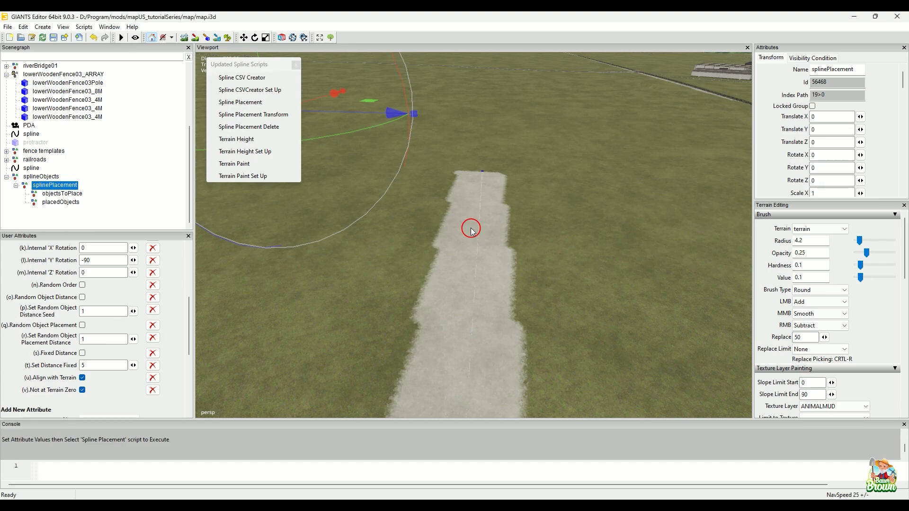
pyautogui.keyDown('alt'); pyautogui.moveTo(507, 142); pyautogui.dragTo(414, 285, button='middle'); pyautogui.keyUp('alt')
pyautogui.keyDown('alt'); pyautogui.moveTo(414, 286); pyautogui.dragTo(508, 294); pyautogui.keyUp('alt')
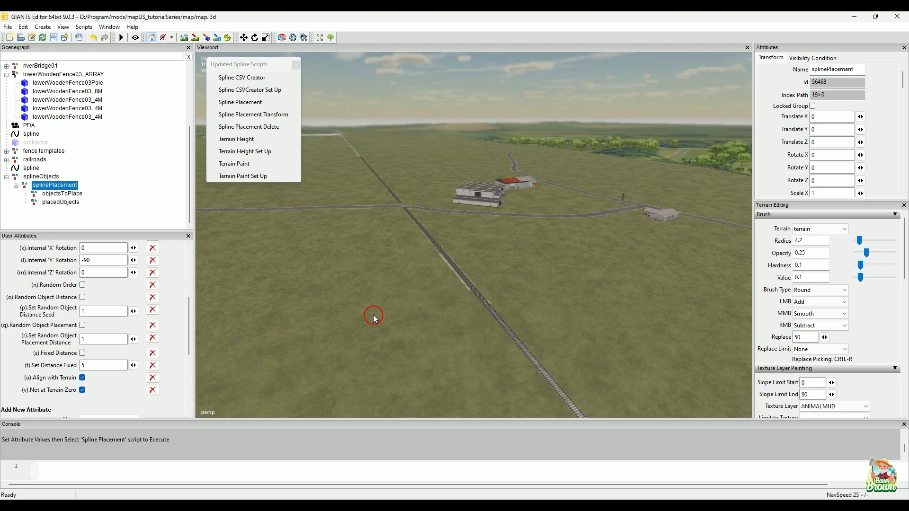
pyautogui.keyDown('alt'); pyautogui.moveTo(428, 318); pyautogui.dragTo(416, 325, button='right'); pyautogui.keyUp('alt')
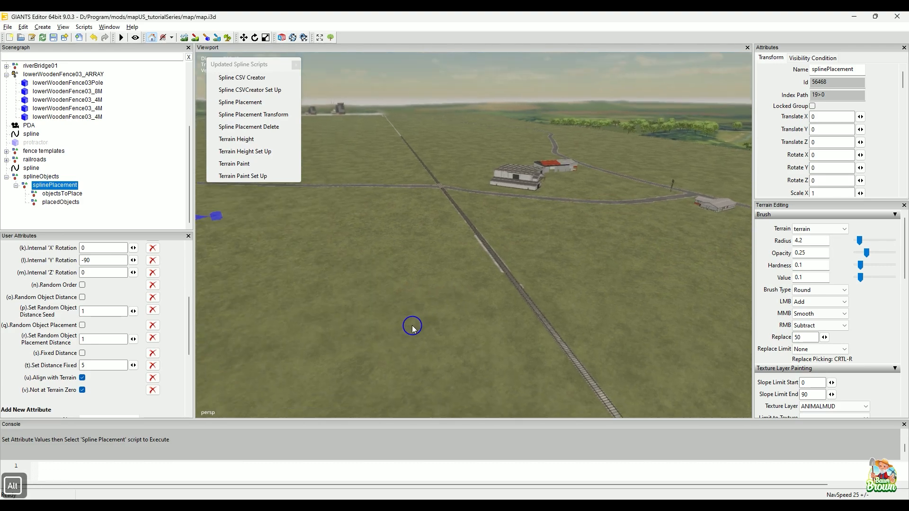
pyautogui.keyDown('alt'); pyautogui.moveTo(416, 325); pyautogui.dragTo(363, 347); pyautogui.keyUp('alt')
pyautogui.keyDown('alt'); pyautogui.moveTo(363, 347); pyautogui.dragTo(385, 307, button='right'); pyautogui.keyUp('alt')
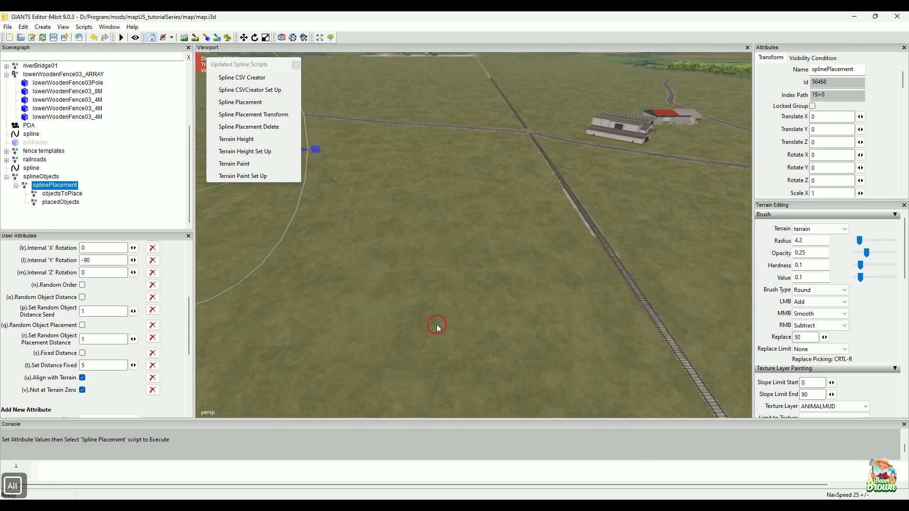
pyautogui.keyDown('alt'); pyautogui.moveTo(396, 293); pyautogui.dragTo(454, 235); pyautogui.keyUp('alt')
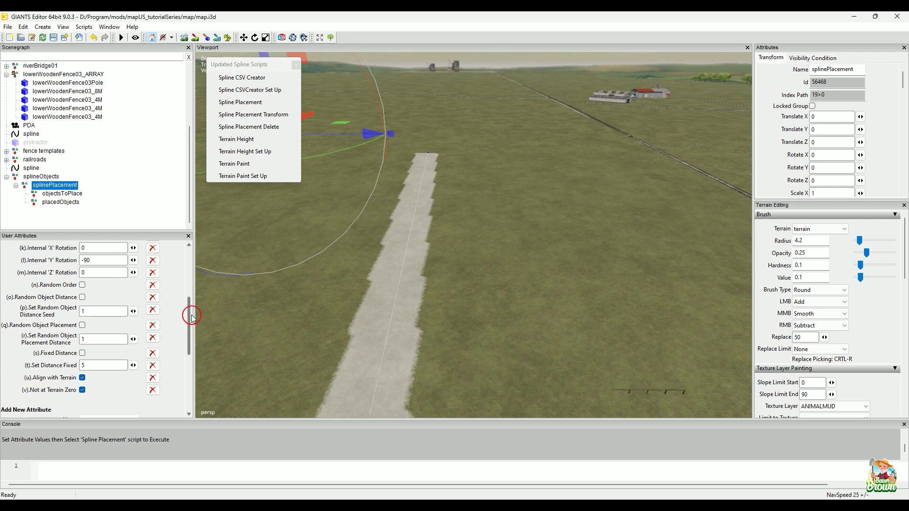
pyautogui.moveTo(187, 315); pyautogui.dragTo(205, 262)
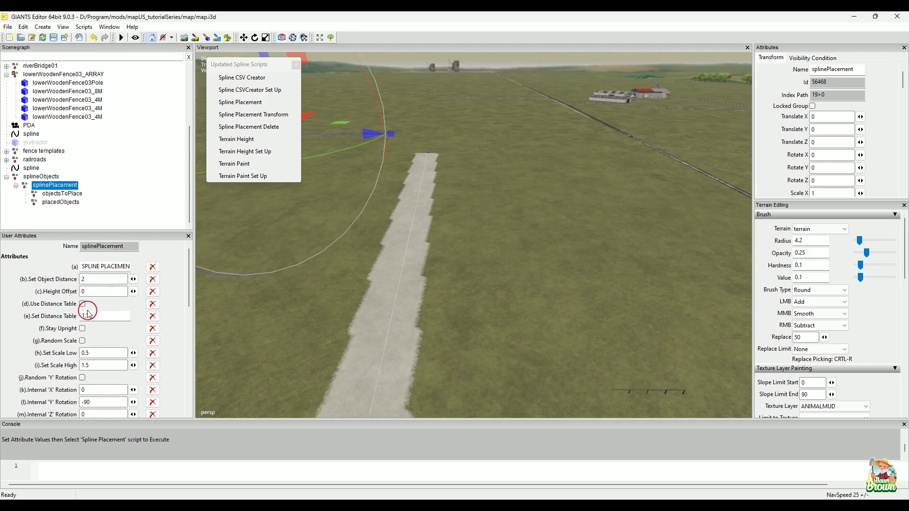
pyautogui.keyDown('alt'); pyautogui.moveTo(572, 236); pyautogui.dragTo(564, 309); pyautogui.keyUp('alt')
pyautogui.keyDown('alt'); pyautogui.scroll(3, 582, 299); pyautogui.keyUp('alt')
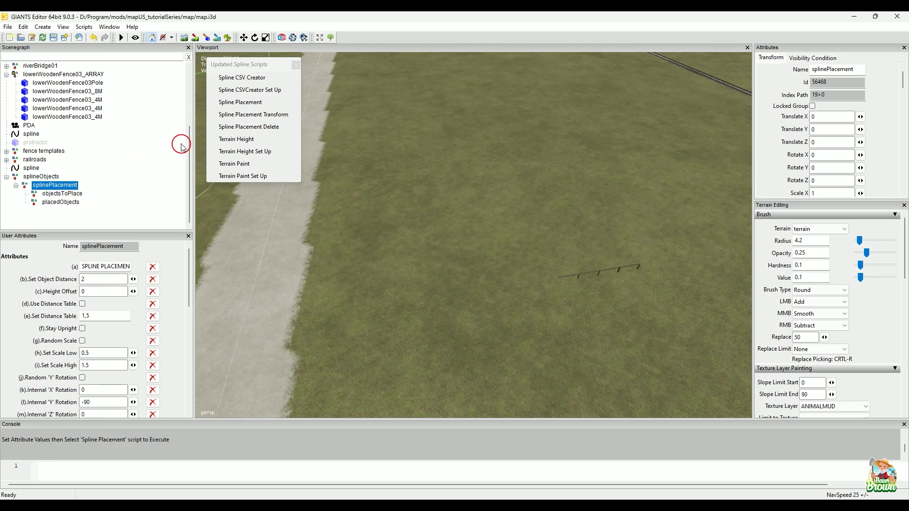
# Copy fenceFourPlanks2m from the whiteFence group in fence templates into objectsToPlace
pyautogui.moveTo(187, 154)
pyautogui.mouseDown()
pyautogui.moveTo(188, 101)
pyautogui.moveTo(188, 169)
pyautogui.mouseUp()
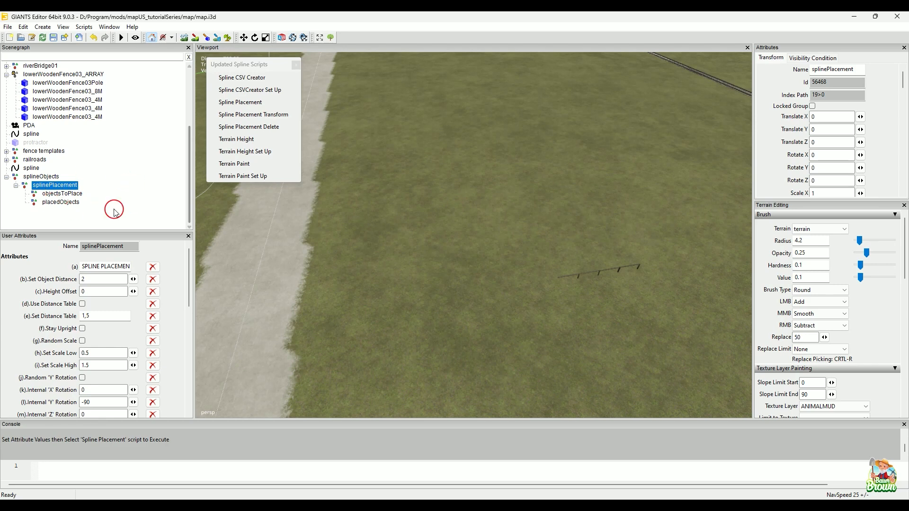
pyautogui.click(7, 75)
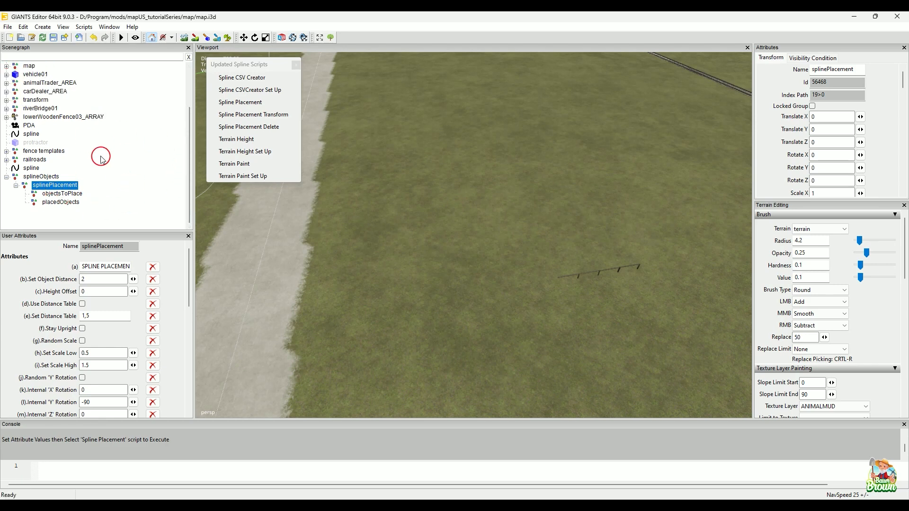
pyautogui.click(6, 152)
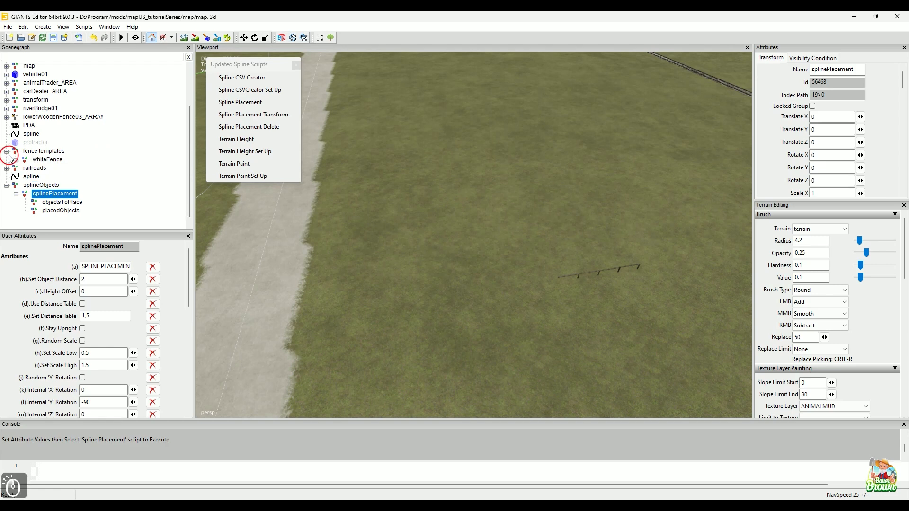
pyautogui.click(15, 158)
pyautogui.click(16, 160)
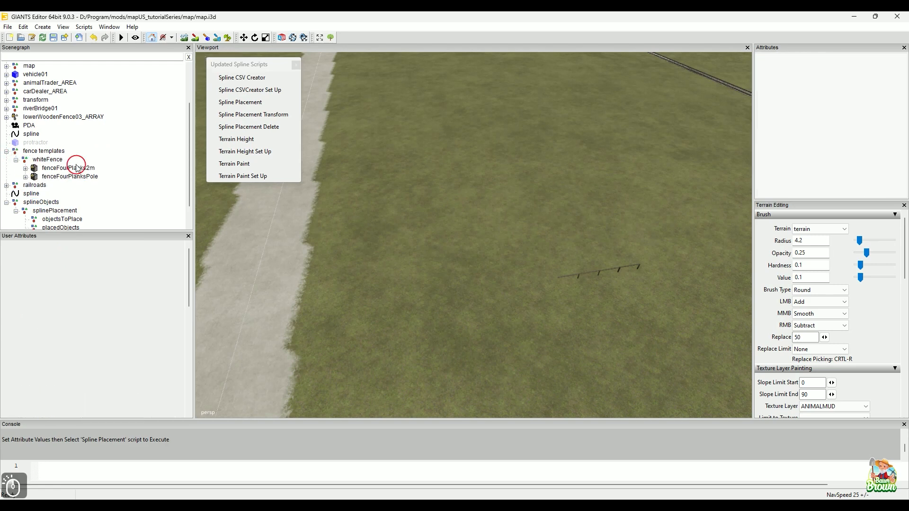
pyautogui.scroll(-1, 142, 156)
pyautogui.click(91, 152)
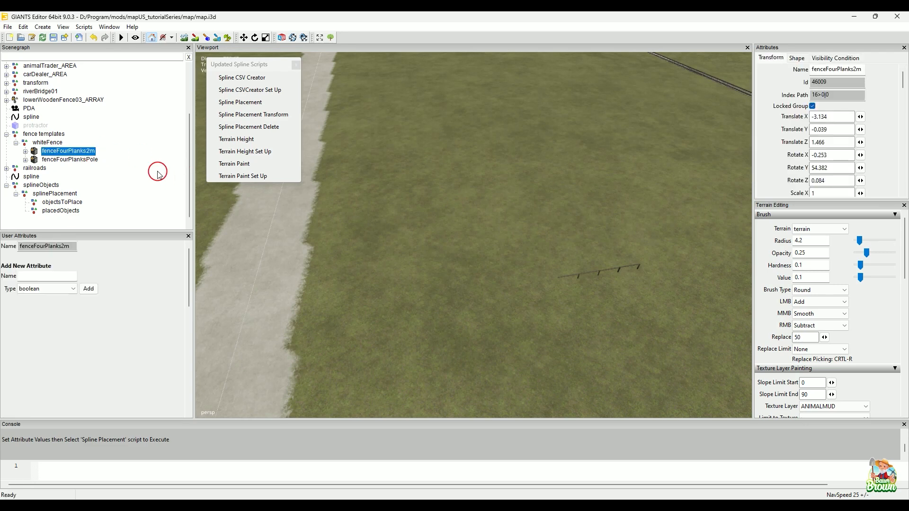
pyautogui.hotkey('ctrl', 'c')
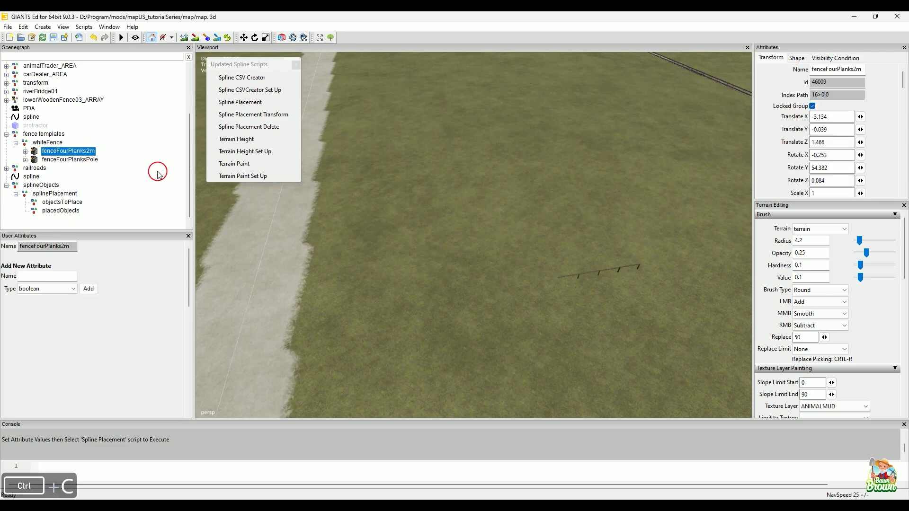
pyautogui.click(70, 205)
pyautogui.hotkey('ctrl', 'v')
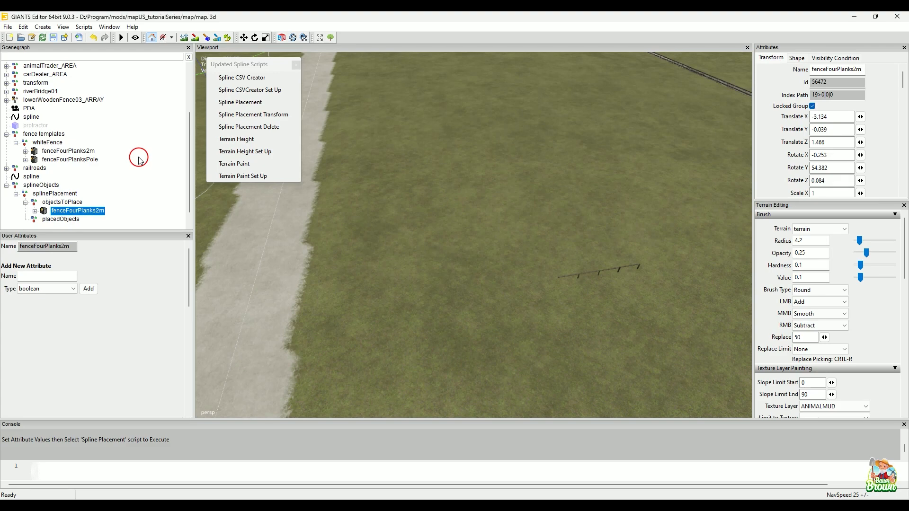
# Move the spline on the painted strip into the splinePlacement group, and select splinePlacement to show its attributes
pyautogui.scroll(-1, 138, 157)
pyautogui.click(32, 160)
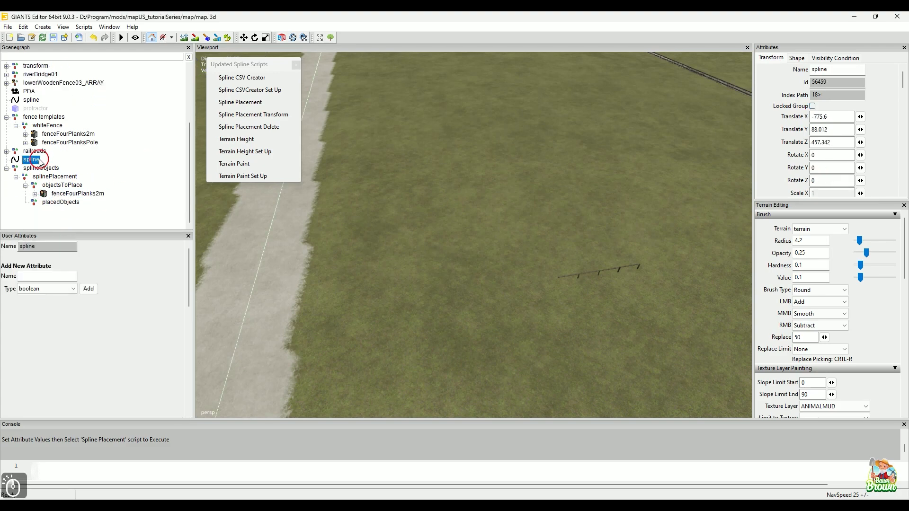
pyautogui.moveTo(468, 190)
pyautogui.keyDown('alt'); pyautogui.mouseDown()
pyautogui.moveTo(371, 248)
pyautogui.moveTo(396, 138)
pyautogui.moveTo(375, 219)
pyautogui.moveTo(330, 280)
pyautogui.moveTo(314, 248)
pyautogui.mouseUp(); pyautogui.keyUp('alt')
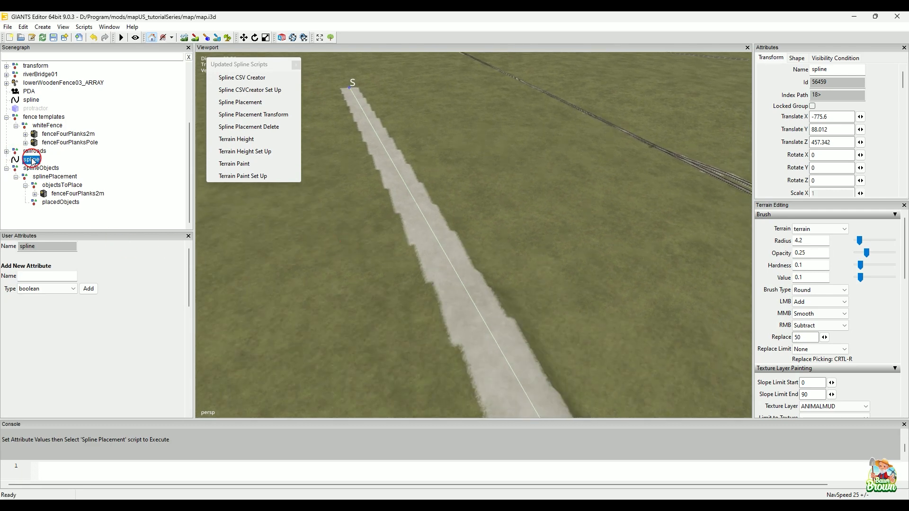
pyautogui.click(57, 177)
pyautogui.moveTo(59, 180); pyautogui.dragTo(61, 179)
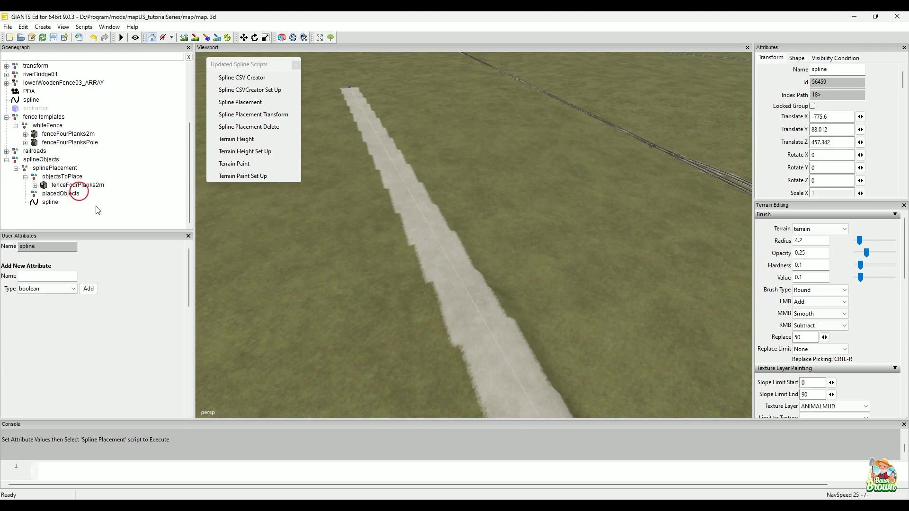
pyautogui.keyDown('alt'); pyautogui.moveTo(556, 207); pyautogui.dragTo(498, 307); pyautogui.keyUp('alt')
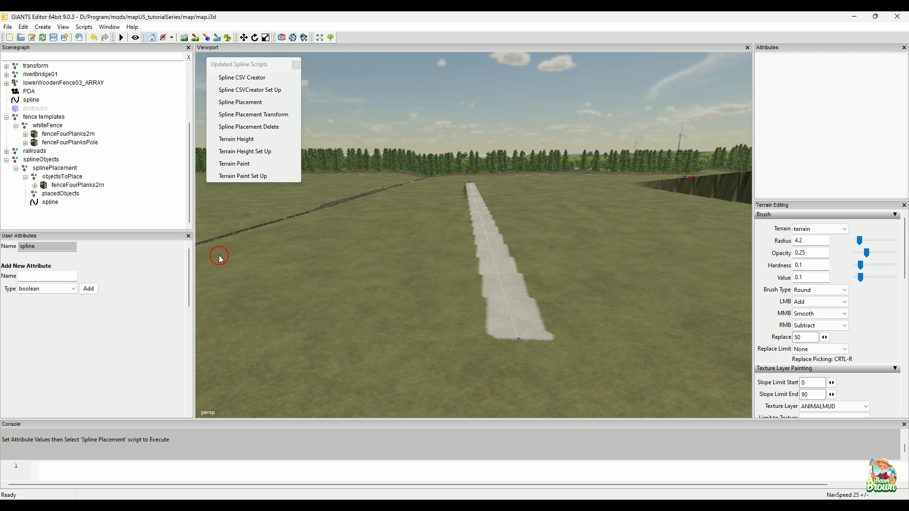
pyautogui.click(71, 170)
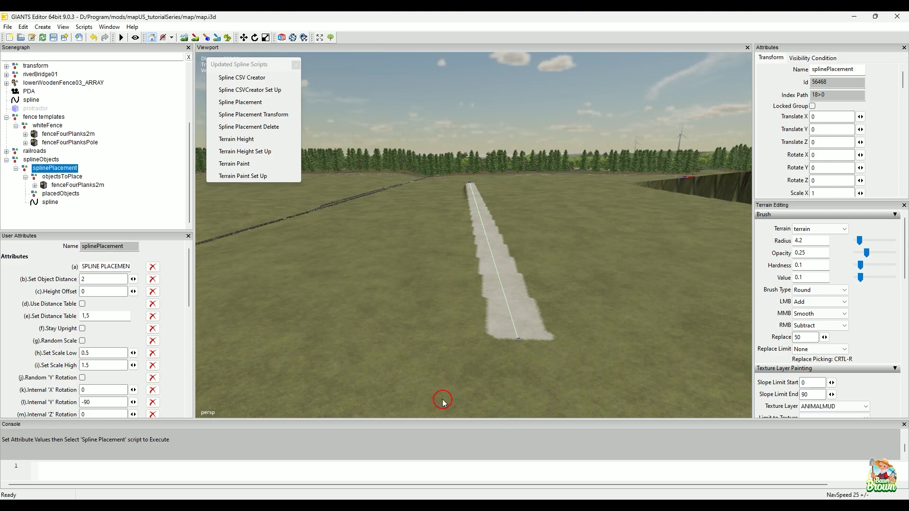
pyautogui.keyDown('alt'); pyautogui.moveTo(493, 270); pyautogui.dragTo(400, 305); pyautogui.keyUp('alt')
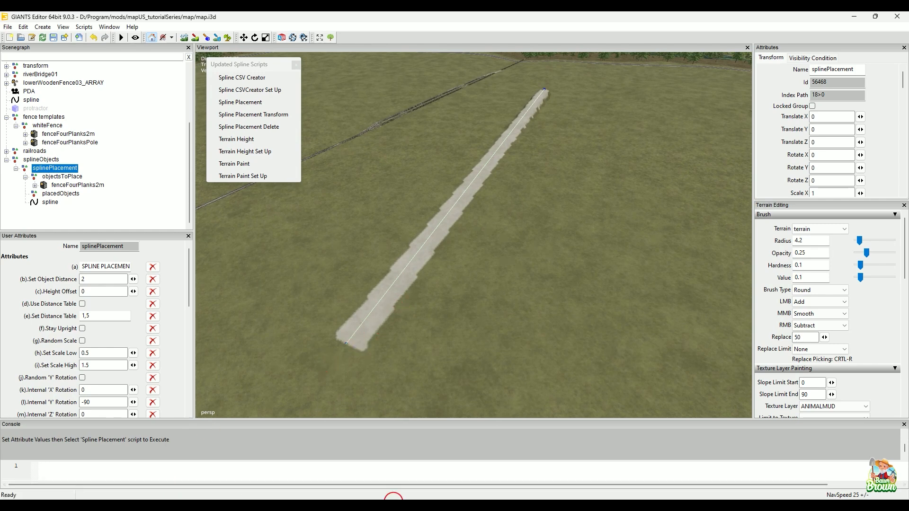
pyautogui.click(387, 502)
pyautogui.click(101, 448)
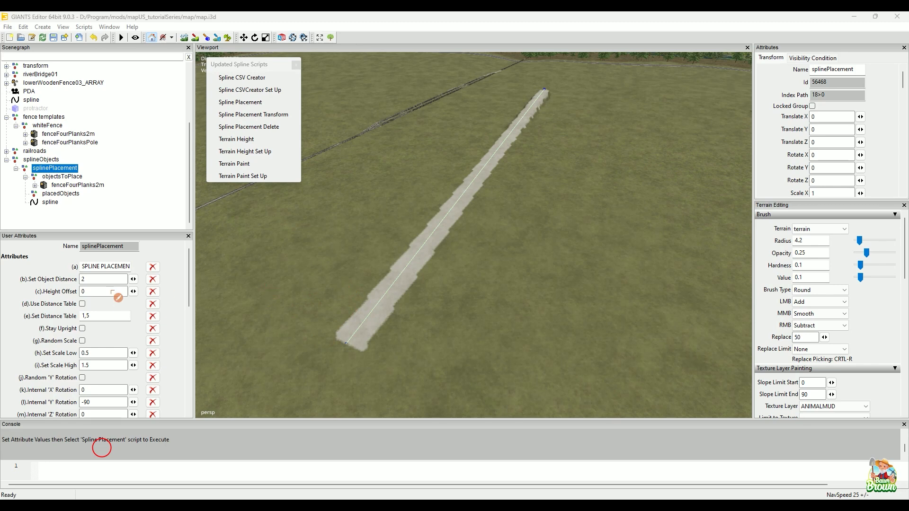
pyautogui.moveTo(337, 324); pyautogui.dragTo(363, 334)
pyautogui.moveTo(355, 292); pyautogui.dragTo(402, 299)
pyautogui.moveTo(387, 259); pyautogui.dragTo(436, 263)
pyautogui.moveTo(411, 224); pyautogui.dragTo(447, 225)
pyautogui.moveTo(437, 192); pyautogui.dragTo(463, 195)
pyautogui.moveTo(453, 159); pyautogui.dragTo(521, 165)
pyautogui.keyDown('alt'); pyautogui.moveTo(448, 302); pyautogui.dragTo(455, 331); pyautogui.keyUp('alt')
pyautogui.keyDown('alt'); pyautogui.moveTo(454, 331); pyautogui.dragTo(405, 288, button='middle'); pyautogui.keyUp('alt')
pyautogui.keyDown('alt'); pyautogui.moveTo(405, 288); pyautogui.dragTo(432, 304); pyautogui.keyUp('alt')
pyautogui.keyDown('alt'); pyautogui.moveTo(464, 289); pyautogui.dragTo(477, 261, button='middle'); pyautogui.keyUp('alt')
pyautogui.keyDown('alt'); pyautogui.moveTo(478, 262); pyautogui.dragTo(487, 280); pyautogui.keyUp('alt')
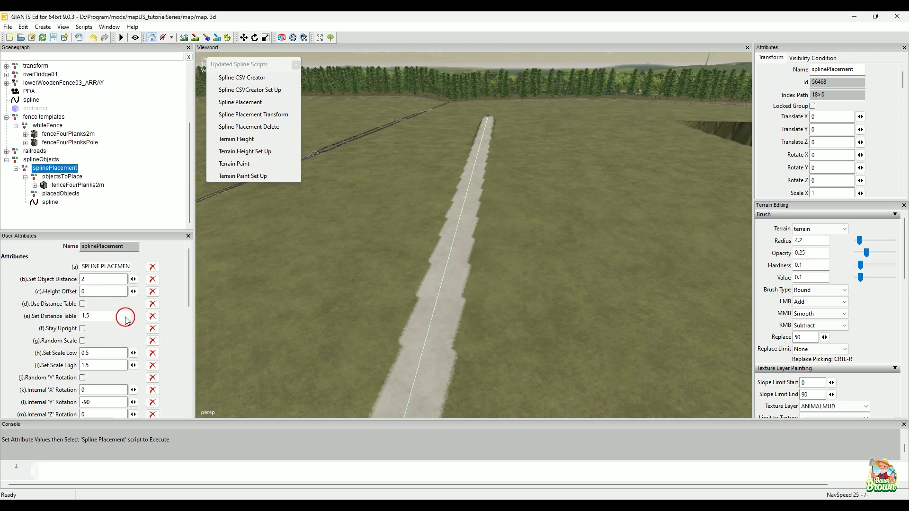
# Set the object distance of splinePlacement to 1.98, and open its height offset for editing
pyautogui.click(92, 280)
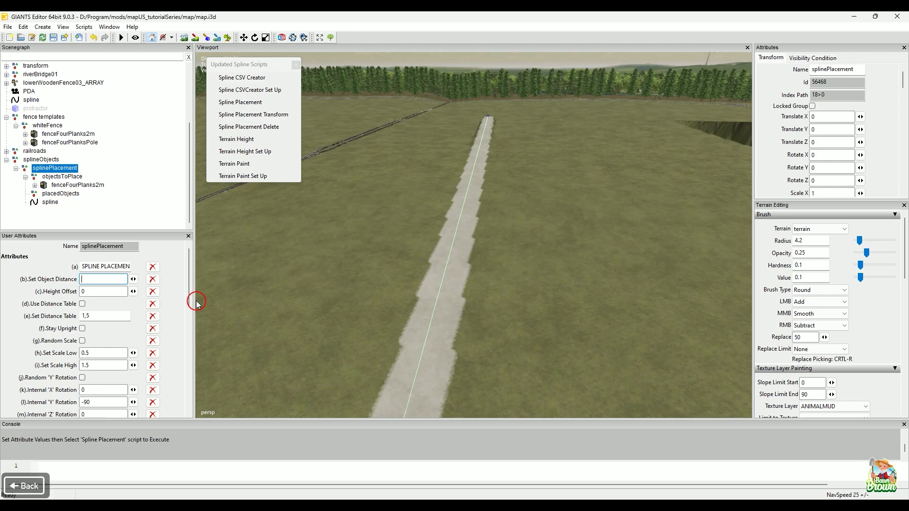
pyautogui.write('1.98')
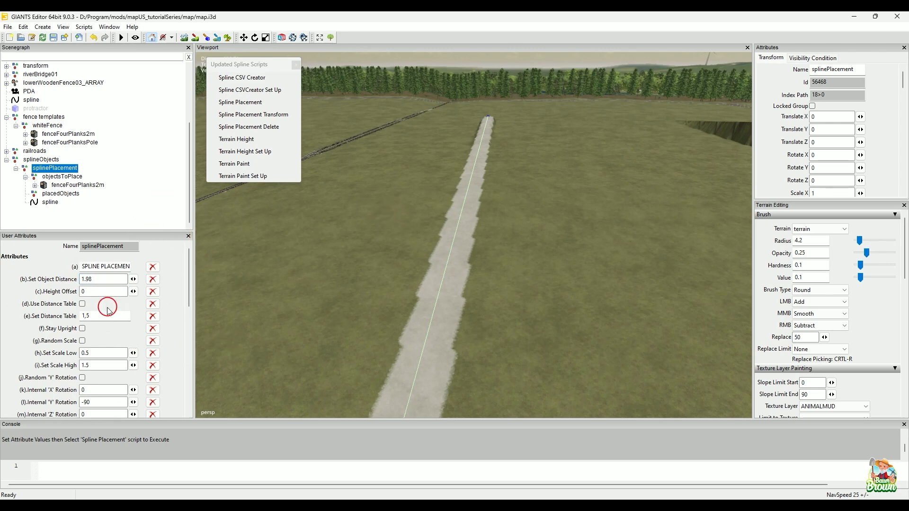
pyautogui.click(102, 293)
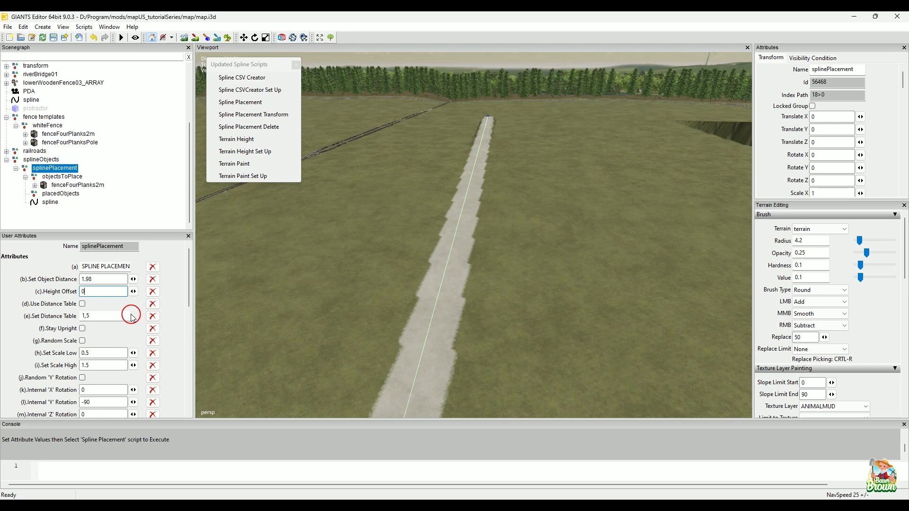
# Review the distance table, upright and scale attributes of splinePlacement, and examine the steep terrain wall near the strip
pyautogui.scroll(-2, 131, 316)
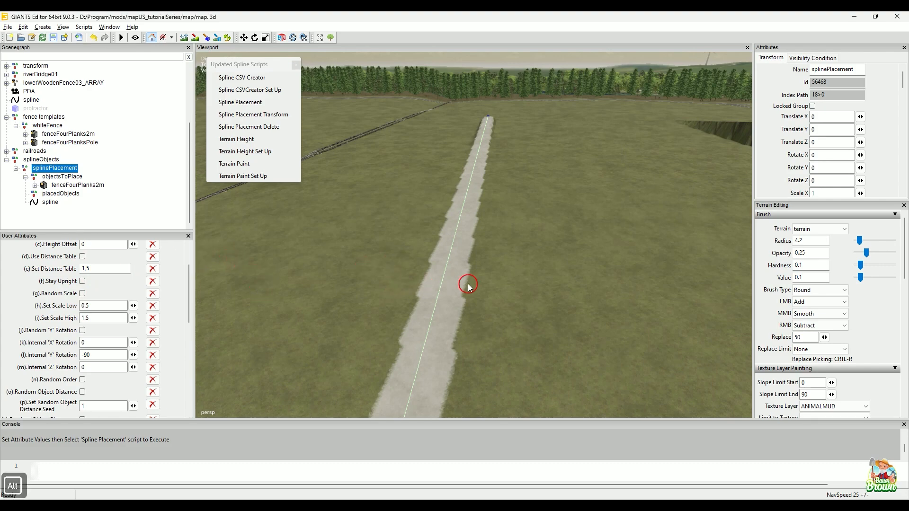
pyautogui.keyDown('alt'); pyautogui.moveTo(467, 286); pyautogui.dragTo(412, 313, button='right'); pyautogui.keyUp('alt')
pyautogui.keyDown('alt'); pyautogui.moveTo(484, 331); pyautogui.dragTo(458, 307, button='middle'); pyautogui.keyUp('alt')
pyautogui.keyDown('alt'); pyautogui.moveTo(509, 327); pyautogui.dragTo(507, 311); pyautogui.keyUp('alt')
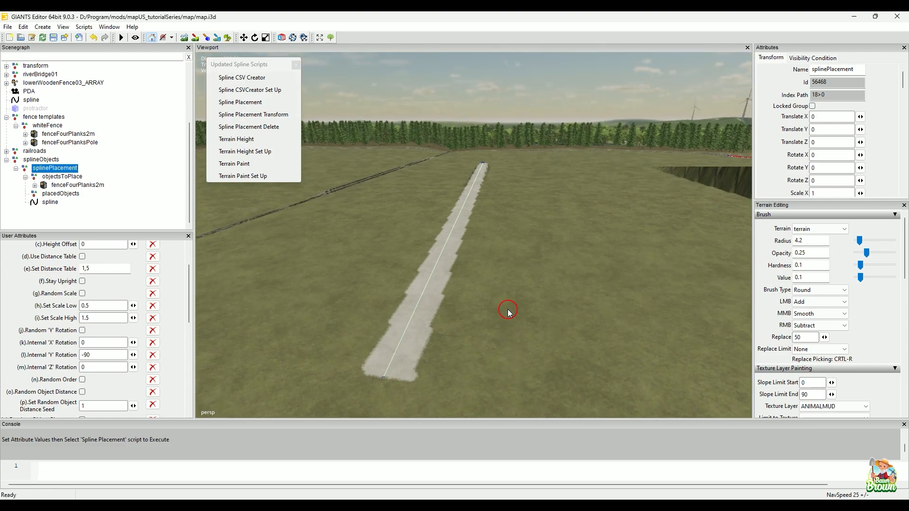
pyautogui.keyDown('alt'); pyautogui.moveTo(489, 311); pyautogui.dragTo(588, 298); pyautogui.keyUp('alt')
pyautogui.keyDown('alt'); pyautogui.scroll(2, 540, 311); pyautogui.keyUp('alt')
pyautogui.keyDown('alt'); pyautogui.moveTo(458, 289); pyautogui.dragTo(525, 279); pyautogui.keyUp('alt')
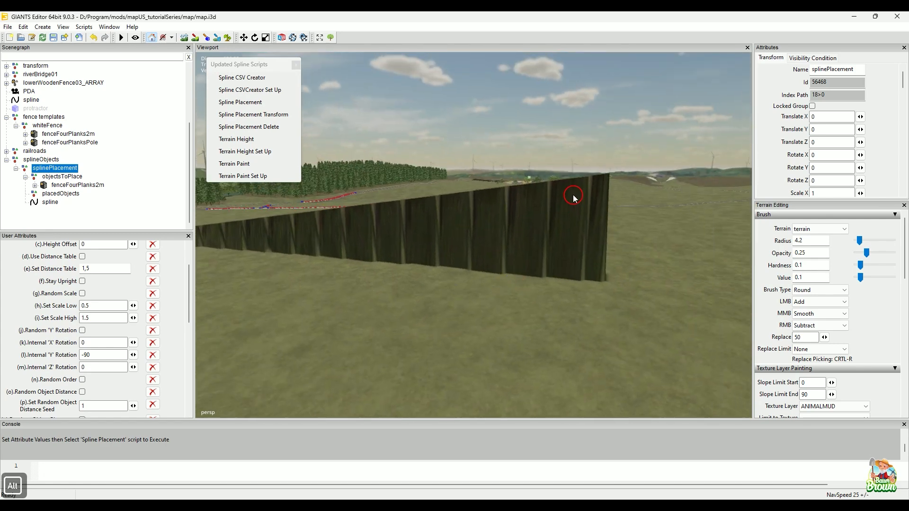
pyautogui.keyDown('alt'); pyautogui.moveTo(393, 284); pyautogui.dragTo(469, 351, button='middle'); pyautogui.keyUp('alt')
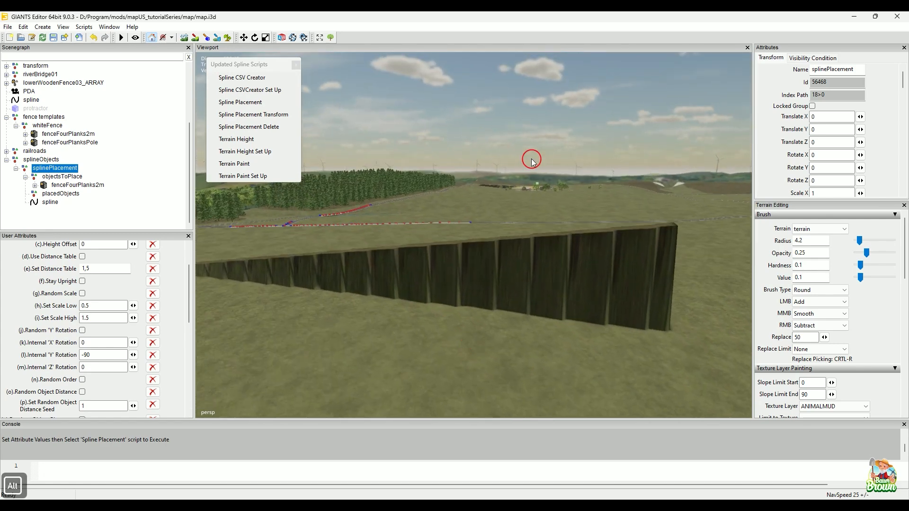
pyautogui.click(104, 441)
pyautogui.moveTo(563, 250)
pyautogui.mouseDown()
pyautogui.moveTo(576, 167)
pyautogui.moveTo(566, 186)
pyautogui.moveTo(585, 182)
pyautogui.moveTo(571, 185)
pyautogui.mouseUp()
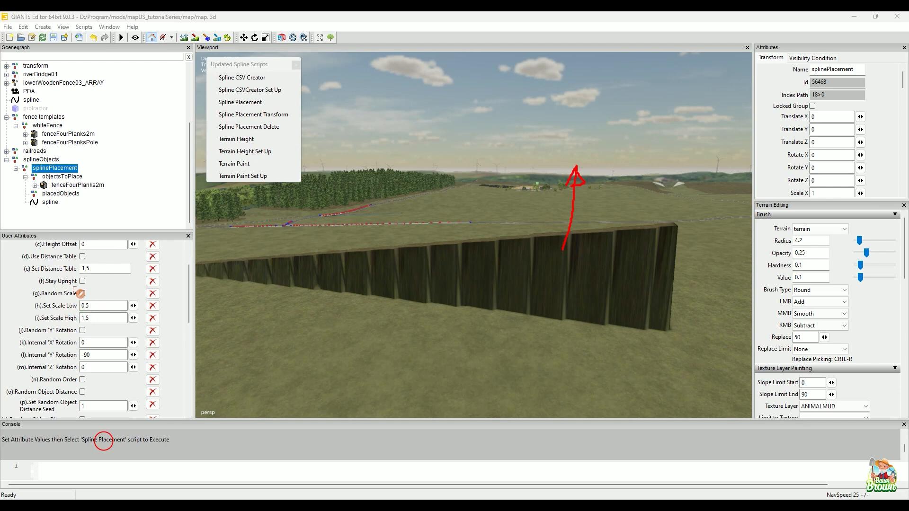
pyautogui.moveTo(465, 244); pyautogui.dragTo(441, 172)
pyautogui.moveTo(419, 244); pyautogui.dragTo(393, 180)
pyautogui.click(390, 449)
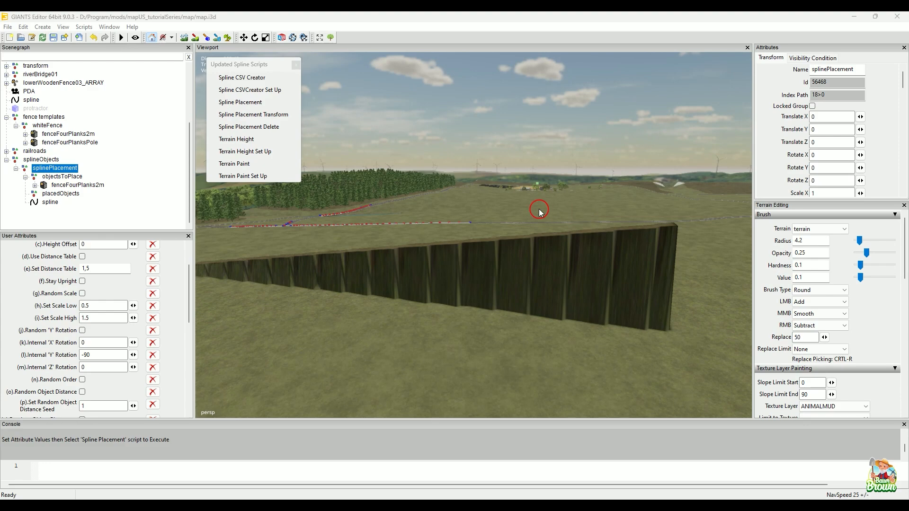
# Set the random object placement distance of splinePlacement to 5
pyautogui.keyDown('alt'); pyautogui.moveTo(473, 270); pyautogui.dragTo(407, 293); pyautogui.keyUp('alt')
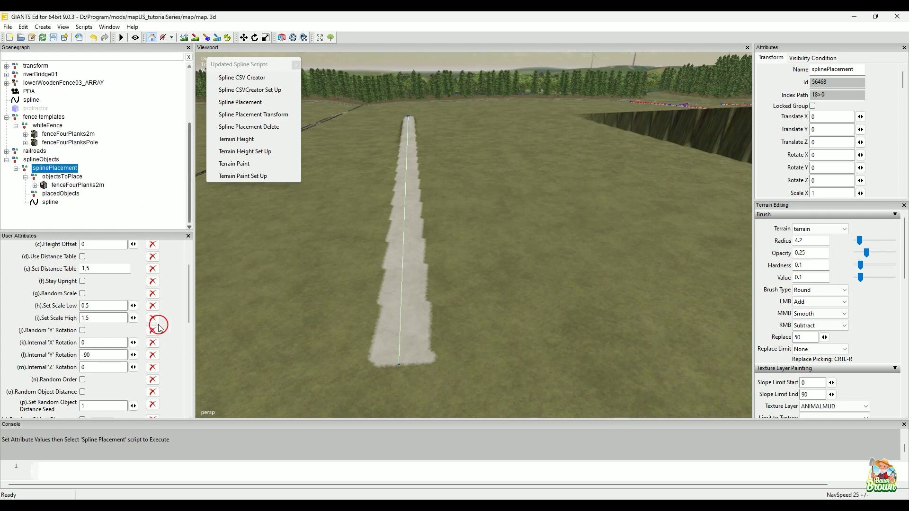
pyautogui.scroll(-2, 130, 305)
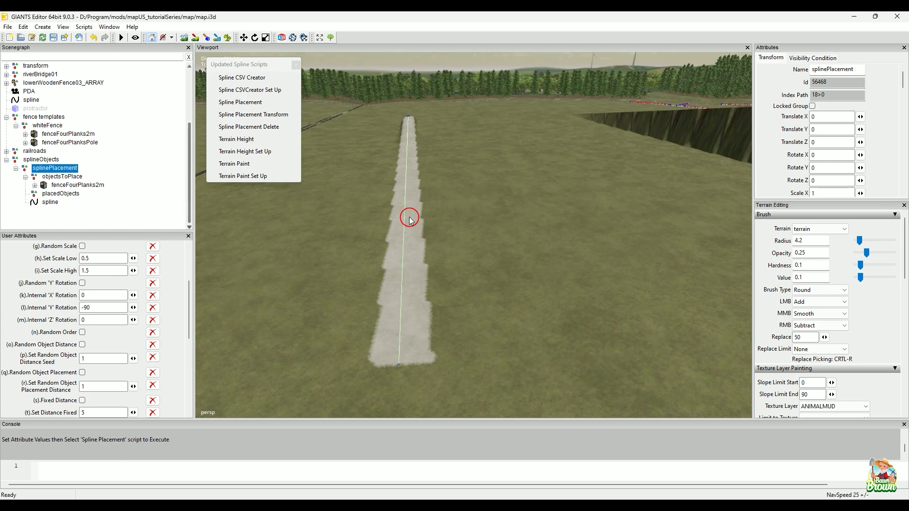
pyautogui.scroll(-2, 98, 337)
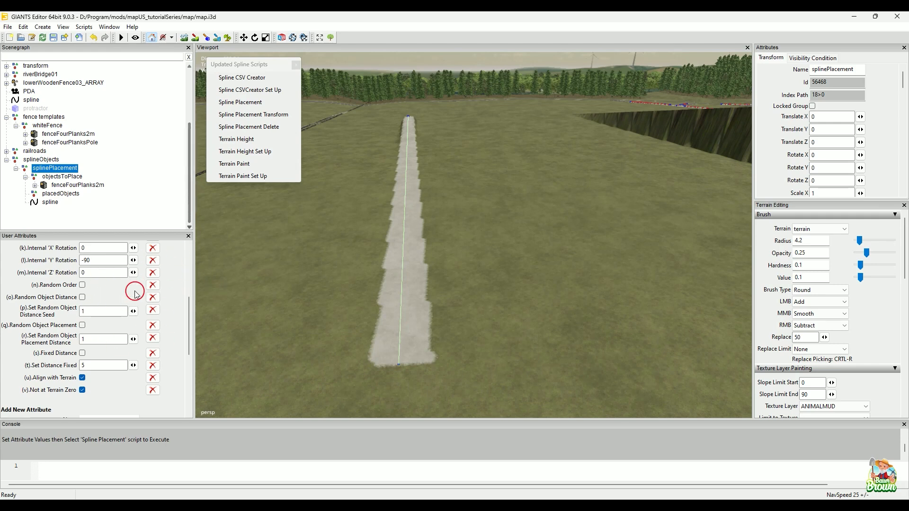
pyautogui.click(152, 285)
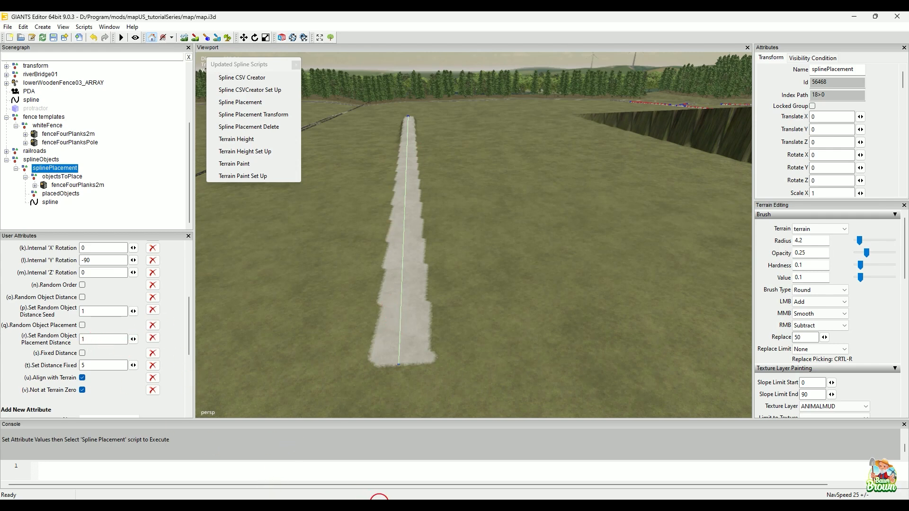
pyautogui.doubleClick(98, 338)
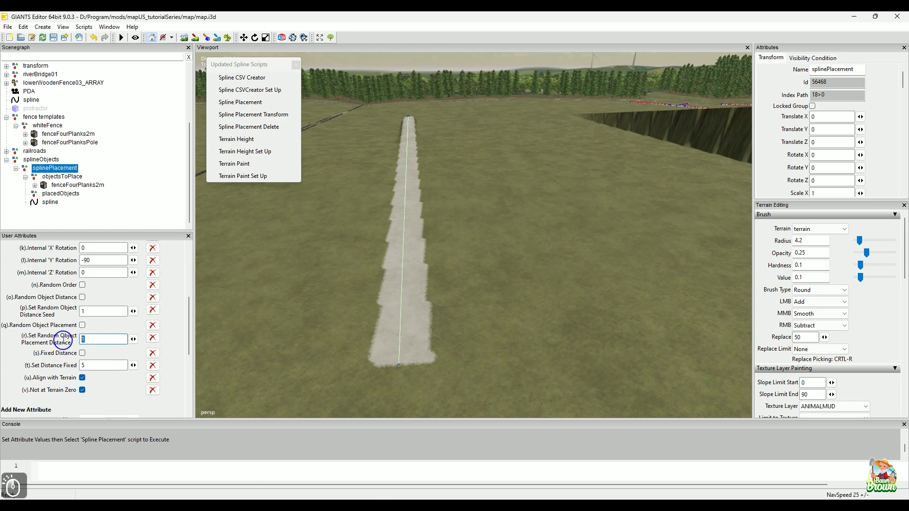
pyautogui.press('BackSpace')
pyautogui.write('5')
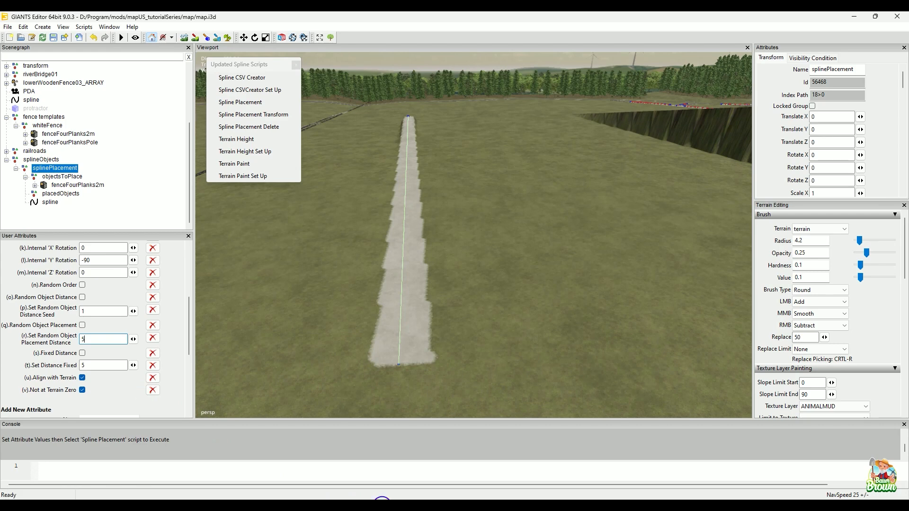
pyautogui.click(382, 504)
pyautogui.click(96, 448)
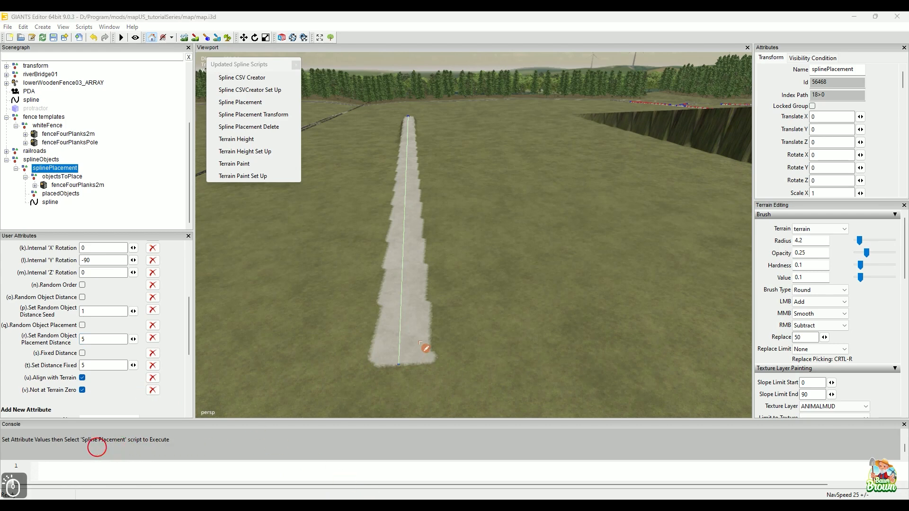
pyautogui.moveTo(402, 303); pyautogui.dragTo(457, 299)
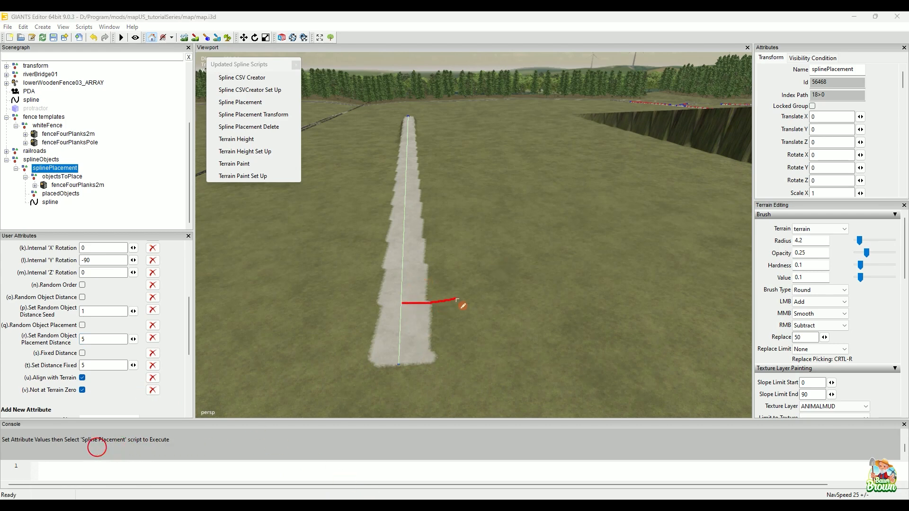
pyautogui.moveTo(466, 253); pyautogui.dragTo(480, 321)
pyautogui.moveTo(402, 241); pyautogui.dragTo(330, 258)
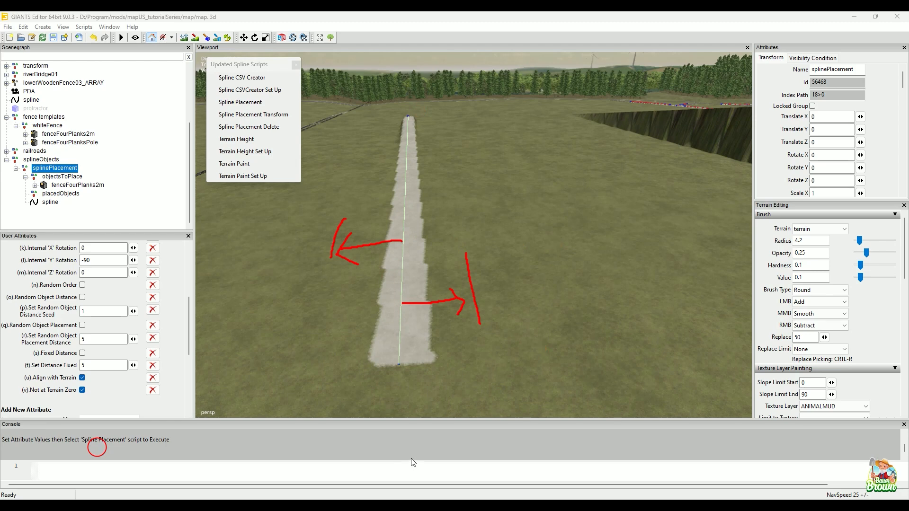
pyautogui.click(385, 450)
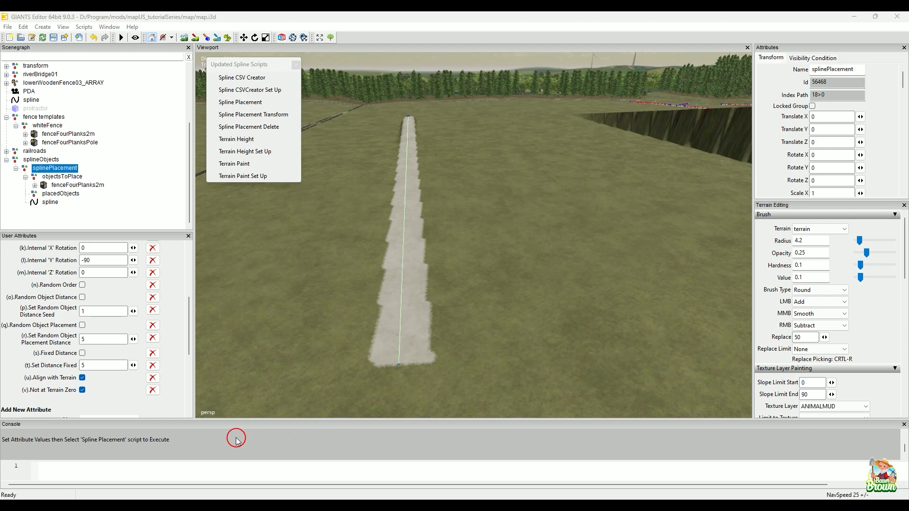
pyautogui.click(104, 445)
pyautogui.moveTo(400, 353); pyautogui.dragTo(408, 241)
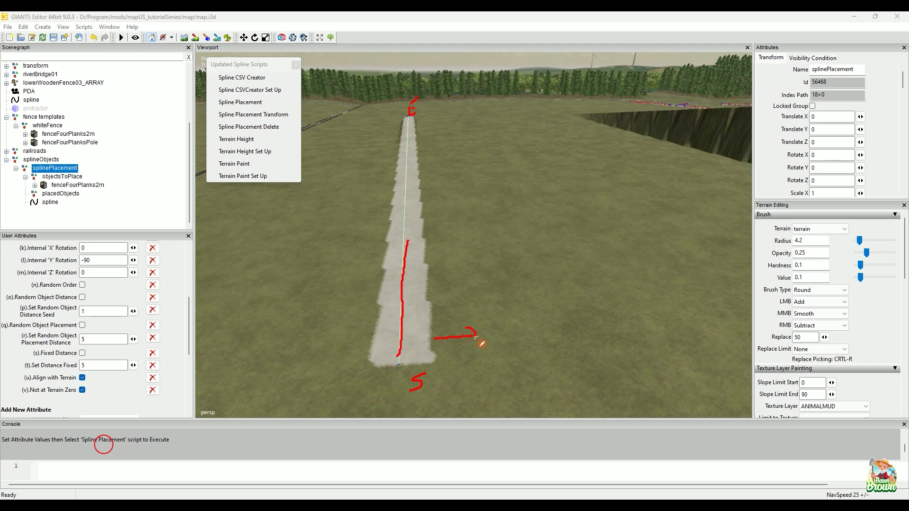
pyautogui.moveTo(494, 345); pyautogui.dragTo(476, 229)
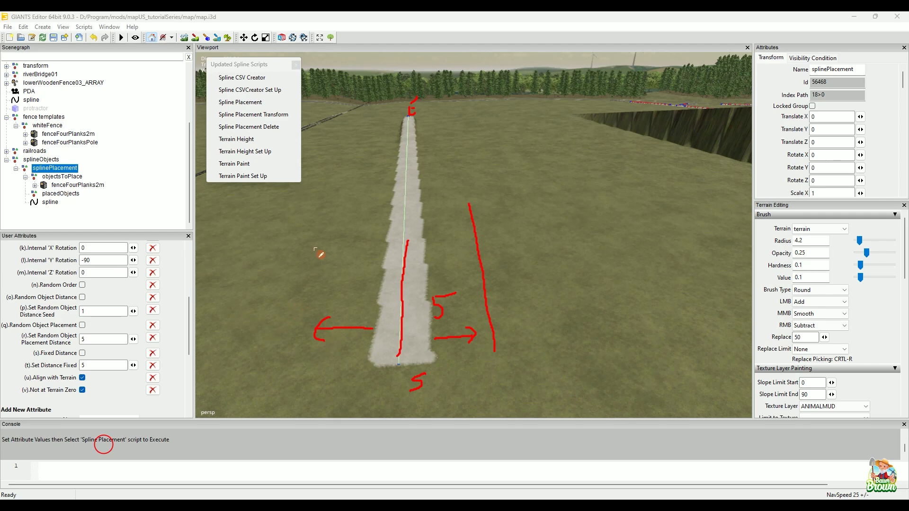
pyautogui.moveTo(329, 219); pyautogui.dragTo(293, 340)
pyautogui.click(402, 448)
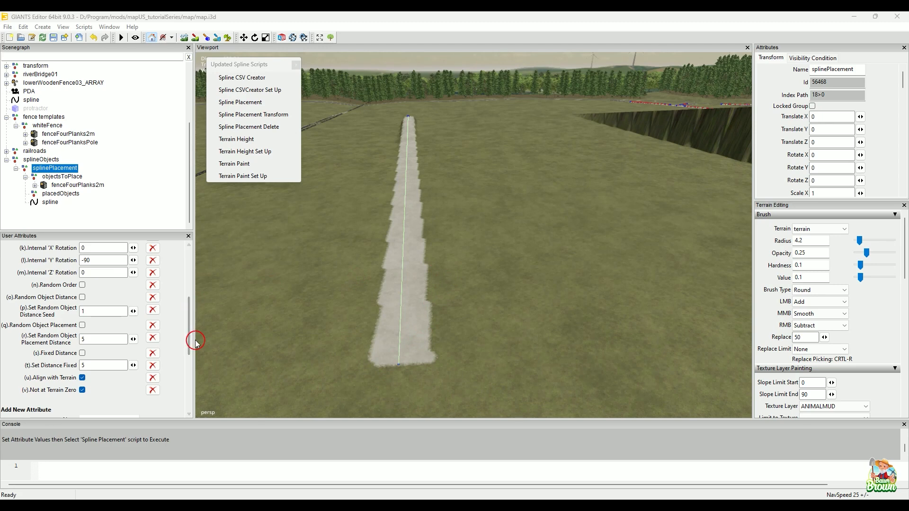
# Set the internal Y rotation of splinePlacement to 0
pyautogui.scroll(5, 150, 327)
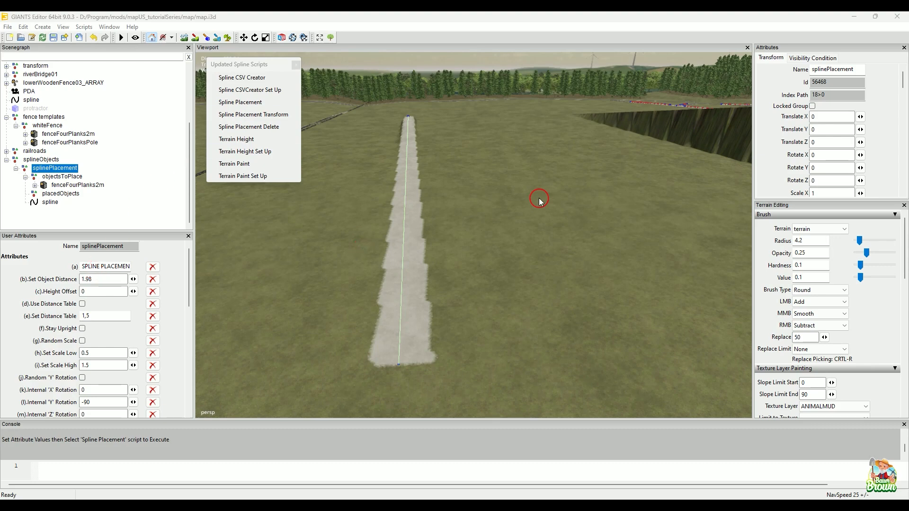
pyautogui.keyDown('alt'); pyautogui.moveTo(551, 193); pyautogui.dragTo(586, 260); pyautogui.keyUp('alt')
pyautogui.keyDown('alt'); pyautogui.moveTo(532, 304); pyautogui.dragTo(585, 270, button='right'); pyautogui.keyUp('alt')
pyautogui.keyDown('alt'); pyautogui.moveTo(585, 270); pyautogui.dragTo(551, 228); pyautogui.keyUp('alt')
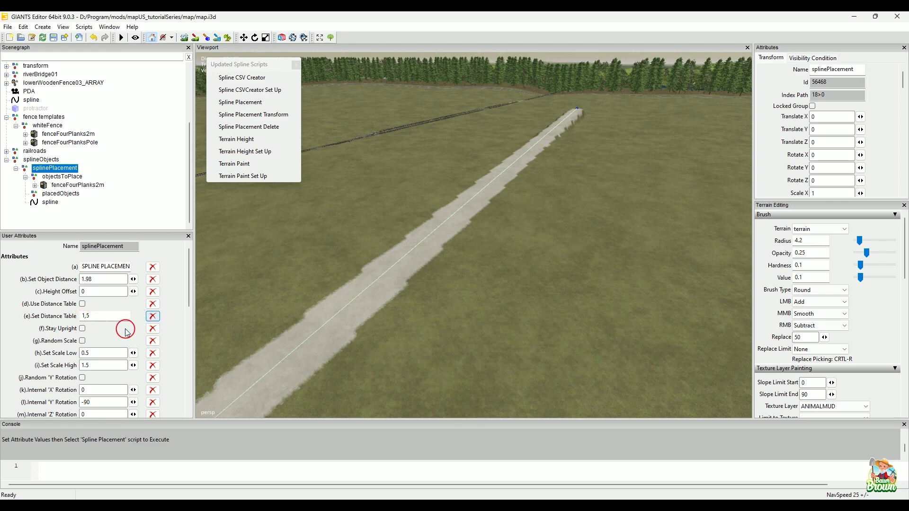
pyautogui.scroll(-2, 127, 331)
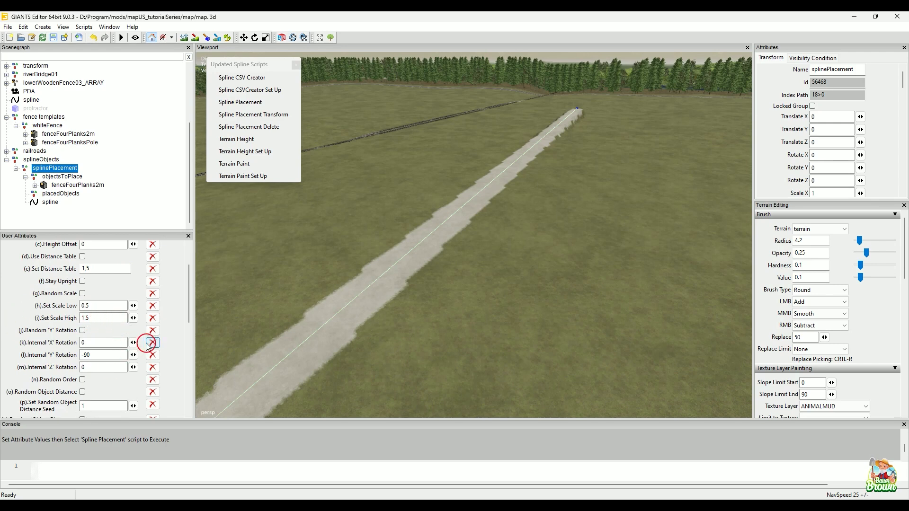
pyautogui.click(109, 356)
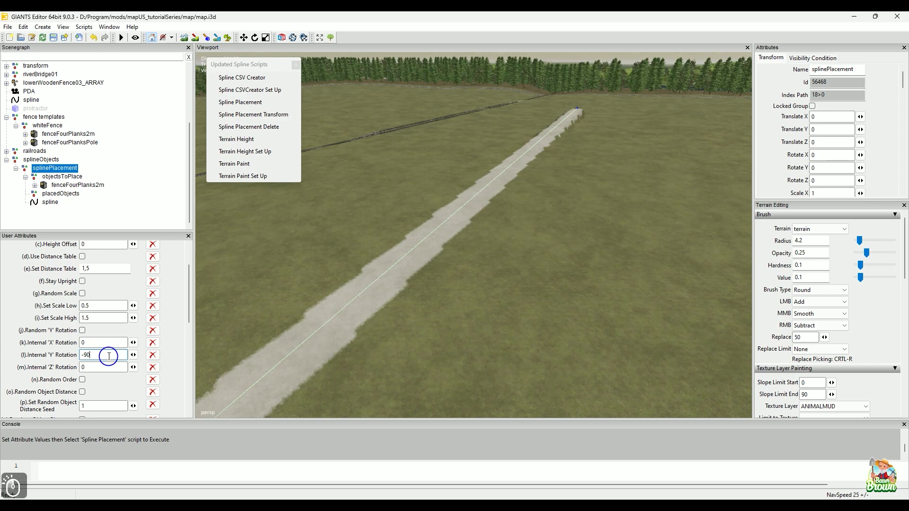
pyautogui.press('BackSpace')
pyautogui.press('BackSpace')
pyautogui.press('BackSpace')
pyautogui.write('0')
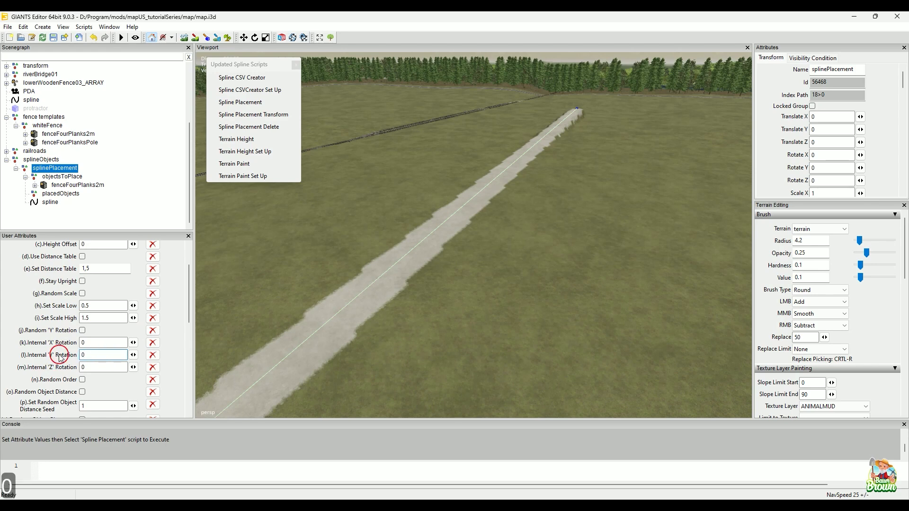
# Run the Spline Placement script to place fenceFourPlanks2m pieces along the spline on the painted strip, and inspect the fence
pyautogui.scroll(-2, 134, 292)
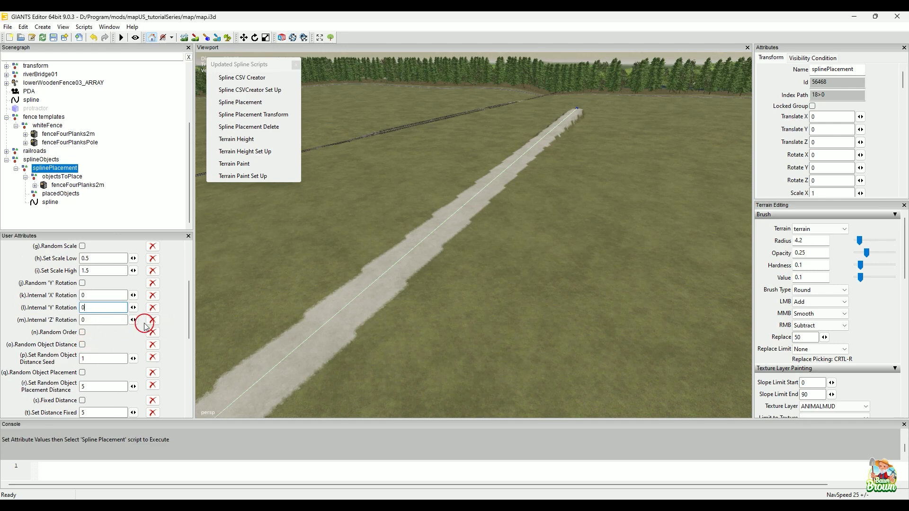
pyautogui.scroll(-2, 138, 340)
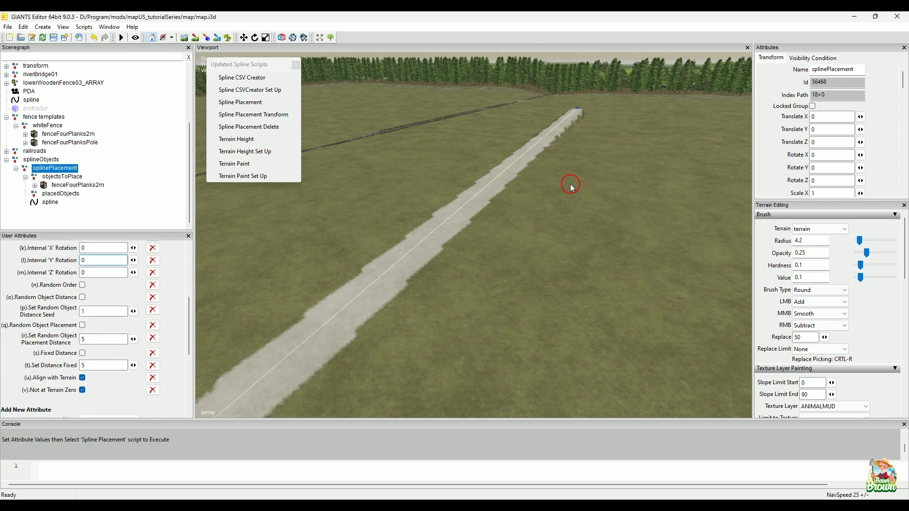
pyautogui.keyDown('alt'); pyautogui.moveTo(590, 225); pyautogui.dragTo(461, 303, button='right'); pyautogui.keyUp('alt')
pyautogui.keyDown('alt'); pyautogui.moveTo(461, 302); pyautogui.dragTo(507, 282, button='middle'); pyautogui.keyUp('alt')
pyautogui.keyDown('alt'); pyautogui.moveTo(393, 322); pyautogui.dragTo(450, 293, button='middle'); pyautogui.keyUp('alt')
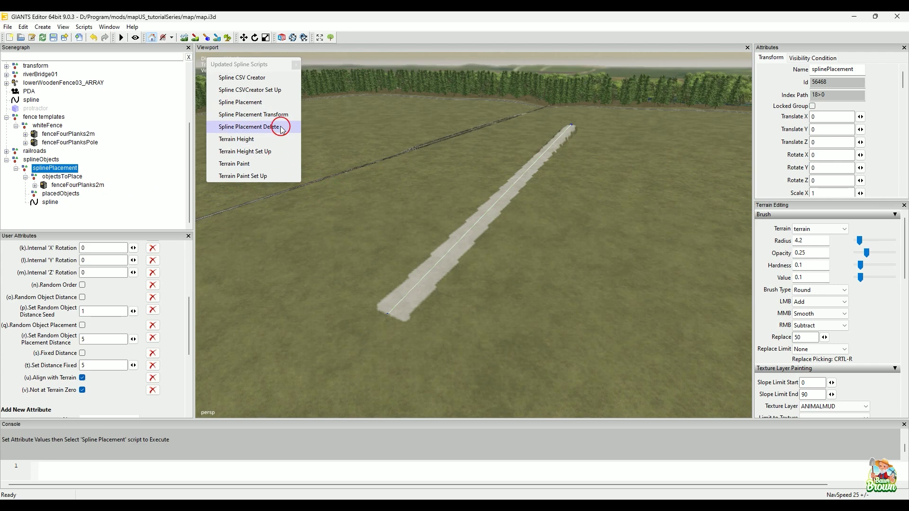
pyautogui.click(264, 104)
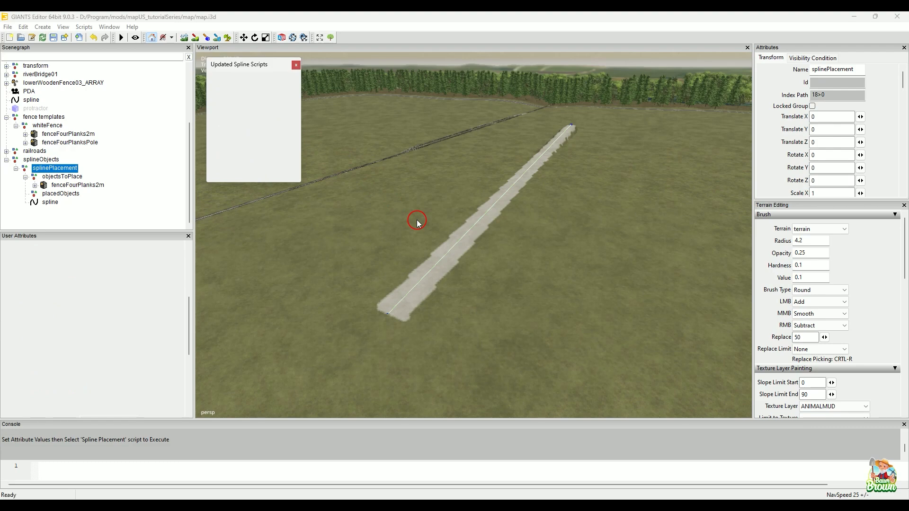
pyautogui.keyDown('alt'); pyautogui.moveTo(429, 256); pyautogui.dragTo(551, 165, button='right'); pyautogui.keyUp('alt')
pyautogui.keyDown('alt'); pyautogui.moveTo(473, 258); pyautogui.dragTo(469, 221, button='middle'); pyautogui.keyUp('alt')
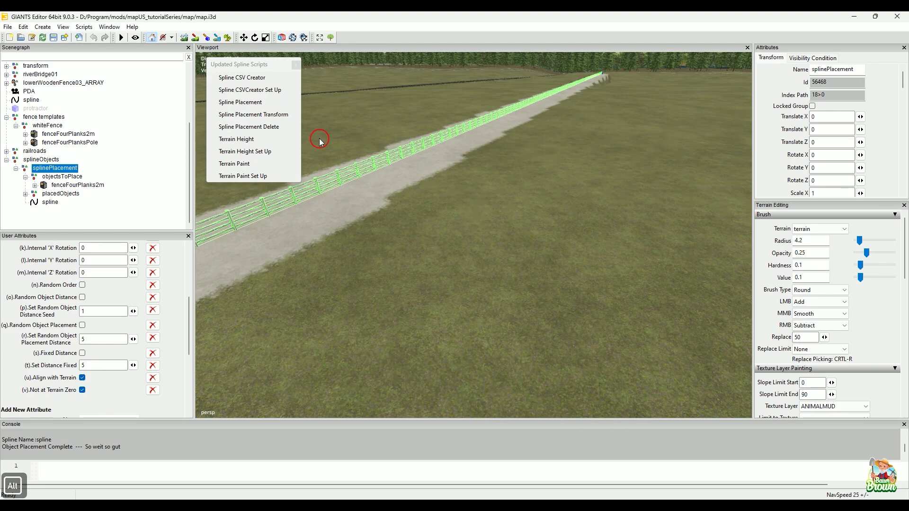
pyautogui.keyDown('alt'); pyautogui.moveTo(559, 256); pyautogui.dragTo(393, 257); pyautogui.keyUp('alt')
pyautogui.click(570, 159)
pyautogui.keyDown('alt'); pyautogui.moveTo(392, 257); pyautogui.dragTo(446, 310, button='right'); pyautogui.keyUp('alt')
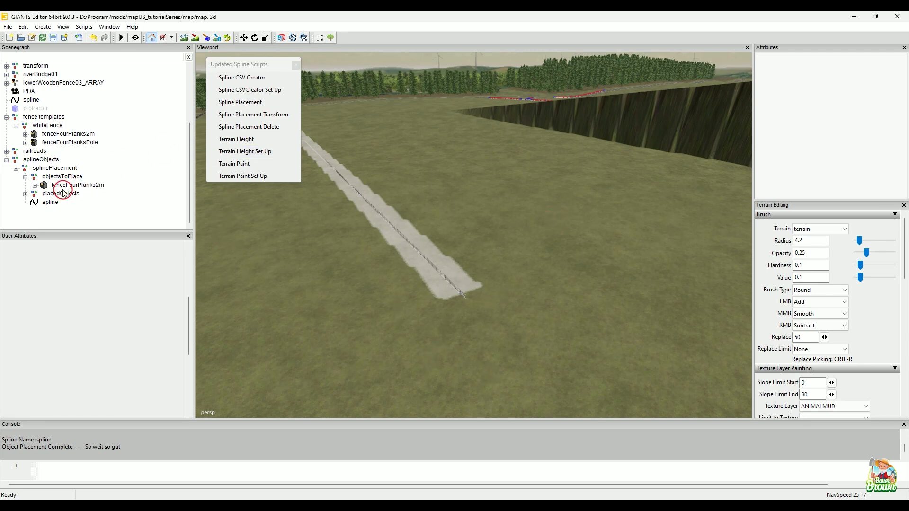
# Check the fence copies inside placedObjects, and remove them with the Spline Placement Delete script run on splinePlacement
pyautogui.click(54, 170)
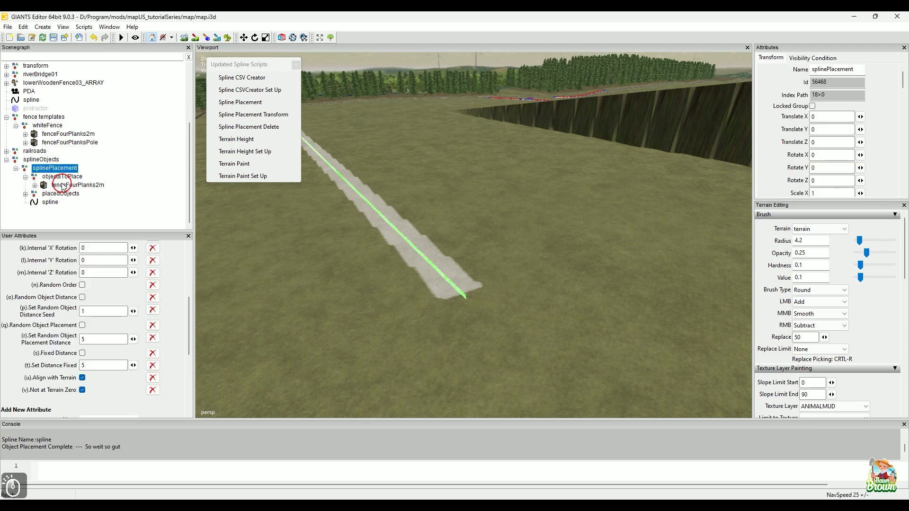
pyautogui.click(26, 194)
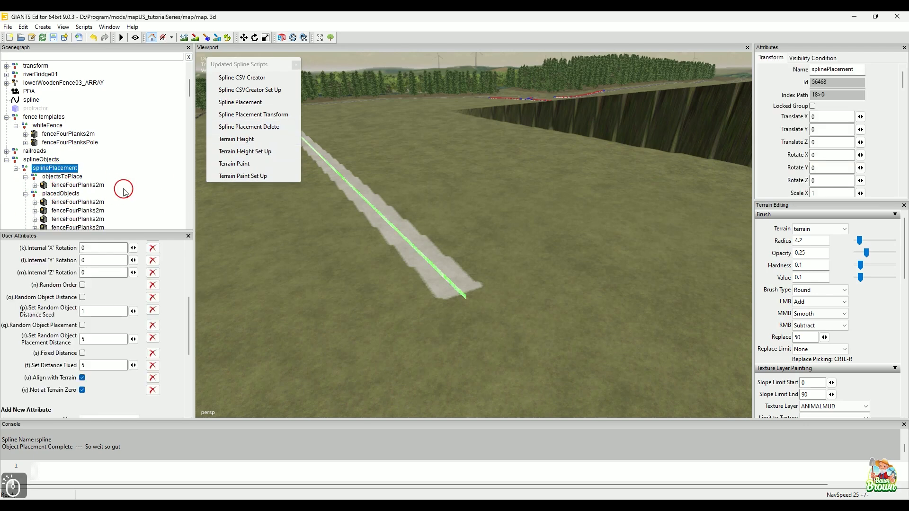
pyautogui.scroll(-1, 126, 189)
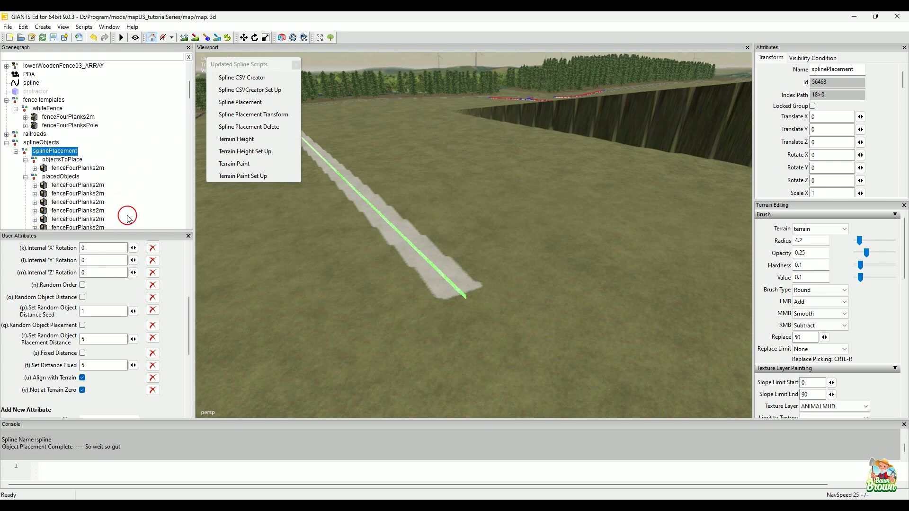
pyautogui.click(26, 178)
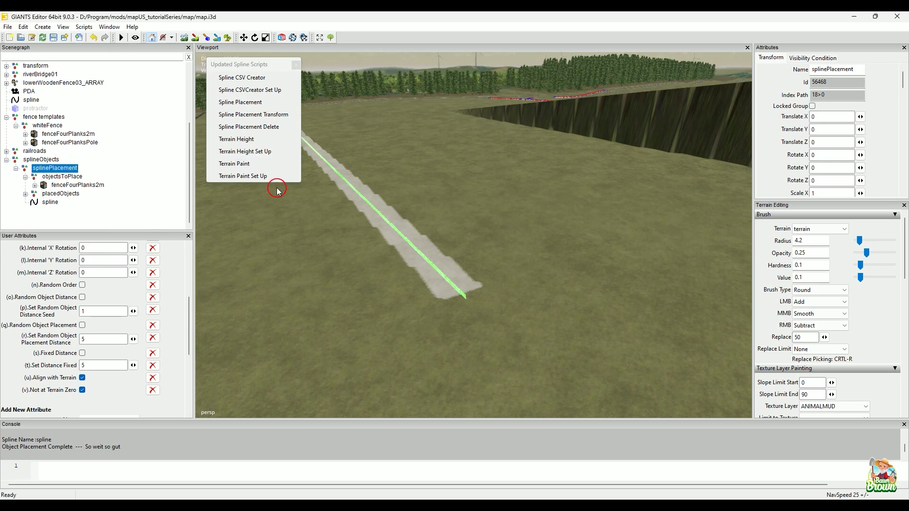
pyautogui.click(262, 132)
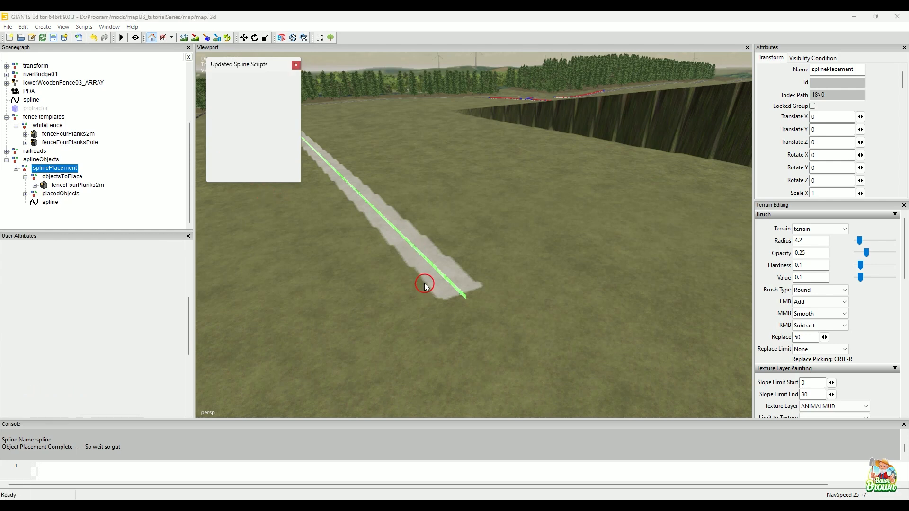
pyautogui.moveTo(491, 283)
pyautogui.keyDown('alt'); pyautogui.mouseDown()
pyautogui.moveTo(433, 314)
pyautogui.moveTo(475, 300)
pyautogui.moveTo(416, 299)
pyautogui.mouseUp(); pyautogui.keyUp('alt')
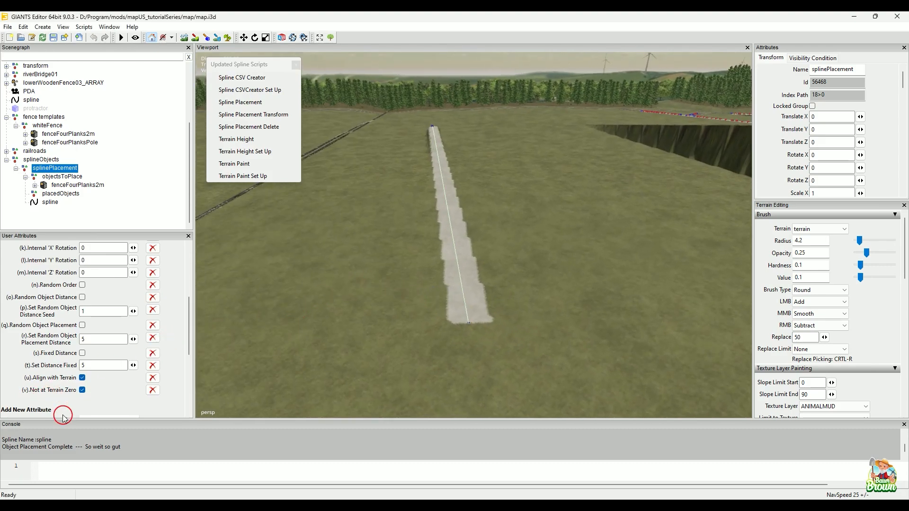
# Enable Fixed Distance for splinePlacement, and run the Spline Placement script to place the fence offset from the spline along the strip's edge
pyautogui.click(83, 356)
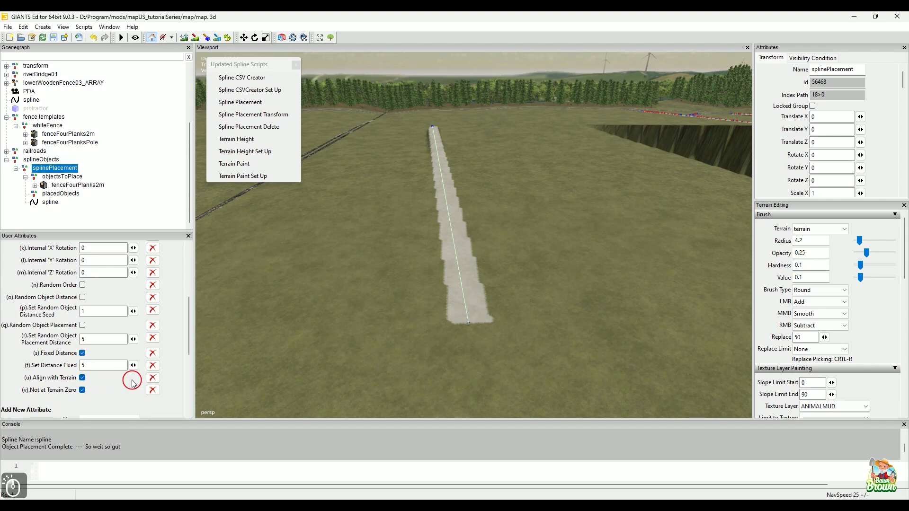
pyautogui.keyDown('alt'); pyautogui.moveTo(257, 320); pyautogui.dragTo(305, 308, button='right'); pyautogui.keyUp('alt')
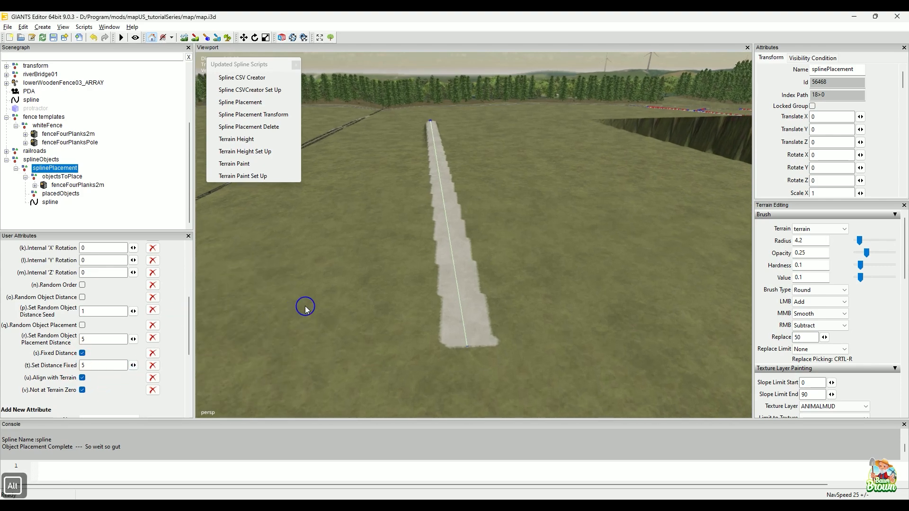
pyautogui.keyDown('alt'); pyautogui.moveTo(305, 308); pyautogui.dragTo(366, 279); pyautogui.keyUp('alt')
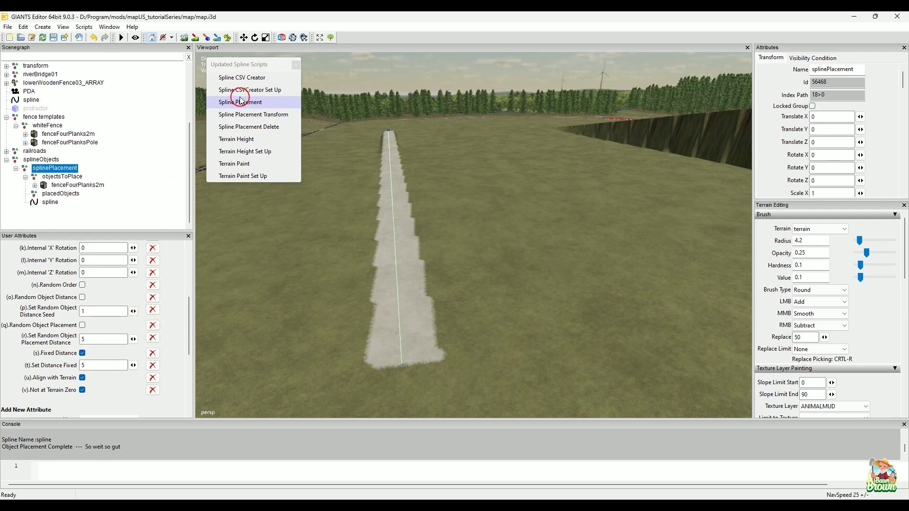
pyautogui.click(249, 108)
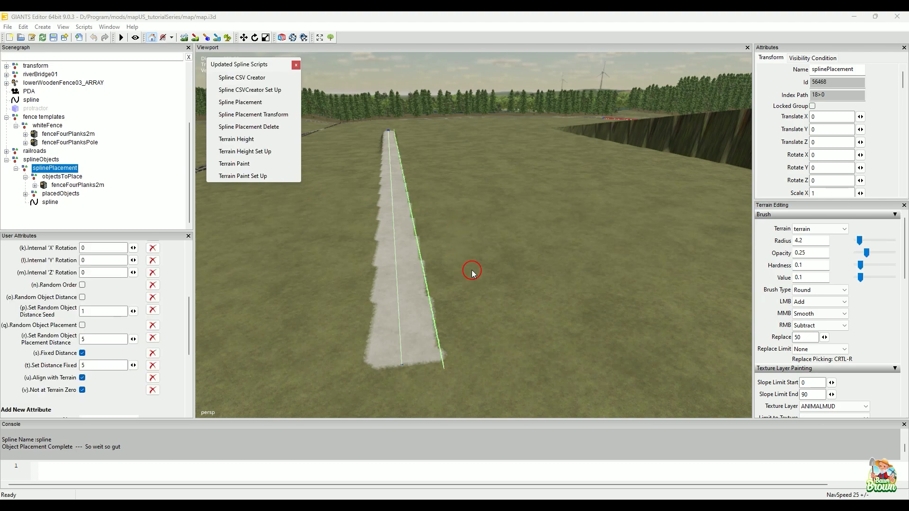
pyautogui.keyDown('alt'); pyautogui.moveTo(470, 273); pyautogui.dragTo(498, 258); pyautogui.keyUp('alt')
pyautogui.keyDown('alt'); pyautogui.moveTo(361, 316); pyautogui.dragTo(434, 280, button='right'); pyautogui.keyUp('alt')
pyautogui.keyDown('alt'); pyautogui.moveTo(434, 280); pyautogui.dragTo(473, 254, button='middle'); pyautogui.keyUp('alt')
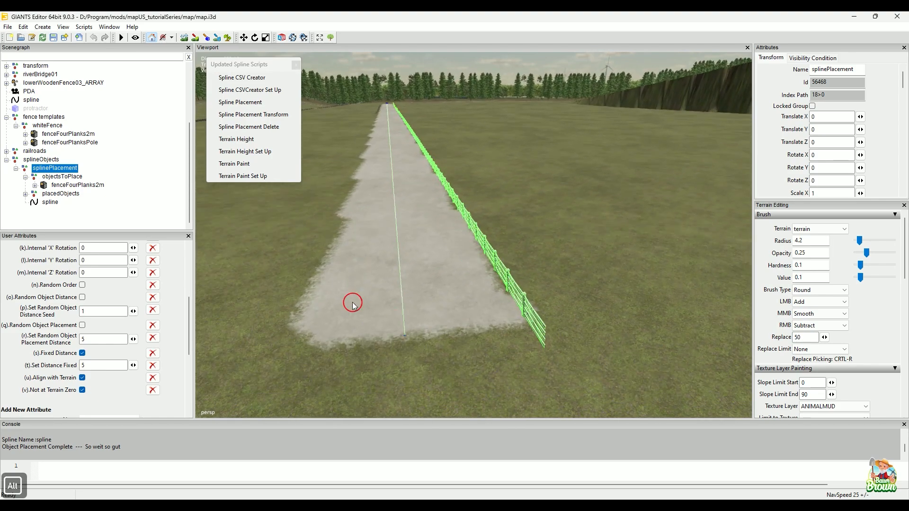
# Set the fixed distance of splinePlacement to -5, and run the Spline Placement script to place a fence along the strip's opposite edge
pyautogui.doubleClick(83, 365)
pyautogui.click(82, 365)
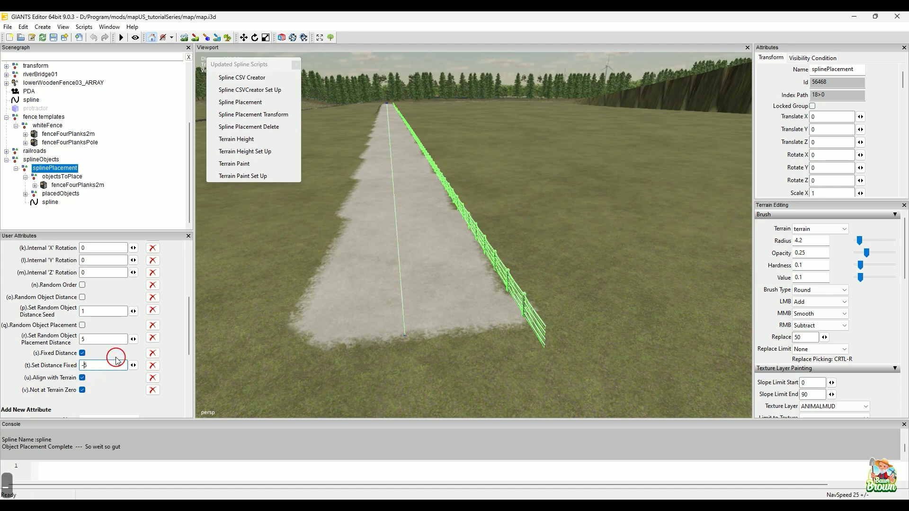
pyautogui.click(263, 104)
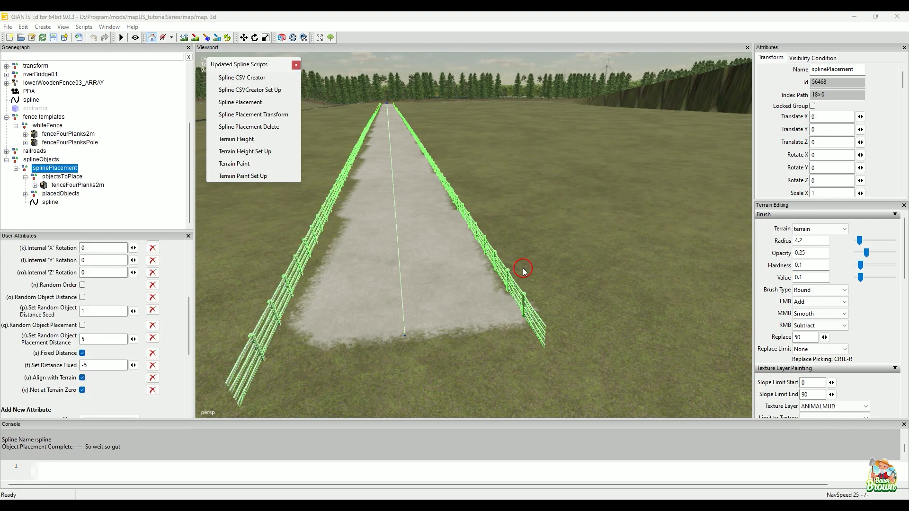
# Deselect splinePlacement and examine how the fences on both sides of the painted strip follow the flat ground and the raised slopes
pyautogui.click(600, 231)
pyautogui.keyDown('alt'); pyautogui.moveTo(657, 199); pyautogui.dragTo(581, 341); pyautogui.keyUp('alt')
pyautogui.keyDown('alt'); pyautogui.moveTo(580, 341); pyautogui.dragTo(679, 190, button='right'); pyautogui.keyUp('alt')
pyautogui.keyDown('alt'); pyautogui.moveTo(678, 190); pyautogui.dragTo(720, 300); pyautogui.keyUp('alt')
pyautogui.keyDown('alt'); pyautogui.moveTo(620, 303); pyautogui.dragTo(676, 227, button='right'); pyautogui.keyUp('alt')
pyautogui.keyDown('alt'); pyautogui.moveTo(676, 228); pyautogui.dragTo(735, 248); pyautogui.keyUp('alt')
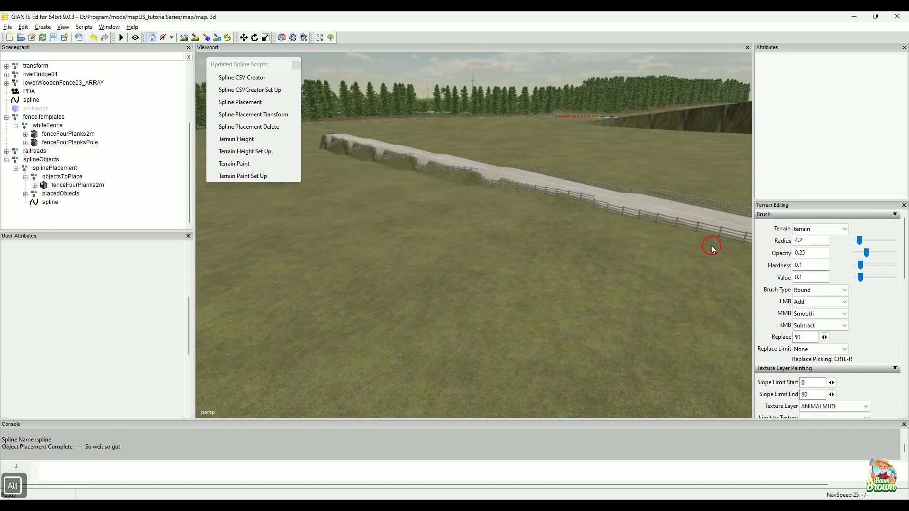
pyautogui.keyDown('alt'); pyautogui.moveTo(581, 245); pyautogui.dragTo(635, 276, button='right'); pyautogui.keyUp('alt')
pyautogui.keyDown('alt'); pyautogui.moveTo(540, 277); pyautogui.dragTo(600, 223, button='right'); pyautogui.keyUp('alt')
pyautogui.keyDown('alt'); pyautogui.moveTo(601, 223); pyautogui.dragTo(699, 215); pyautogui.keyUp('alt')
pyautogui.keyDown('alt'); pyautogui.moveTo(613, 223); pyautogui.dragTo(542, 233, button='right'); pyautogui.keyUp('alt')
pyautogui.keyDown('alt'); pyautogui.moveTo(543, 233); pyautogui.dragTo(584, 247); pyautogui.keyUp('alt')
pyautogui.keyDown('alt'); pyautogui.moveTo(584, 247); pyautogui.dragTo(486, 256, button='right'); pyautogui.keyUp('alt')
pyautogui.keyDown('alt'); pyautogui.moveTo(486, 256); pyautogui.dragTo(567, 249); pyautogui.keyUp('alt')
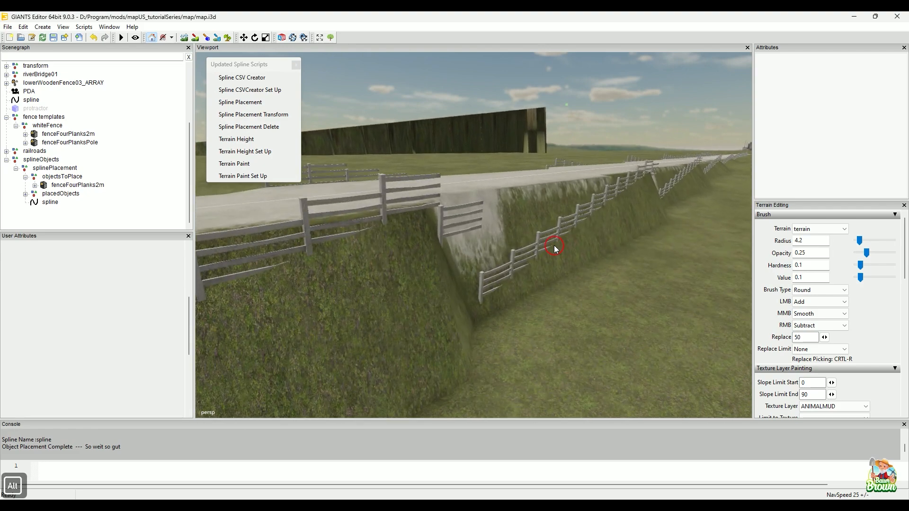
pyautogui.keyDown('alt'); pyautogui.moveTo(588, 241); pyautogui.dragTo(542, 266, button='right'); pyautogui.keyUp('alt')
pyautogui.keyDown('alt'); pyautogui.moveTo(541, 265); pyautogui.dragTo(462, 284); pyautogui.keyUp('alt')
pyautogui.keyDown('alt'); pyautogui.moveTo(462, 284); pyautogui.dragTo(547, 241, button='right'); pyautogui.keyUp('alt')
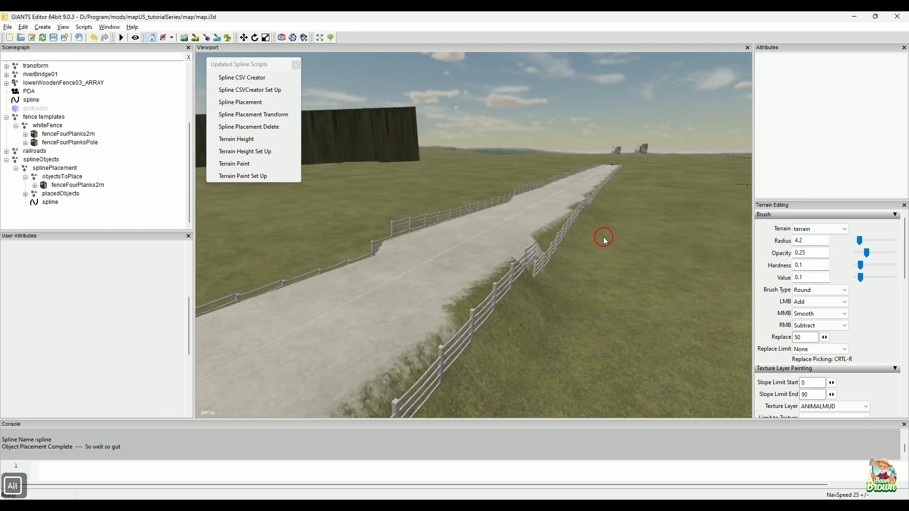
pyautogui.keyDown('alt'); pyautogui.moveTo(604, 239); pyautogui.dragTo(564, 236, button='right'); pyautogui.keyUp('alt')
pyautogui.keyDown('alt'); pyautogui.moveTo(579, 283); pyautogui.dragTo(352, 276); pyautogui.keyUp('alt')
pyautogui.keyDown('alt'); pyautogui.moveTo(398, 307); pyautogui.dragTo(392, 300, button='middle'); pyautogui.keyUp('alt')
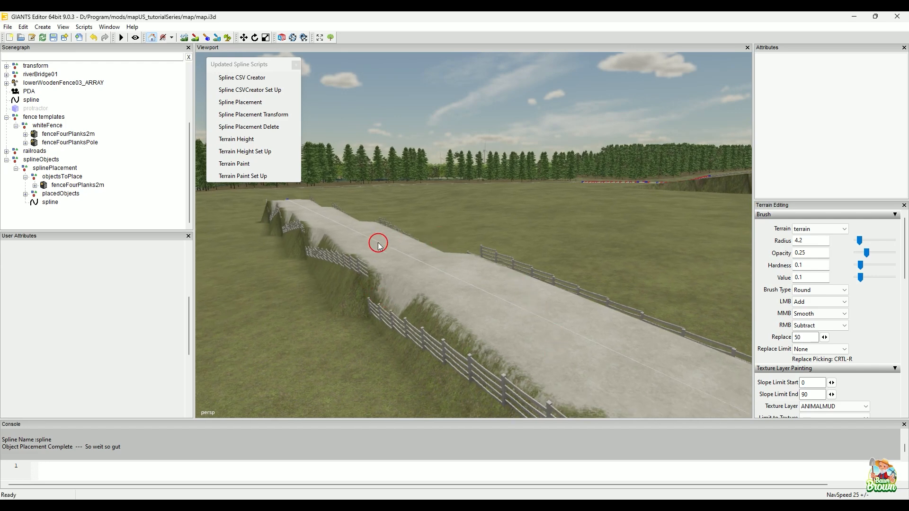
pyautogui.keyDown('alt'); pyautogui.moveTo(391, 318); pyautogui.dragTo(464, 320); pyautogui.keyUp('alt')
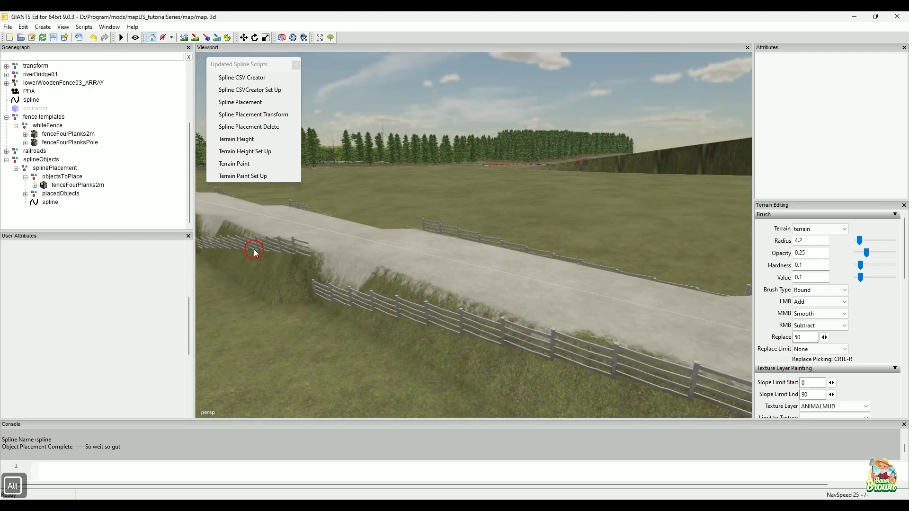
# Remove both fences with the Spline Placement Delete script run on splinePlacement, and disable its Align with Terrain attribute
pyautogui.click(65, 169)
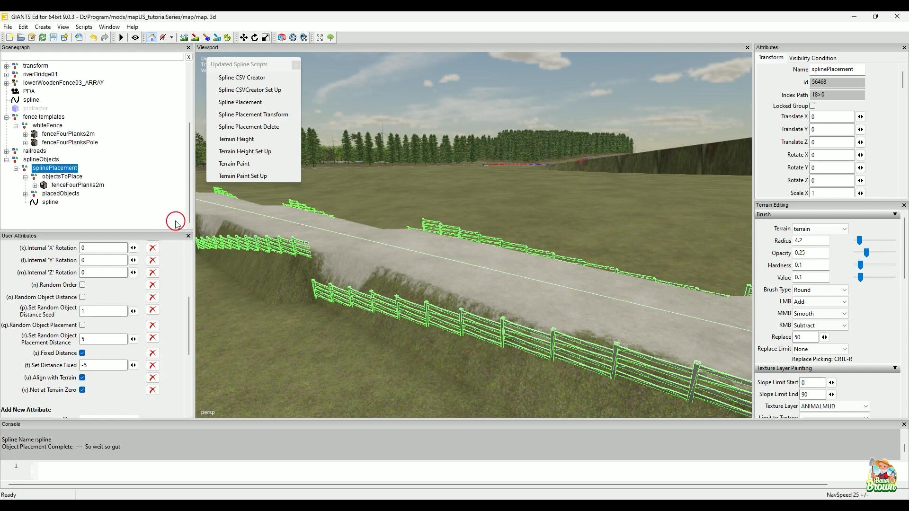
pyautogui.click(259, 127)
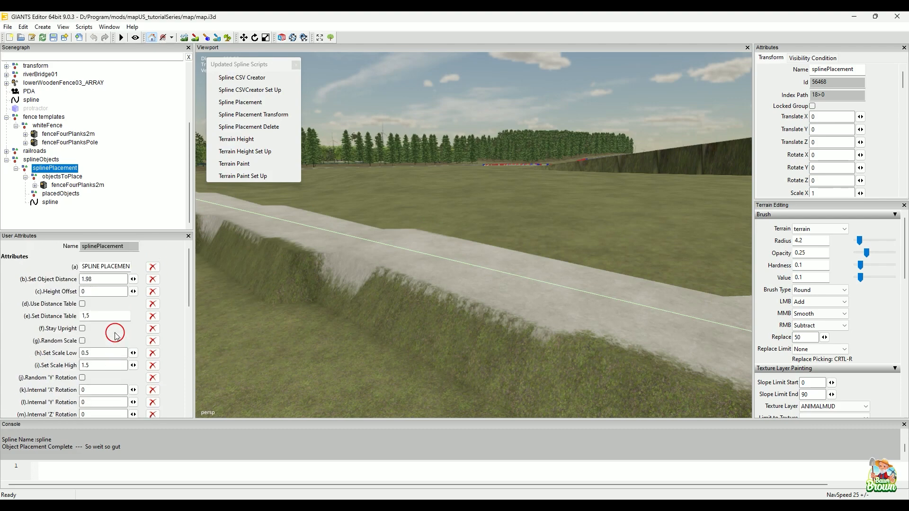
pyautogui.scroll(-5, 115, 334)
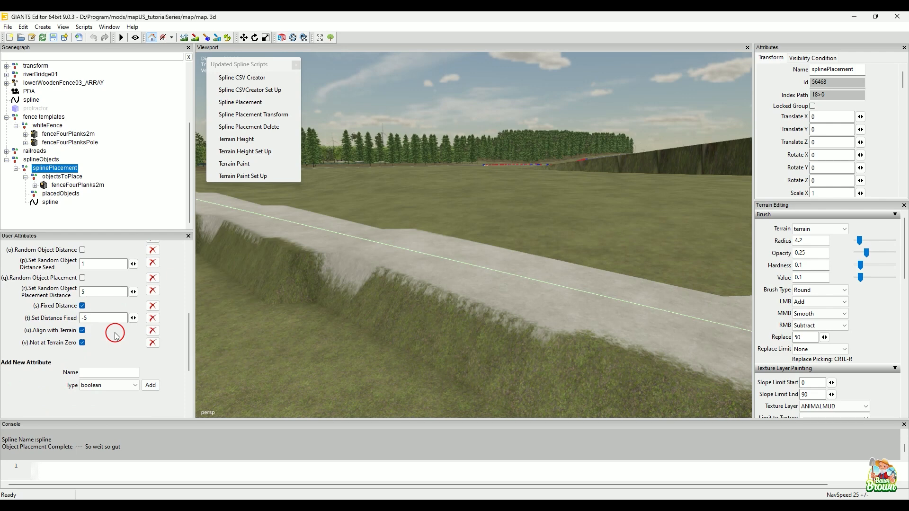
pyautogui.click(82, 330)
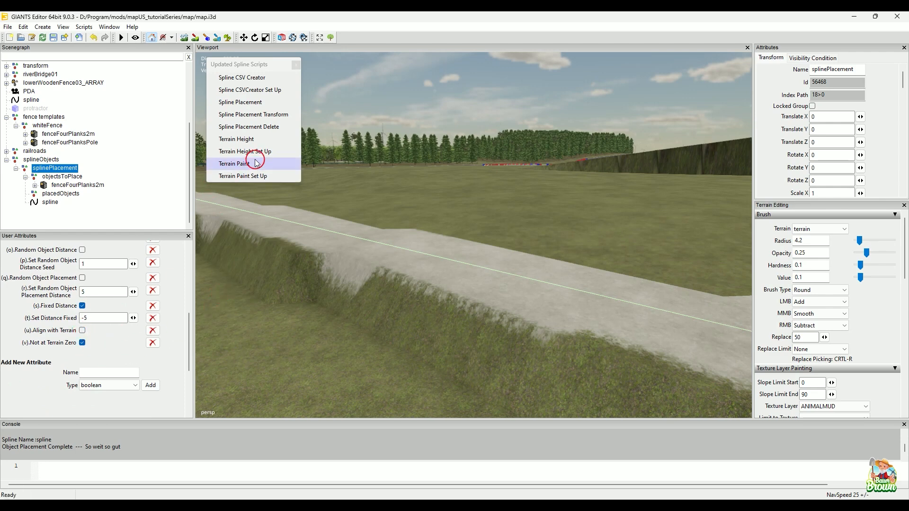
# Run the Spline Placement script to place the fence again without terrain alignment, and inspect the pieces along the raised strip's slopes
pyautogui.click(269, 106)
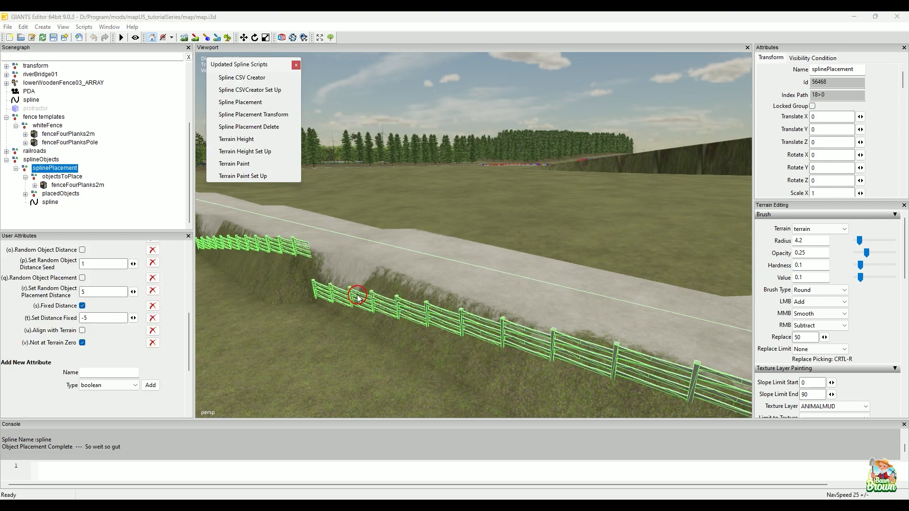
pyautogui.keyDown('alt'); pyautogui.moveTo(350, 286); pyautogui.dragTo(410, 355); pyautogui.keyUp('alt')
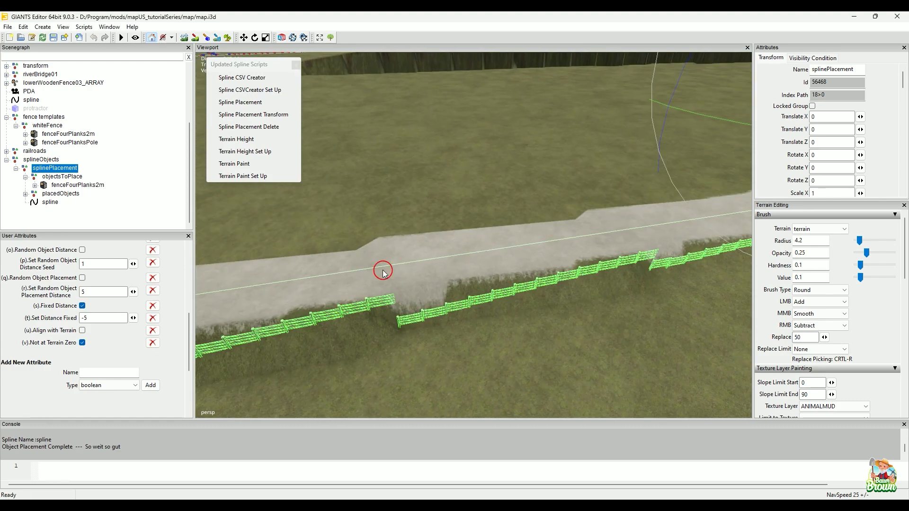
pyautogui.keyDown('alt'); pyautogui.moveTo(485, 260); pyautogui.dragTo(422, 278); pyautogui.keyUp('alt')
pyautogui.keyDown('alt'); pyautogui.moveTo(322, 283); pyautogui.dragTo(544, 287); pyautogui.keyUp('alt')
pyautogui.keyDown('alt'); pyautogui.moveTo(403, 305); pyautogui.dragTo(622, 273); pyautogui.keyUp('alt')
pyautogui.keyDown('alt'); pyautogui.moveTo(607, 199); pyautogui.dragTo(300, 288); pyautogui.keyUp('alt')
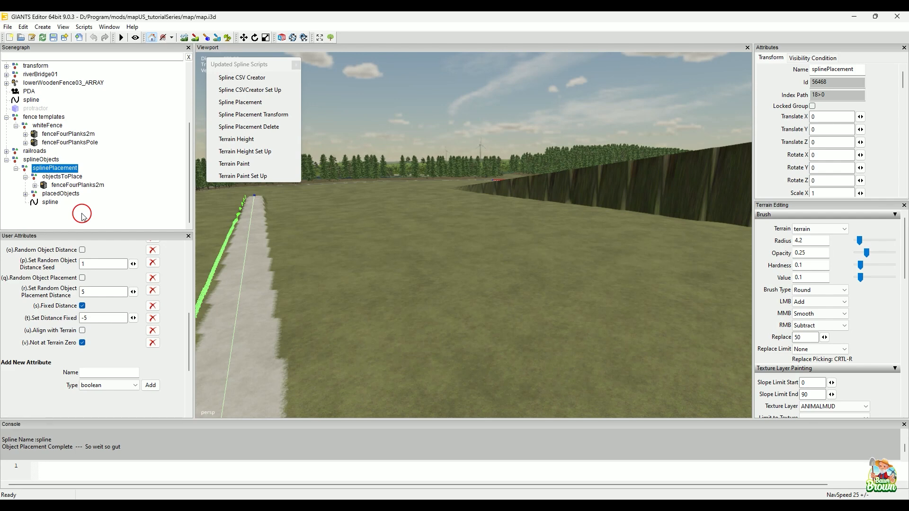
# Examine the whole fence line beside the painted strip, and clear the selection before viewing the open ground near the road
pyautogui.keyDown('alt'); pyautogui.moveTo(535, 249); pyautogui.dragTo(430, 230); pyautogui.keyUp('alt')
pyautogui.keyDown('alt'); pyautogui.moveTo(513, 226); pyautogui.dragTo(454, 268, button='right'); pyautogui.keyUp('alt')
pyautogui.keyDown('alt'); pyautogui.moveTo(461, 297); pyautogui.dragTo(435, 277, button='middle'); pyautogui.keyUp('alt')
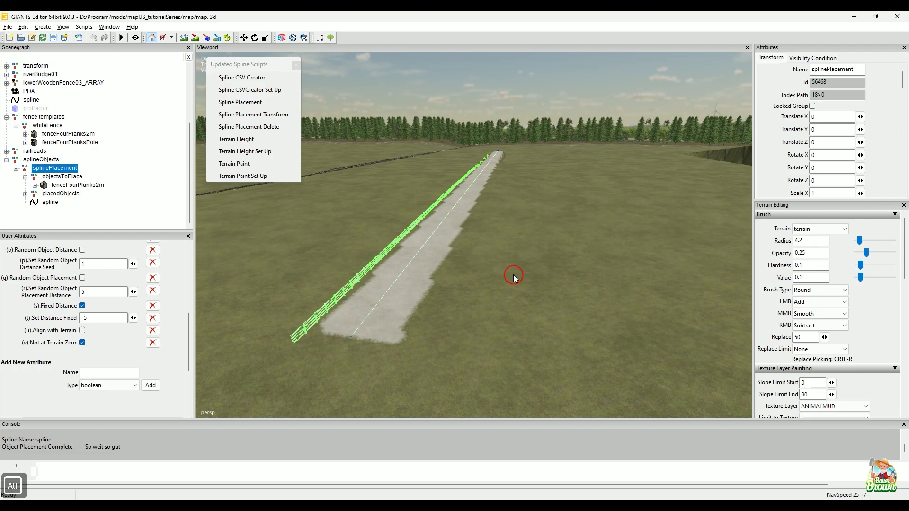
pyautogui.keyDown('alt'); pyautogui.moveTo(495, 277); pyautogui.dragTo(472, 299); pyautogui.keyUp('alt')
pyautogui.keyDown('alt'); pyautogui.moveTo(473, 299); pyautogui.dragTo(488, 270, button='right'); pyautogui.keyUp('alt')
pyautogui.keyDown('alt'); pyautogui.moveTo(489, 271); pyautogui.dragTo(530, 274); pyautogui.keyUp('alt')
pyautogui.keyDown('alt'); pyautogui.moveTo(530, 274); pyautogui.dragTo(605, 266, button='right'); pyautogui.keyUp('alt')
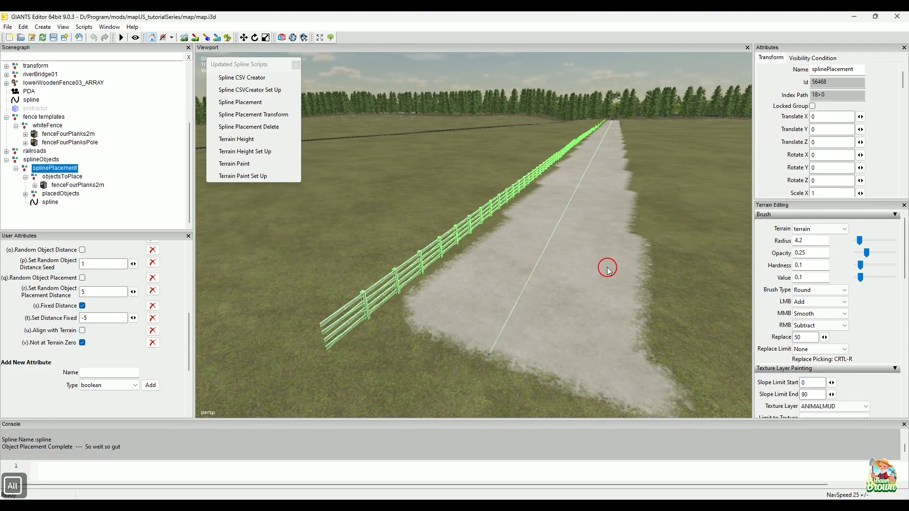
pyautogui.click(635, 334)
pyautogui.keyDown('alt'); pyautogui.moveTo(512, 381); pyautogui.dragTo(420, 263); pyautogui.keyUp('alt')
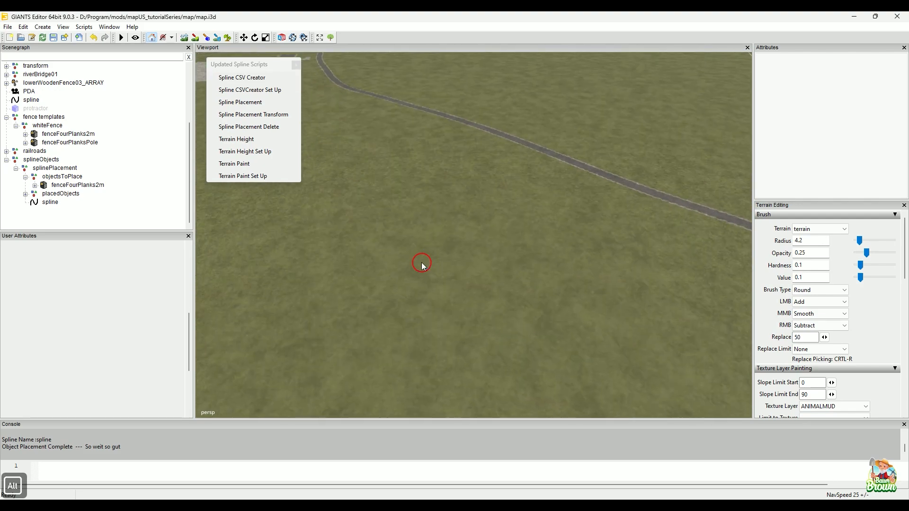